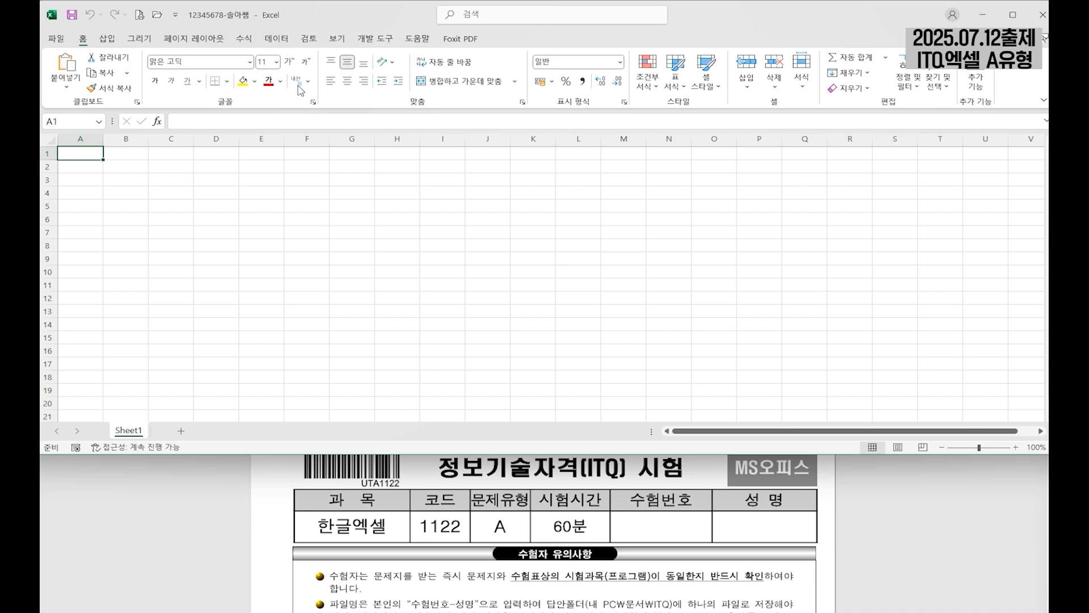
# Review the exam PDF's rules on file naming, saving and submission, and the answer-writing requirements for the worksheets
pyautogui.click(906, 519)
pyautogui.scroll(-6, 875, 463)
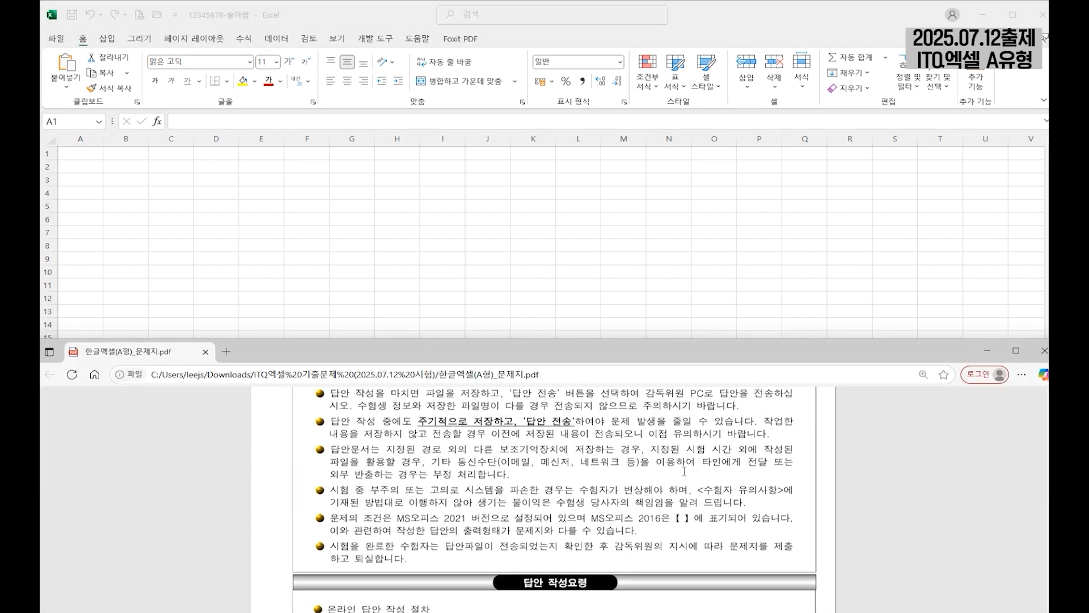
pyautogui.scroll(2, 631, 461)
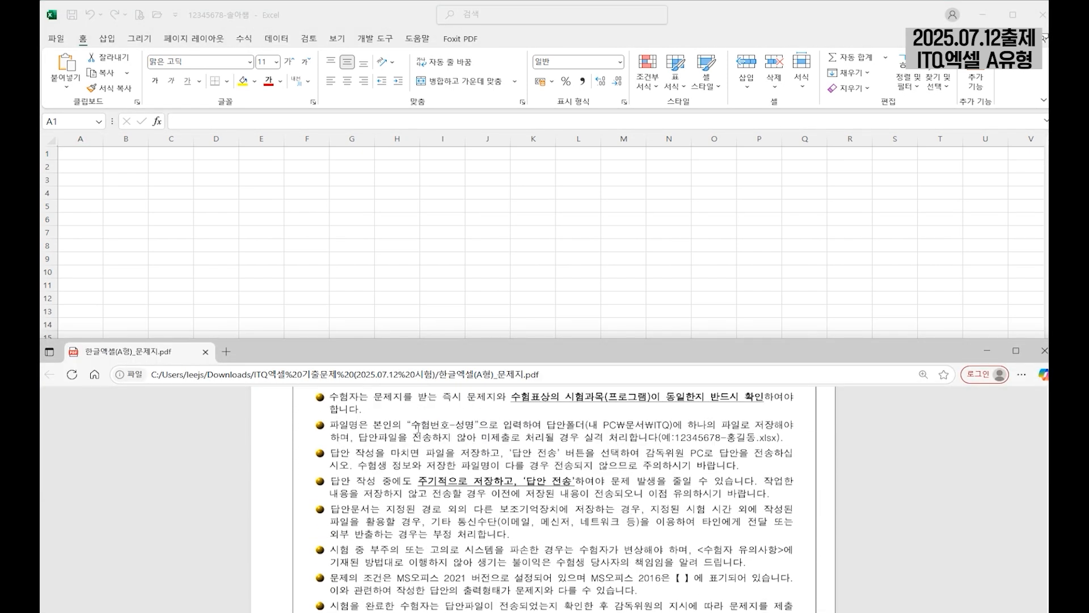
pyautogui.moveTo(400, 421); pyautogui.dragTo(701, 417)
pyautogui.click(700, 427)
pyautogui.scroll(1, 591, 446)
pyautogui.scroll(-9, 592, 446)
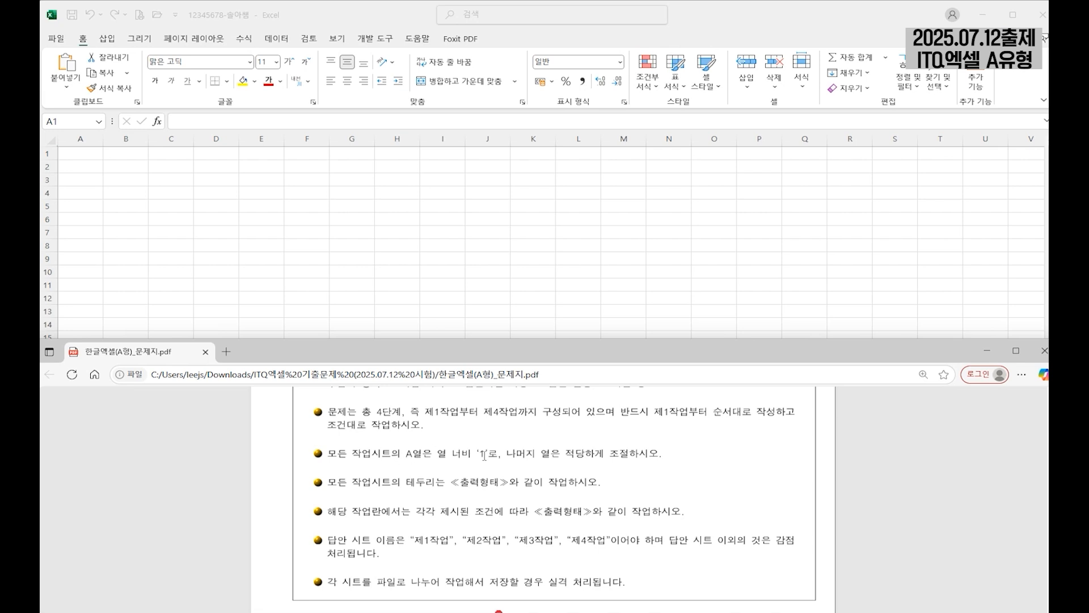
# Set the width of column A to 1 in the blank workbook
pyautogui.click(149, 196)
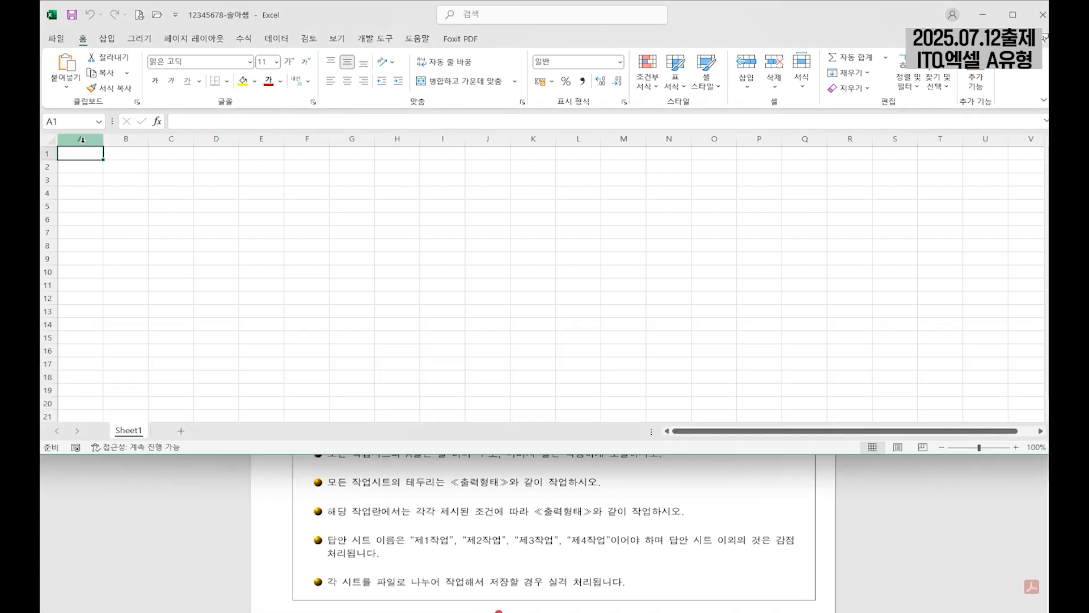
pyautogui.click(81, 139)
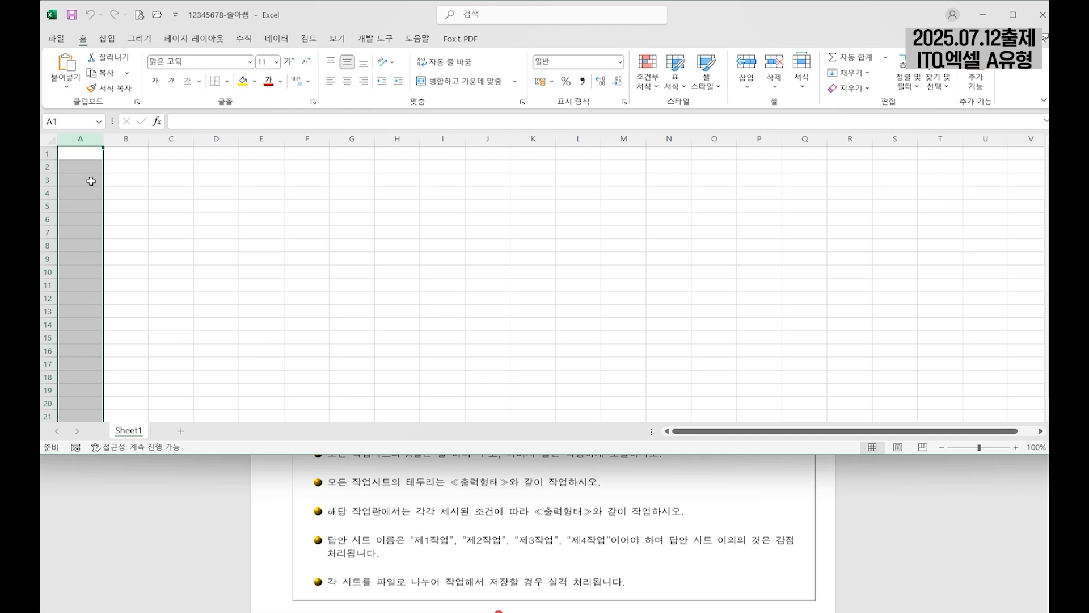
pyautogui.scroll(1, 87, 176)
pyautogui.rightClick(86, 140)
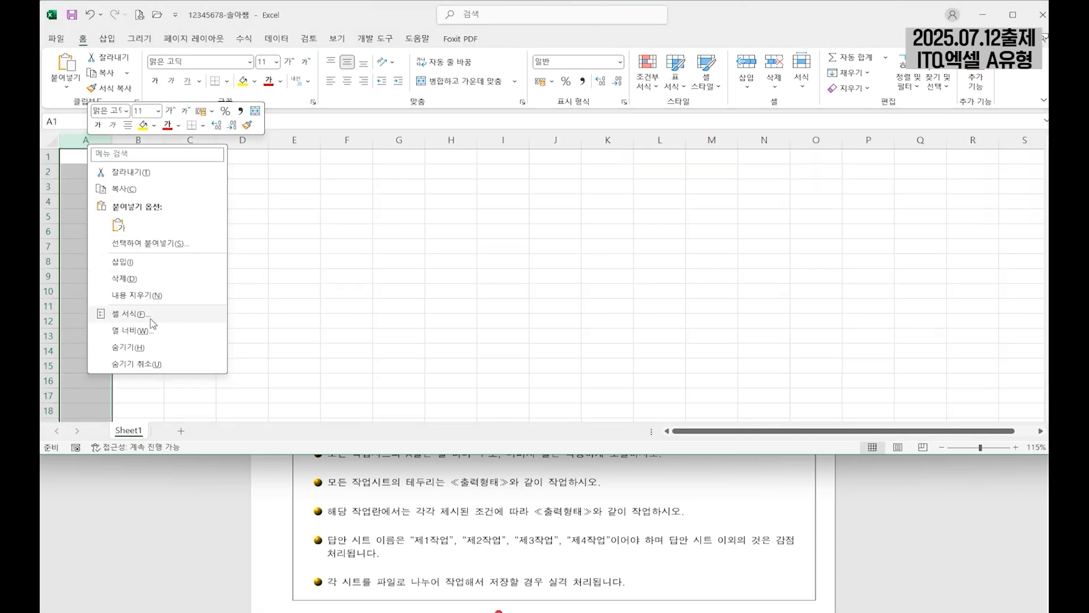
pyautogui.click(147, 335)
pyautogui.write('1')
pyautogui.click(121, 366)
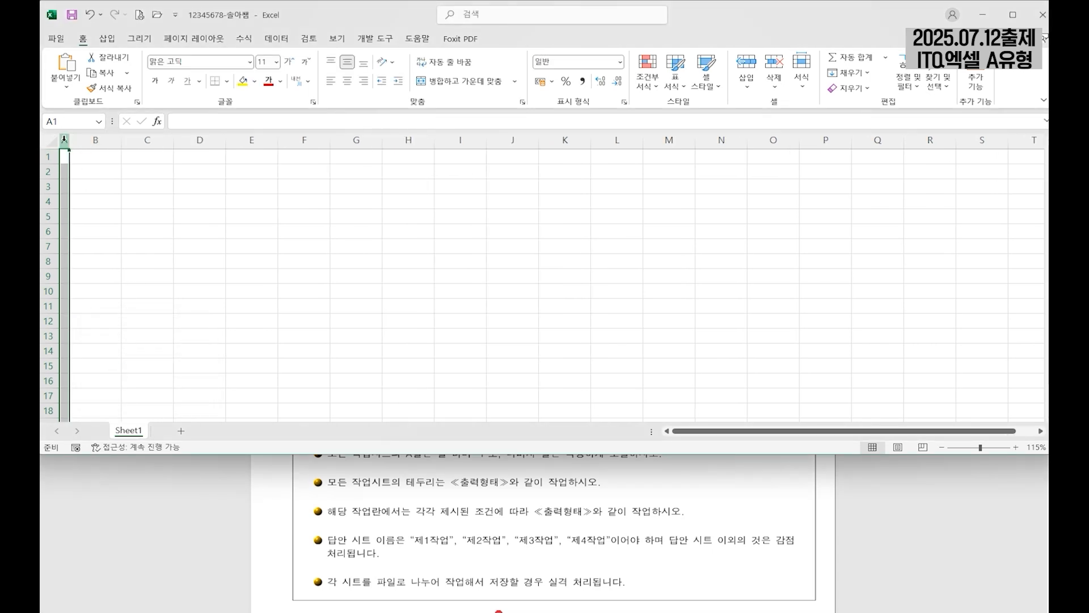
# Set the entire worksheet's font to 굴림 and centre its contents horizontally, following the exam's formatting conditions
pyautogui.click(46, 141)
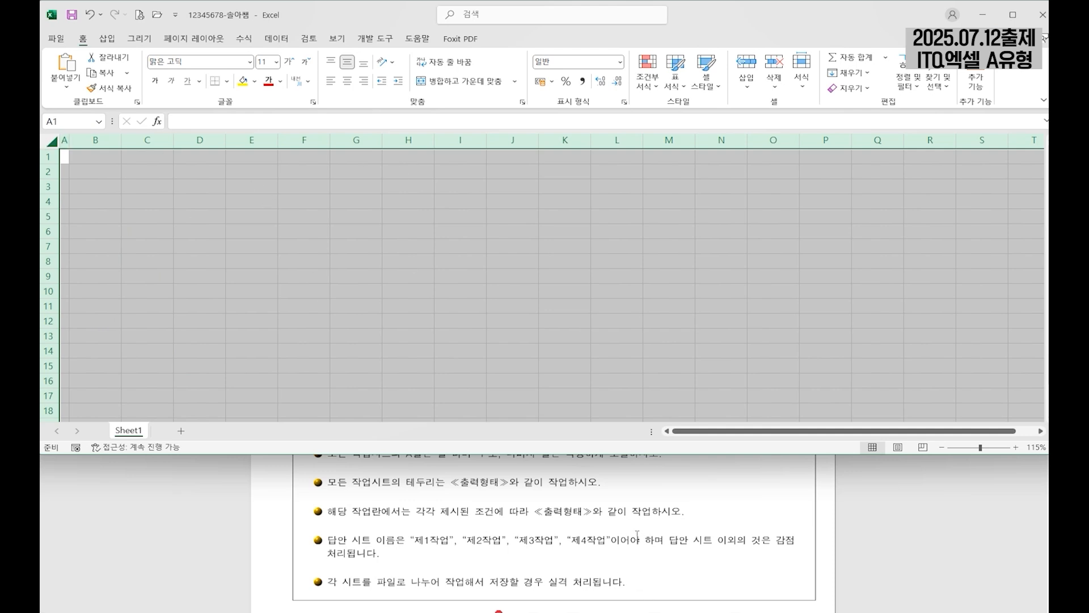
pyautogui.scroll(-6, 588, 504)
pyautogui.scroll(-5, 588, 503)
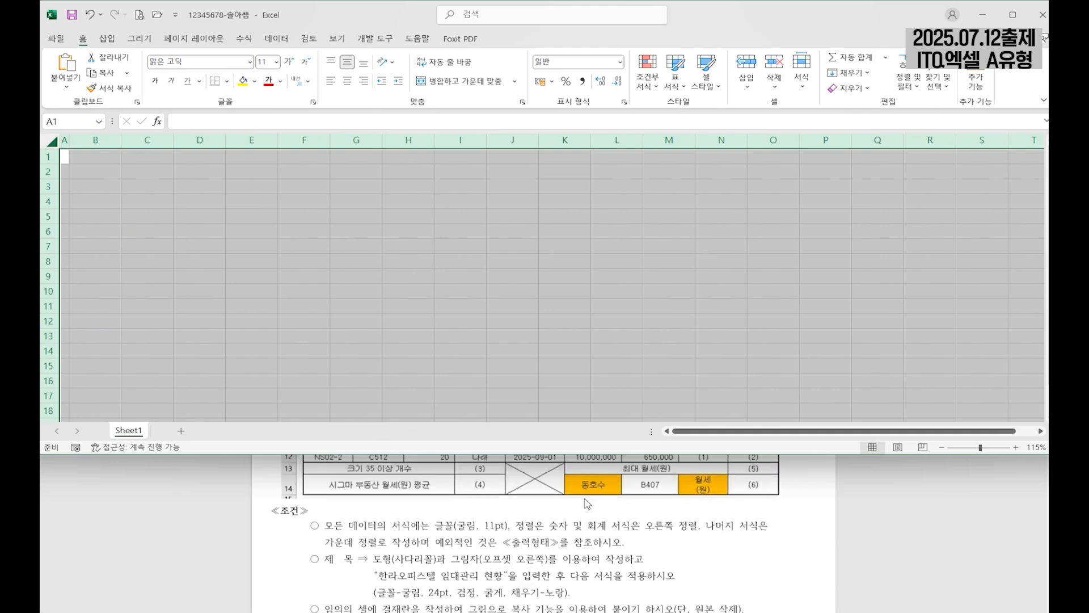
pyautogui.scroll(1, 416, 519)
pyautogui.click(196, 60)
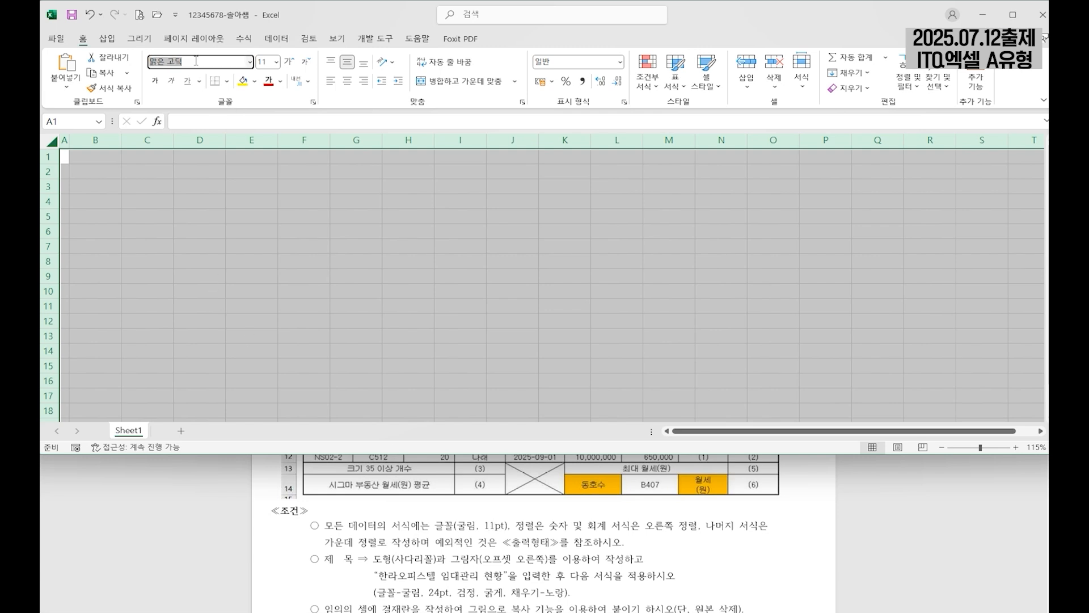
pyautogui.write('rnffla')
pyautogui.press('Return')
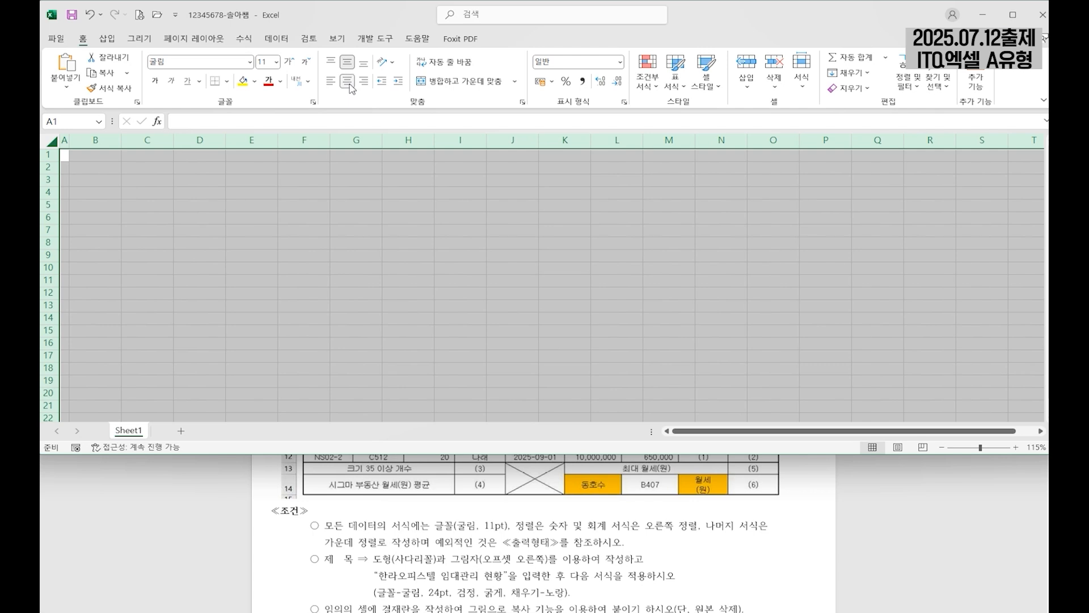
pyautogui.scroll(2, 630, 540)
pyautogui.scroll(-3, 630, 540)
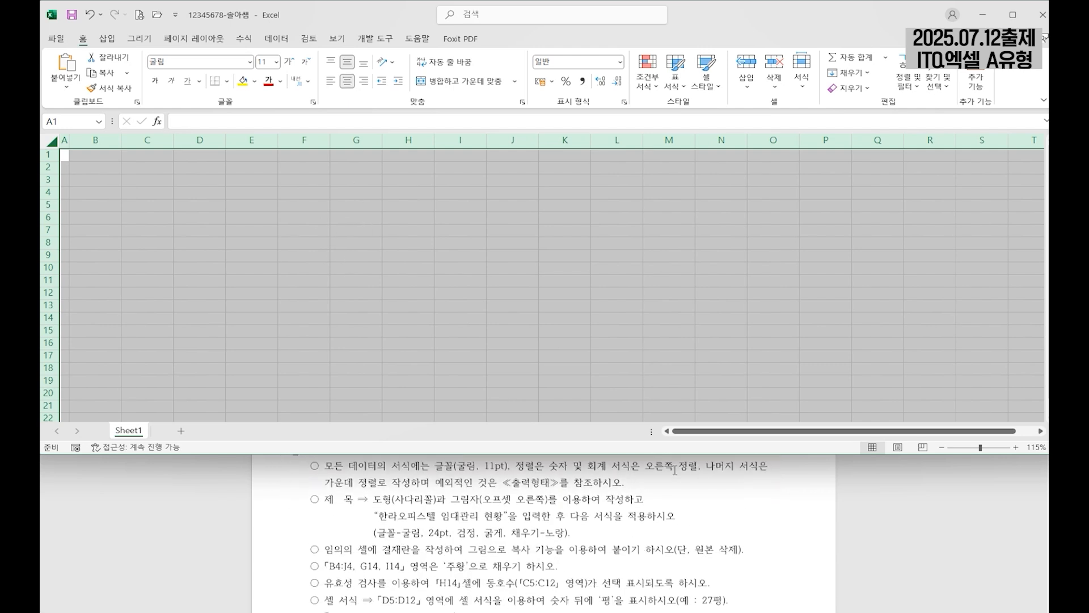
pyautogui.scroll(2, 630, 540)
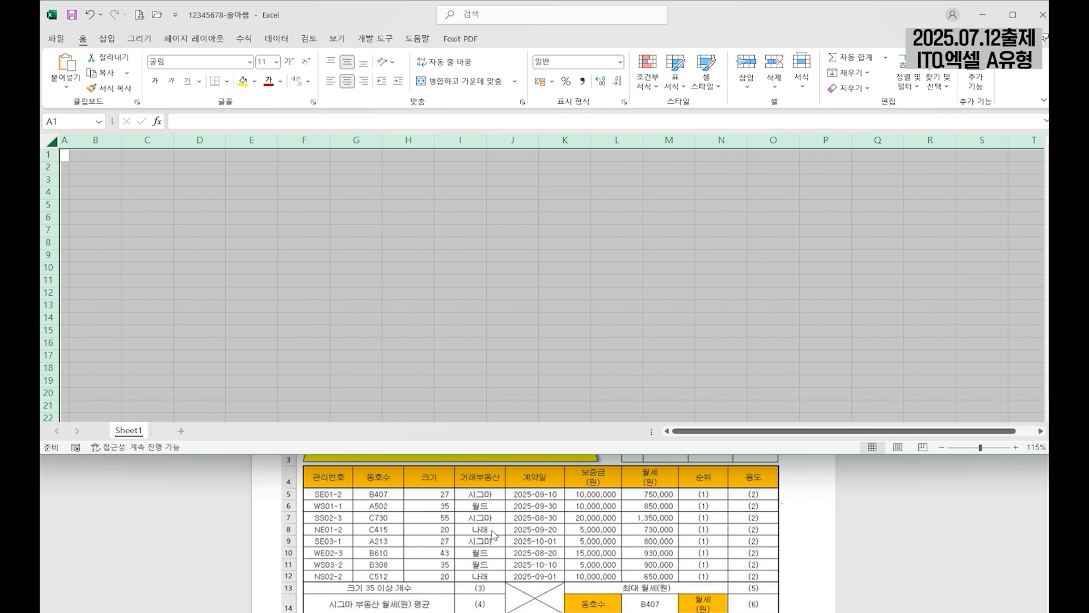
# Duplicate the formatted Sheet1 twice, placing both copies after the original
pyautogui.scroll(8, 540, 510)
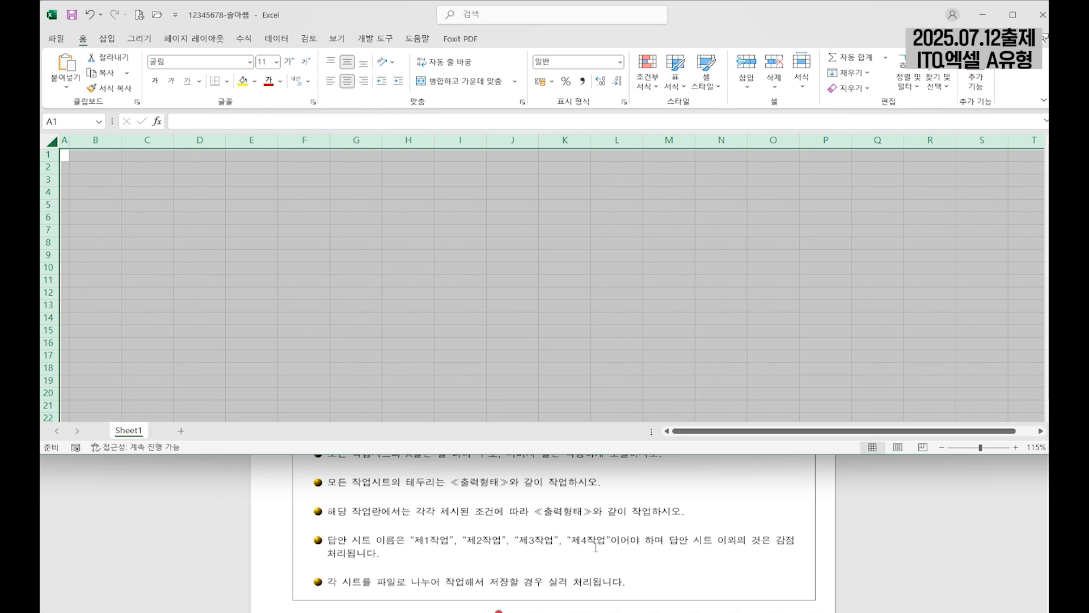
pyautogui.click(147, 294)
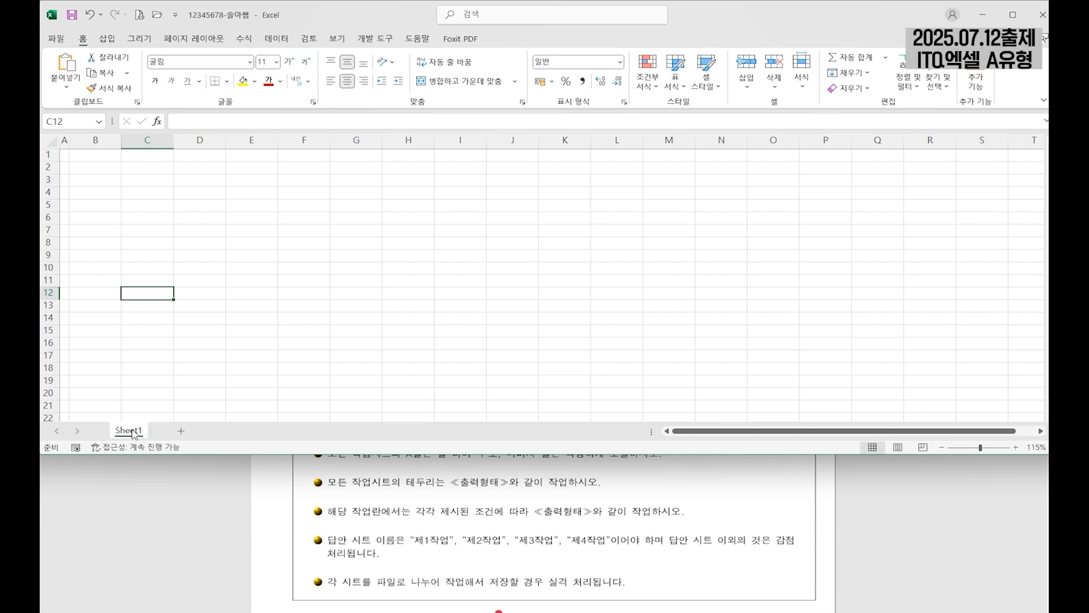
pyautogui.moveTo(129, 435); pyautogui.dragTo(169, 434)
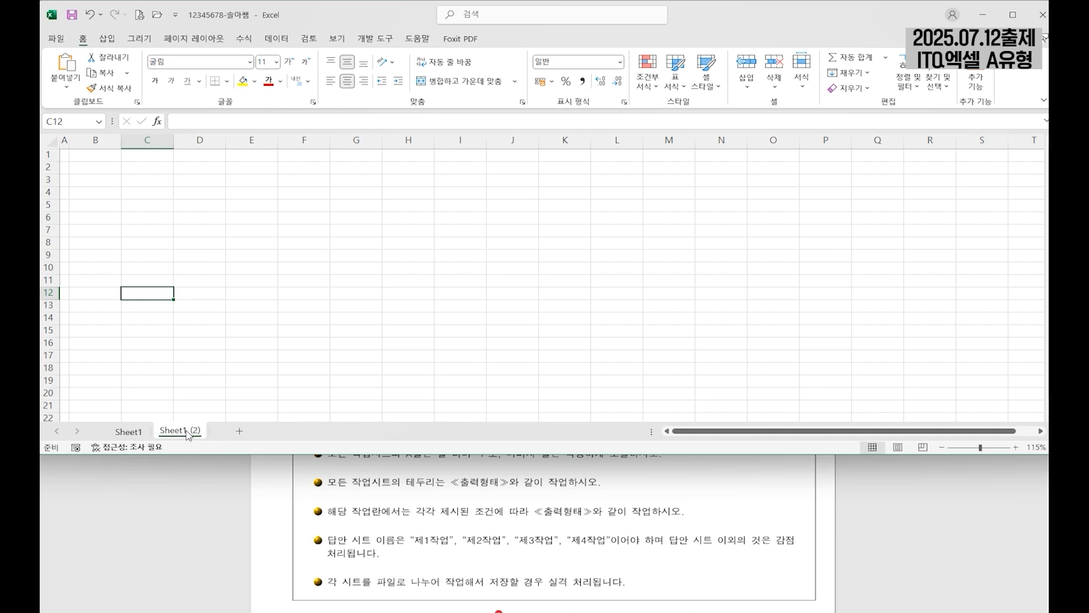
pyautogui.moveTo(179, 436); pyautogui.dragTo(237, 433)
# Rename the three worksheets in order as 제1작업, 제2작업 and 제3작업
pyautogui.doubleClick(129, 431)
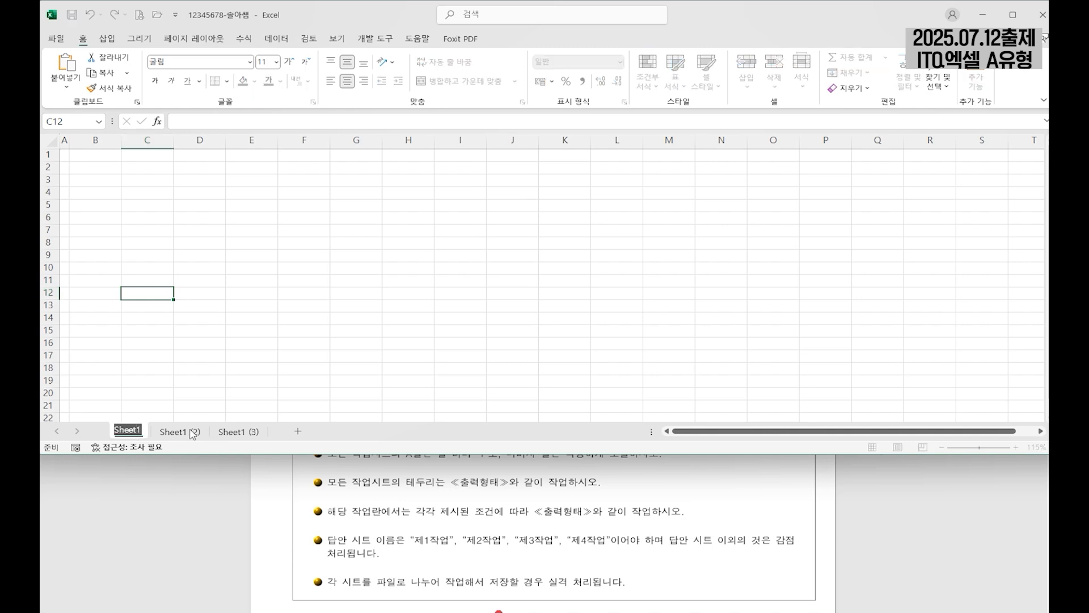
pyautogui.write('ㅈ')
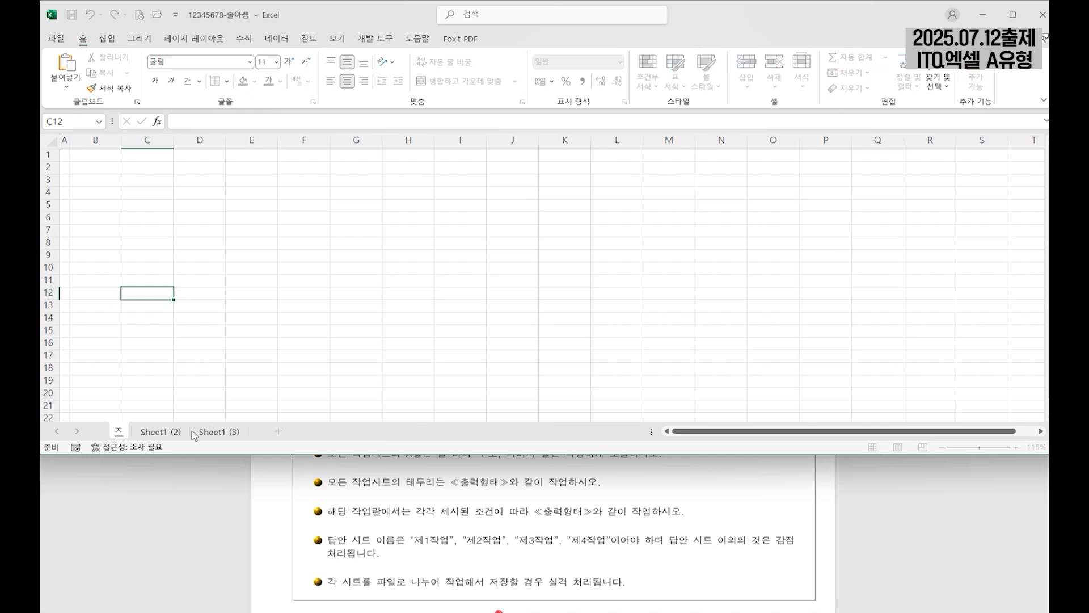
pyautogui.write('ㅔ1작업')
pyautogui.press('Return')
pyautogui.doubleClick(194, 432)
pyautogui.write('제2작업')
pyautogui.press('Return')
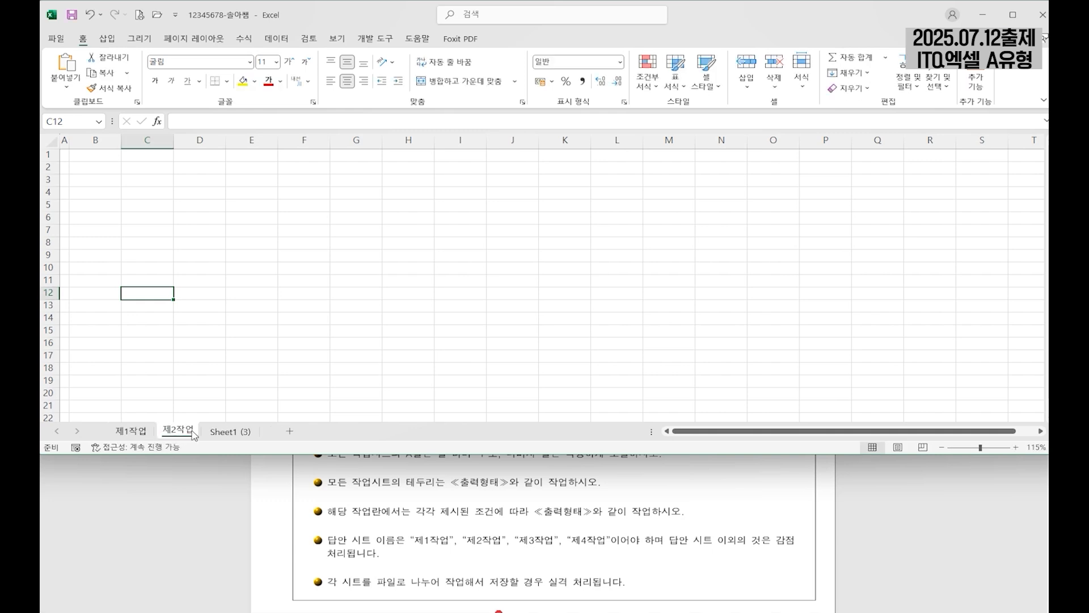
pyautogui.doubleClick(234, 431)
pyautogui.write('제3작업')
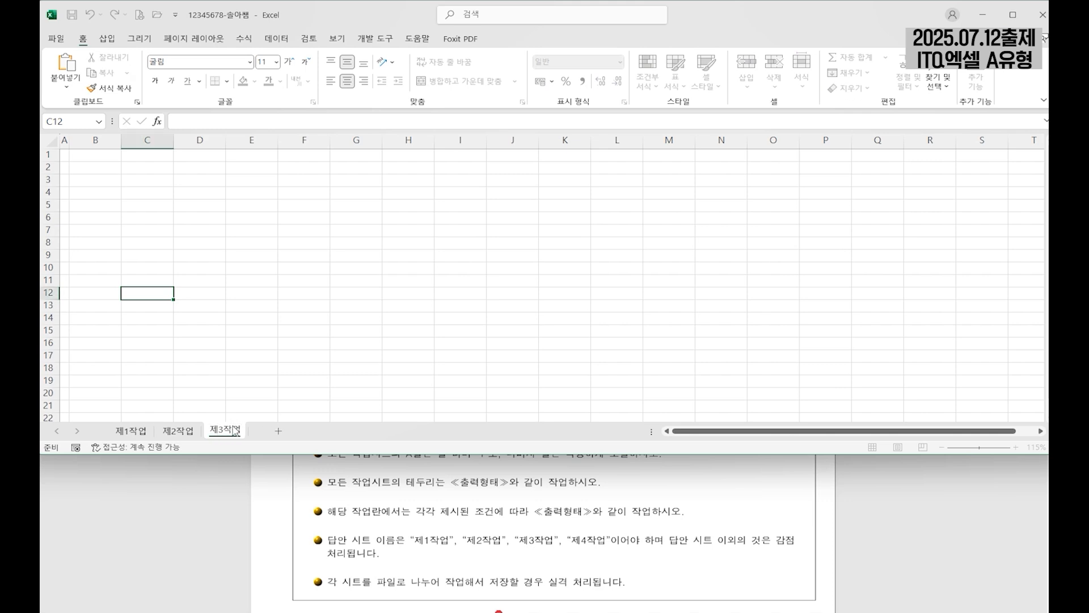
pyautogui.press('Return')
# Enter the header 관리번호 in cell B4 of the 제1작업 sheet, matching the exam's table layout
pyautogui.click(135, 432)
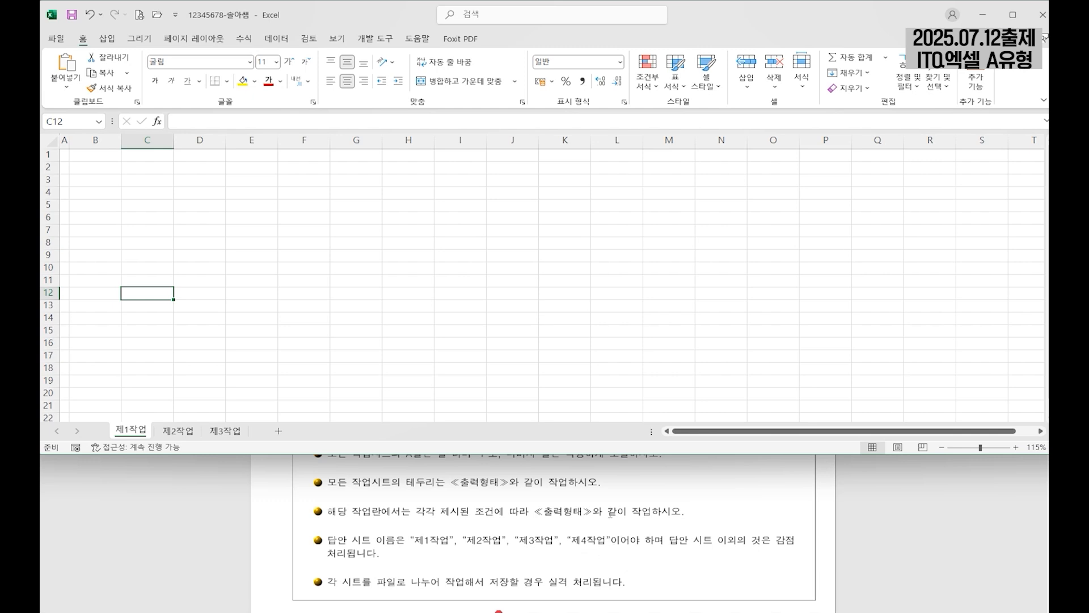
pyautogui.scroll(-5, 612, 531)
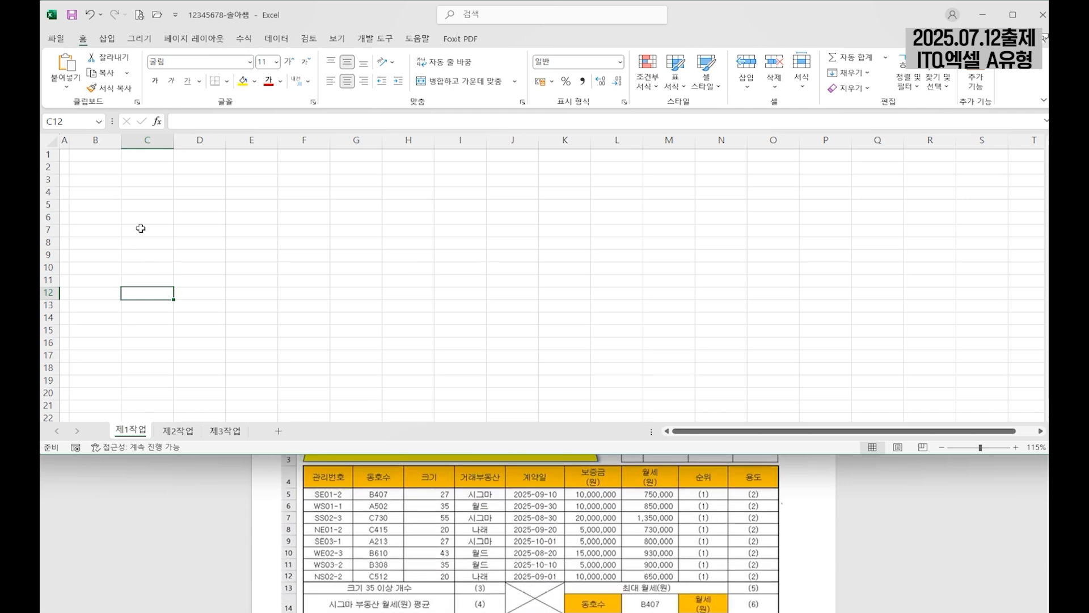
pyautogui.scroll(2, 341, 499)
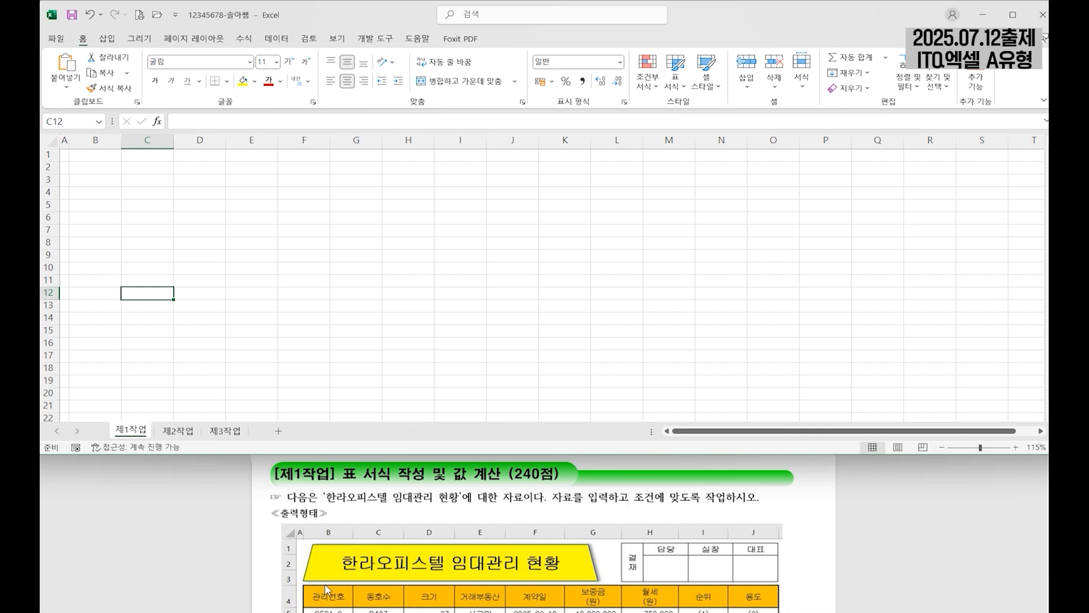
pyautogui.scroll(-2, 347, 577)
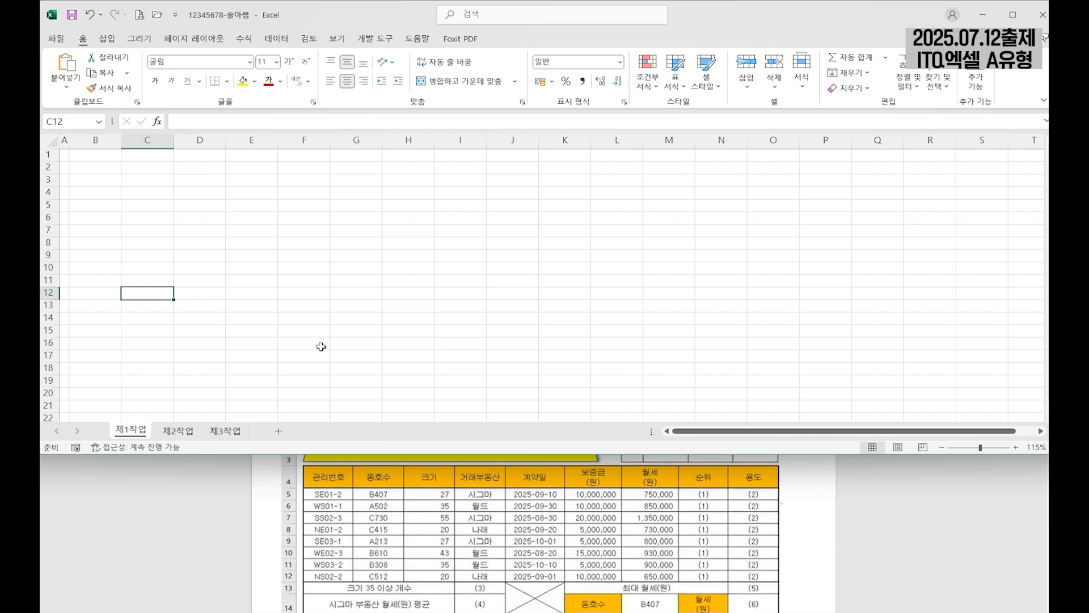
pyautogui.click(93, 193)
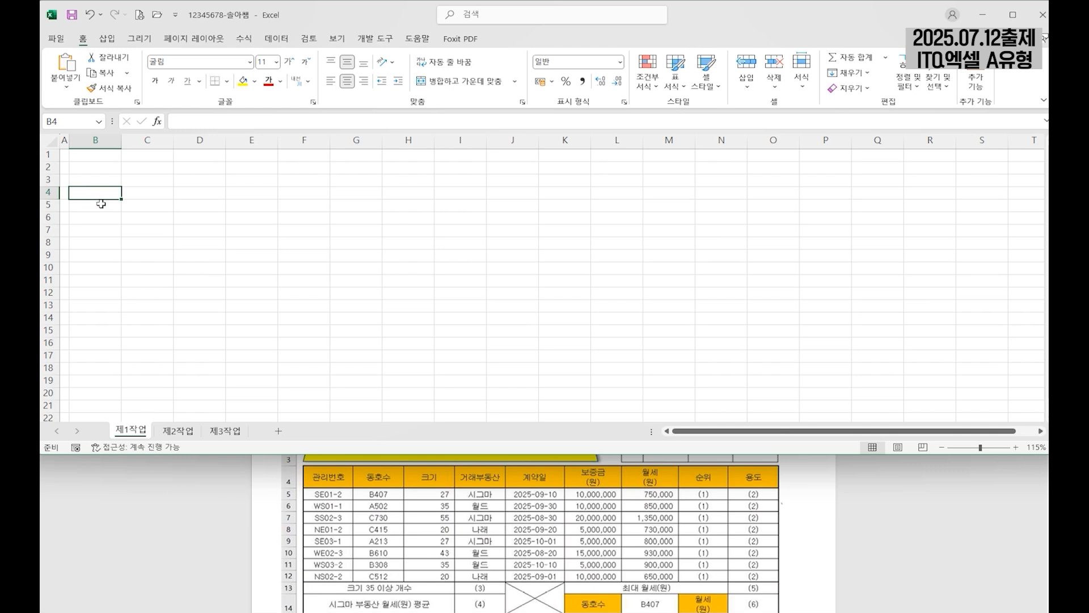
pyautogui.write('관리번호')
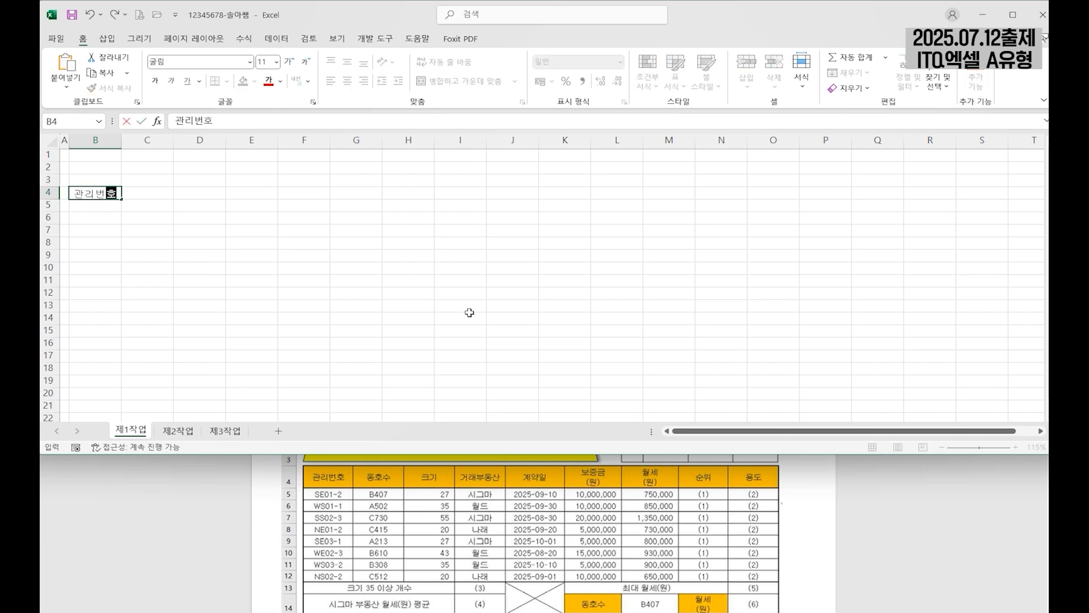
pyautogui.press('Tab')
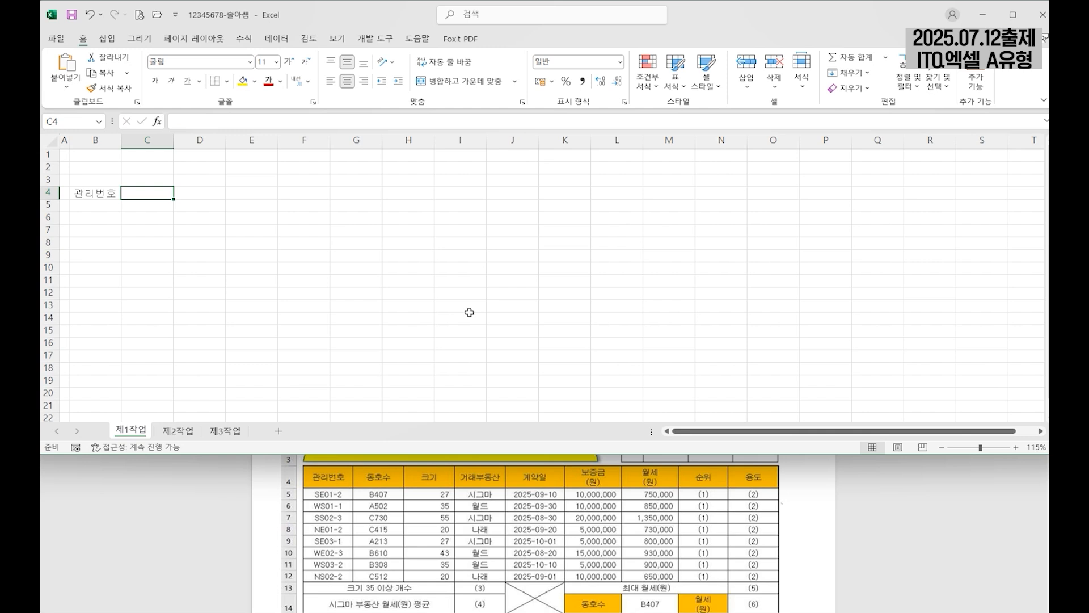
pyautogui.press('Left')
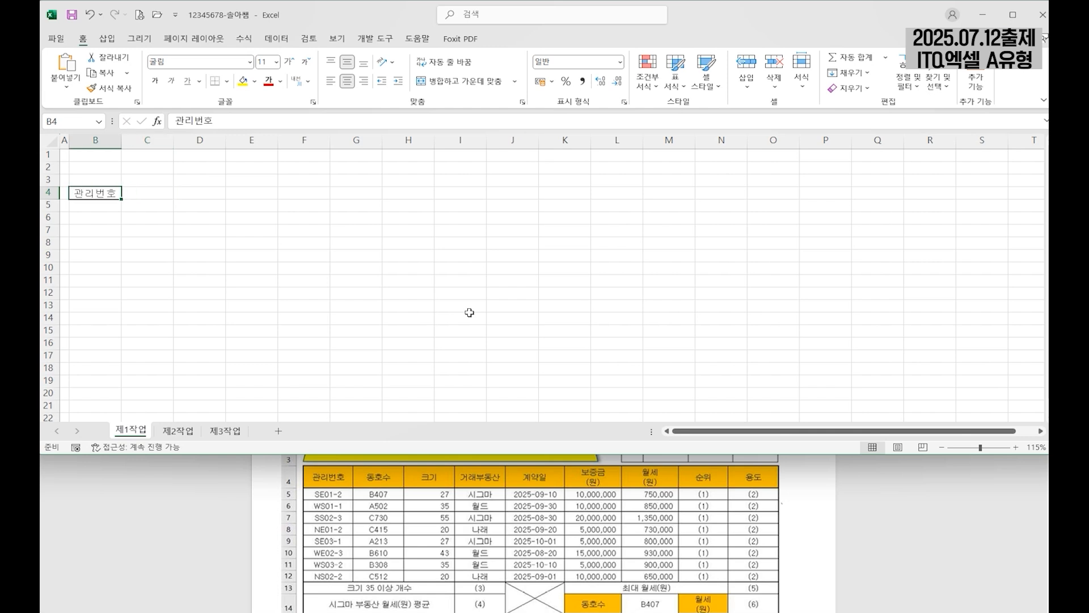
pyautogui.press('Down')
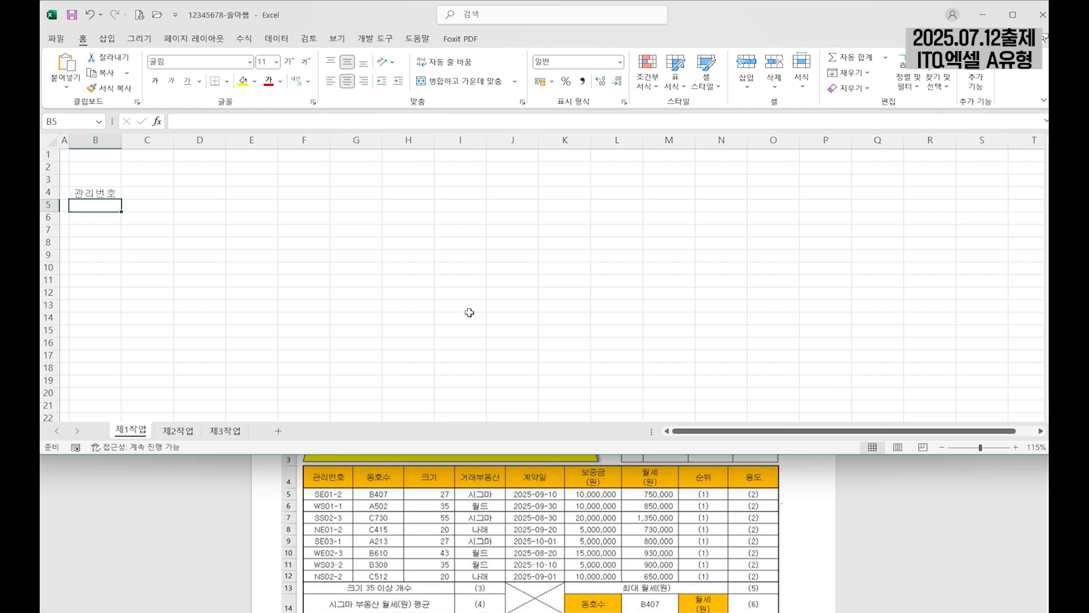
pyautogui.press('Up')
pyautogui.press('Right')
pyautogui.press('Right')
pyautogui.press('Right')
pyautogui.press('Right')
pyautogui.press('Left')
pyautogui.press('Left')
pyautogui.press('Left')
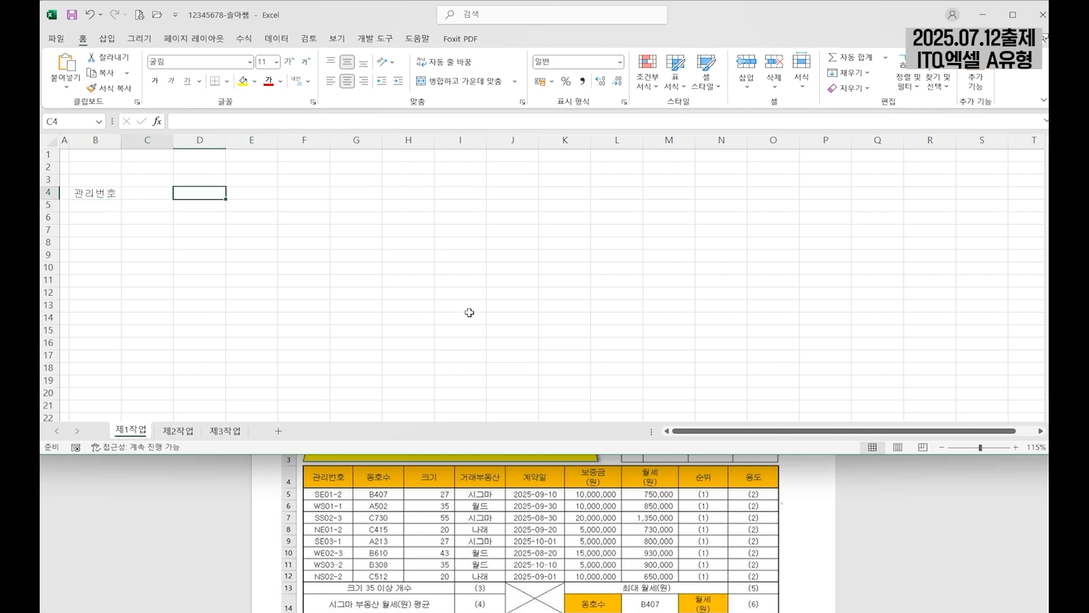
pyautogui.press('Left')
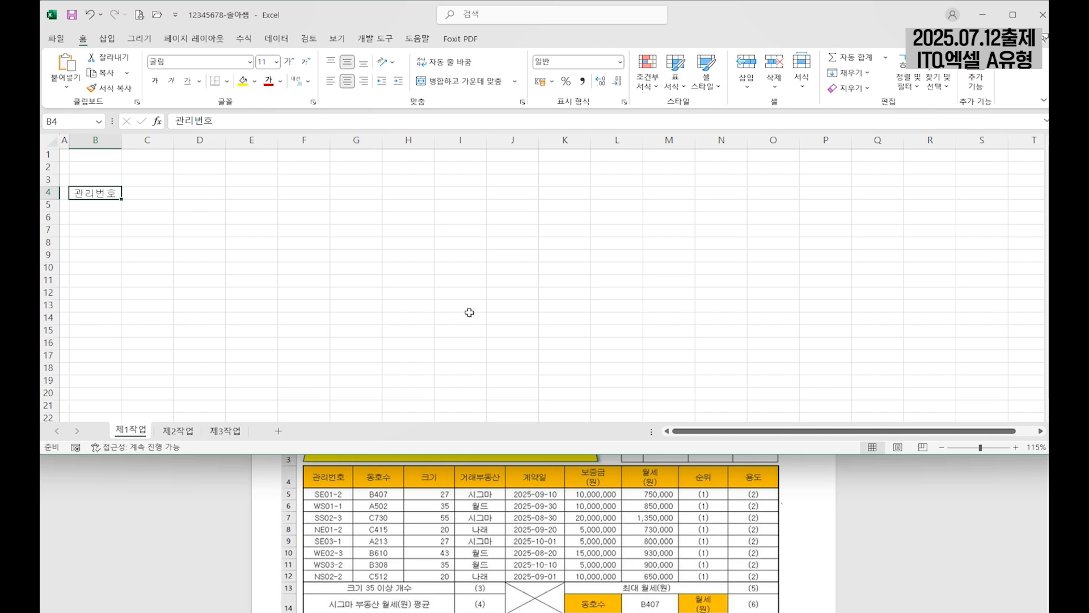
pyautogui.press('Down')
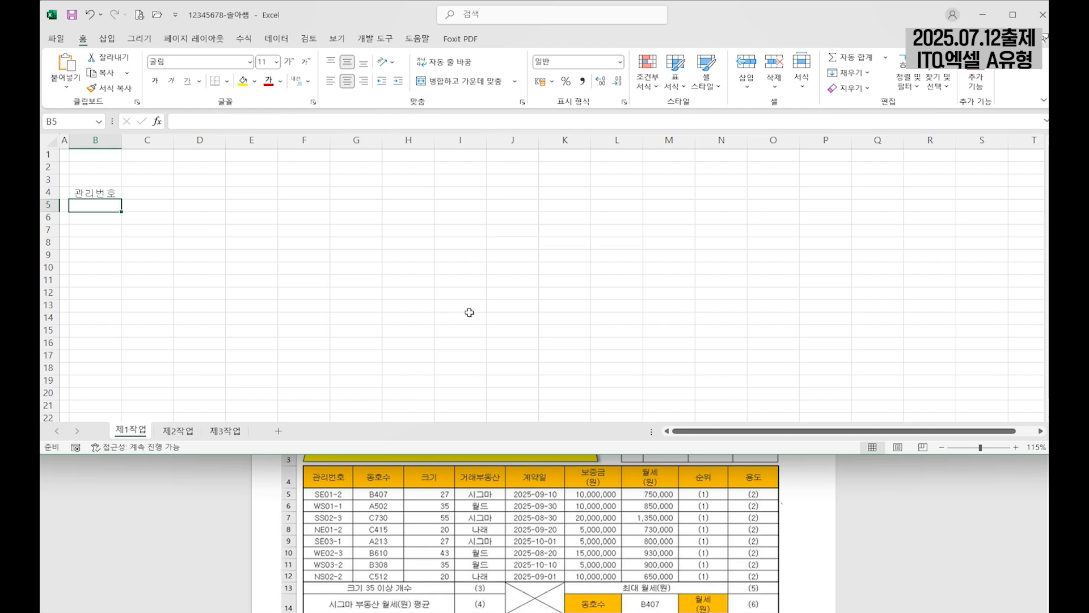
pyautogui.press('Down')
pyautogui.press('Down')
pyautogui.press('Down')
pyautogui.press('Down')
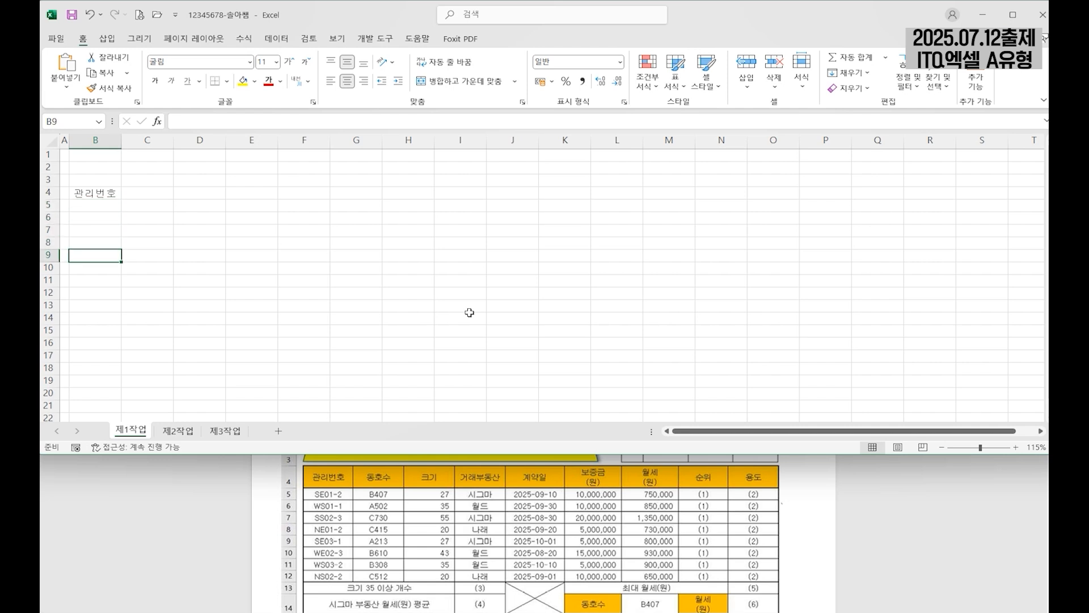
pyautogui.press('Up')
pyautogui.press('Up')
pyautogui.press('Up')
pyautogui.press('Up')
pyautogui.press('Up')
pyautogui.press('Right')
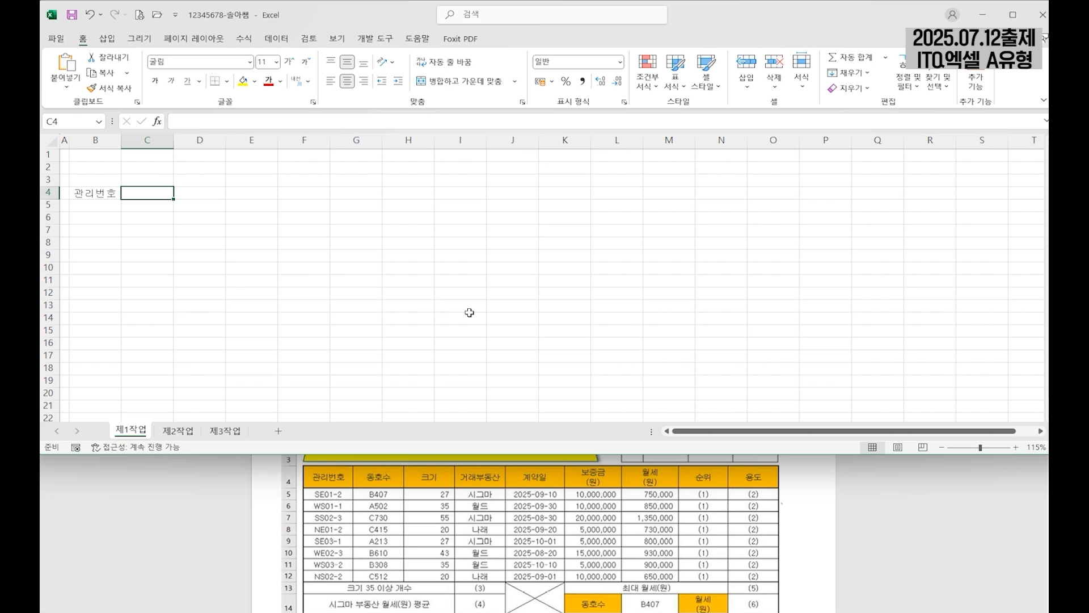
# Enter the headers 동호수, 크기, 거래부동산 and 계약일 in cells C4 to F4
pyautogui.write('동호수')
pyautogui.press('Tab')
pyautogui.write('크기')
pyautogui.press('Tab')
pyautogui.write('거래부동산')
pyautogui.press('Tab')
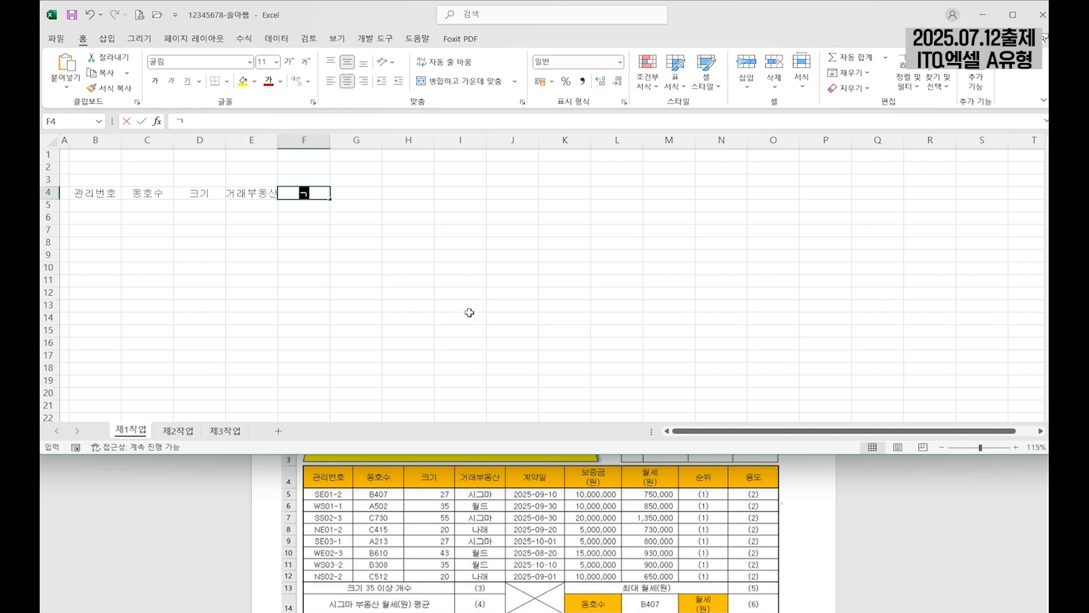
pyautogui.write('계약일')
pyautogui.press('Tab')
# Enter the header 보증금 (원) in G4, with (원) on a second line within the cell
pyautogui.write('보증금')
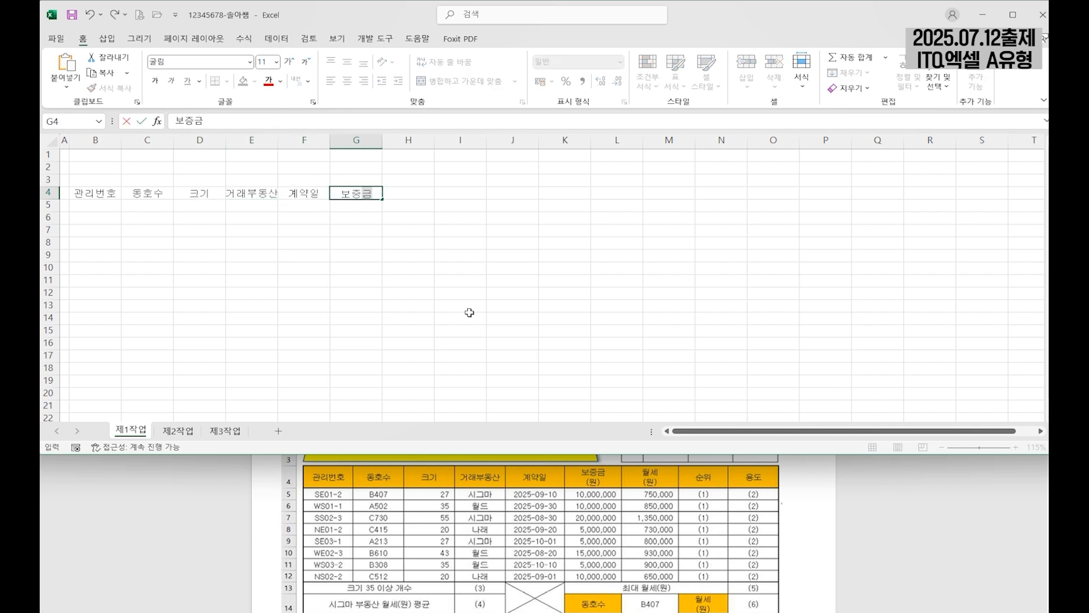
pyautogui.hotkey('alt', 'Return')
pyautogui.write('(원)(')
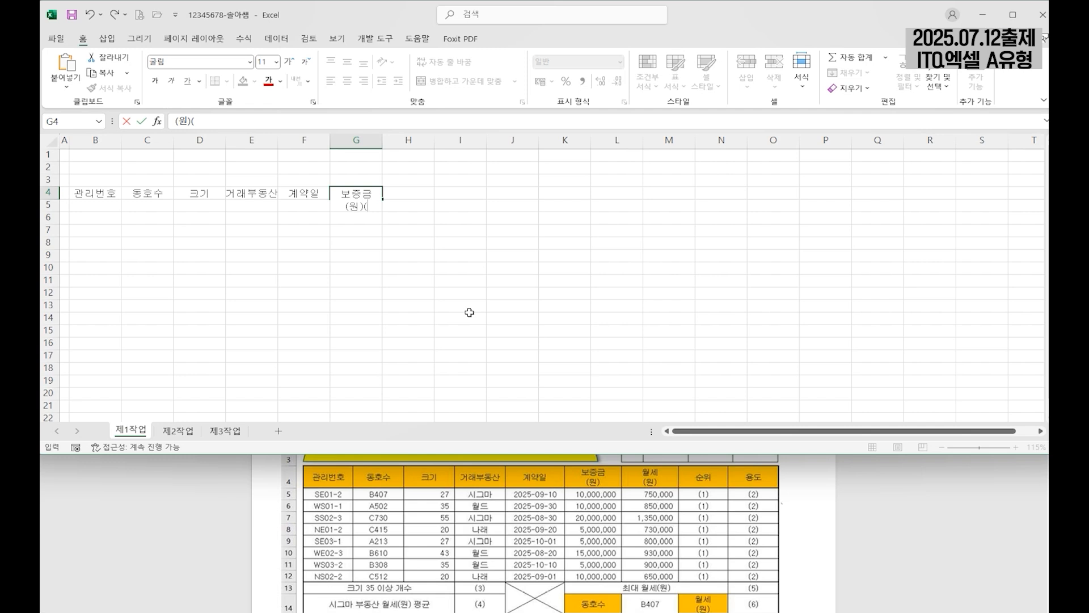
pyautogui.press('Return')
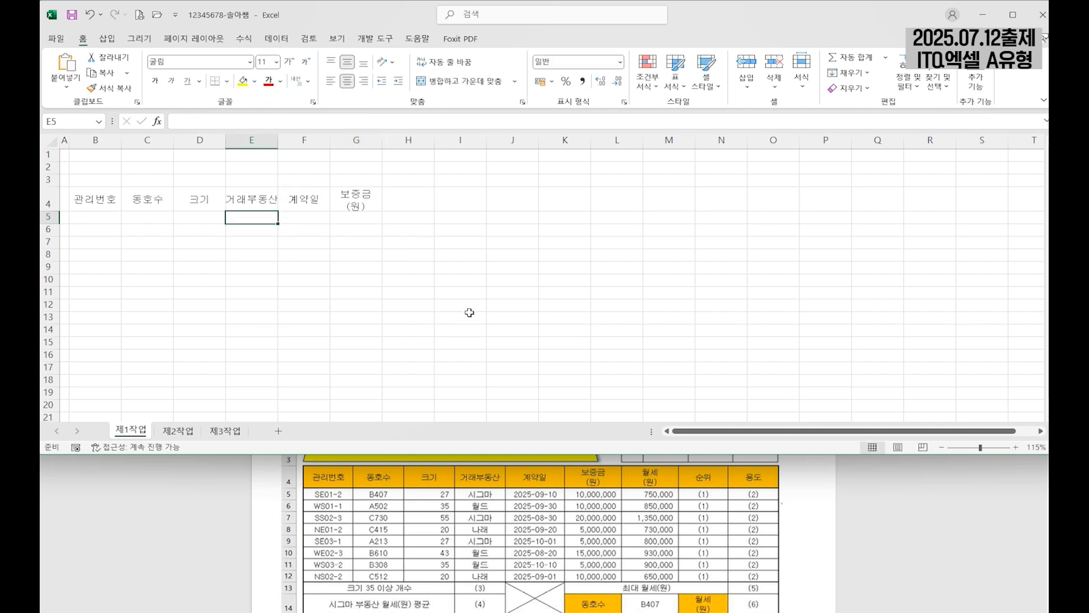
pyautogui.press('Up')
pyautogui.press('Right')
pyautogui.press('Right')
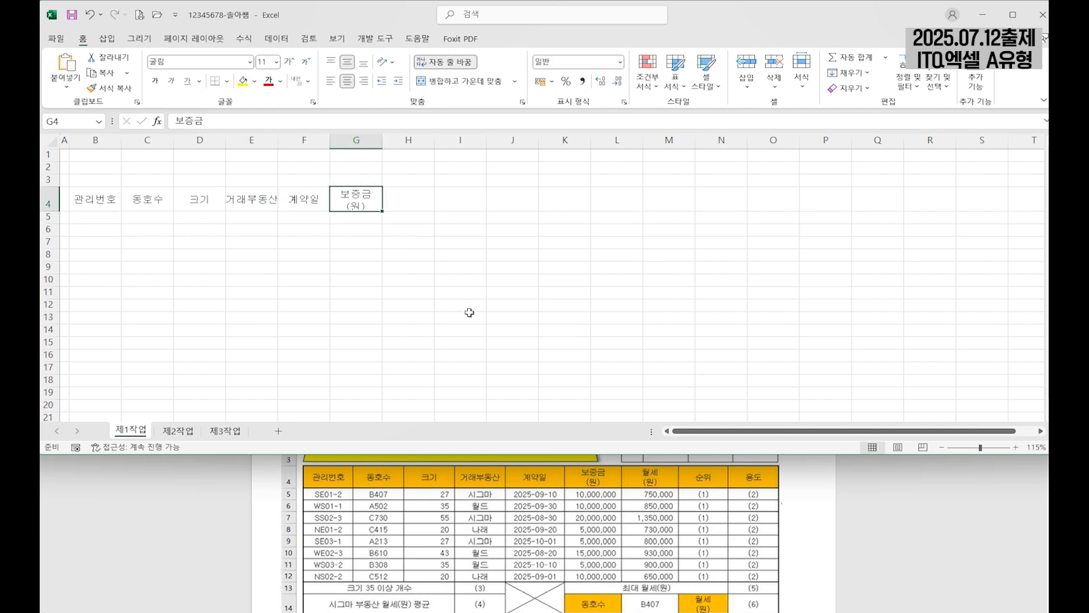
# Enter the two-line header 월세 (원) in H4, followed by 순위 in I4 and 용도 in J4
pyautogui.press('Tab')
pyautogui.write('월세')
pyautogui.hotkey('alt', 'Return')
pyautogui.write('(원)')
pyautogui.press('Tab')
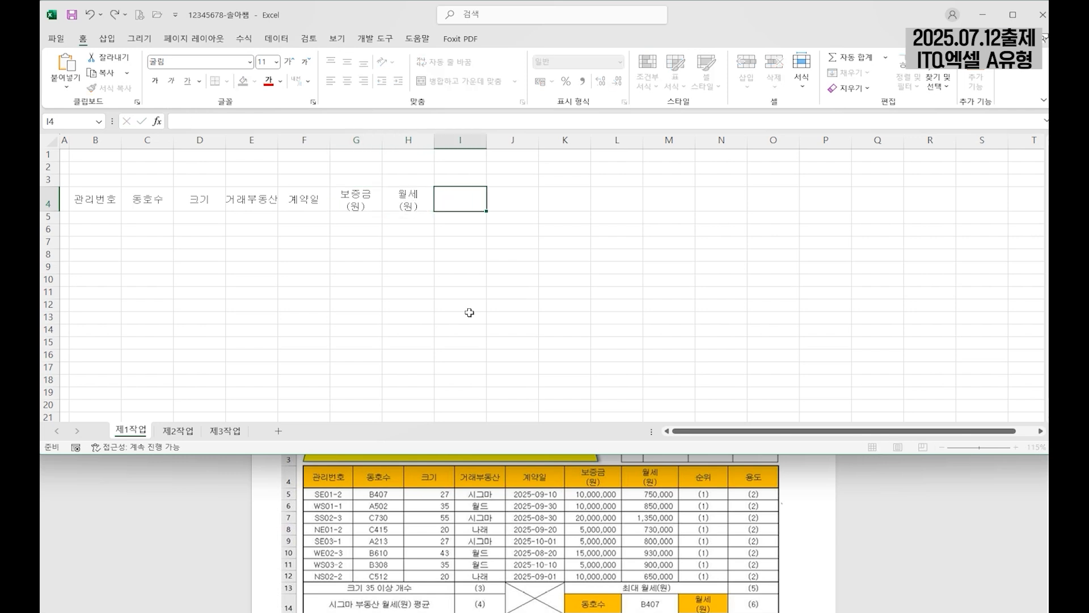
pyautogui.write('순위\t용도')
pyautogui.press('Return')
# Fill B5:B12 with the 관리번호 codes SE01-2, WS01-1, SS02-3, NE01-2, SE03-1, WE02-3, WS03-2 and NS02-2
pyautogui.press('Left')
pyautogui.press('Left')
pyautogui.press('Left')
pyautogui.press('Left')
pyautogui.press('Left')
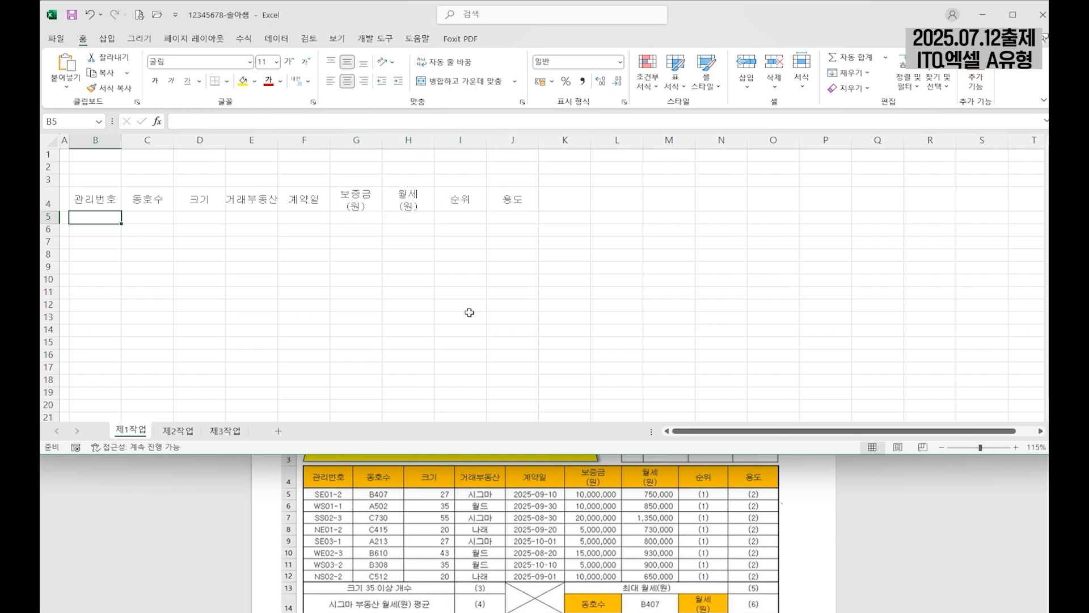
pyautogui.write('SE01-2')
pyautogui.press('Return')
pyautogui.write('WS01-1')
pyautogui.press('Return')
pyautogui.write('SS02-3')
pyautogui.press('Return')
pyautogui.write('NE01-2')
pyautogui.press('Return')
pyautogui.write('SE03-1')
pyautogui.press('Return')
pyautogui.write('WE02-3')
pyautogui.press('Return')
pyautogui.write('WS03-2')
pyautogui.press('Return')
pyautogui.write('NS02-2')
pyautogui.press('Return')
# Fill the 동호수 column C5:C12 with B407, A502, C730, C415, A213, B610, B308 and C512
pyautogui.press('Right')
pyautogui.press('Up')
pyautogui.press('Up')
pyautogui.press('Up')
pyautogui.press('Up')
pyautogui.press('Up')
pyautogui.press('Up')
pyautogui.press('Up')
pyautogui.press('Up')
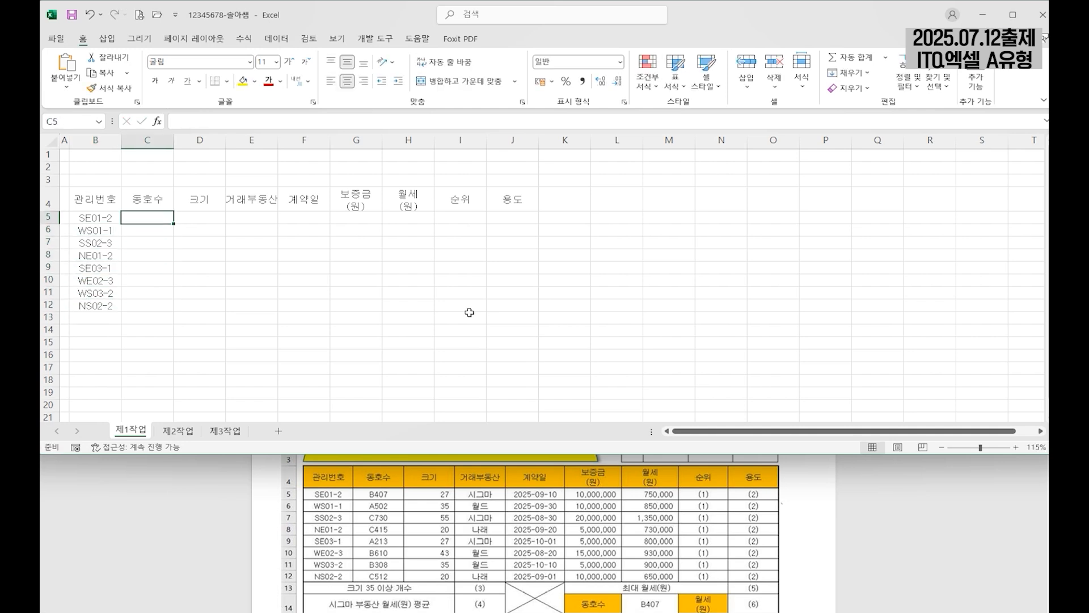
pyautogui.write('B407')
pyautogui.press('Return')
pyautogui.write('A502')
pyautogui.press('Return')
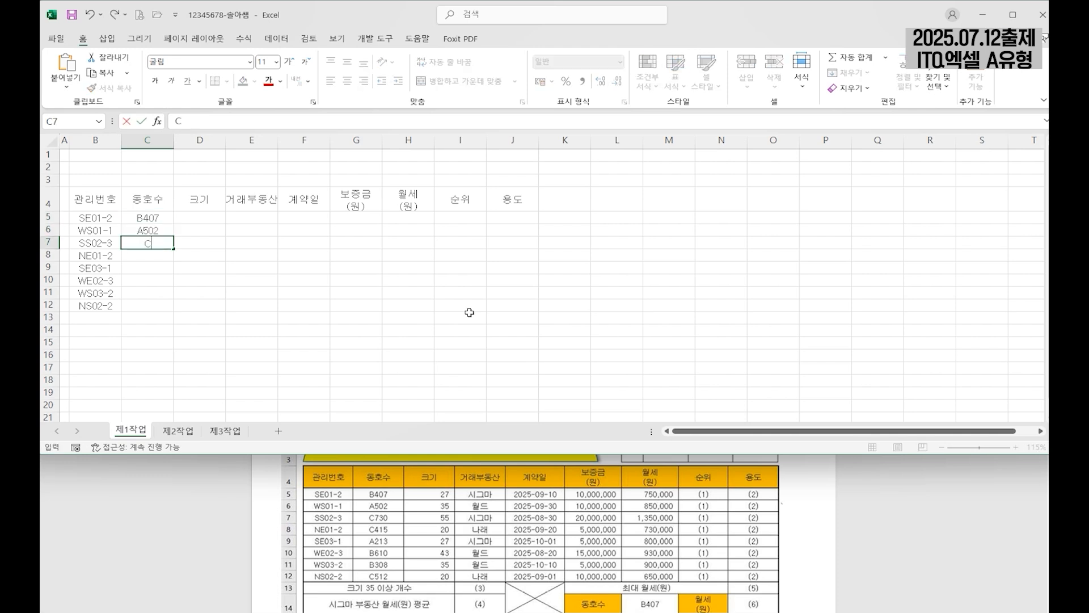
pyautogui.write('C730')
pyautogui.press('Return')
pyautogui.write('C415 A213 B610 B308 C512')
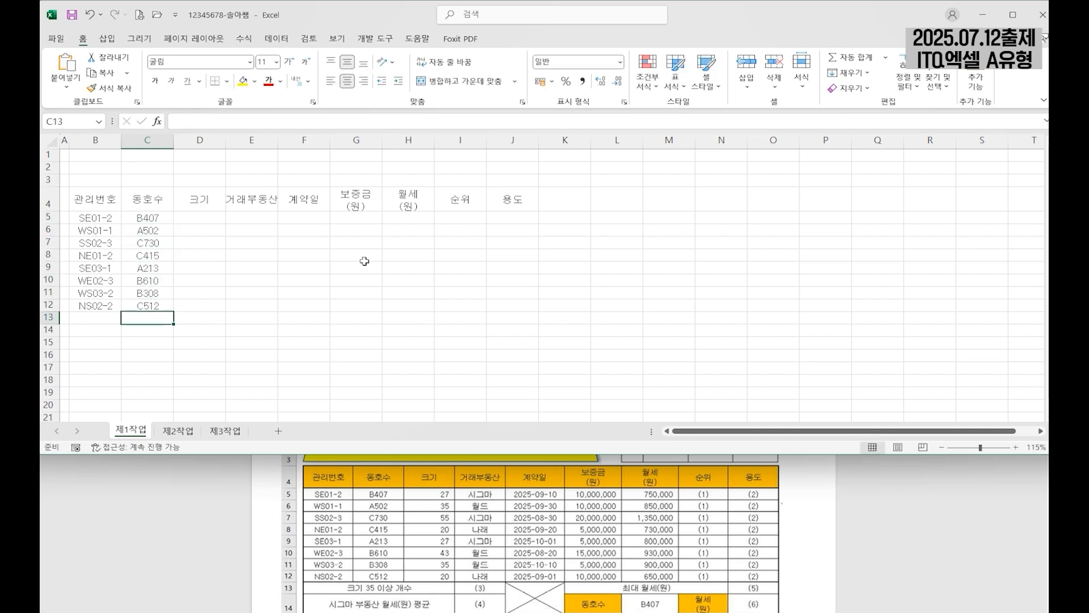
# Fill D5:D12 with 27, 35, 55, 20, 27, 43, 35, 20 and E5:E12 with 시그마, 월드, 시그마, 나래, 시그마, 월드, 월드, 나래
pyautogui.click(211, 217)
pyautogui.write('27 35 55 20 27 43 35 20')
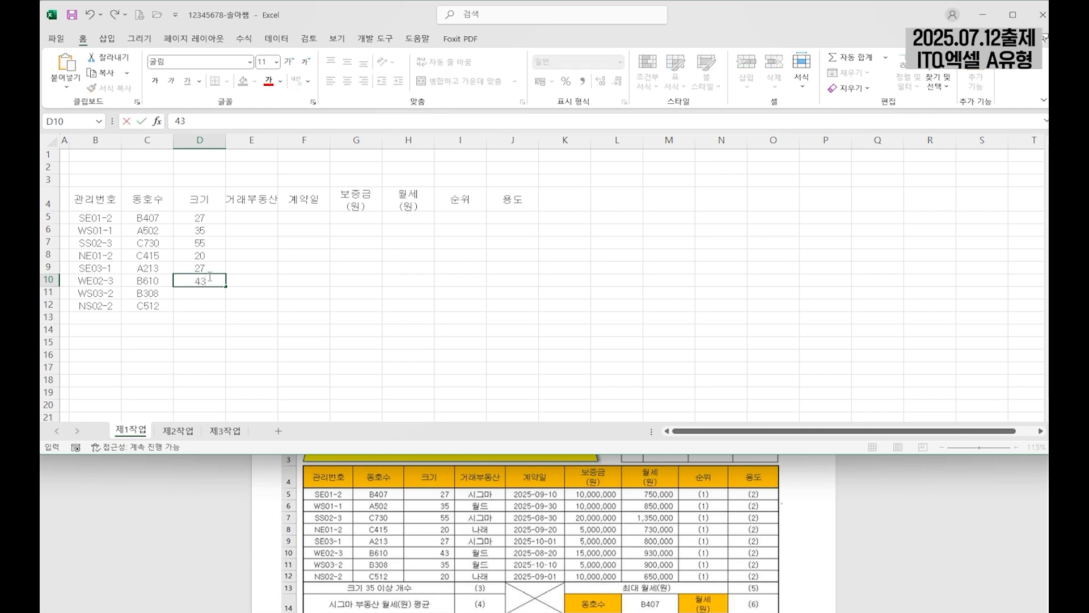
pyautogui.click(256, 217)
pyautogui.write('시그마 월드 시그마 나래 시그마 월드 월드 나래')
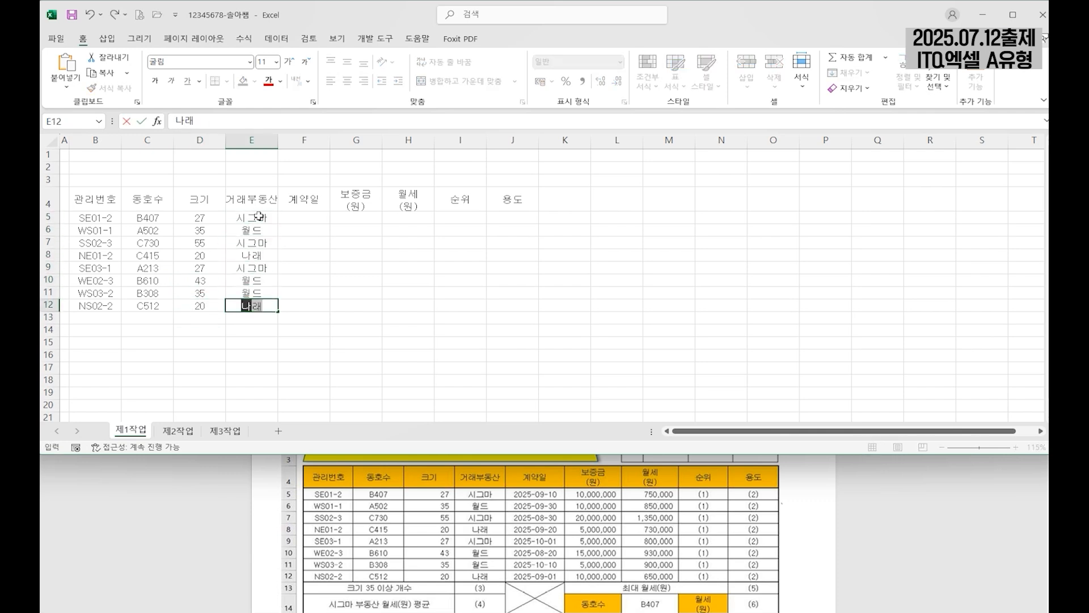
# Fill the 계약일 column F5:F12 with 2025-09-10, 2025-09-30, 2025-08-30, 2025-09-20, 2025-10-01, 2025-08-20, 2025-10-10 and 2025-09-01
pyautogui.click(322, 223)
pyautogui.write('2025-09-10 2025-09-30 2025-08-30 2025-0')
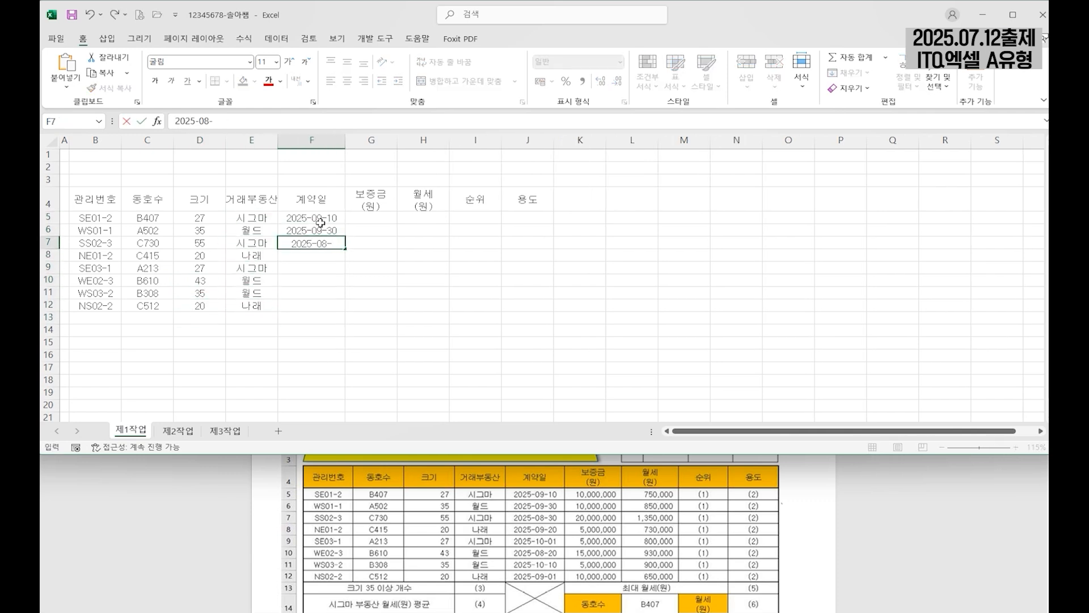
pyautogui.write('9-20 2025-10-01 2025-08-20 2025-10-10 2025')
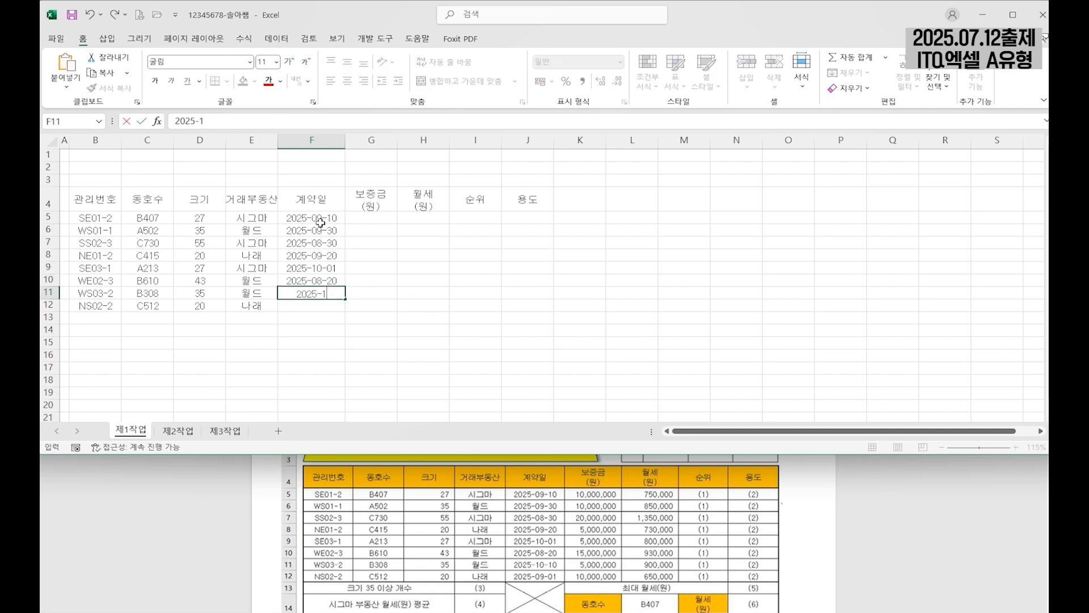
pyautogui.write('-09-01')
# Fill the 보증금 column G5:G12 with 10000000, 10000000, 20000000, 5000000, 5000000, 15000000, 5000000 and 10000000
pyautogui.click(358, 218)
pyautogui.write('10000000')
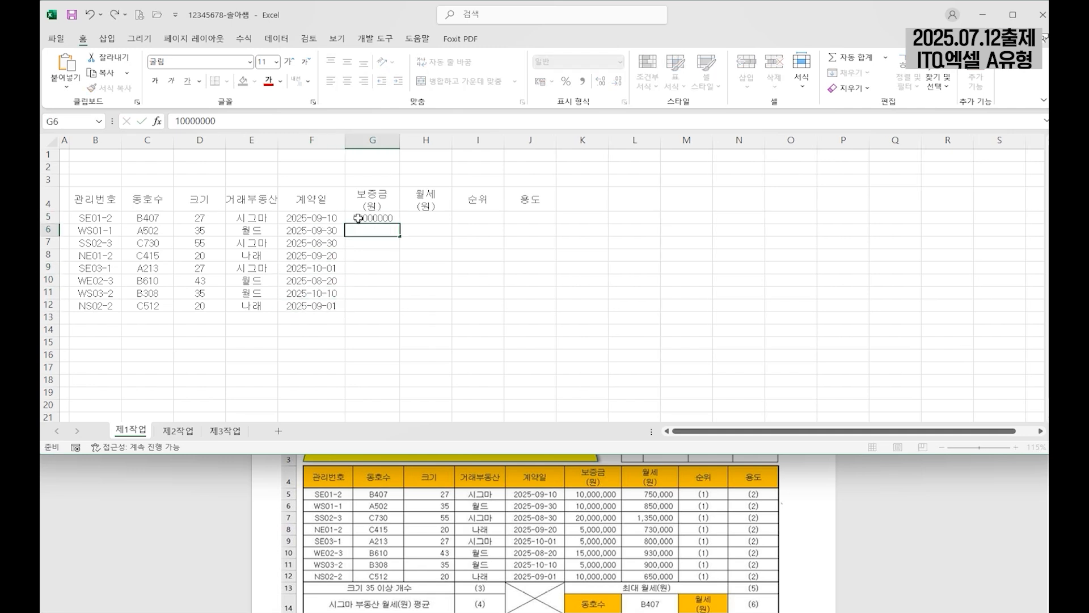
pyautogui.write(' 10000000 20000000 5000000 5000000 15000000 5000000 10000000')
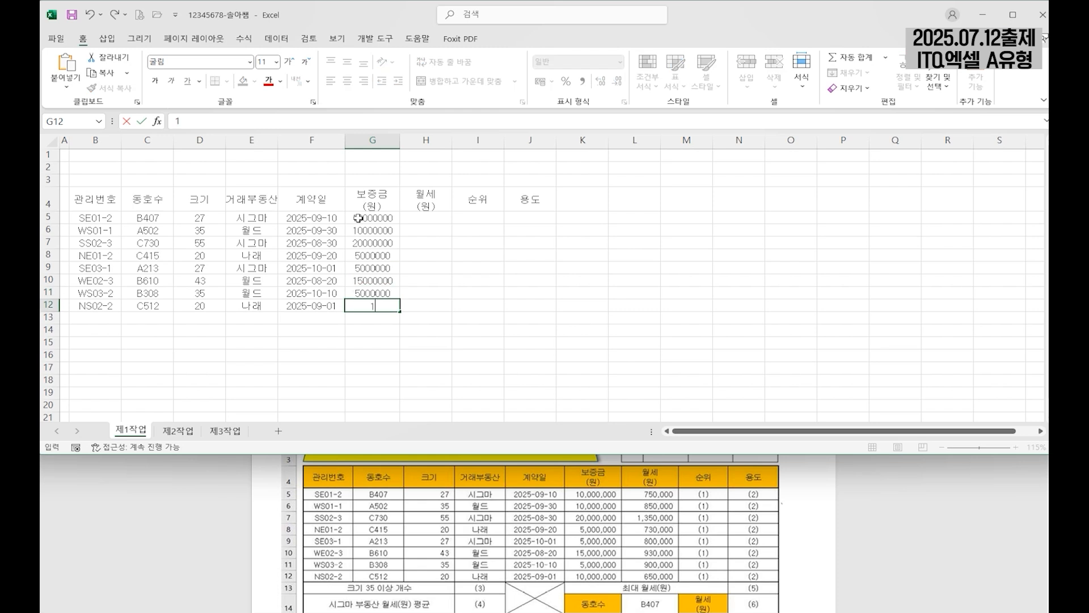
# Fill the 월세 column H5:H12 with 750000, 850000, 1350000, 730000, 800000, 930000, 900000 and 650000
pyautogui.click(408, 223)
pyautogui.write('750000 850000 1350000 730000 800000 ')
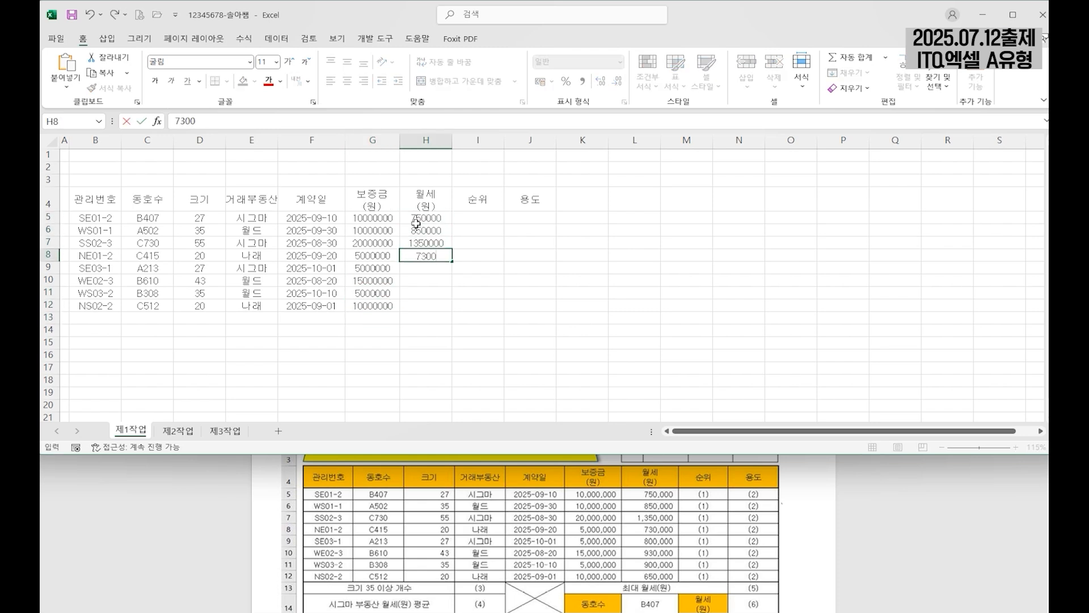
pyautogui.write('930000 900000 650000')
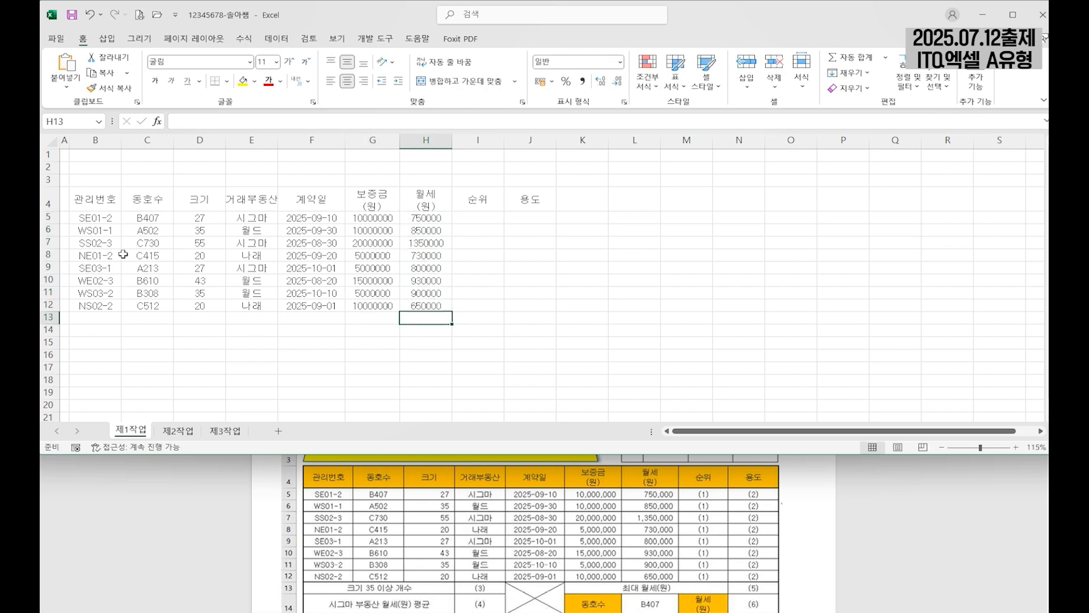
# Merge and centre cells B13:D13 for the first summary label below the table
pyautogui.moveTo(110, 321); pyautogui.dragTo(202, 318)
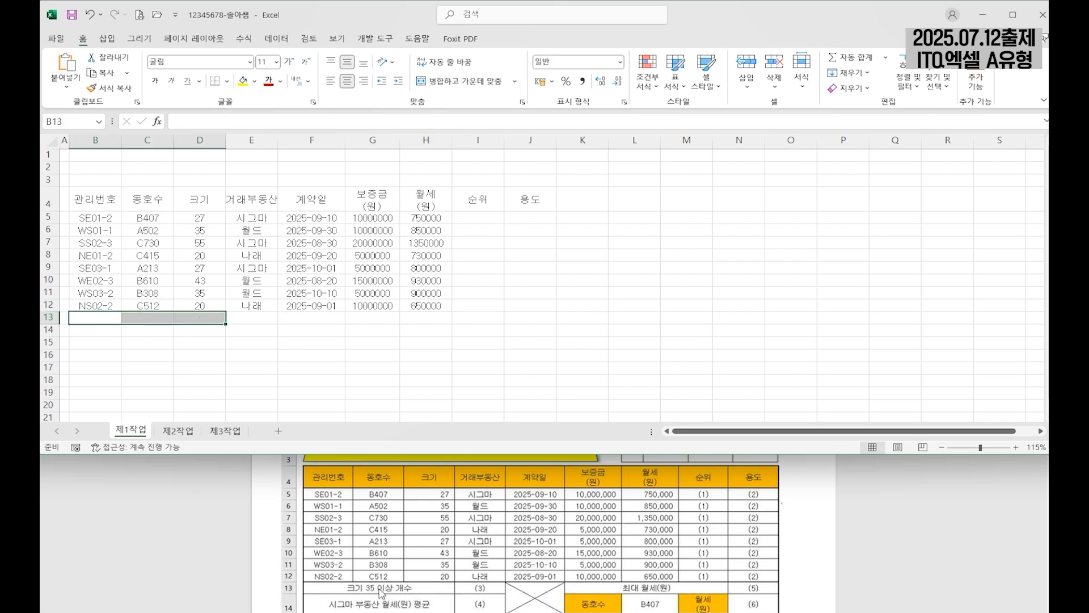
pyautogui.moveTo(116, 320); pyautogui.dragTo(217, 316)
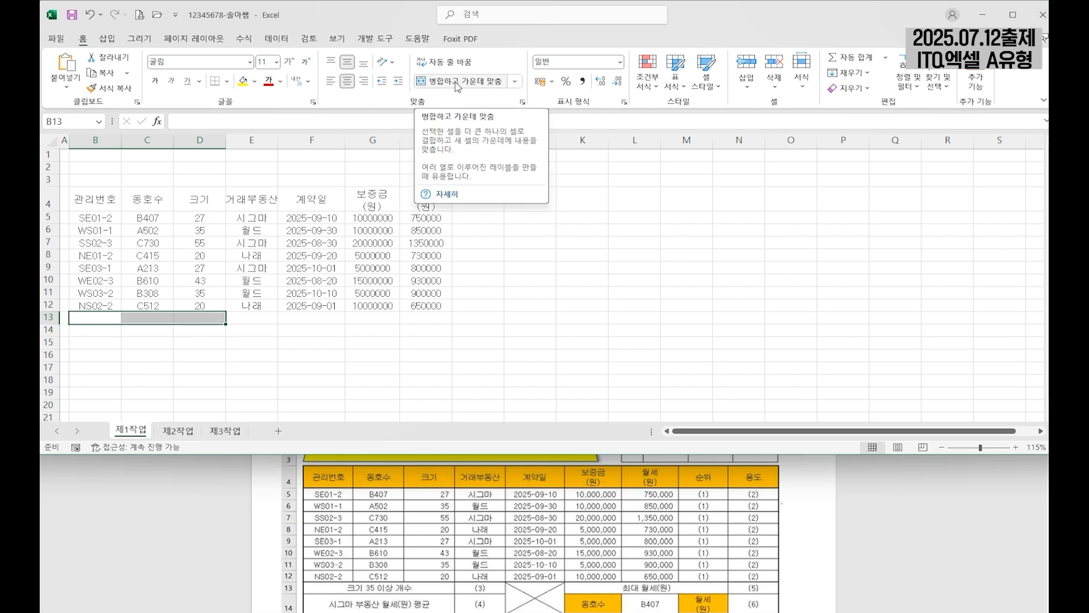
pyautogui.click(474, 85)
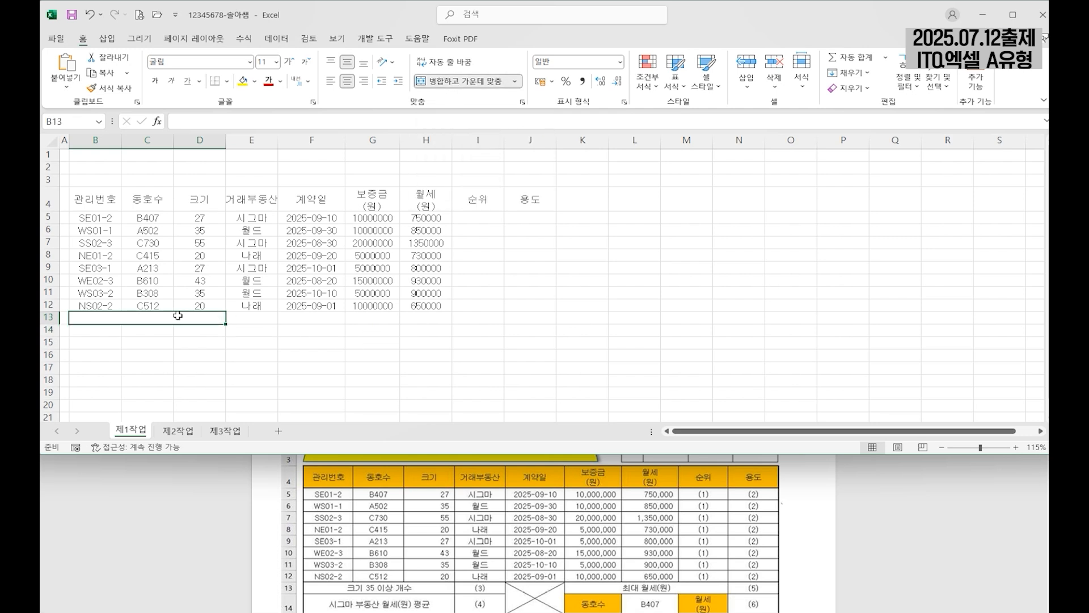
pyautogui.moveTo(104, 330); pyautogui.dragTo(248, 330)
pyautogui.click(464, 81)
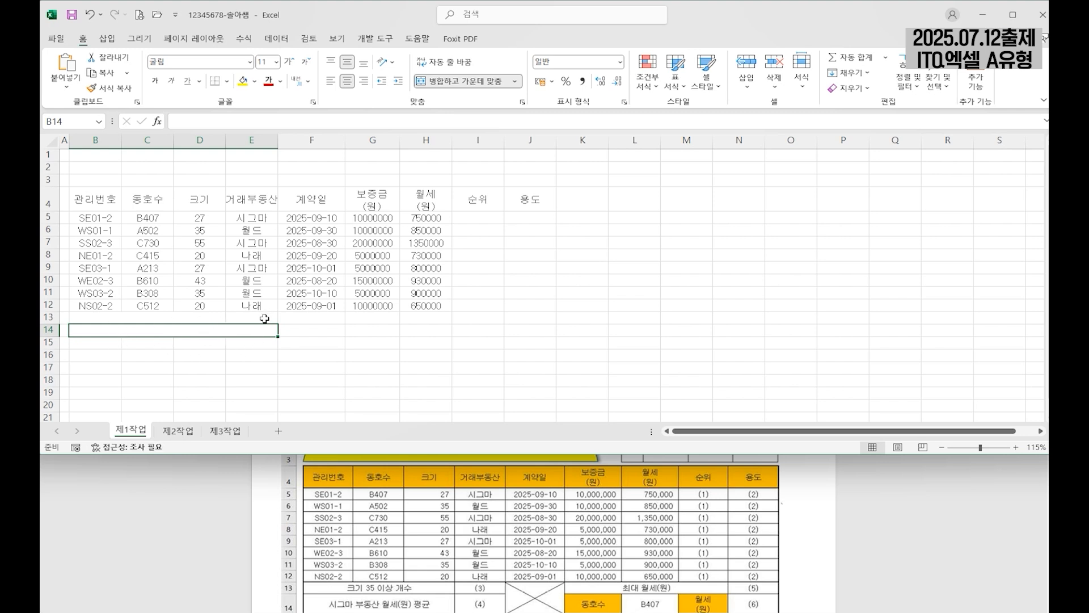
pyautogui.click(470, 92)
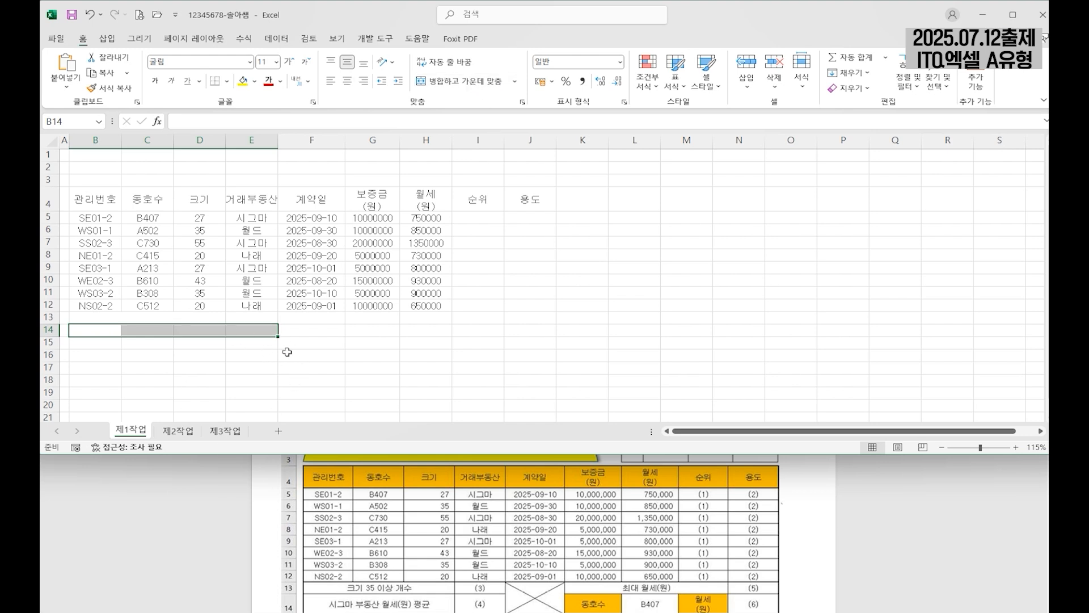
# Merge and centre the summary ranges B14:D14, F13:F14 and G13:I13, each as a separate block
pyautogui.moveTo(111, 333); pyautogui.dragTo(199, 329)
pyautogui.click(440, 85)
pyautogui.moveTo(312, 318); pyautogui.dragTo(313, 330)
pyautogui.press('F4')
pyautogui.moveTo(386, 320); pyautogui.dragTo(474, 319)
pyautogui.press('F4')
# Enter the summary labels 크기 35 이상 개수 in B13 and 시그마 부동산 월세(원) 평균 in B14
pyautogui.click(187, 321)
pyautogui.write('크기 35 이상 개수')
pyautogui.press('Return')
pyautogui.write('시그마 부동산 월세(원) 평균')
pyautogui.press('Tab')
# Enter the labels 최대 월세(원) in G13, 동호수 in G14 and the two-line 월세 (원) in I14
pyautogui.press('Up')
pyautogui.press('Right')
pyautogui.press('Right')
pyautogui.write('최대 월세(원)')
pyautogui.press('Return')
pyautogui.write('동호수')
pyautogui.press('Tab')
pyautogui.press('Tab')
pyautogui.write('월세')
pyautogui.hotkey('alt', 'Return')
pyautogui.write('(원)')
pyautogui.press('Return')
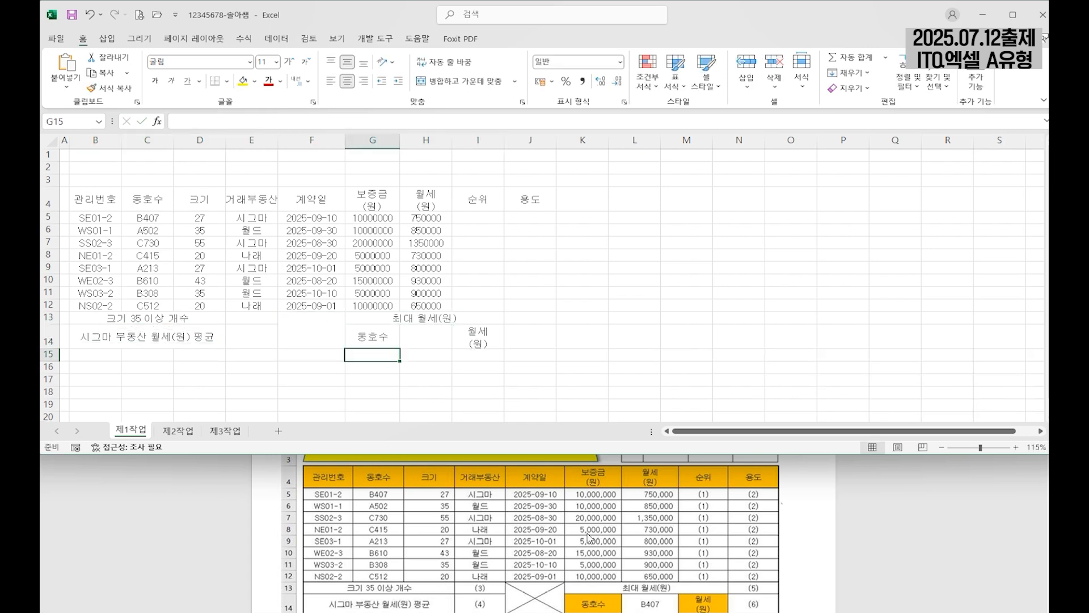
# Apply the comma style to the 보증금 and 월세 amounts in G5:H12, following the exam's alignment condition
pyautogui.scroll(-3, 635, 548)
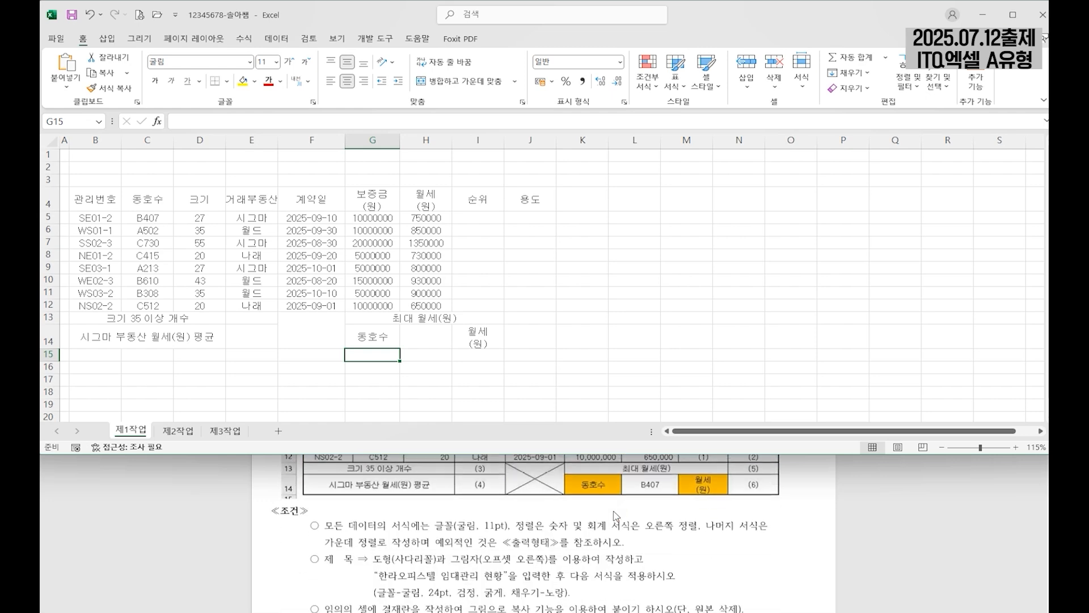
pyautogui.click(558, 538)
pyautogui.scroll(2, 598, 547)
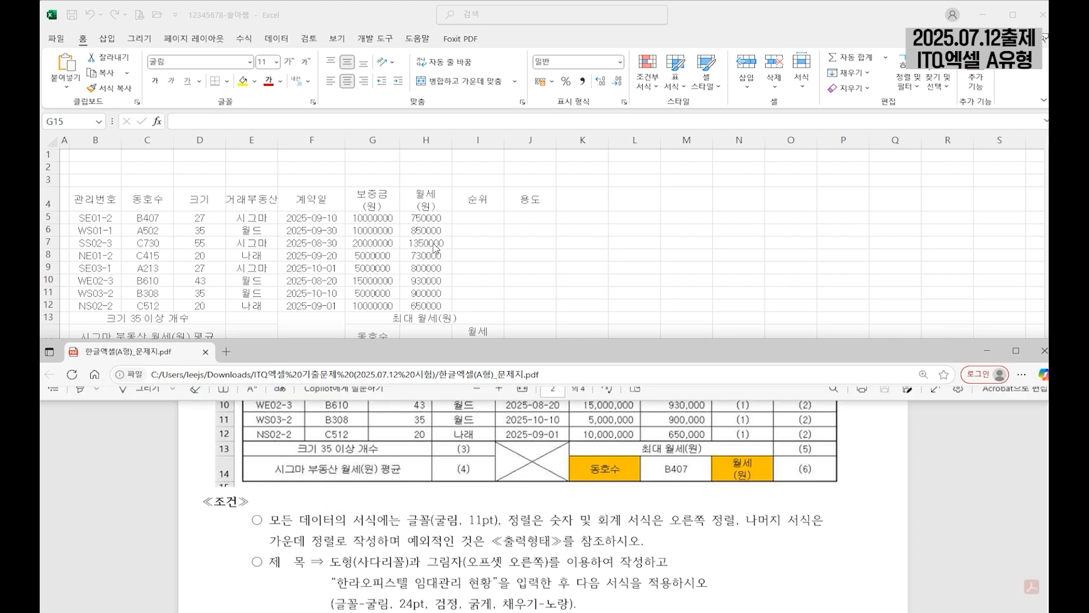
pyautogui.scroll(3, 671, 501)
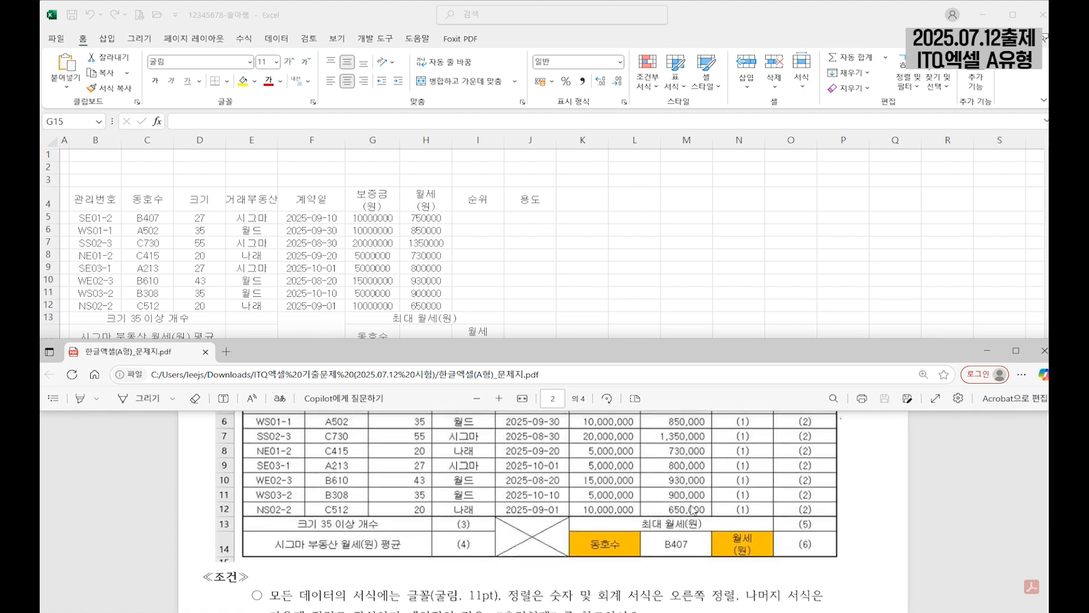
pyautogui.click(369, 241)
pyautogui.moveTo(366, 218); pyautogui.dragTo(427, 306)
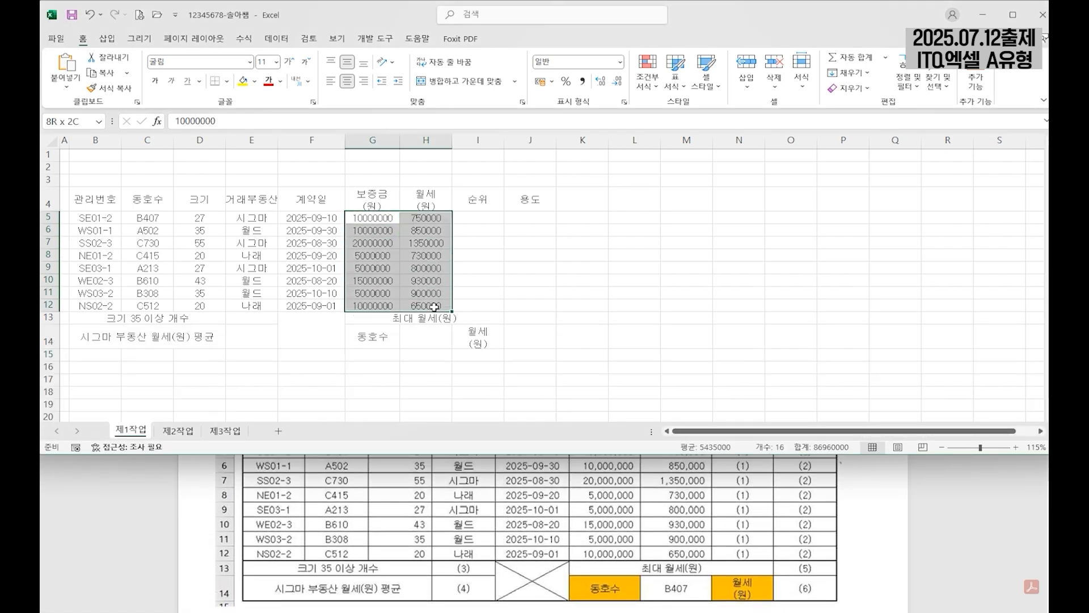
pyautogui.moveTo(312, 218); pyautogui.dragTo(314, 305)
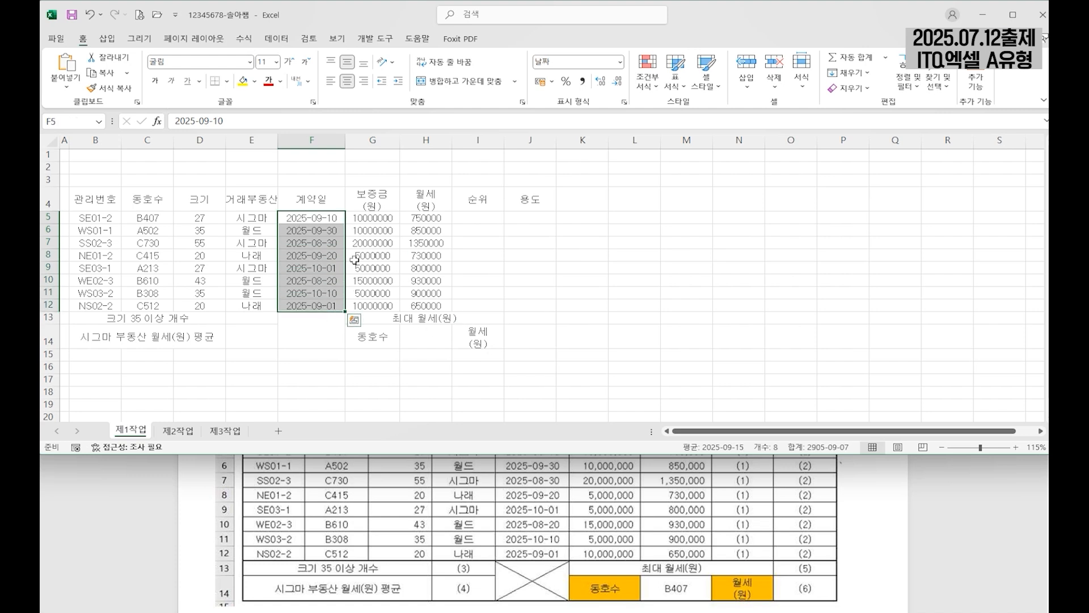
pyautogui.moveTo(372, 218); pyautogui.dragTo(439, 307)
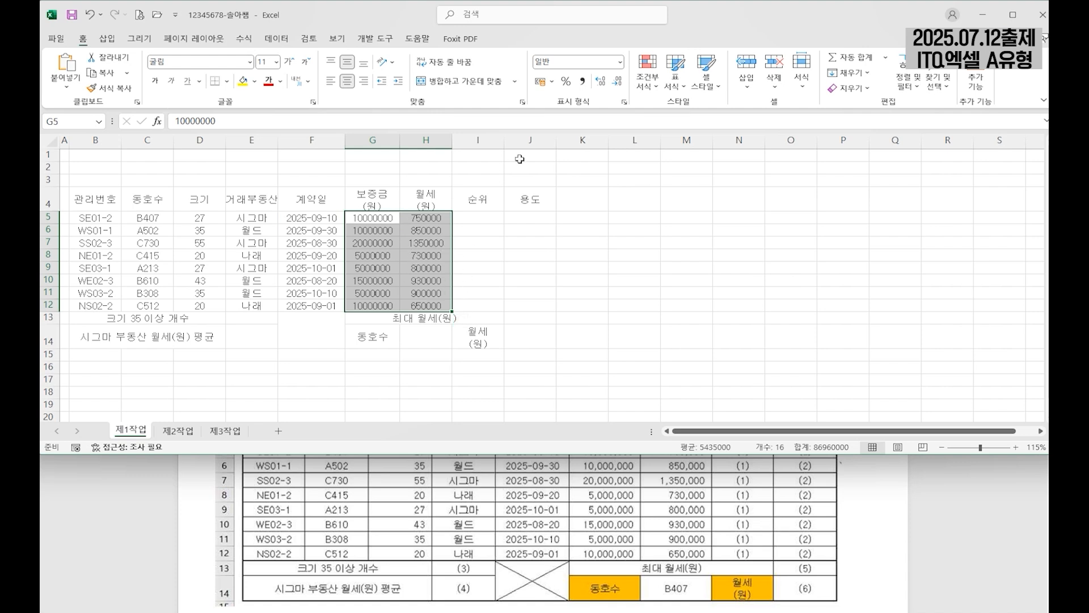
pyautogui.click(583, 83)
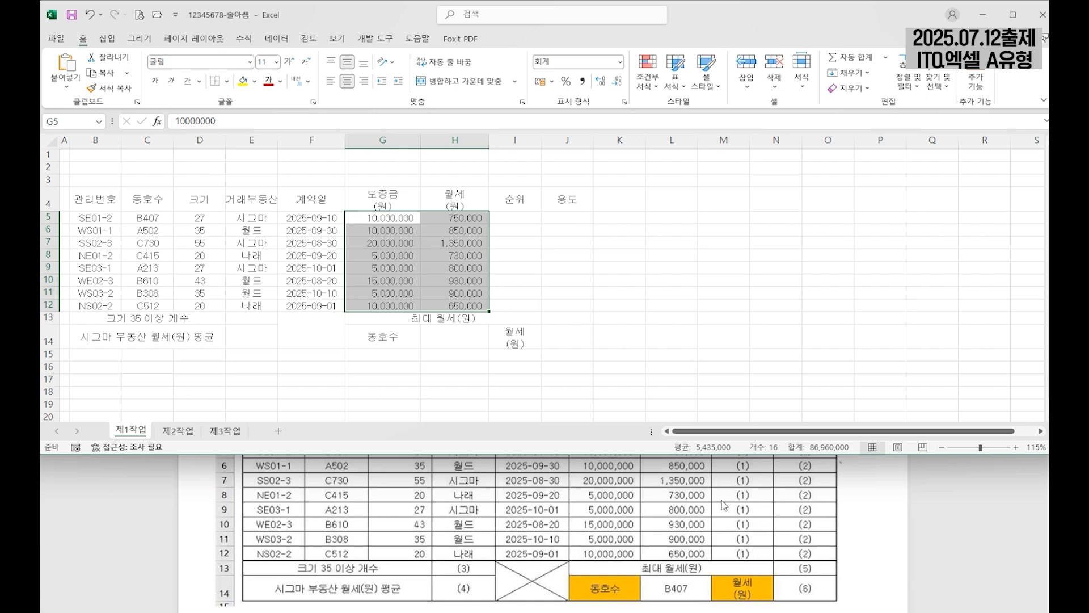
# Review the exam PDF's title shape conditions and the sample title layout above the table
pyautogui.click(911, 532)
pyautogui.scroll(-5, 597, 463)
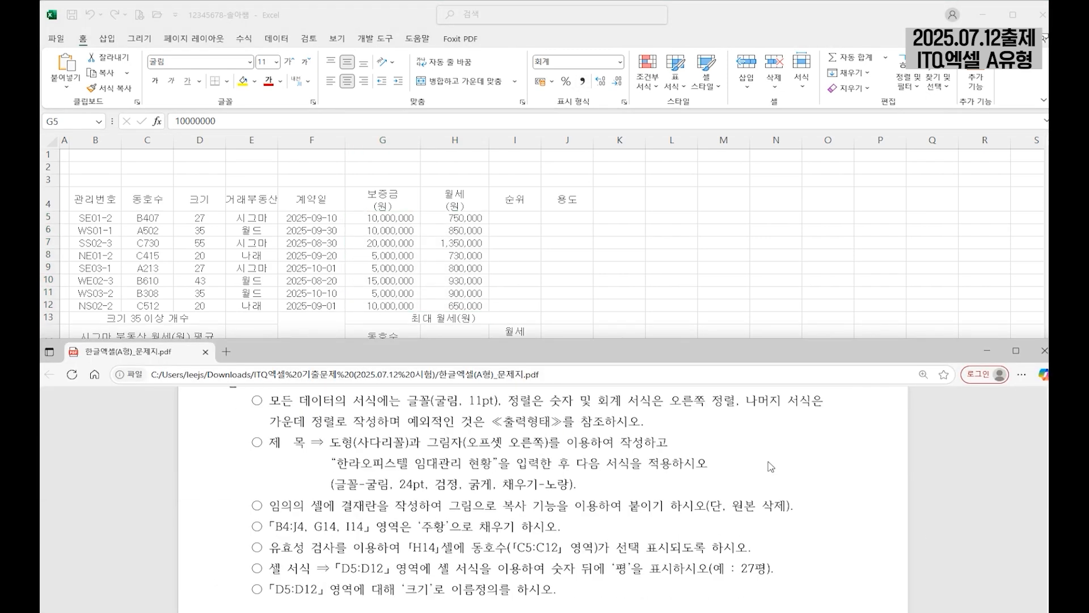
pyautogui.scroll(1, 597, 465)
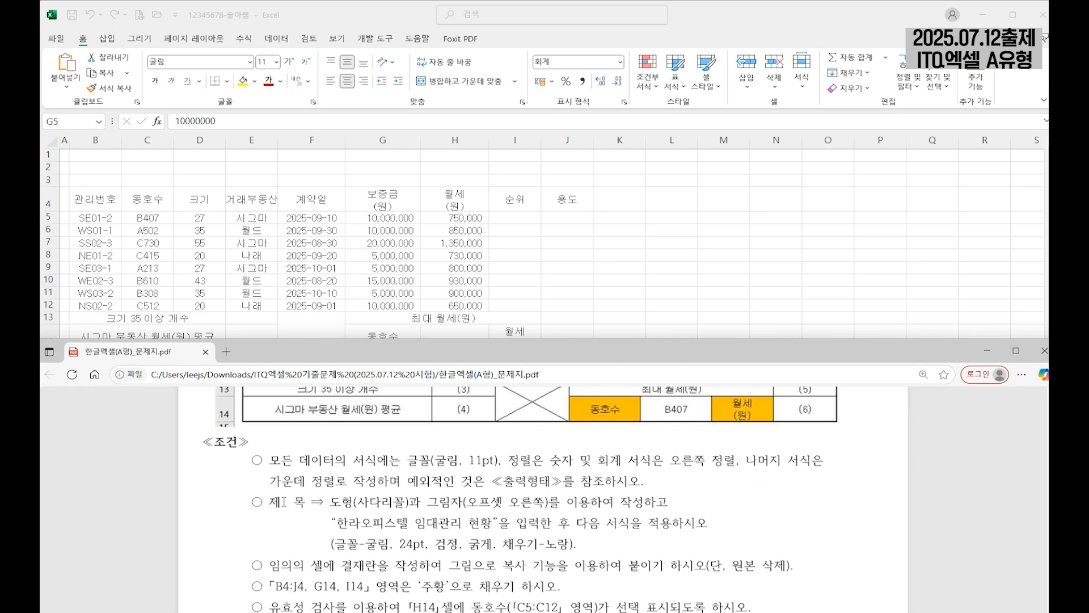
pyautogui.scroll(5, 503, 470)
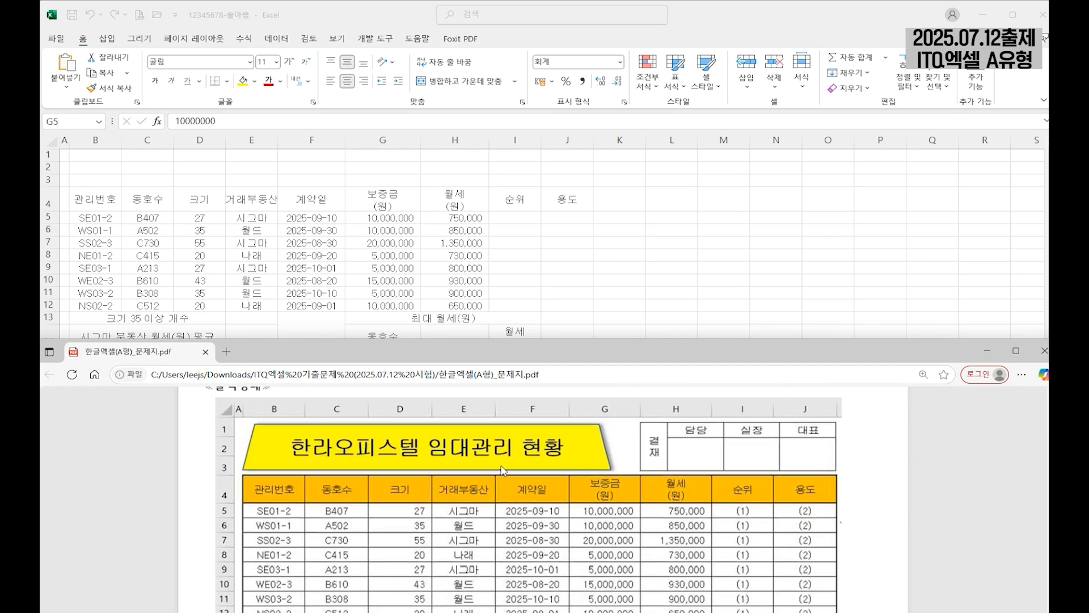
pyautogui.click(200, 206)
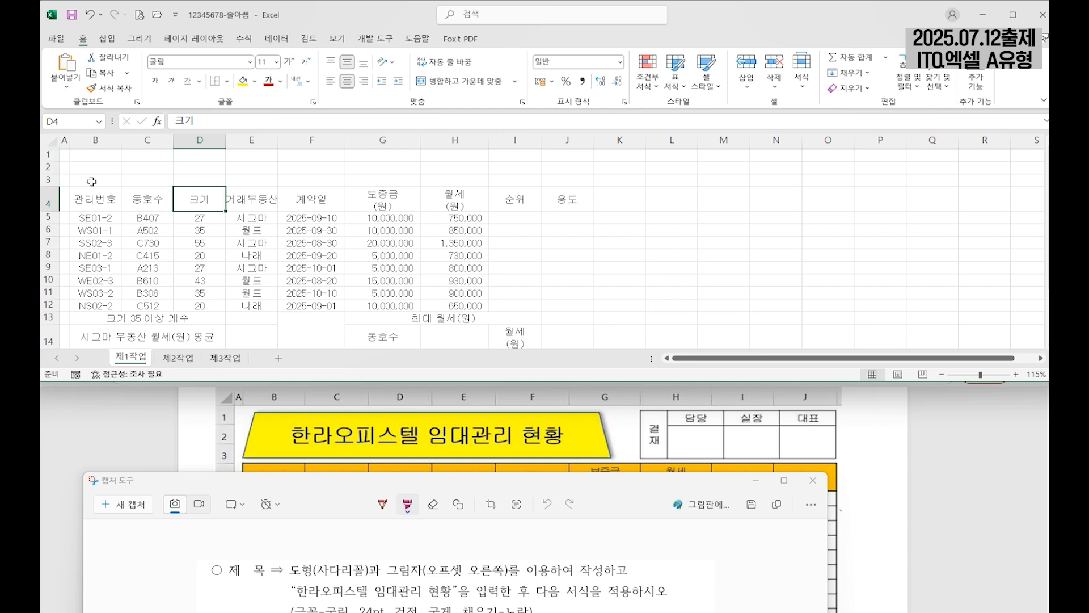
# Insert a trapezoid (사다리꼴) shape about 11.6 cm wide across rows 1 to 3 of columns B to G
pyautogui.click(144, 180)
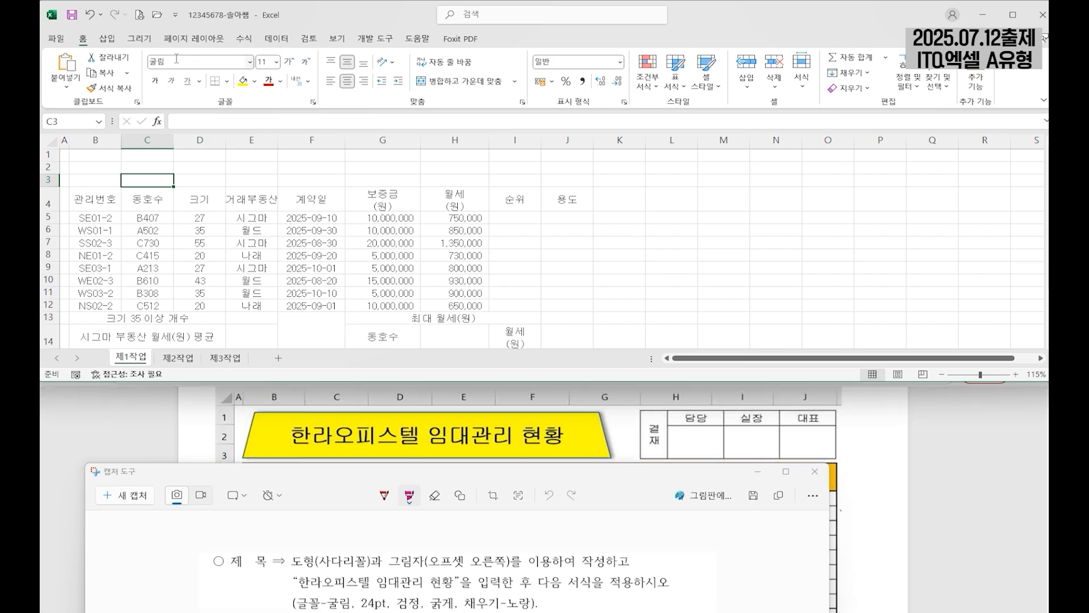
pyautogui.click(107, 39)
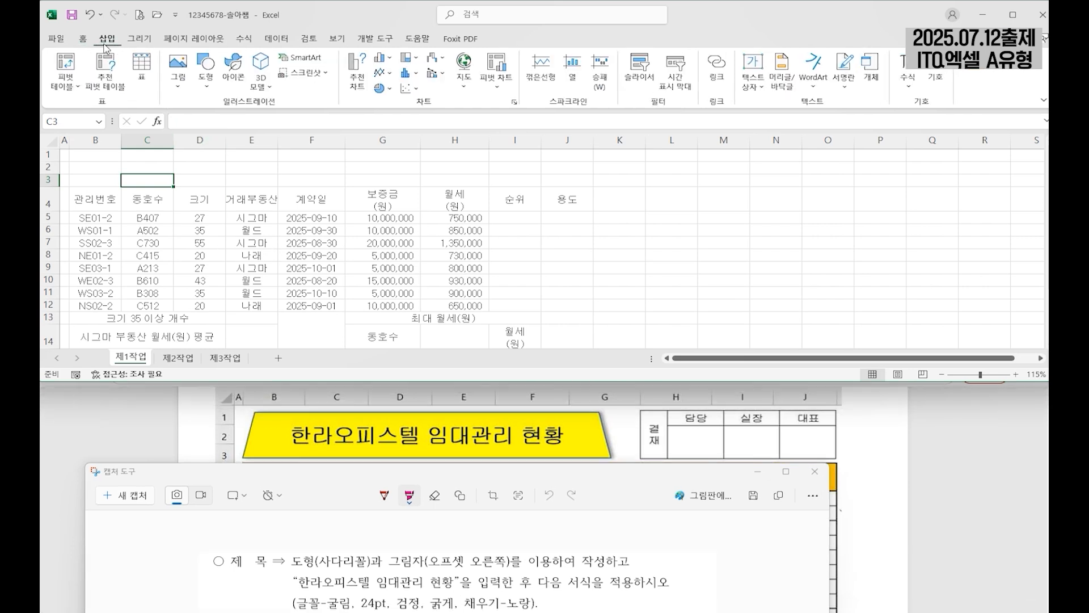
pyautogui.click(204, 75)
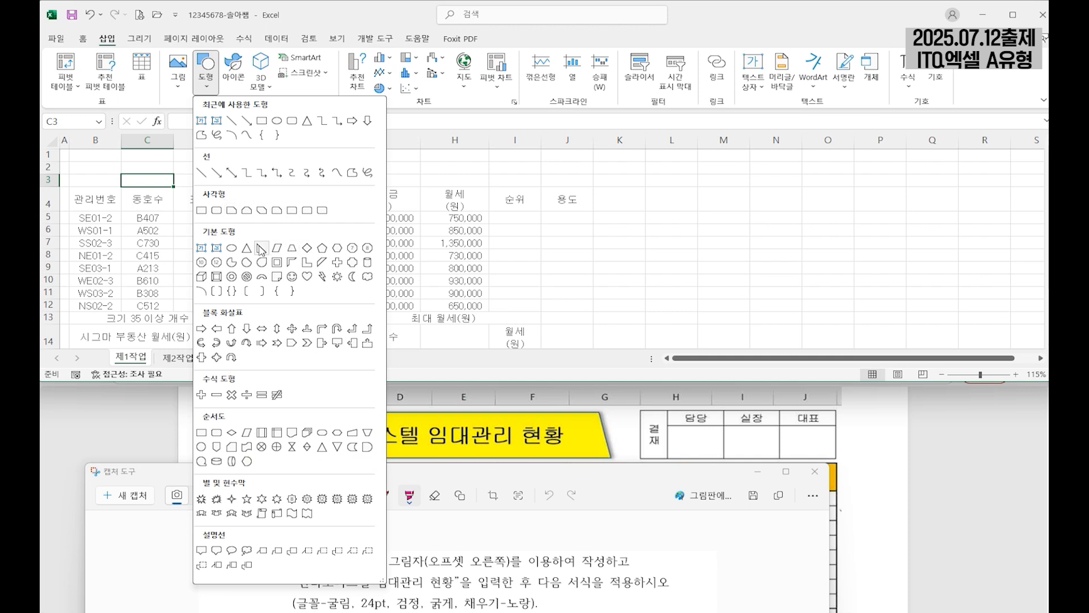
pyautogui.click(291, 248)
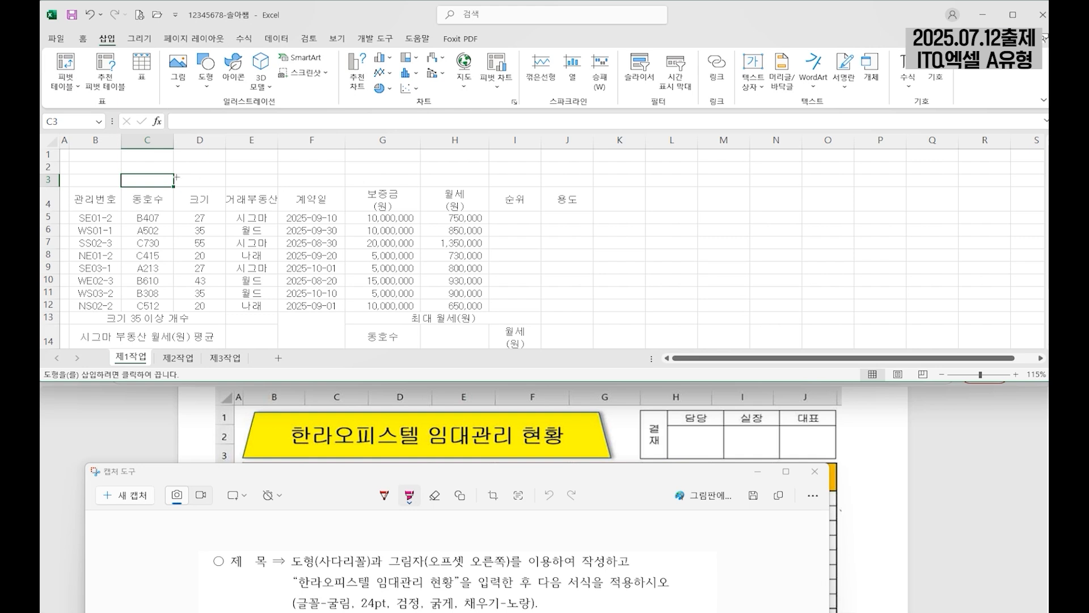
pyautogui.moveTo(74, 154); pyautogui.dragTo(391, 182)
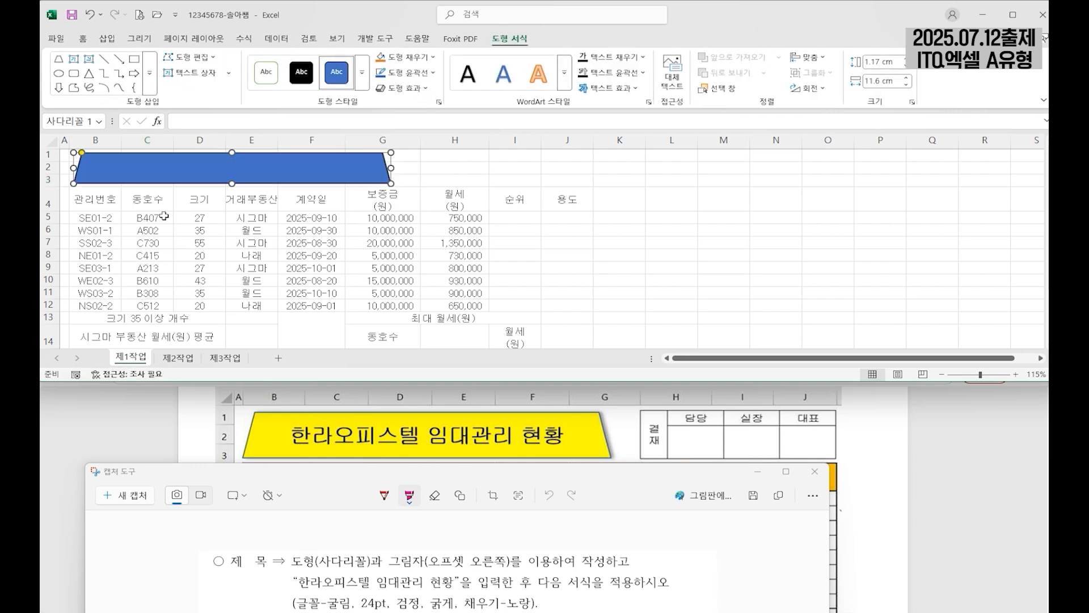
# Increase the height of rows 1 to 3 and stretch the trapezoid to about 1.8 cm tall to fit them
pyautogui.moveTo(74, 168); pyautogui.dragTo(48, 211)
pyautogui.click(336, 245)
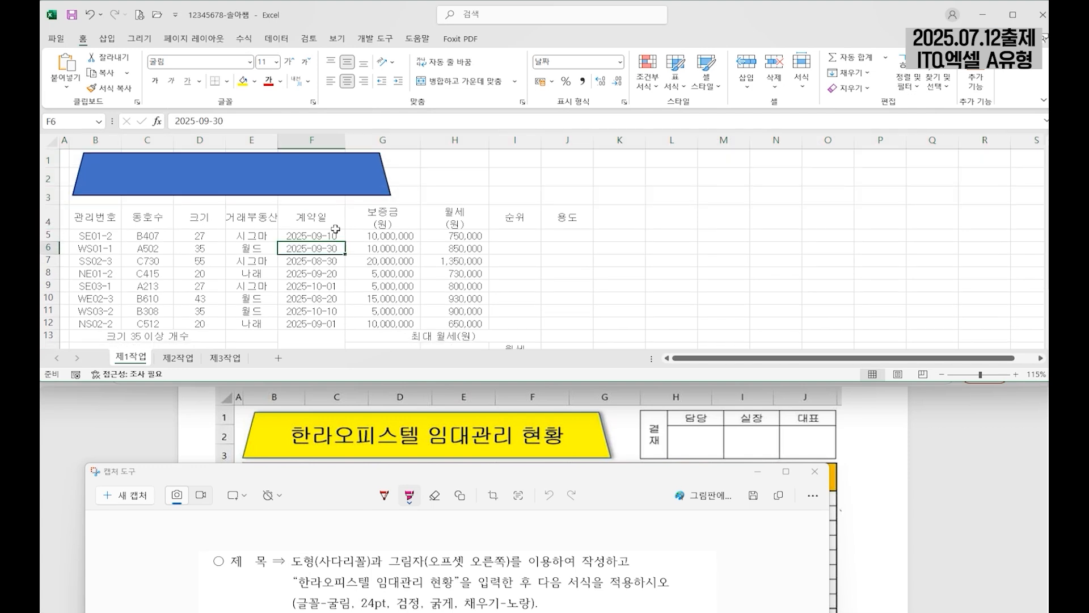
pyautogui.click(322, 181)
pyautogui.moveTo(227, 196); pyautogui.dragTo(232, 198)
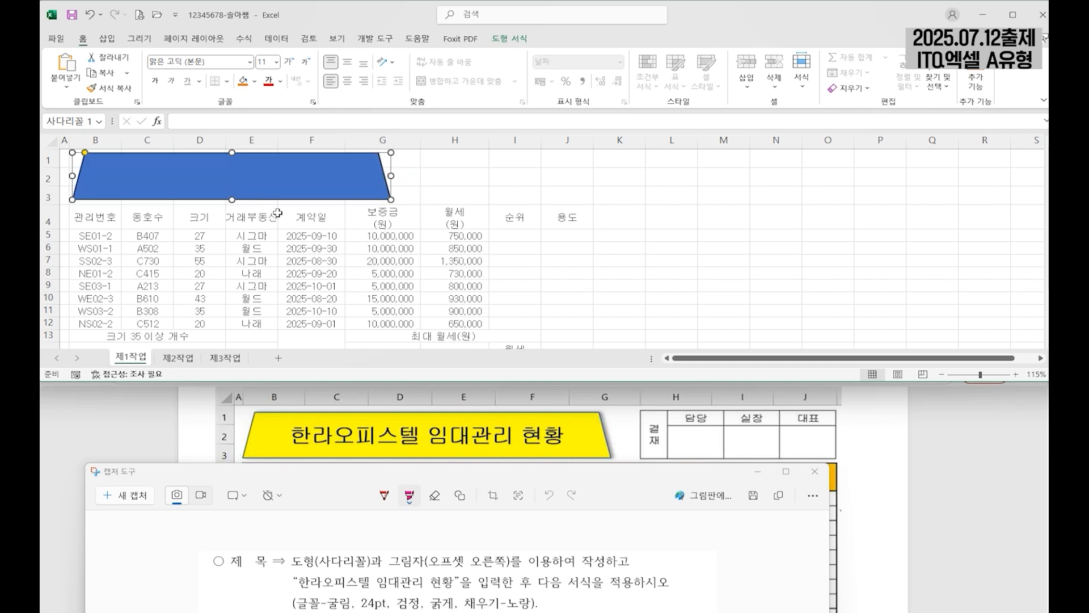
# Apply the outer offset-right shadow to the trapezoid and enter the title 한라오피스텔 임대관리 현황 in it
pyautogui.click(513, 38)
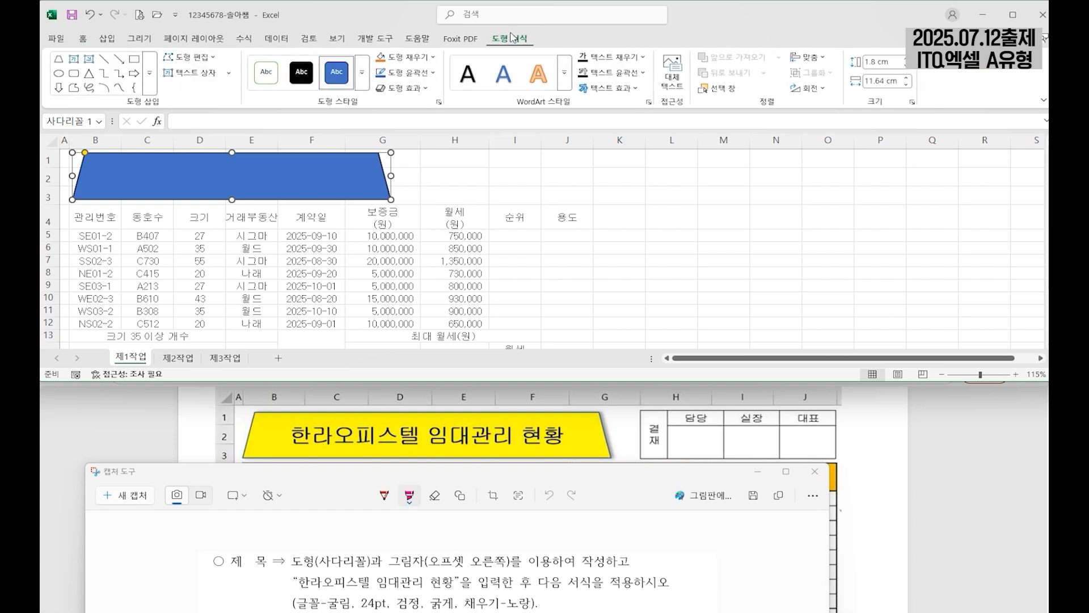
pyautogui.click(404, 88)
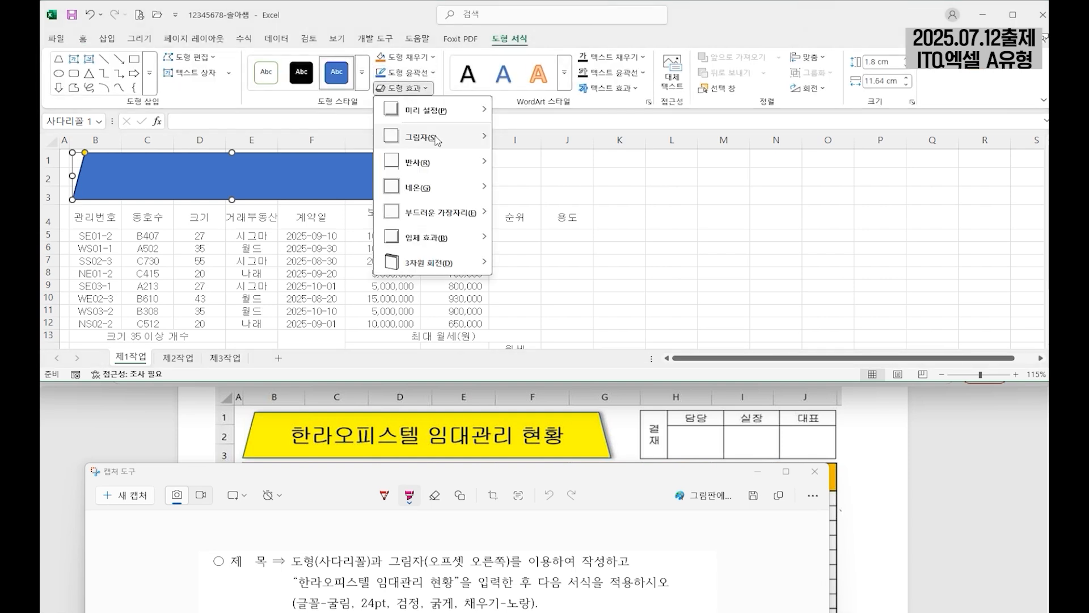
pyautogui.moveTo(437, 139)
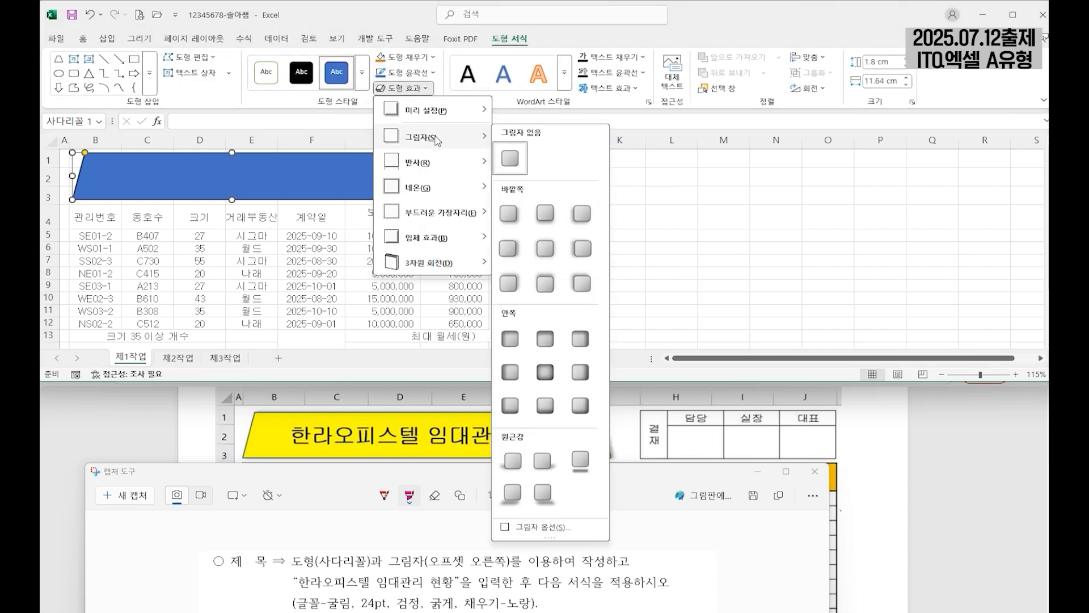
pyautogui.click(509, 248)
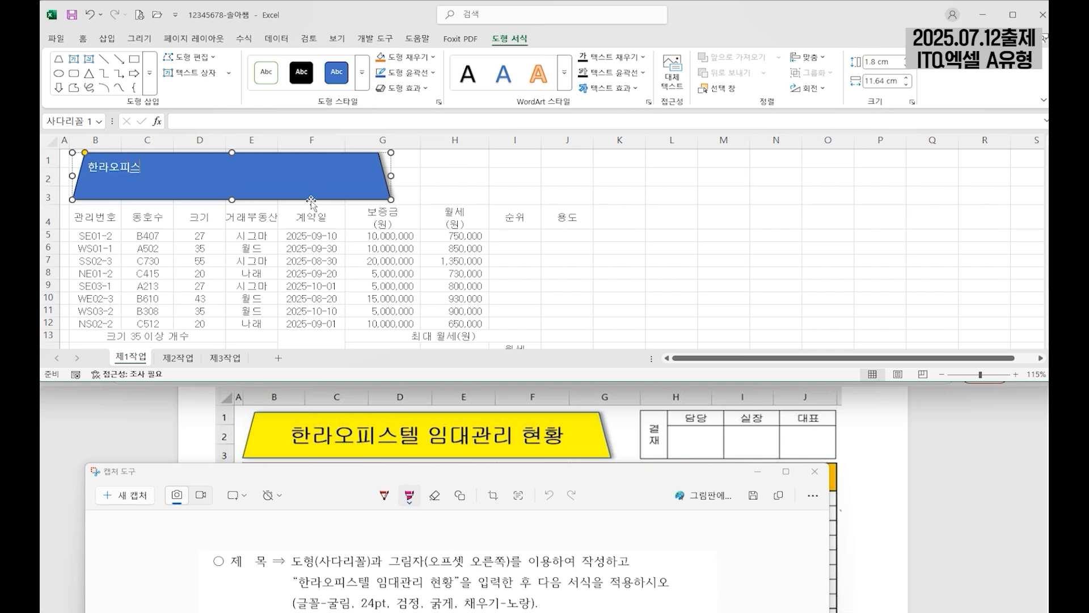
pyautogui.write('임대관리 현황')
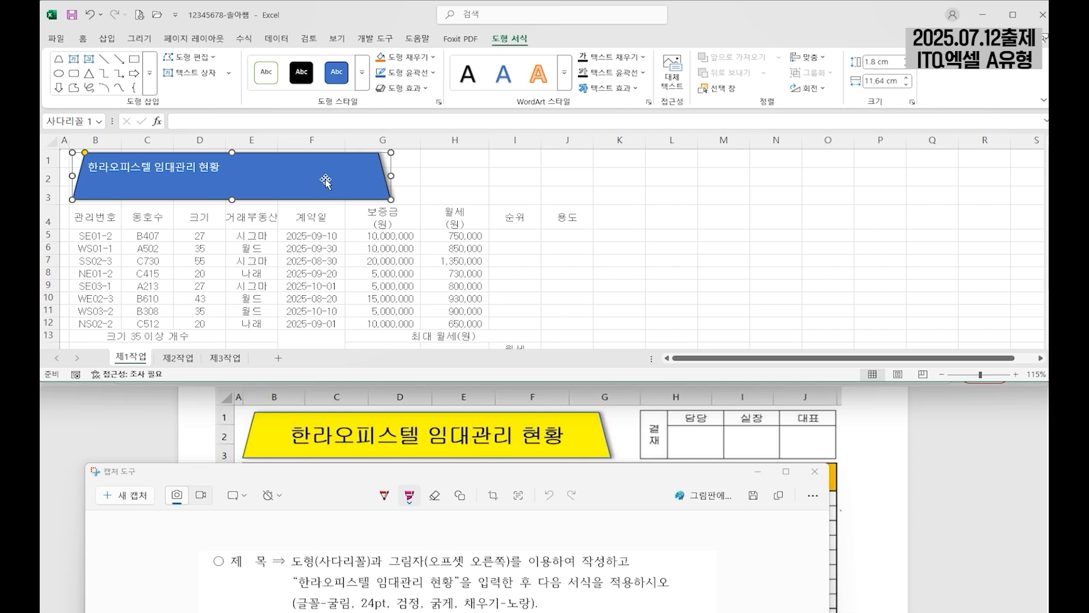
# Format the trapezoid's title text as 굴림, 24 pt, bold, with the automatic black font colour
pyautogui.click(83, 38)
pyautogui.click(213, 62)
pyautogui.write('굴림')
pyautogui.press('Return')
pyautogui.click(263, 64)
pyautogui.write('24')
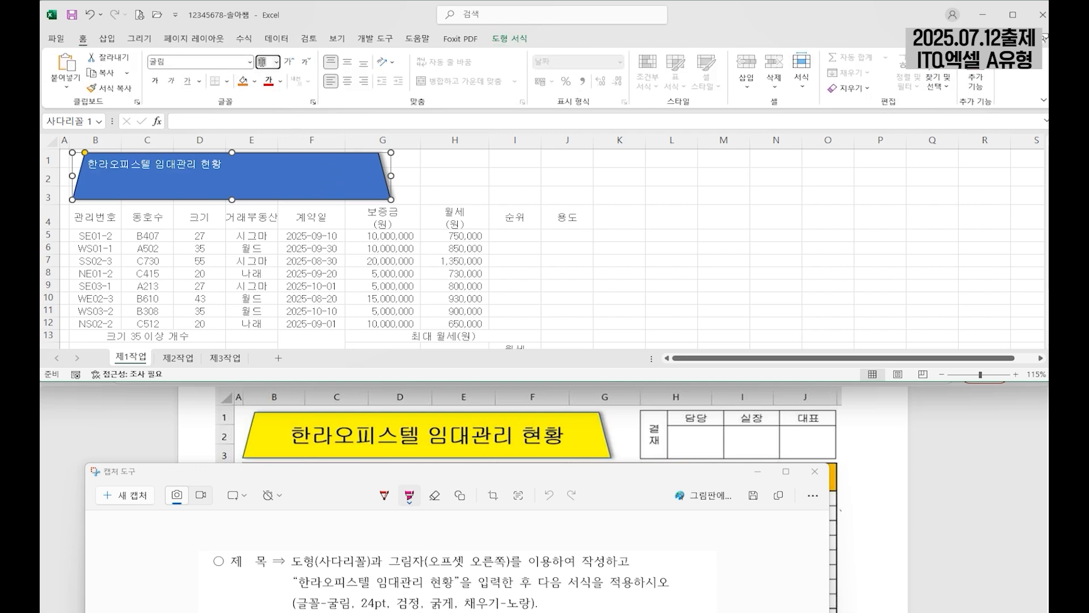
pyautogui.press('Return')
pyautogui.click(154, 83)
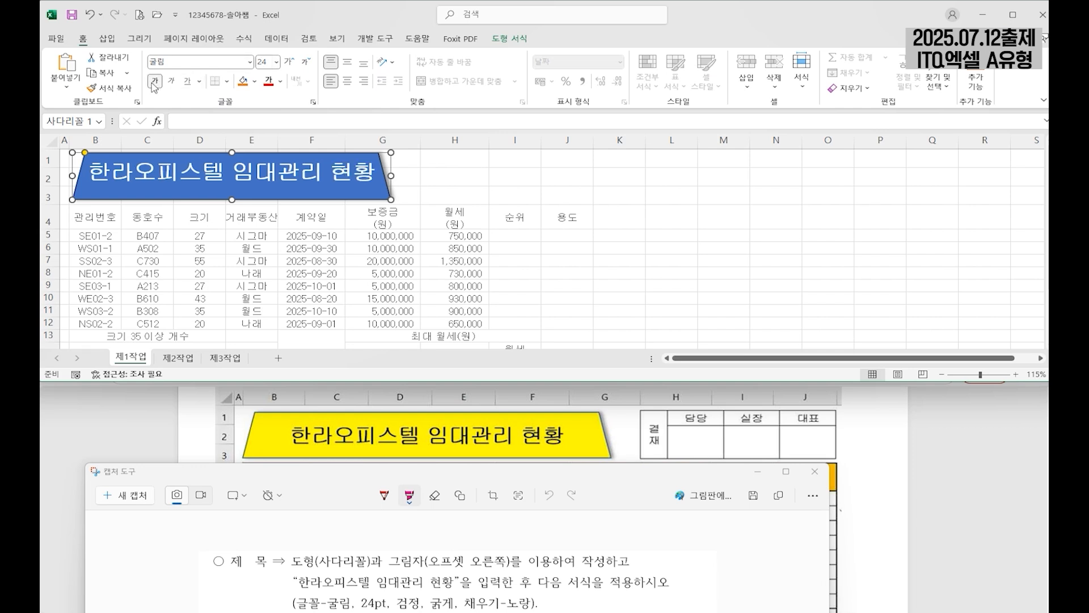
pyautogui.click(280, 81)
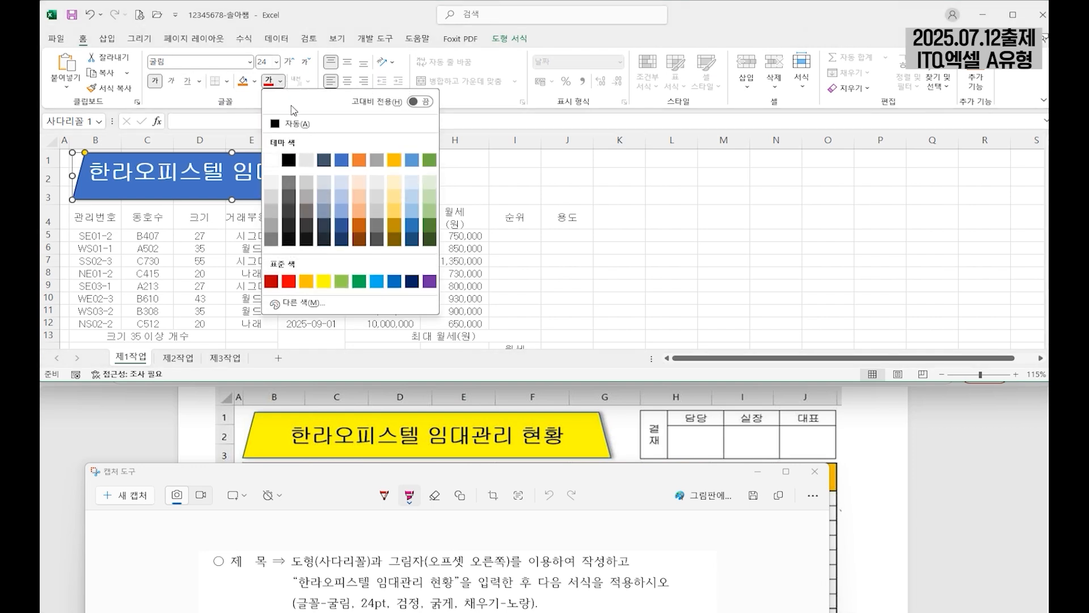
pyautogui.click(290, 125)
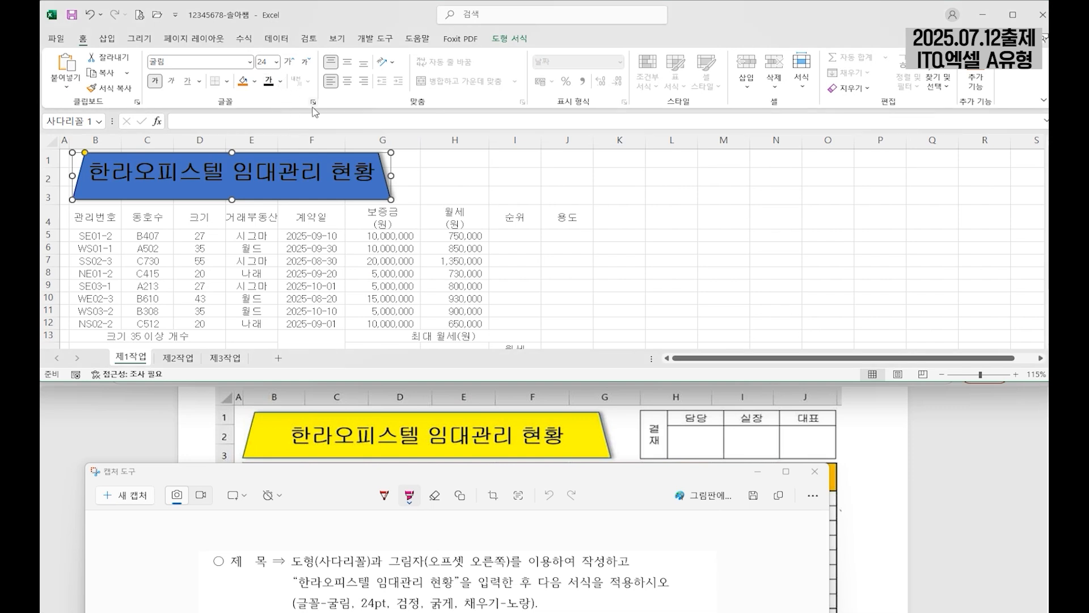
# Fill the trapezoid with the standard yellow (노랑) and centre its text horizontally and vertically
pyautogui.click(256, 82)
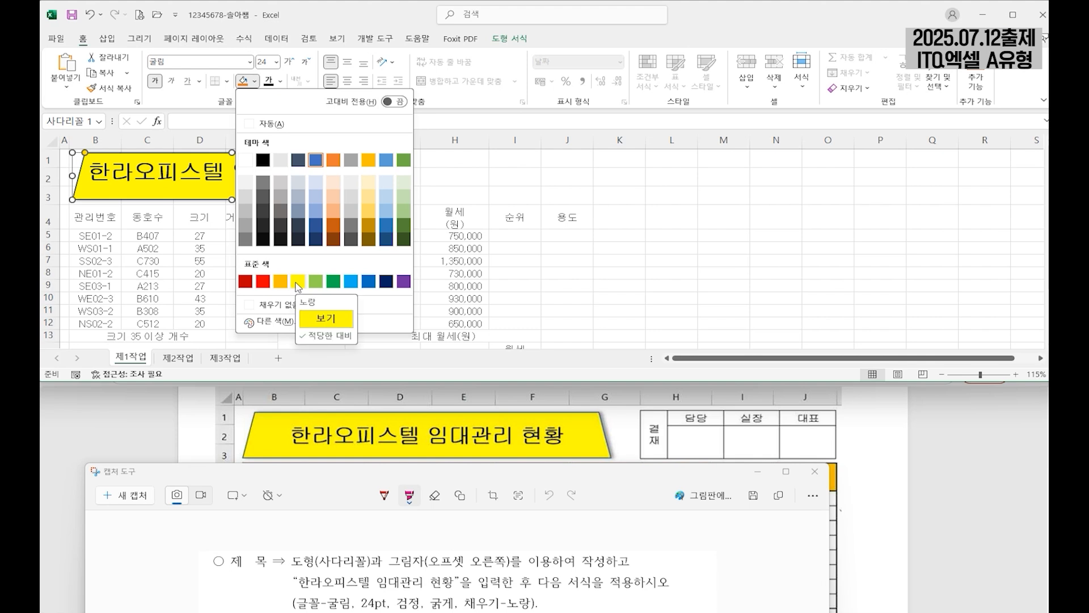
pyautogui.click(297, 281)
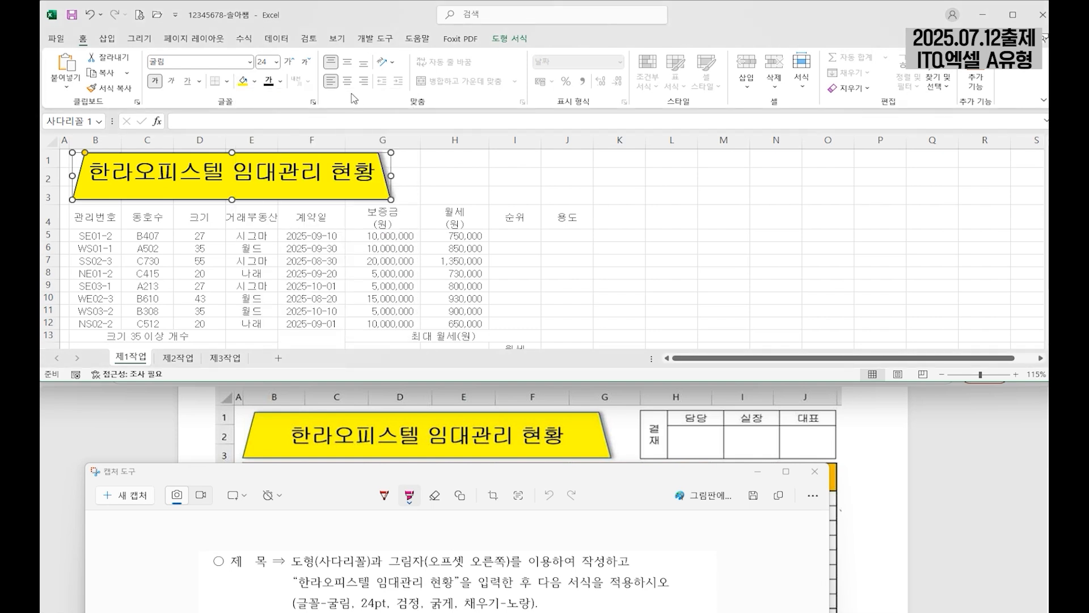
pyautogui.click(348, 82)
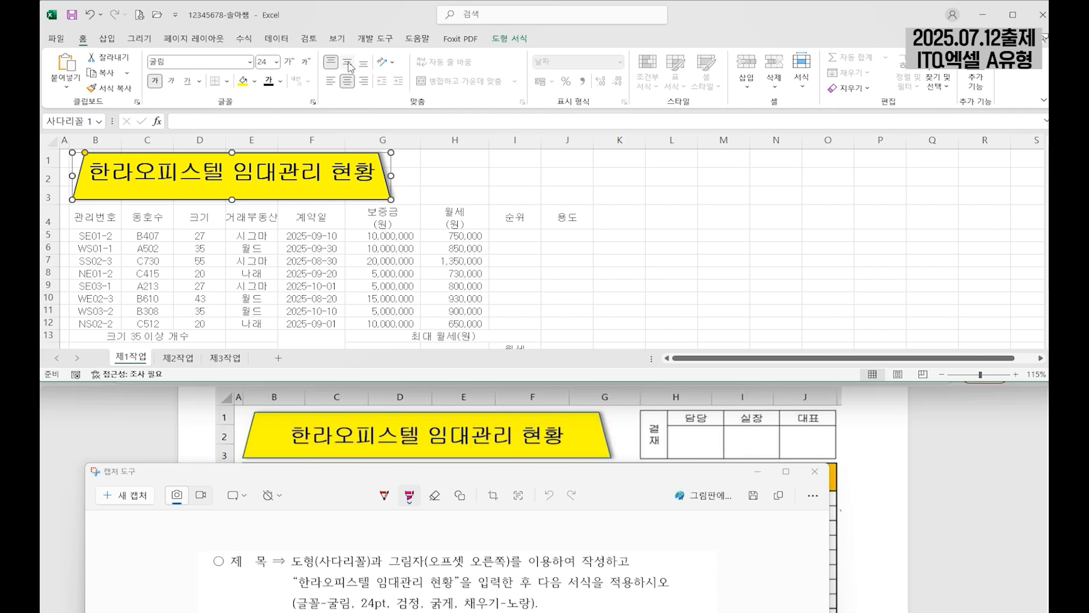
pyautogui.click(348, 63)
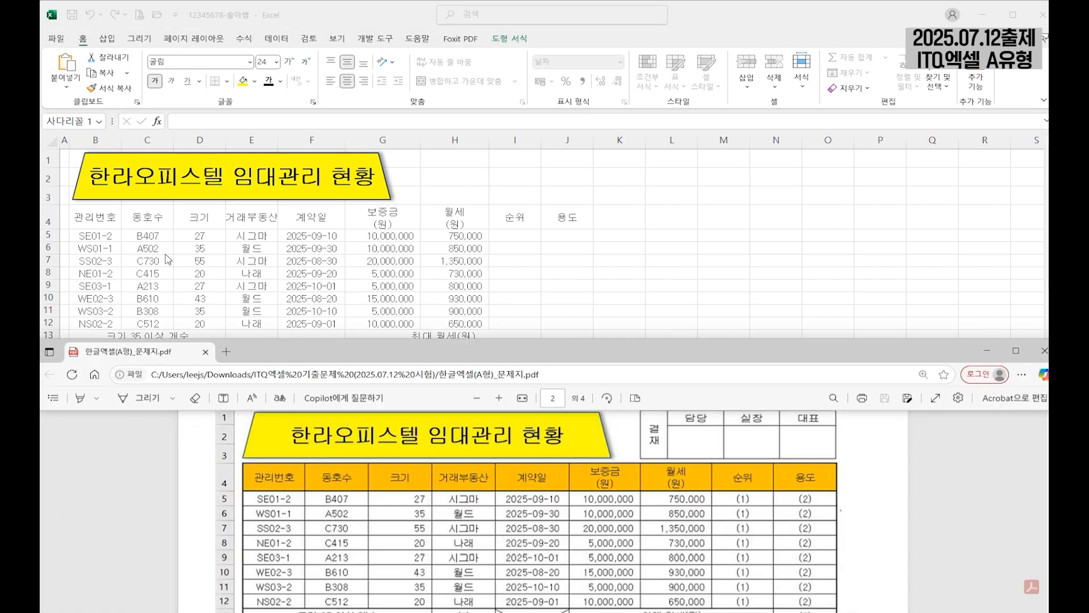
# Widen columns B, C, E and F on 제1작업 to match the sample table's proportions
pyautogui.click(131, 154)
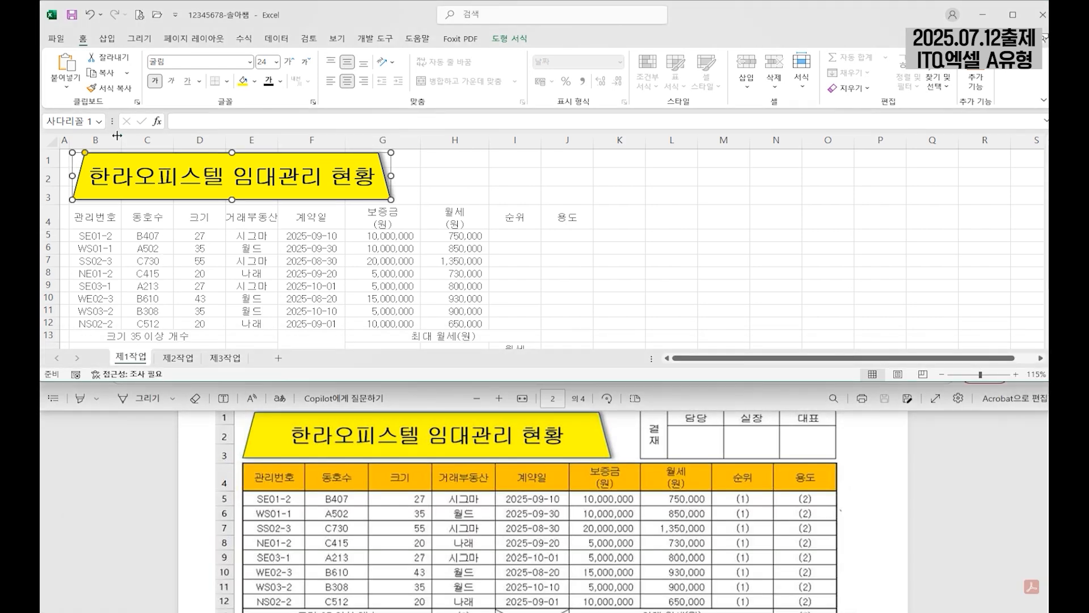
pyautogui.moveTo(122, 143); pyautogui.dragTo(194, 143)
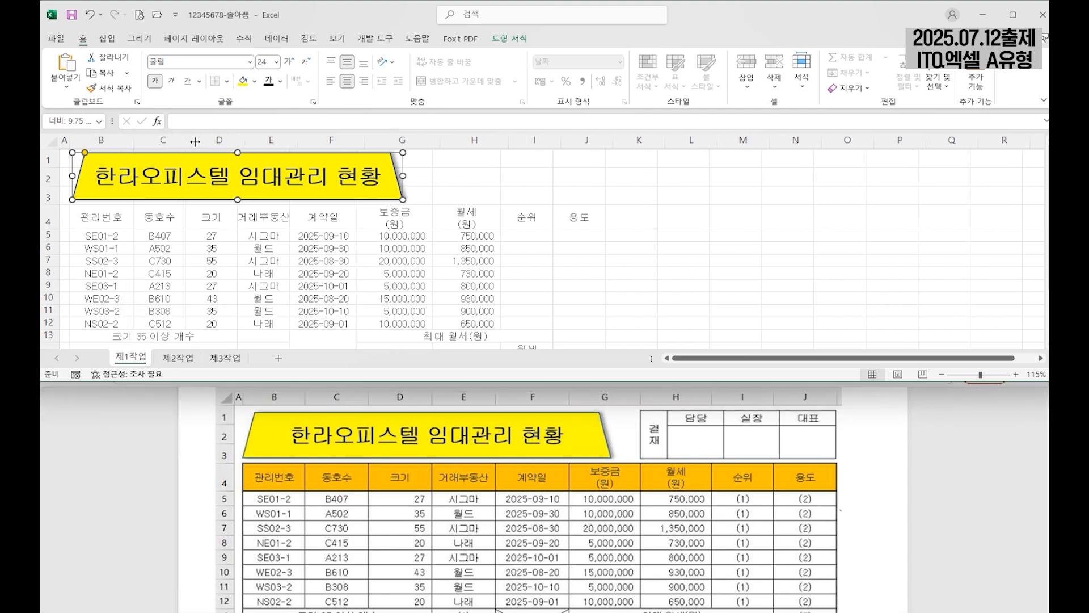
pyautogui.moveTo(298, 140); pyautogui.dragTo(316, 140)
pyautogui.moveTo(383, 140); pyautogui.dragTo(394, 137)
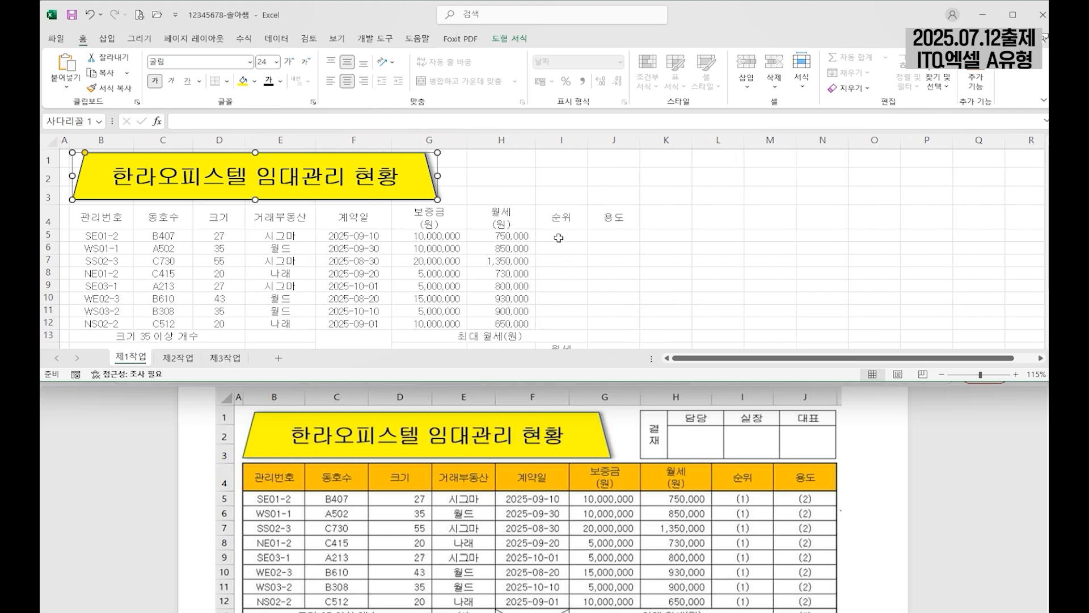
# Capture the exam PDF's condition for the approval box (결재란) so it can be read beside the worksheet
pyautogui.scroll(-5, 328, 491)
pyautogui.moveTo(253, 493); pyautogui.dragTo(799, 495)
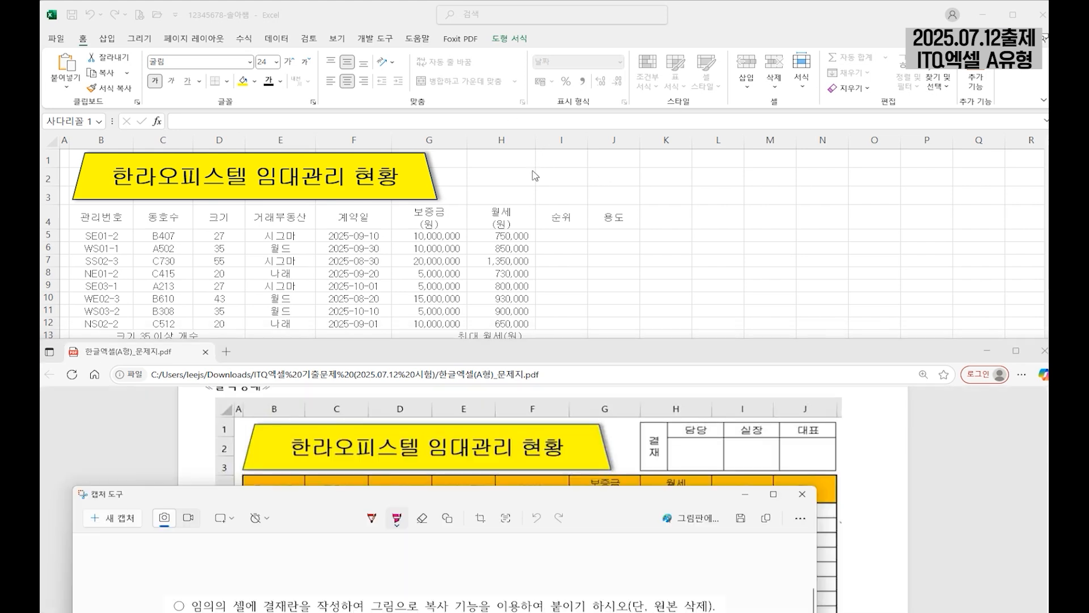
pyautogui.click(537, 177)
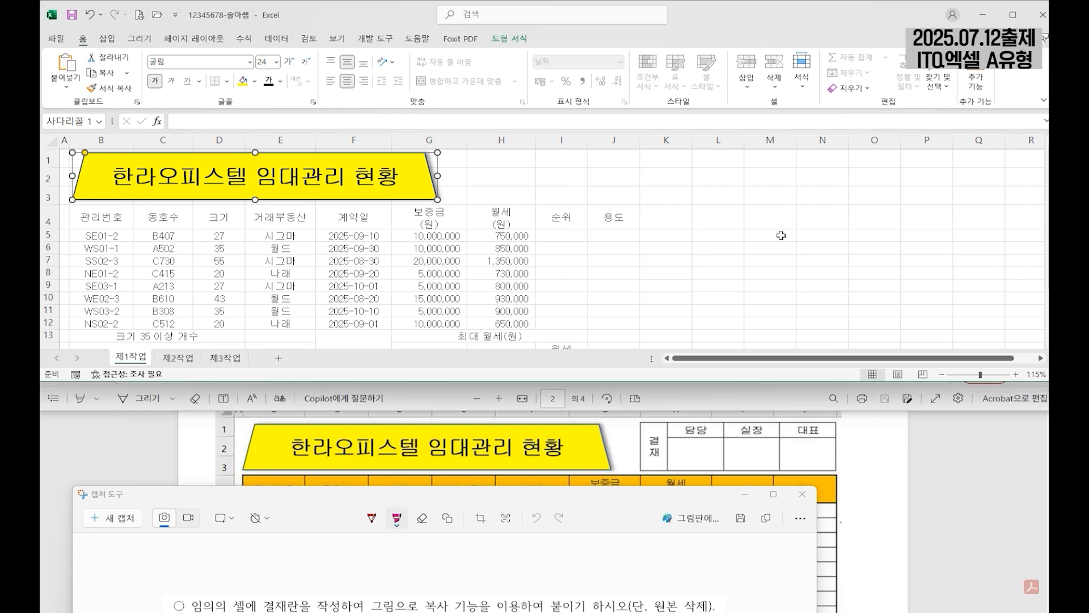
pyautogui.moveTo(781, 236); pyautogui.dragTo(882, 310)
pyautogui.moveTo(759, 268); pyautogui.dragTo(757, 265)
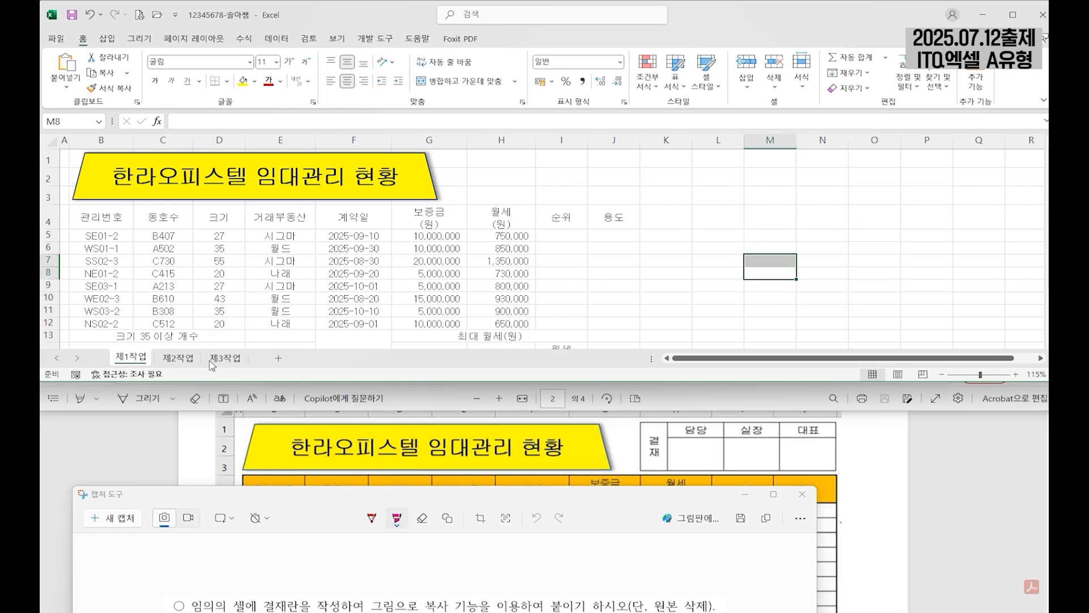
# Apply all borders (모든 테두리) to C4:F5 on the 제2작업 sheet as the approval box grid
pyautogui.click(181, 359)
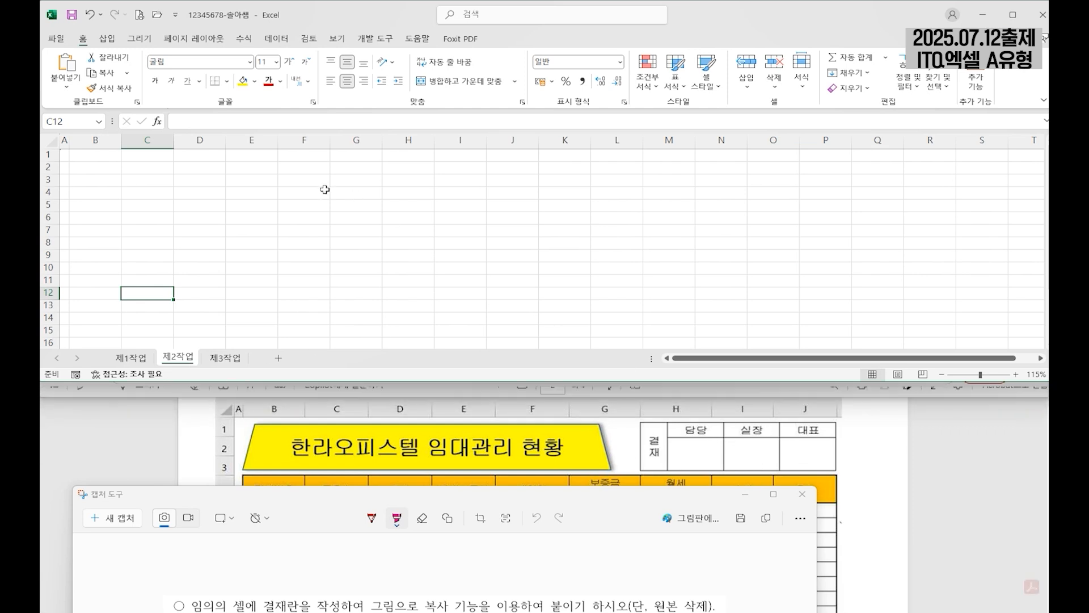
pyautogui.click(163, 193)
pyautogui.moveTo(155, 195); pyautogui.dragTo(320, 202)
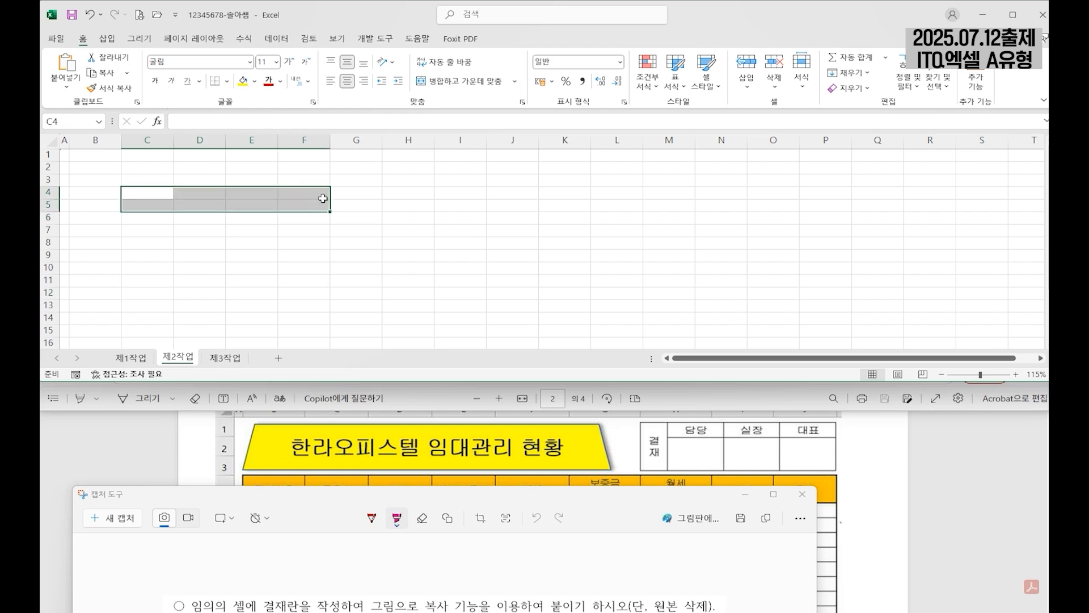
pyautogui.click(226, 81)
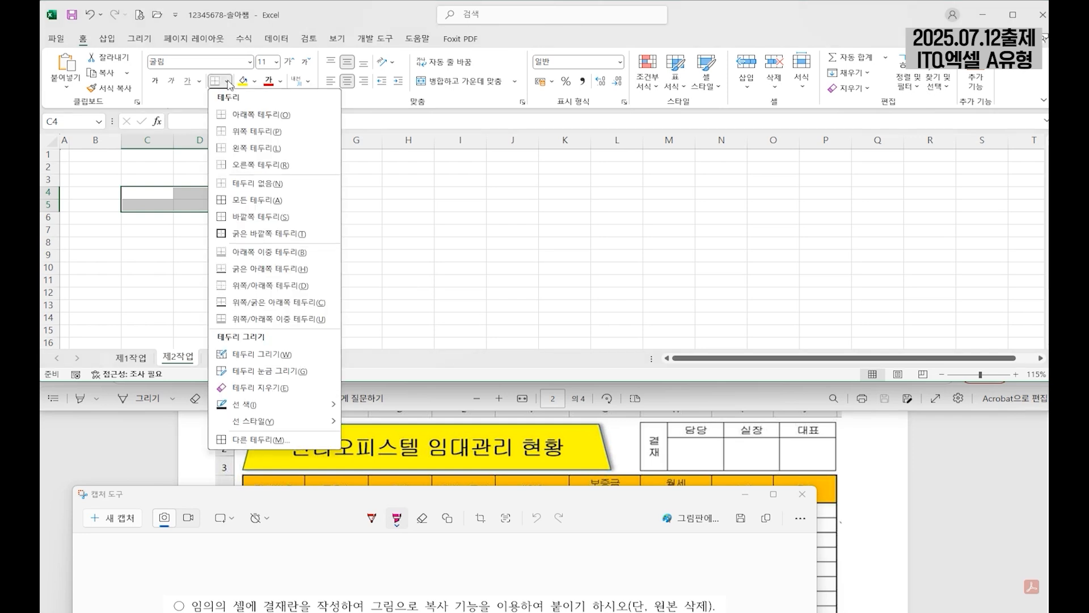
pyautogui.click(240, 202)
# Merge and centre C4:C5 and enter 결재 in it with each character on its own line
pyautogui.moveTo(162, 193); pyautogui.dragTo(161, 205)
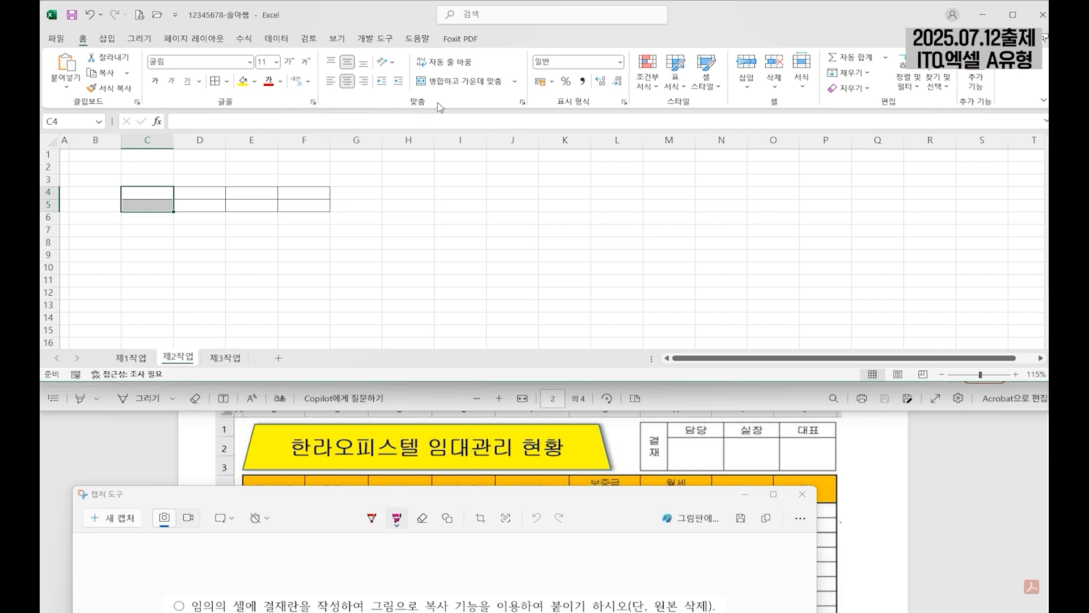
pyautogui.click(461, 81)
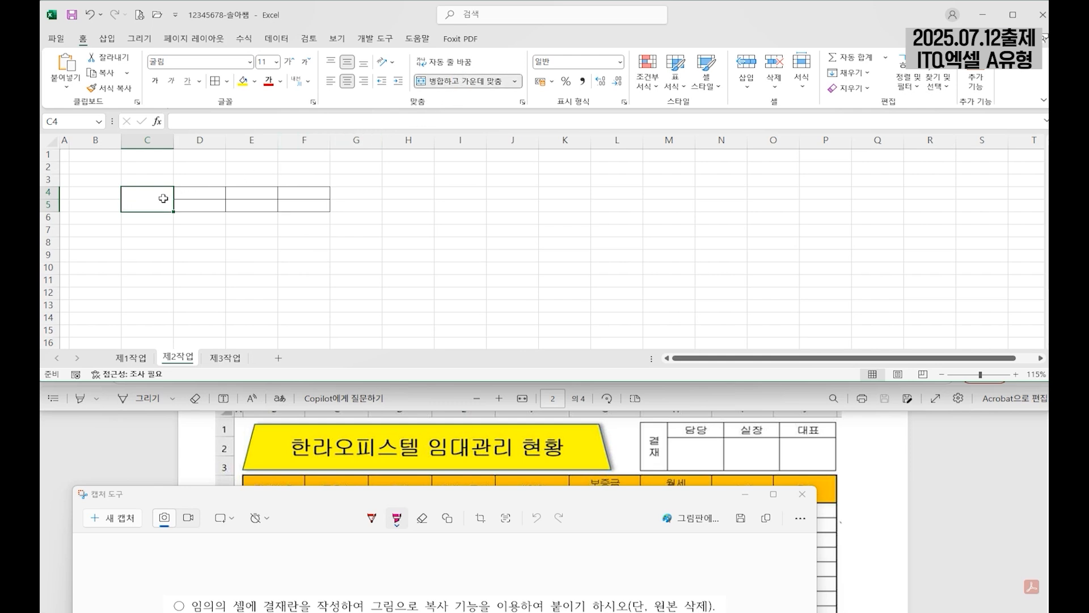
pyautogui.write('결')
pyautogui.hotkey('alt', 'Return')
pyautogui.write('재')
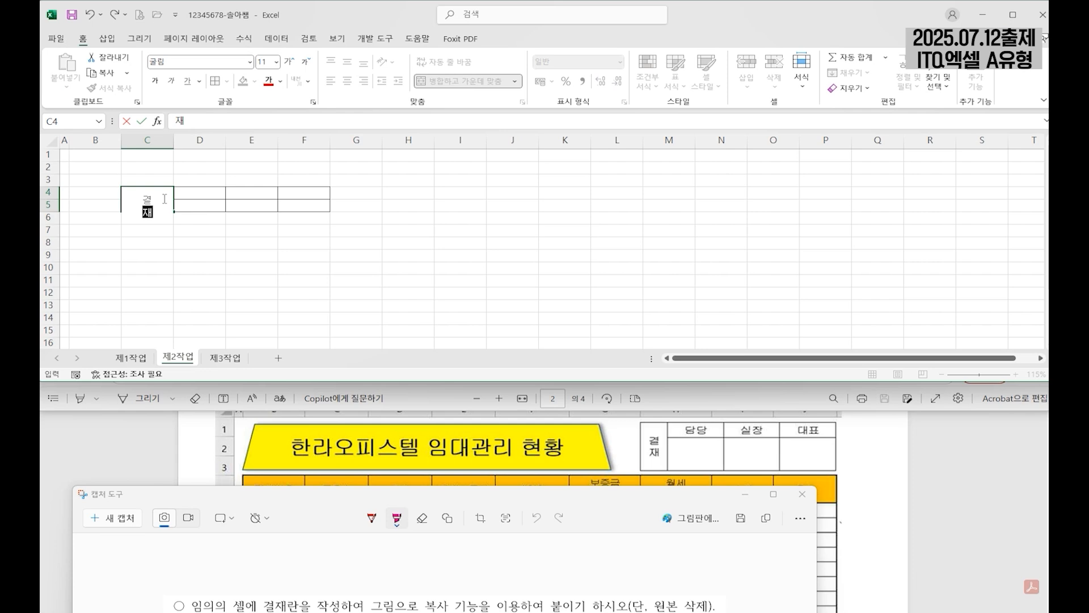
# Enter the approval box headings 담당, 실장 and 대표 in D4, E4 and F4
pyautogui.click(214, 194)
pyautogui.write('담당')
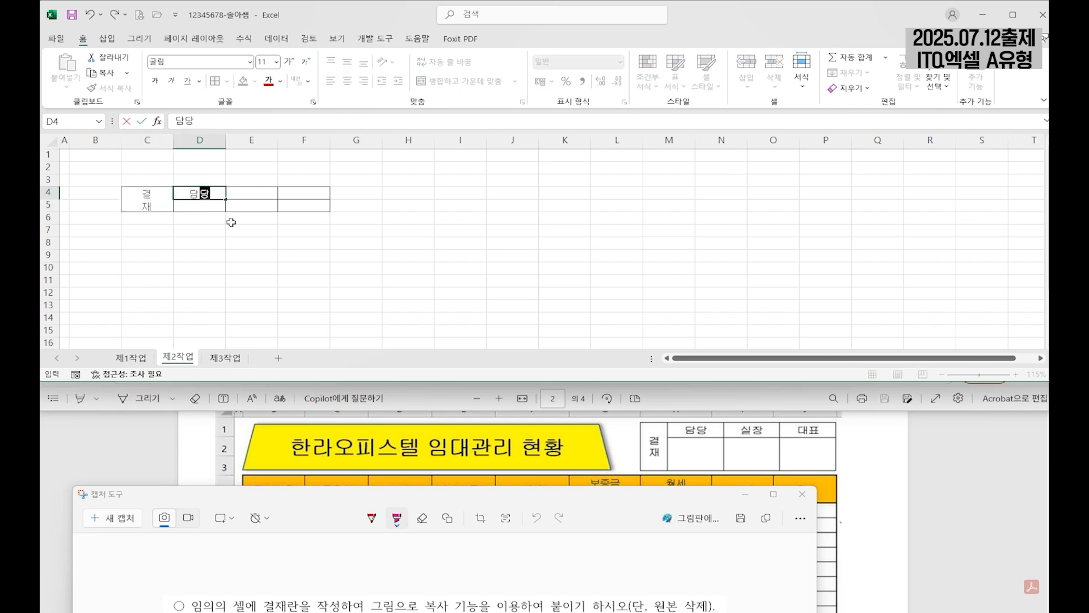
pyautogui.press('Tab')
pyautogui.write('실장')
pyautogui.press('Tab')
pyautogui.write('대표')
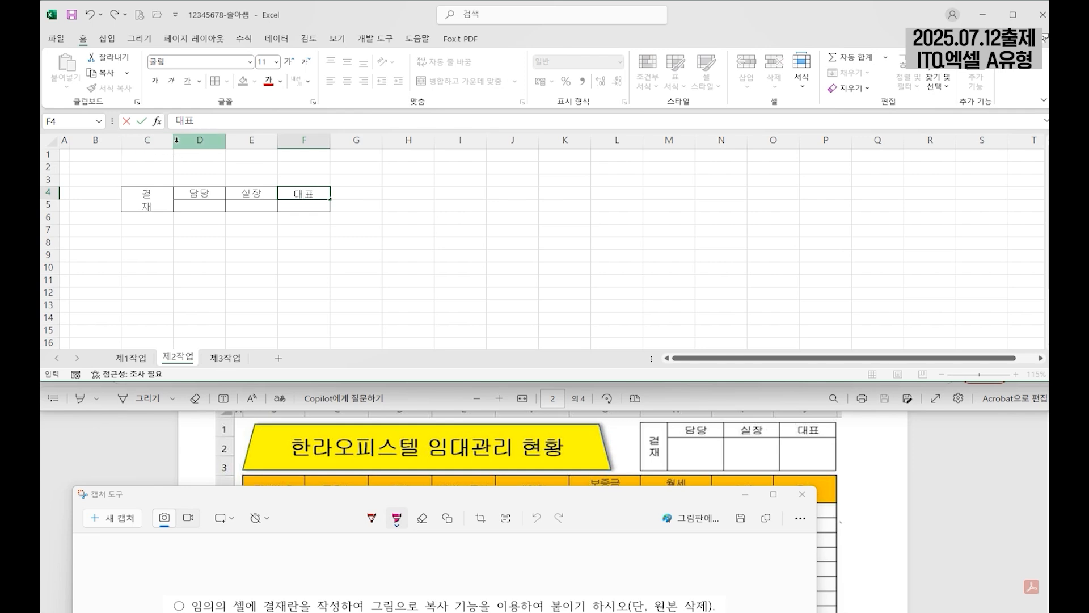
pyautogui.click(187, 167)
# Narrow column C and increase row 5's height to proportion the approval box, and copy C4:F5
pyautogui.moveTo(173, 142); pyautogui.dragTo(149, 143)
pyautogui.moveTo(48, 215); pyautogui.dragTo(50, 239)
pyautogui.moveTo(144, 218); pyautogui.dragTo(275, 195)
pyautogui.hotkey('ctrl', 'c')
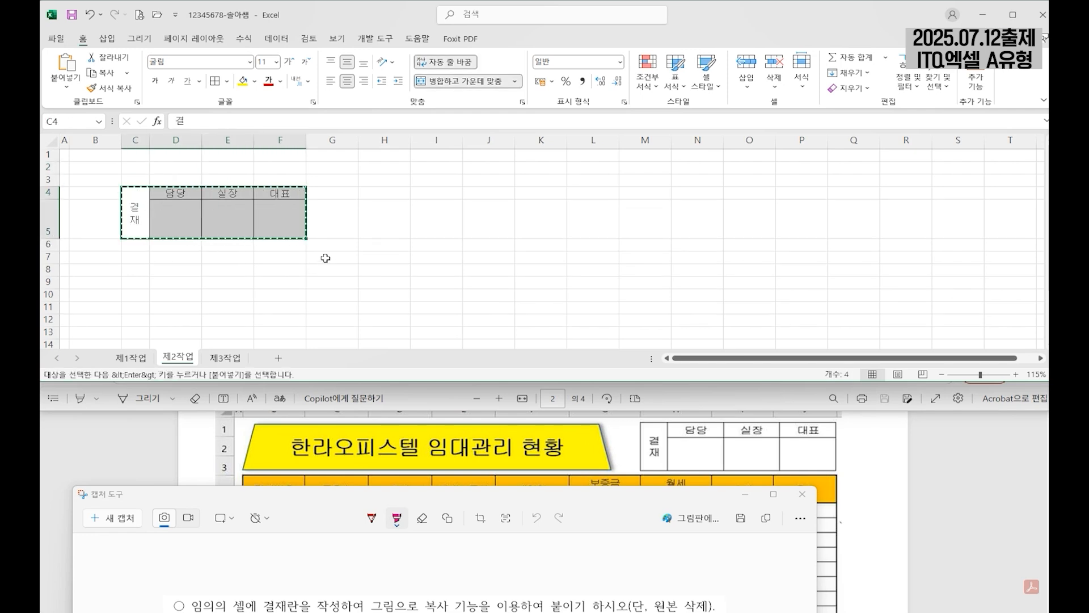
# Paste the copied approval box as a picture at H1 on the 제1작업 sheet
pyautogui.click(134, 358)
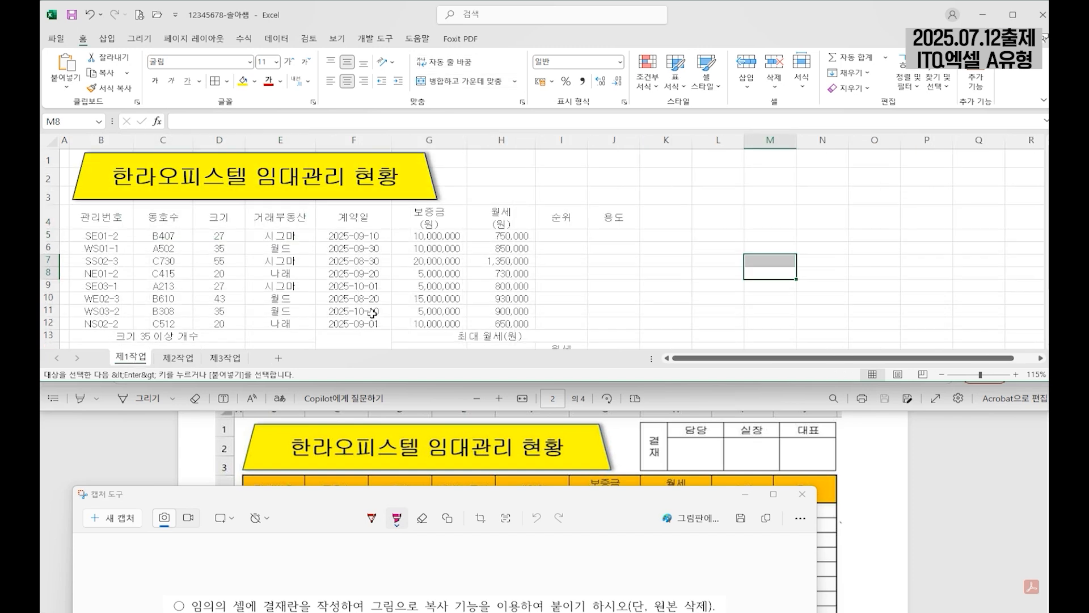
pyautogui.click(492, 161)
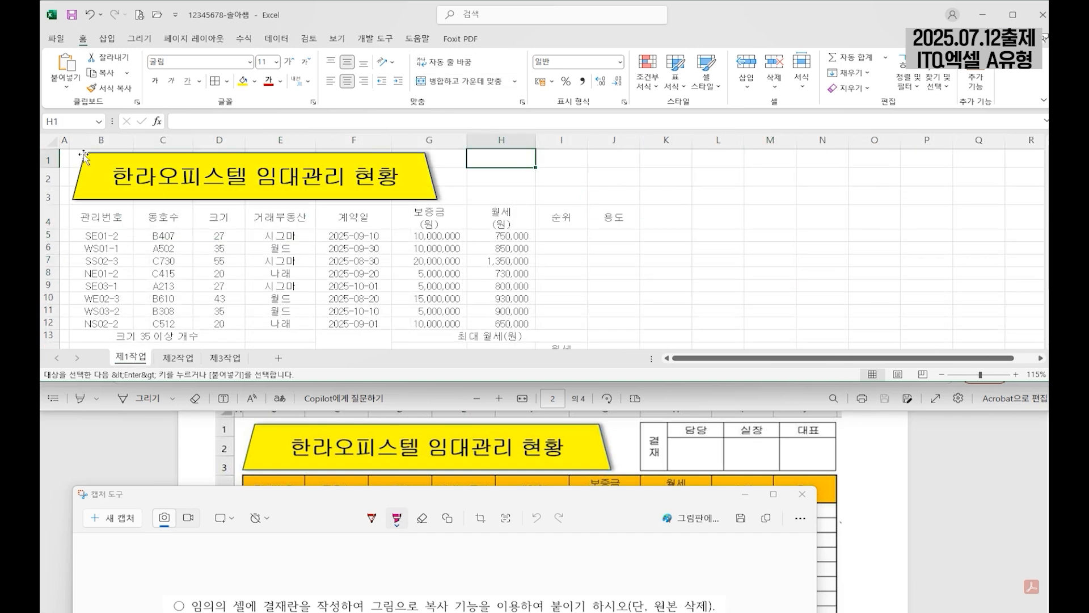
pyautogui.click(67, 92)
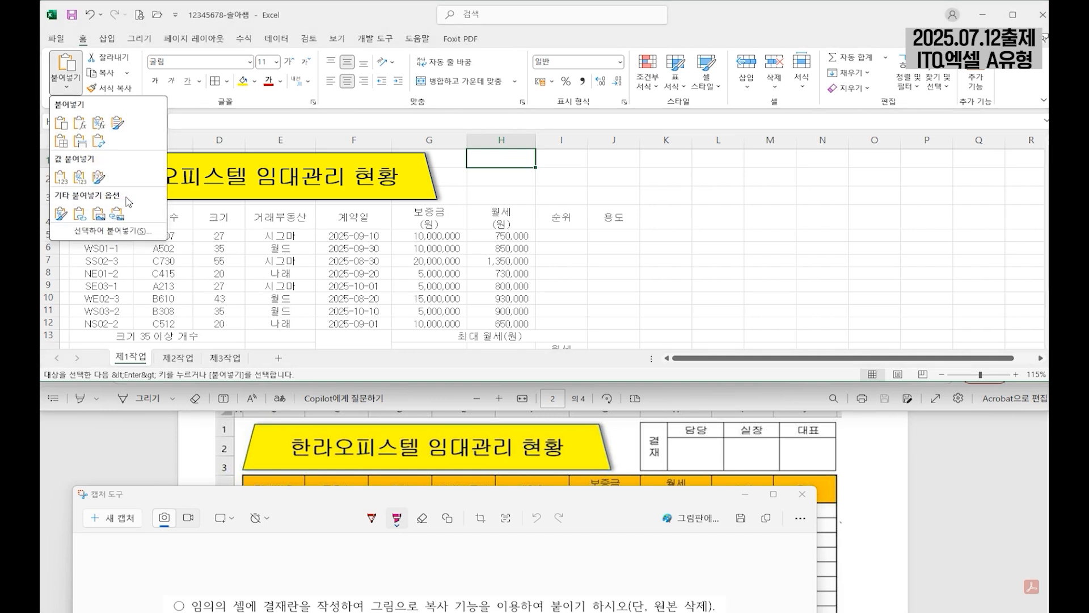
pyautogui.click(99, 214)
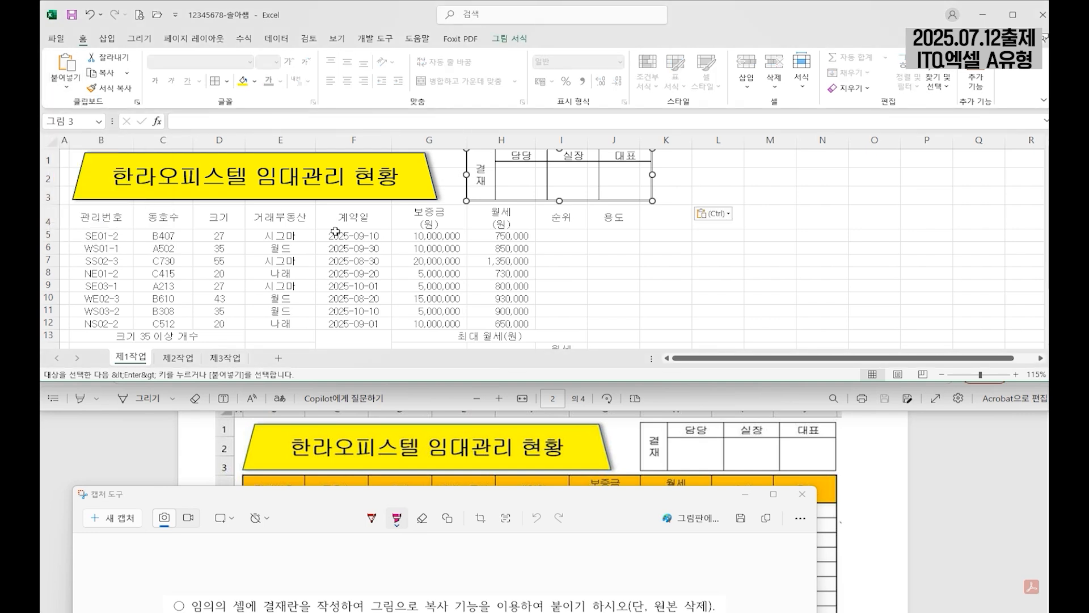
# Reposition and narrow the approval box picture so it fits over columns H to J in rows 1 to 3
pyautogui.moveTo(598, 170); pyautogui.dragTo(584, 172)
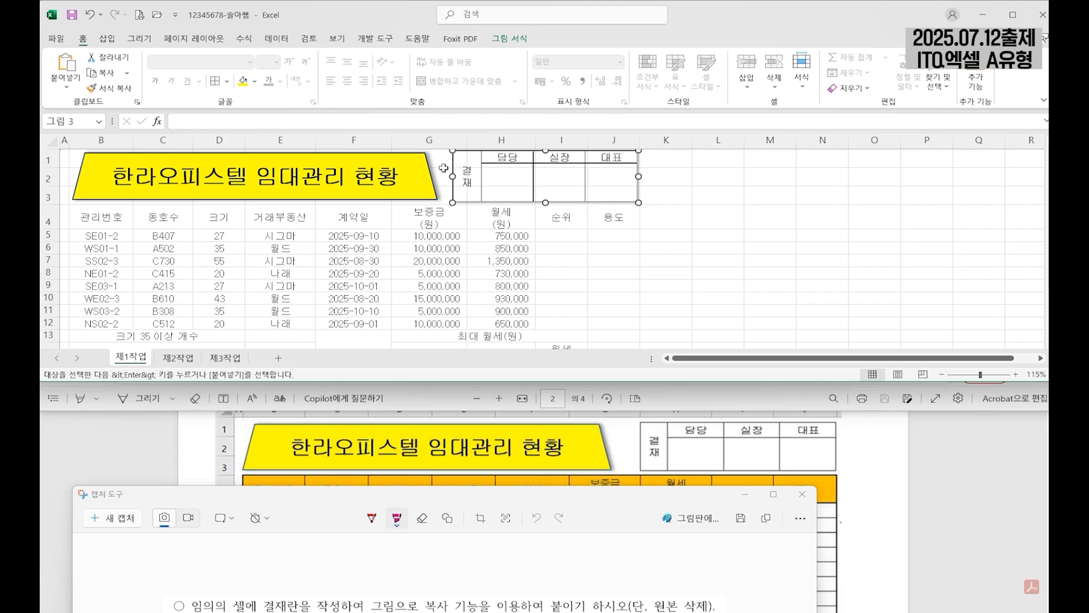
pyautogui.moveTo(452, 176); pyautogui.dragTo(467, 177)
pyautogui.moveTo(573, 181)
pyautogui.mouseDown()
pyautogui.moveTo(684, 197)
pyautogui.moveTo(562, 183)
pyautogui.moveTo(572, 180)
pyautogui.moveTo(575, 204)
pyautogui.moveTo(583, 186)
pyautogui.mouseUp()
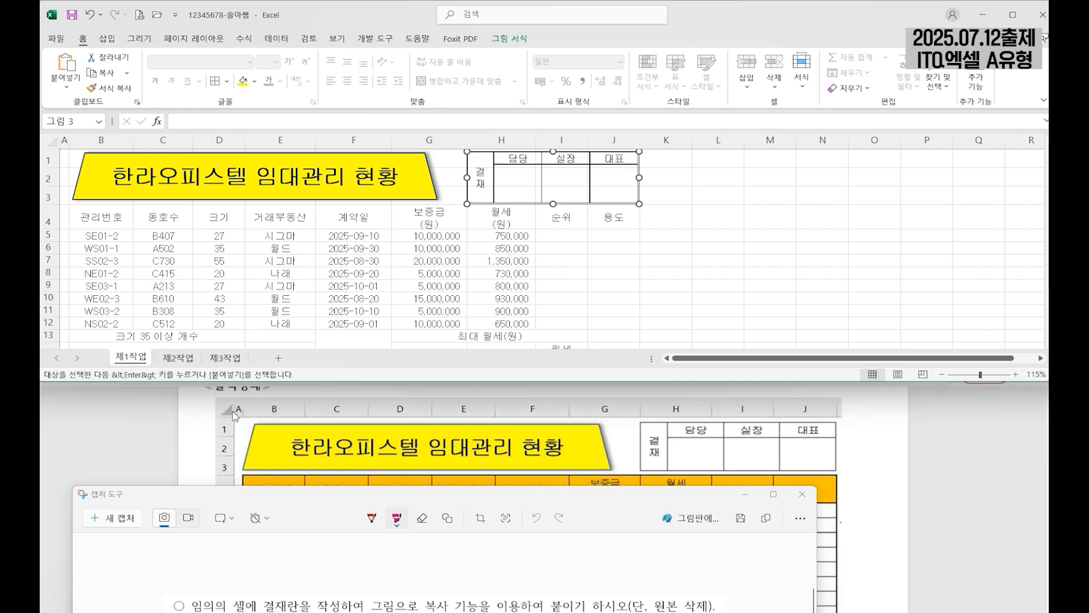
# Remove the original approval box from the 제2작업 sheet by deleting columns C to F and row 5
pyautogui.click(179, 363)
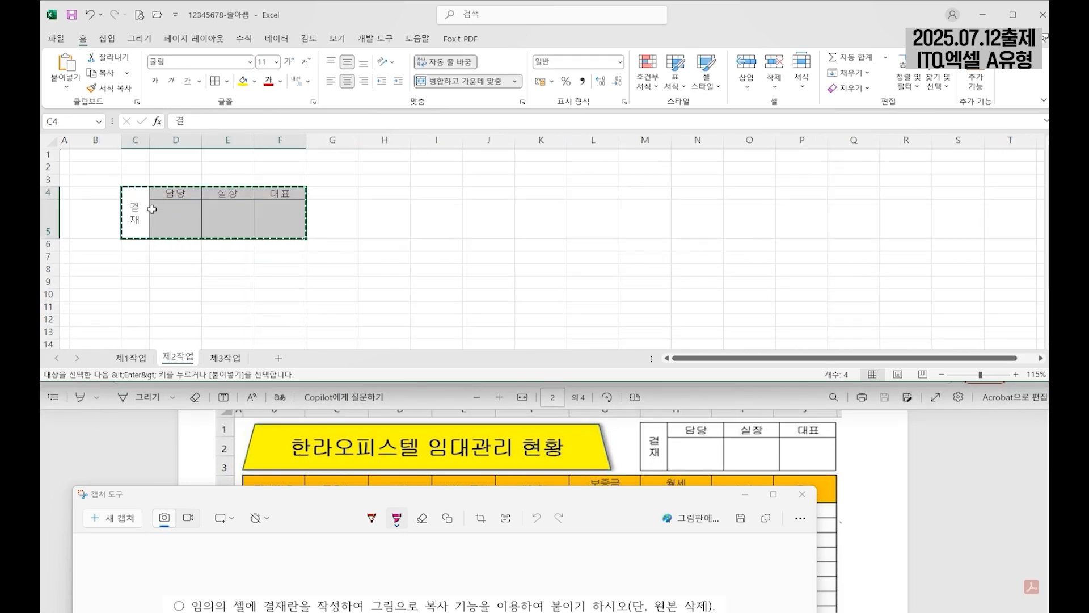
pyautogui.moveTo(135, 140); pyautogui.dragTo(280, 140)
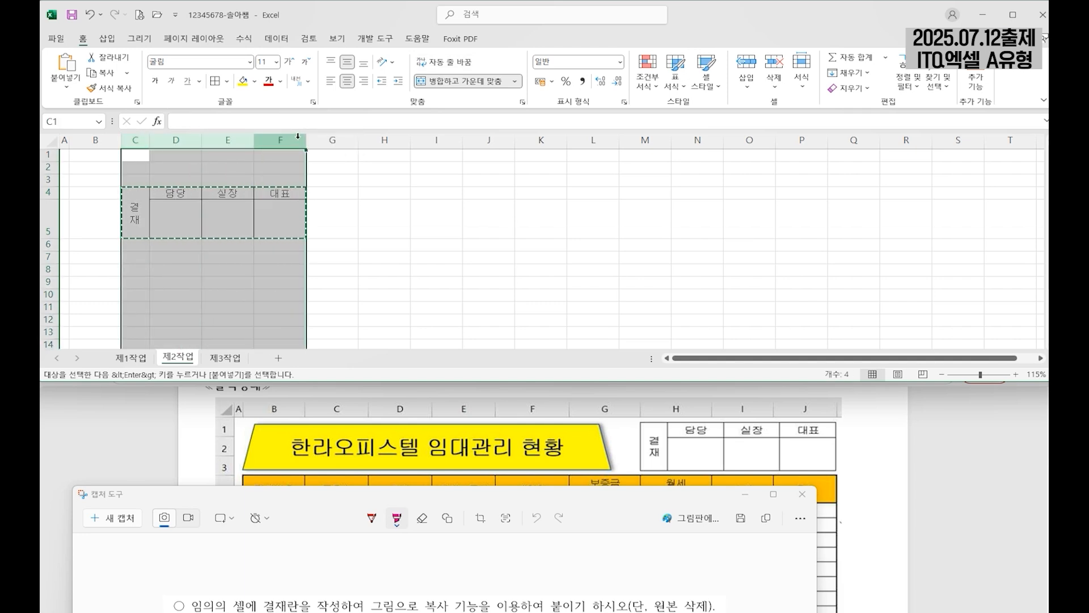
pyautogui.rightClick(299, 141)
pyautogui.click(346, 274)
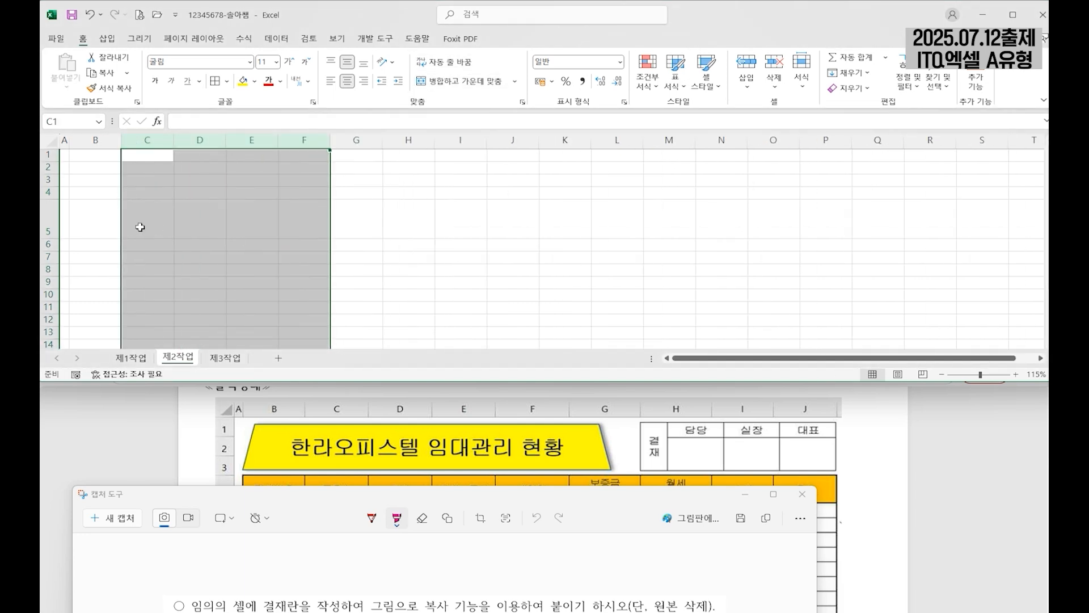
pyautogui.rightClick(51, 215)
pyautogui.click(112, 353)
pyautogui.click(294, 257)
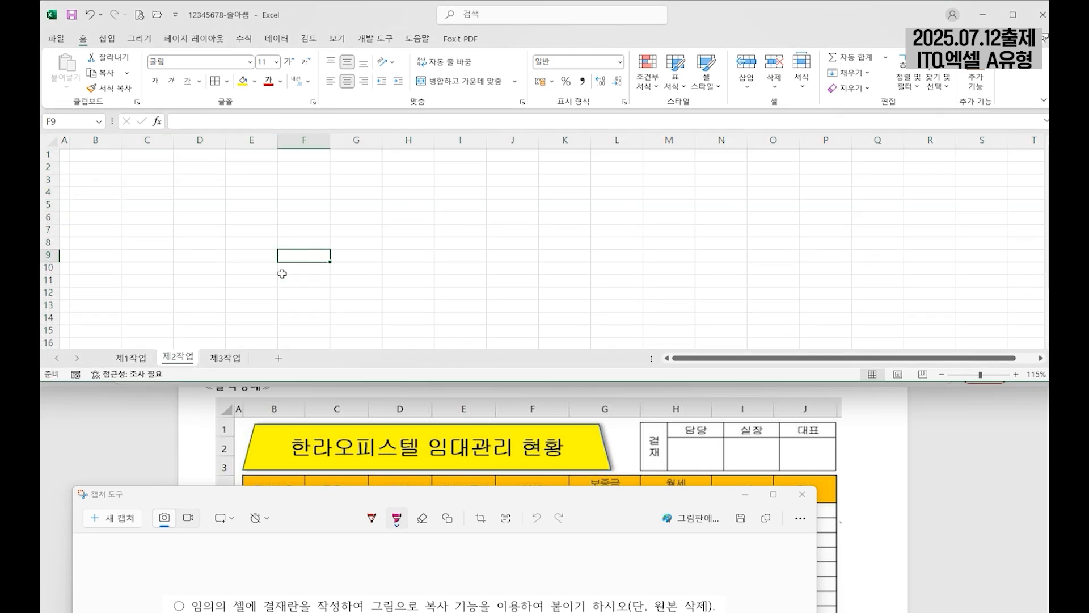
# Fill B4:J4, G14 and I14 on the 제1작업 sheet with the standard orange (주황), following the exam condition
pyautogui.click(131, 358)
pyautogui.click(950, 503)
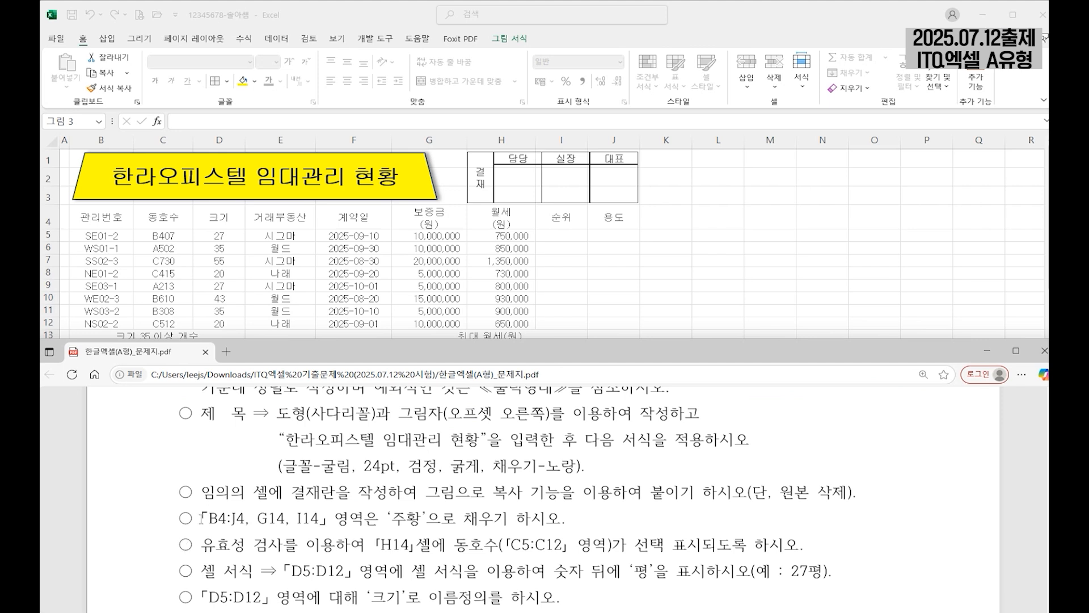
pyautogui.moveTo(202, 518); pyautogui.dragTo(567, 519)
pyautogui.click(664, 269)
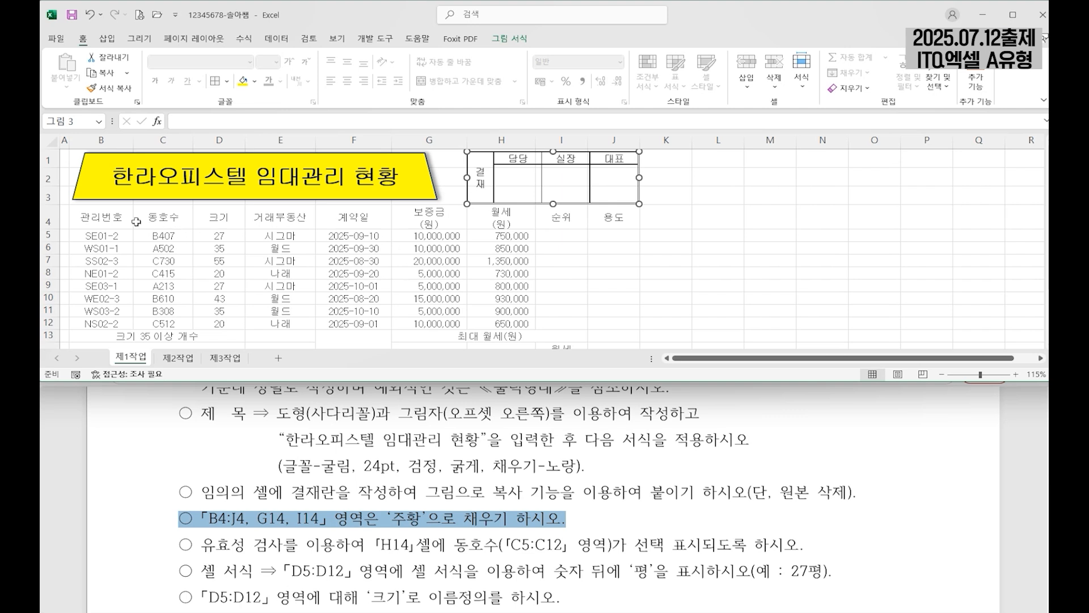
pyautogui.click(95, 218)
pyautogui.moveTo(95, 217); pyautogui.dragTo(607, 216)
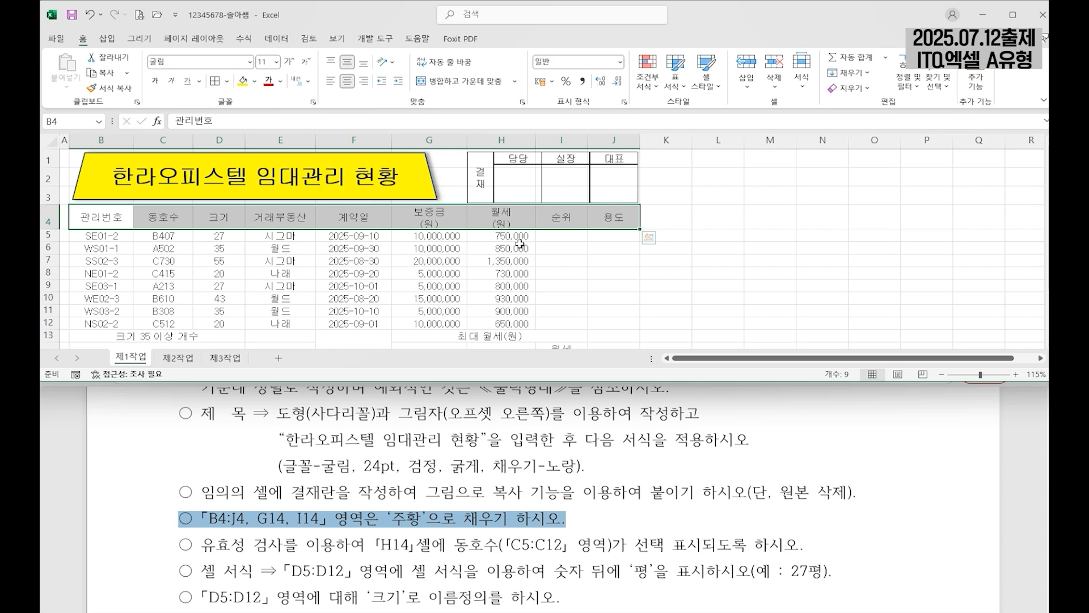
pyautogui.scroll(-1, 540, 255)
pyautogui.scroll(1, 539, 255)
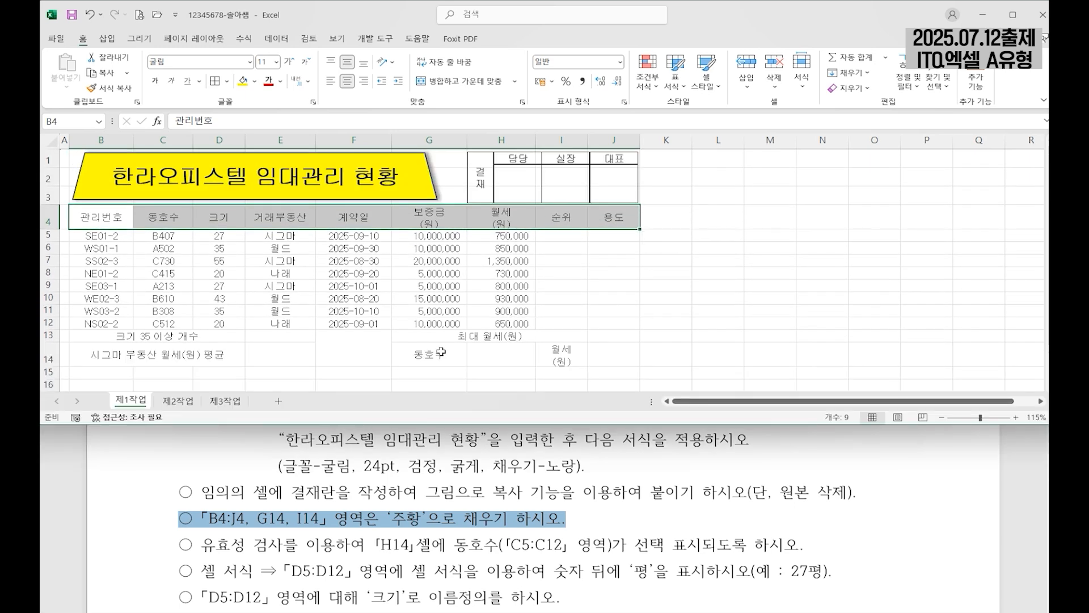
pyautogui.keyDown('ctrl'); pyautogui.click(437, 351); pyautogui.keyUp('ctrl')
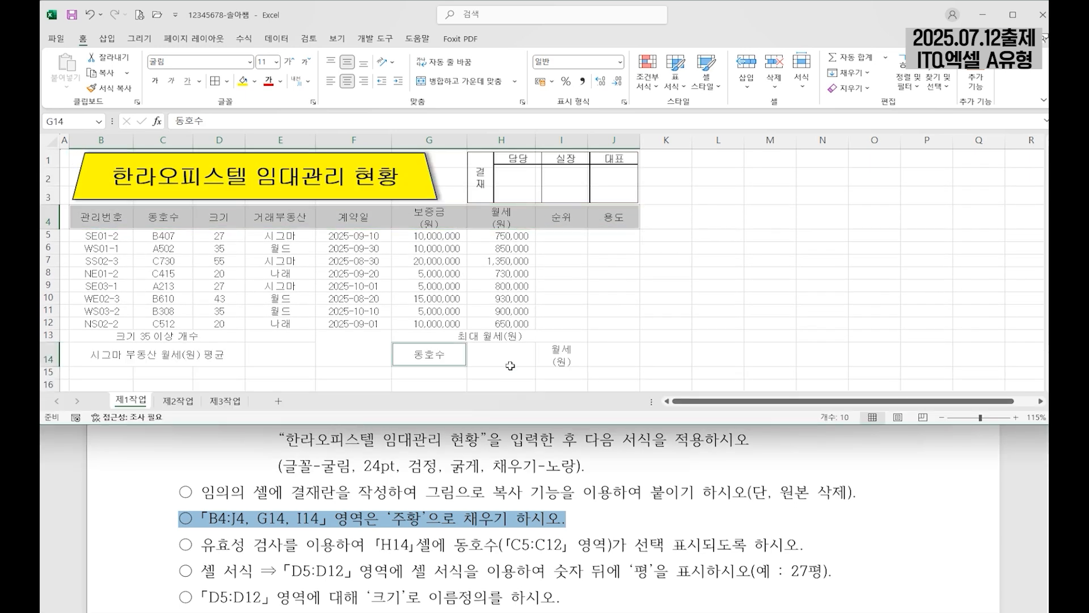
pyautogui.keyDown('ctrl'); pyautogui.click(572, 355); pyautogui.keyUp('ctrl')
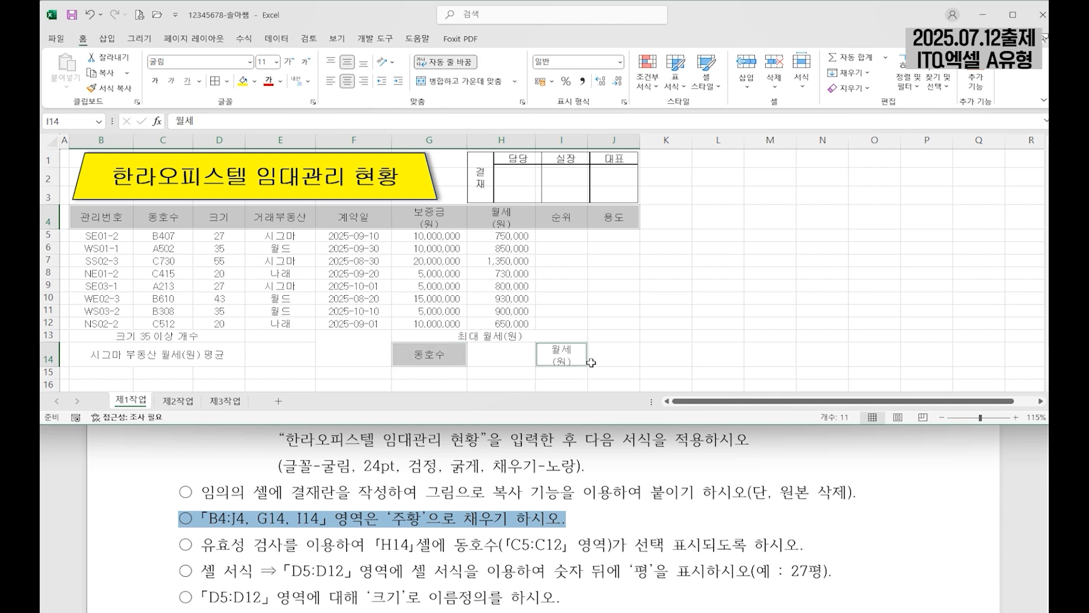
pyautogui.click(255, 85)
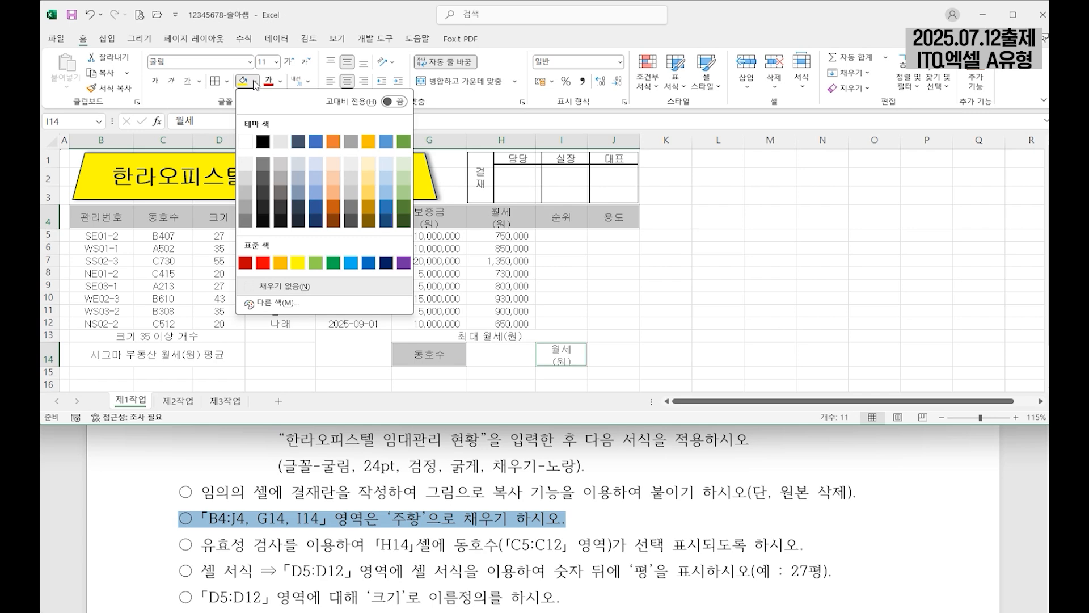
pyautogui.click(280, 264)
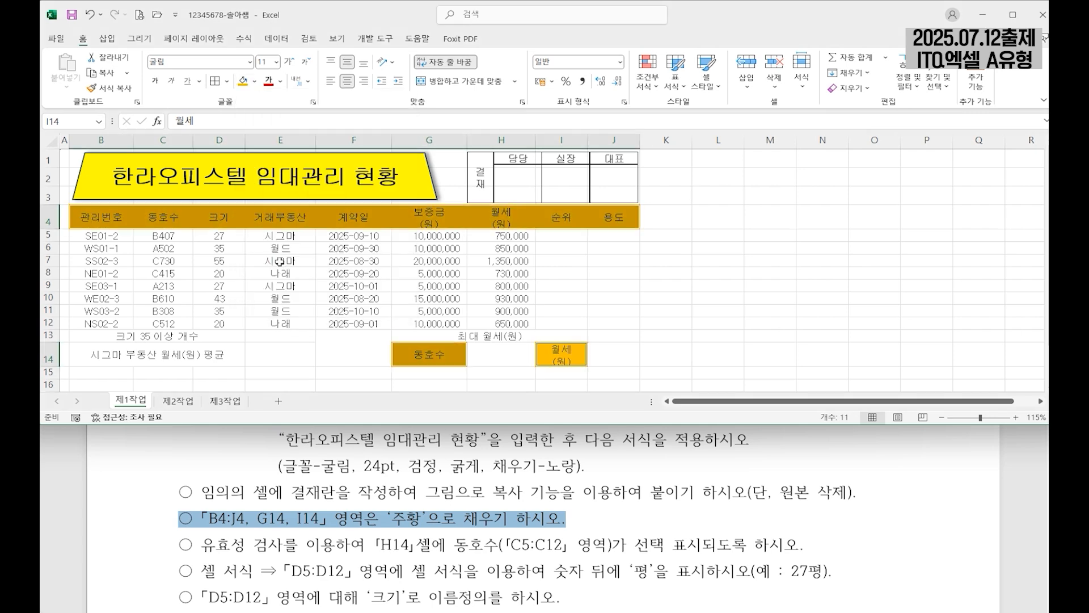
pyautogui.click(613, 298)
# Add list (목록) data validation to H14 with the source =$C$5:$C$12, and choose B407 in the cell
pyautogui.moveTo(179, 545); pyautogui.dragTo(817, 549)
pyautogui.hotkey('alt', 'Tab')
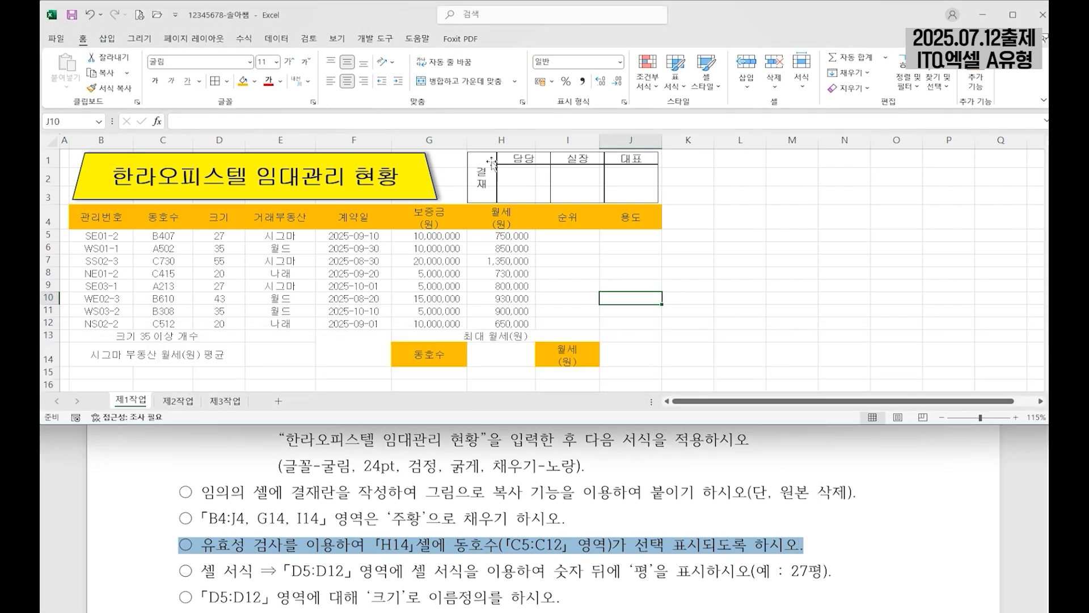
pyautogui.click(511, 352)
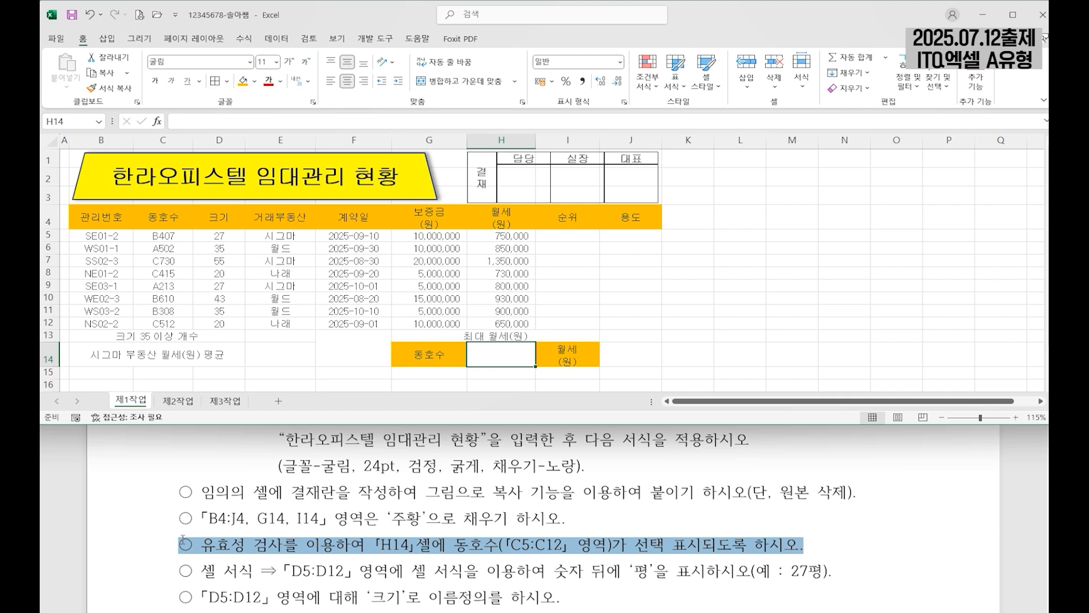
pyautogui.click(276, 39)
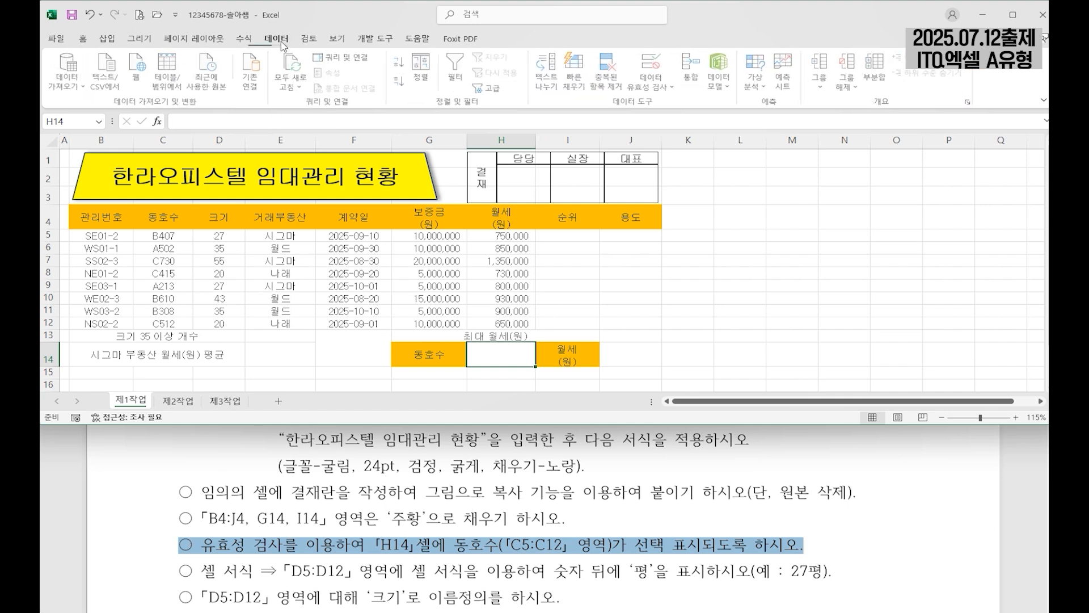
pyautogui.click(655, 65)
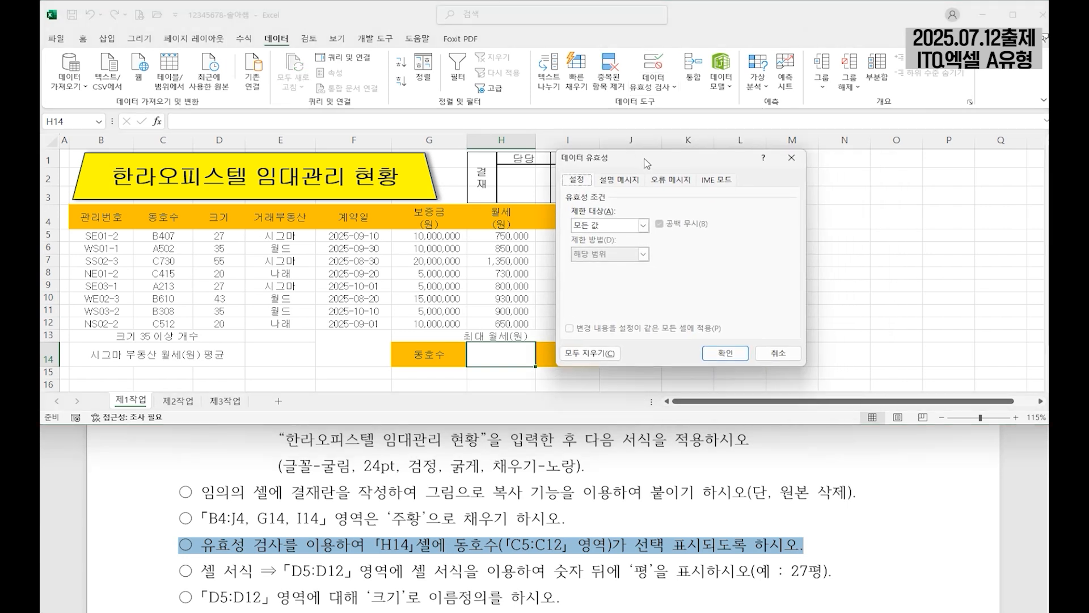
pyautogui.click(615, 225)
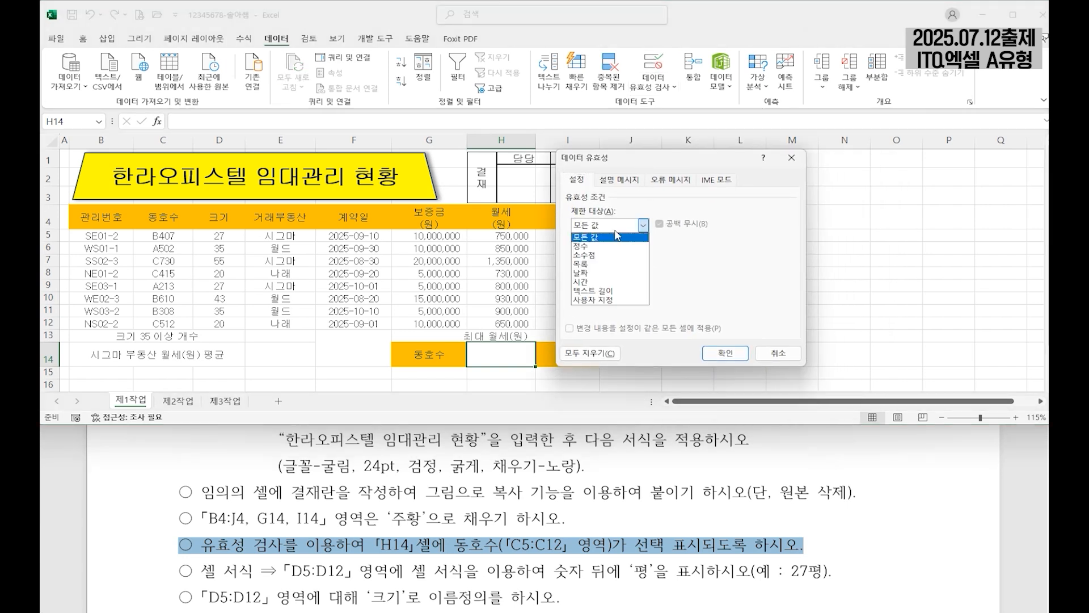
pyautogui.click(591, 271)
pyautogui.click(587, 282)
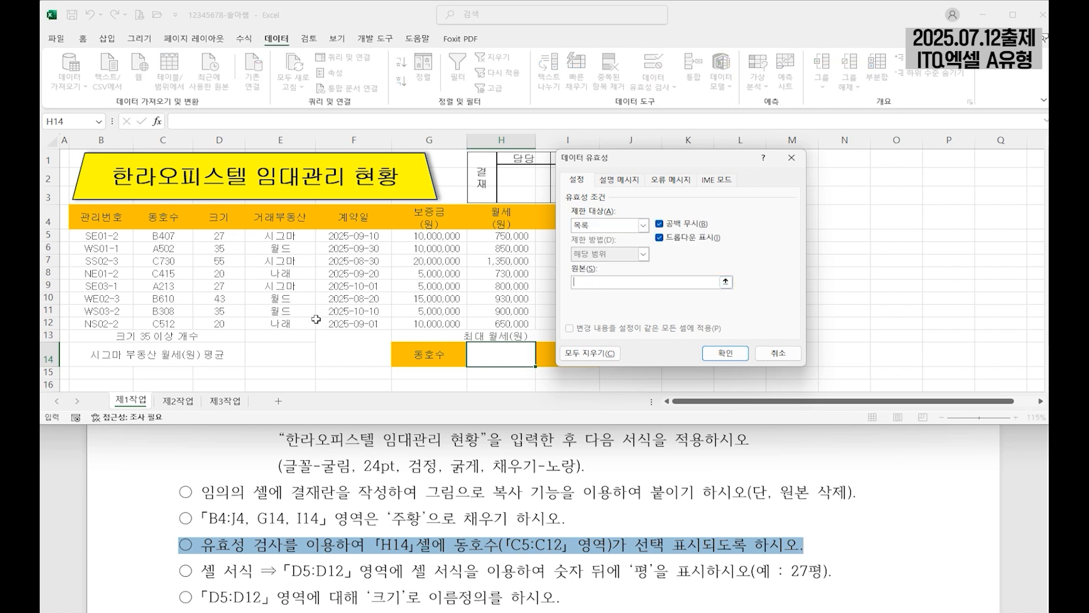
pyautogui.moveTo(173, 236); pyautogui.dragTo(163, 324)
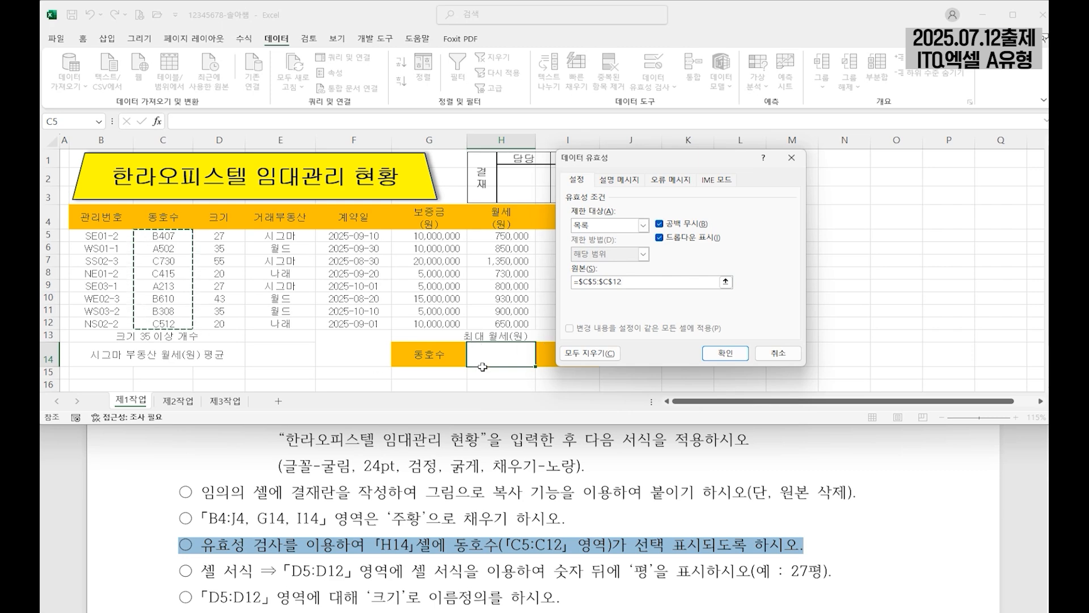
pyautogui.click(726, 353)
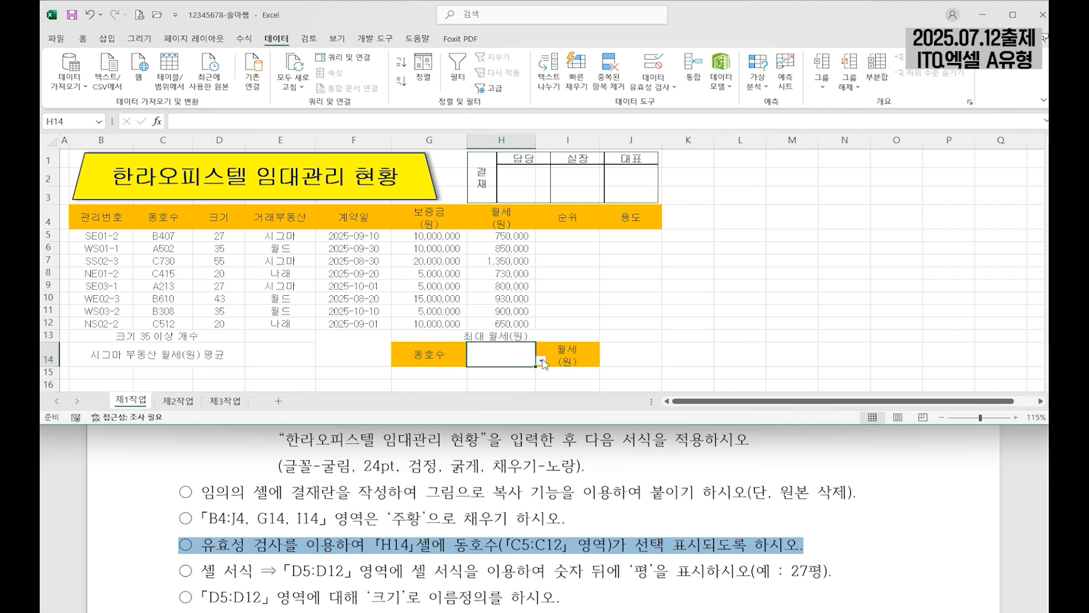
pyautogui.click(541, 361)
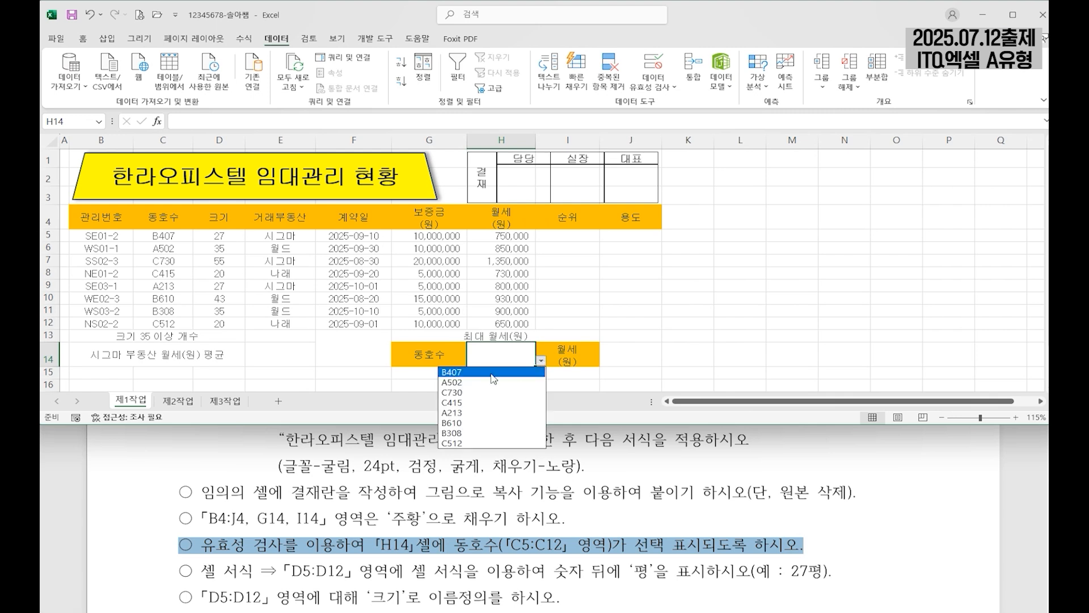
pyautogui.click(451, 372)
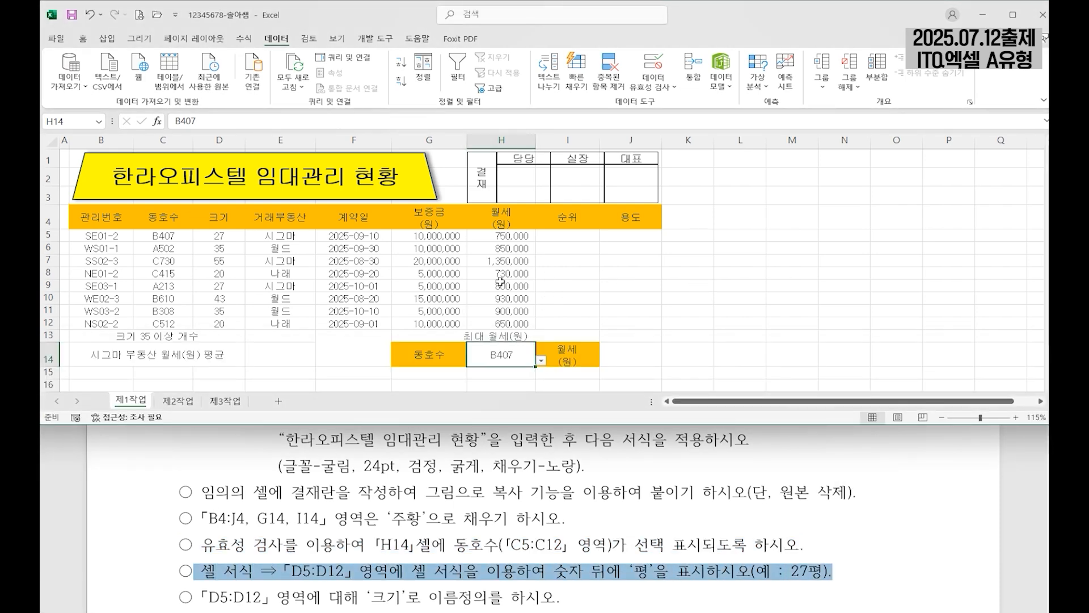
# Apply the custom number format #,##0"평" to D5:D12 and right-align those cells
pyautogui.moveTo(219, 235); pyautogui.dragTo(220, 321)
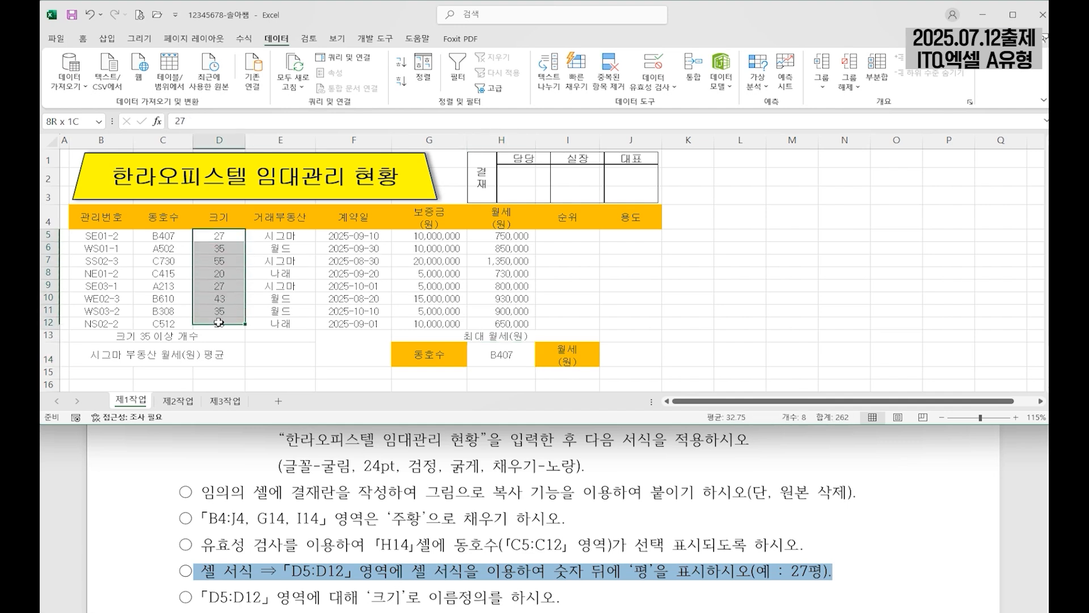
pyautogui.rightClick(226, 253)
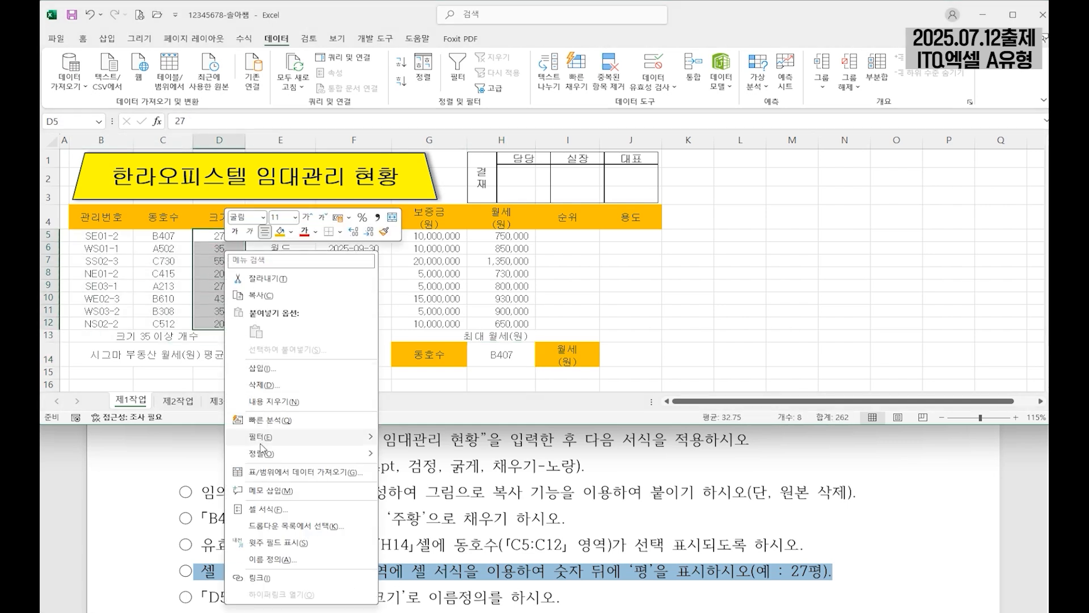
pyautogui.click(277, 509)
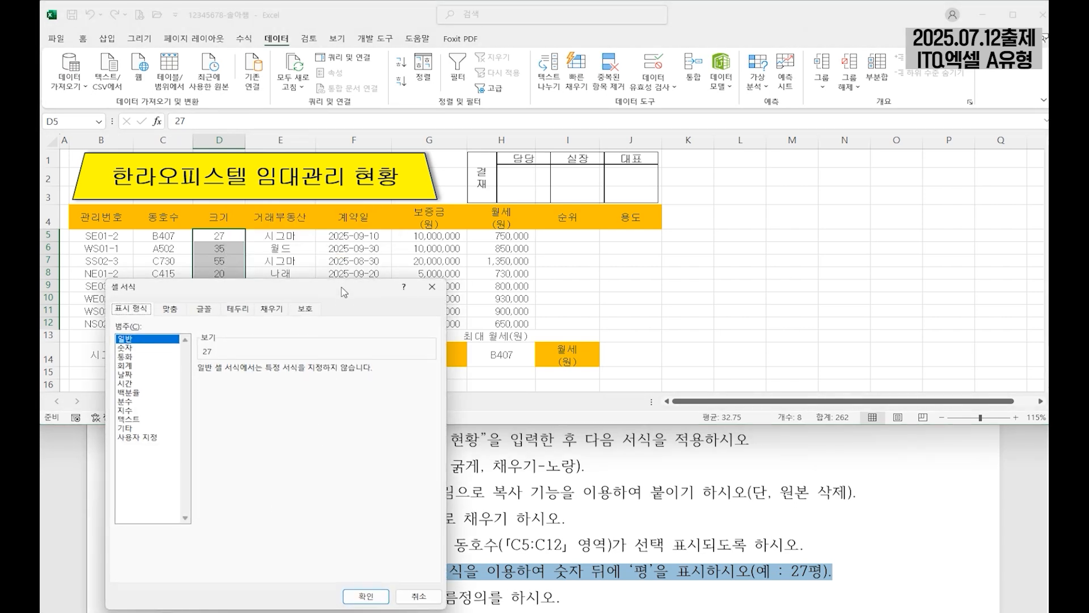
pyautogui.moveTo(343, 292); pyautogui.dragTo(615, 160)
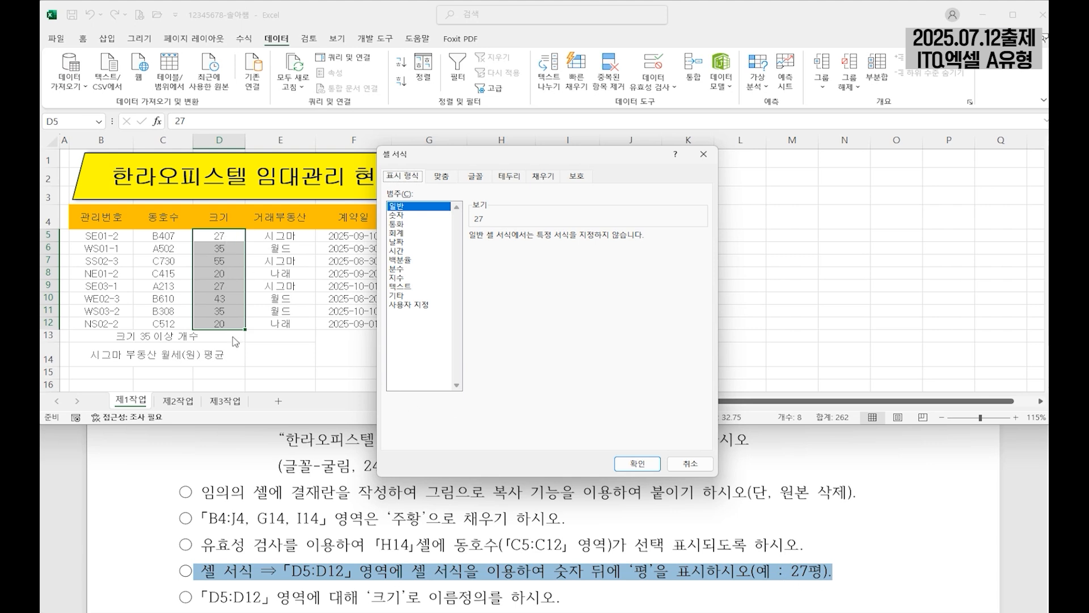
pyautogui.click(427, 306)
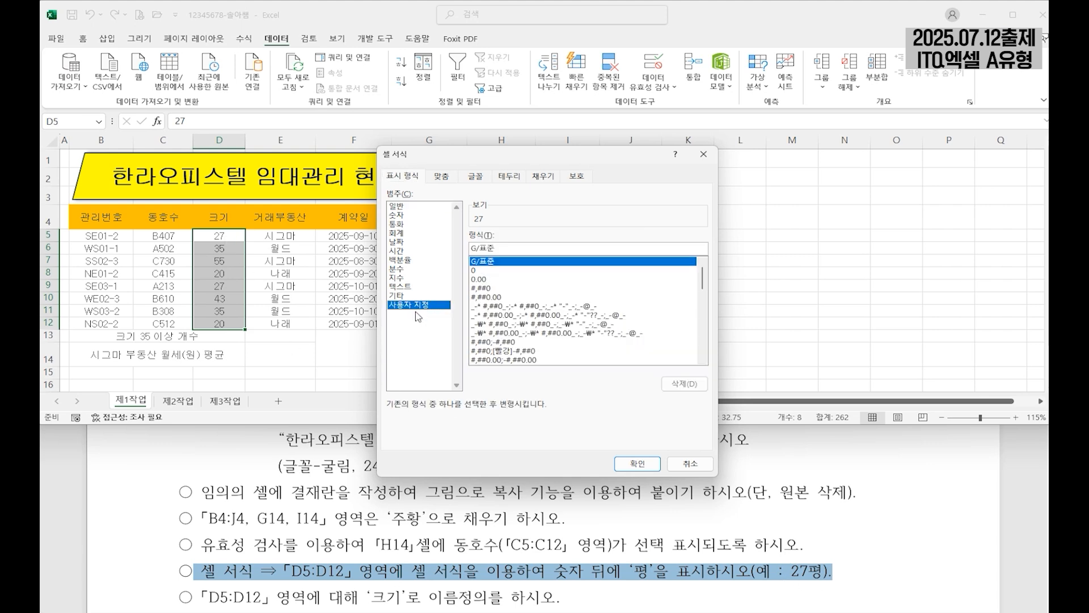
pyautogui.click(485, 289)
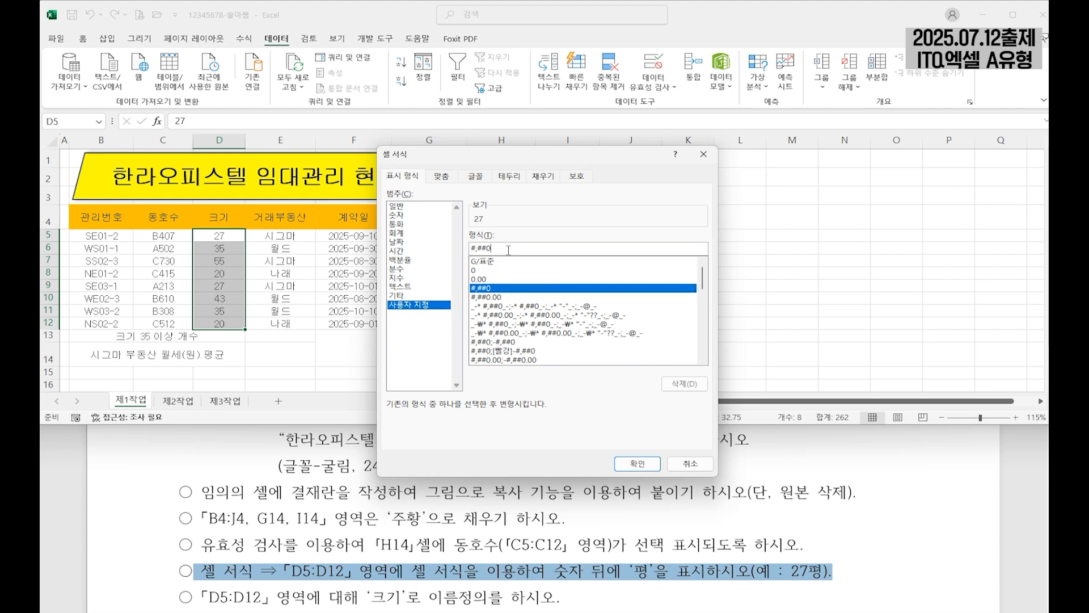
pyautogui.write('"')
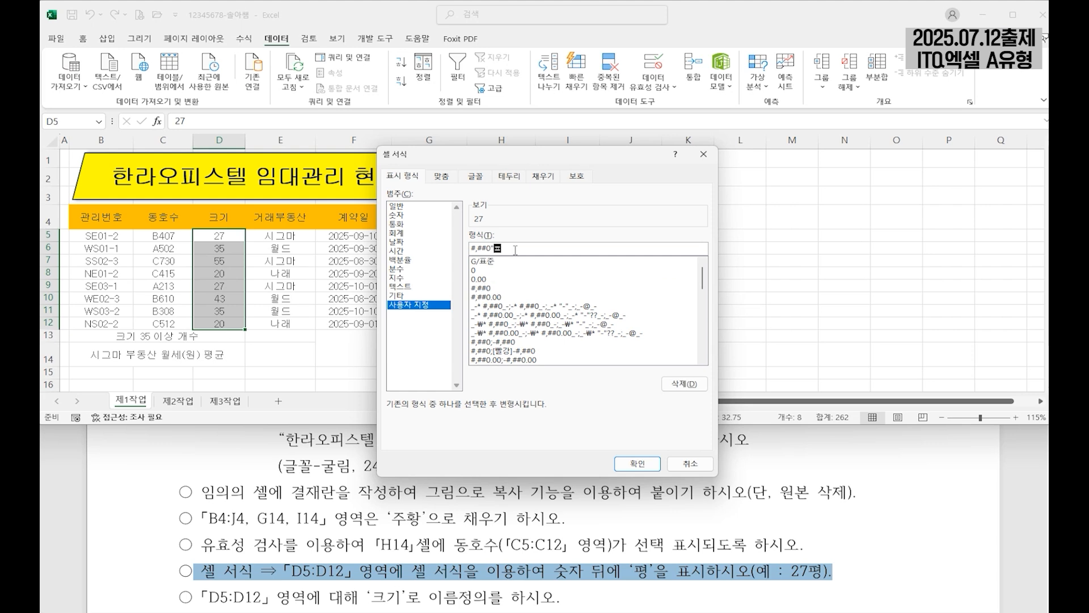
pyautogui.write('평"')
pyautogui.click(639, 464)
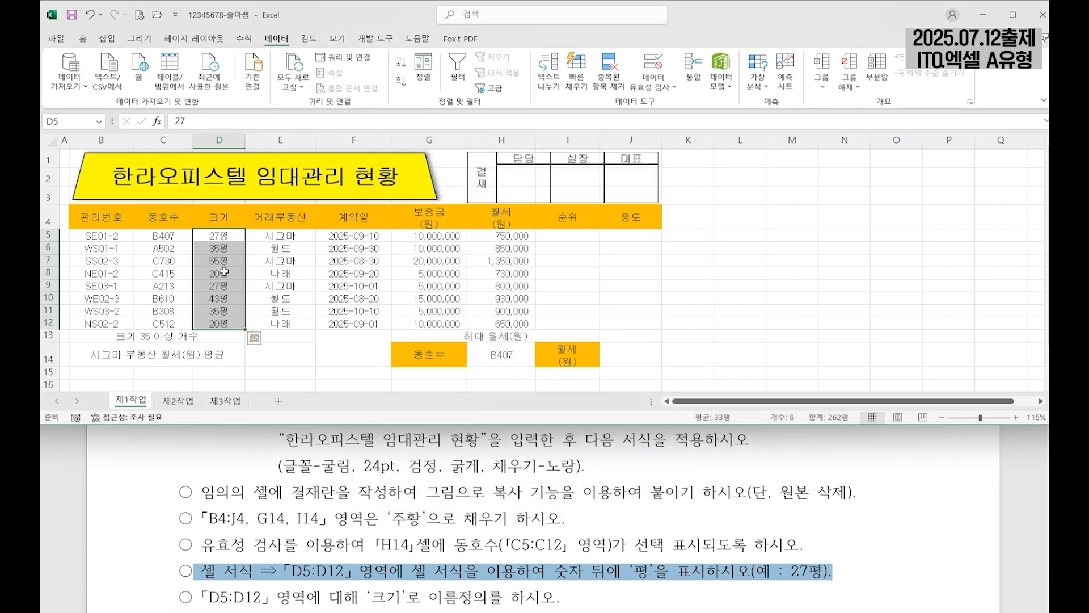
pyautogui.click(85, 42)
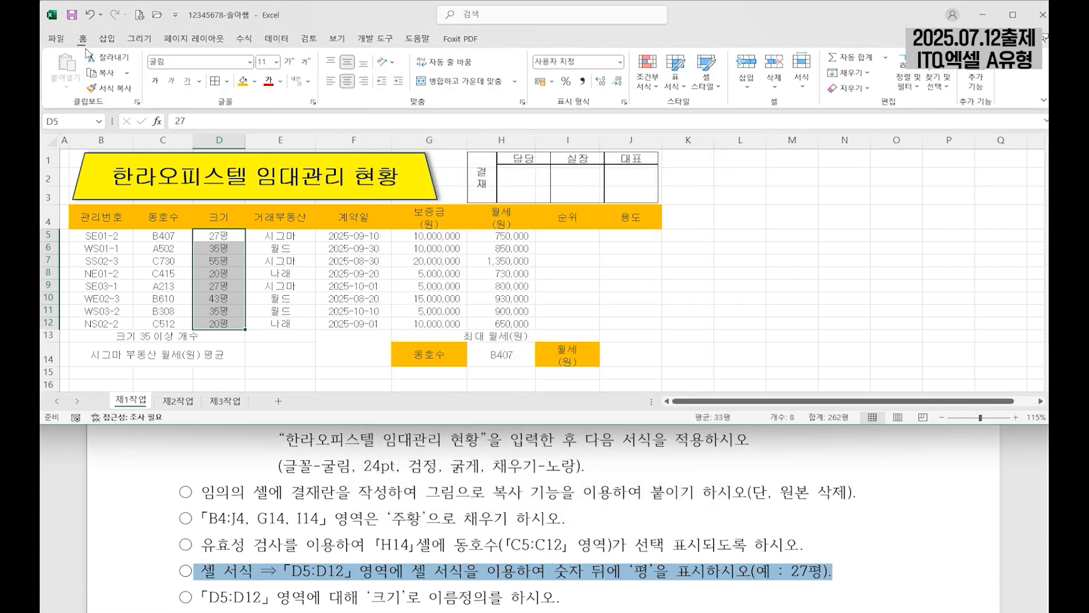
pyautogui.click(364, 81)
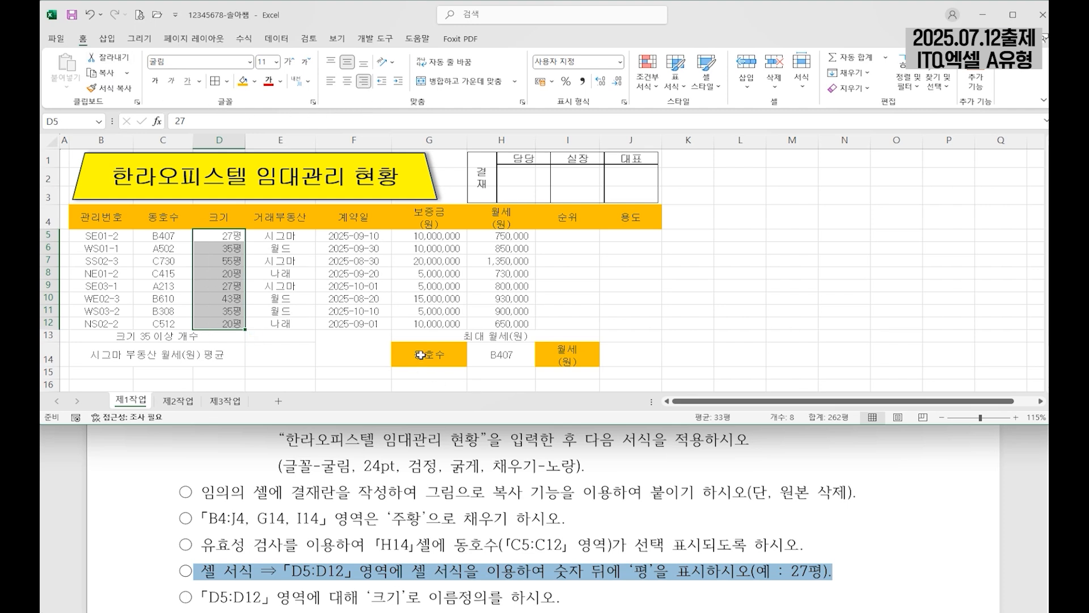
# Define the name 크기 for the range D5:D12, following the next exam condition
pyautogui.moveTo(203, 594); pyautogui.dragTo(556, 597)
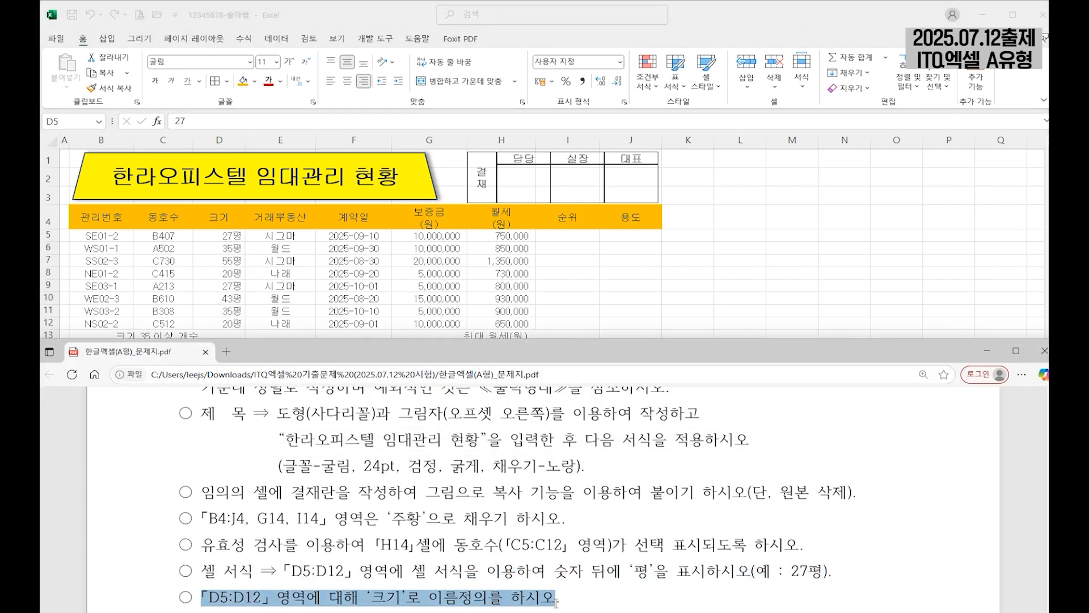
pyautogui.hotkey('alt', 'Tab')
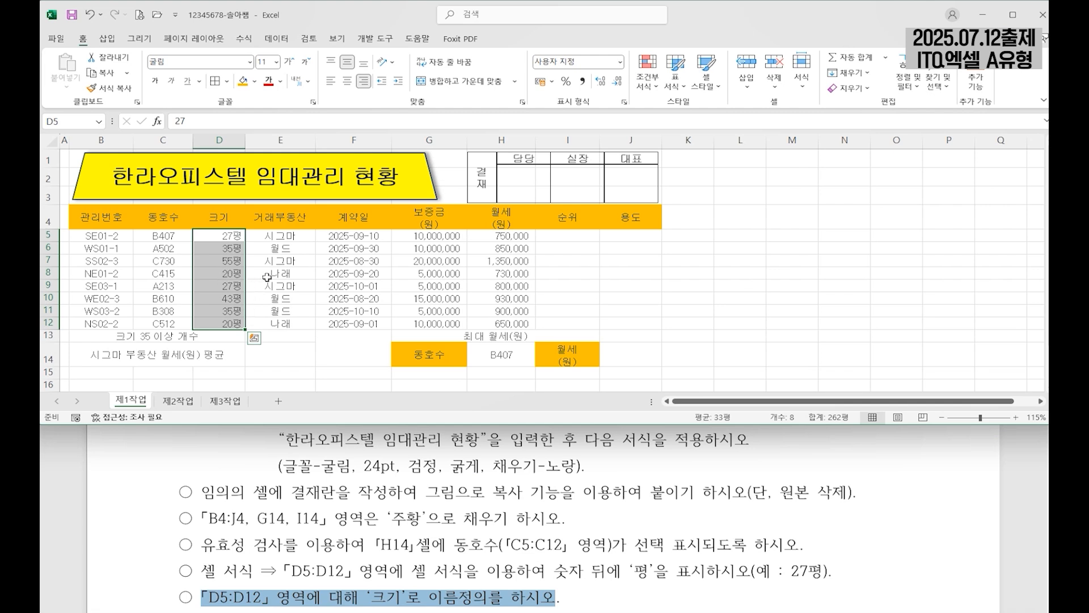
pyautogui.click(67, 121)
pyautogui.press('BackSpace')
pyautogui.write('크기')
pyautogui.press('Return')
# Check the 크기 name and its reference range in the Name Manager, closing its edit dialog without changes
pyautogui.moveTo(275, 236); pyautogui.dragTo(281, 298)
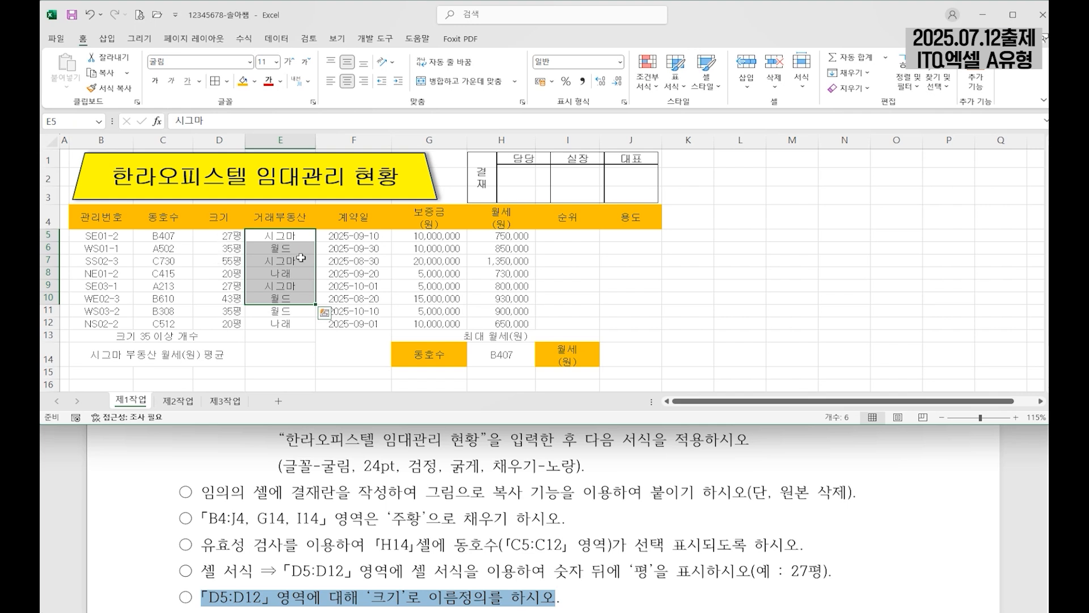
pyautogui.click(295, 323)
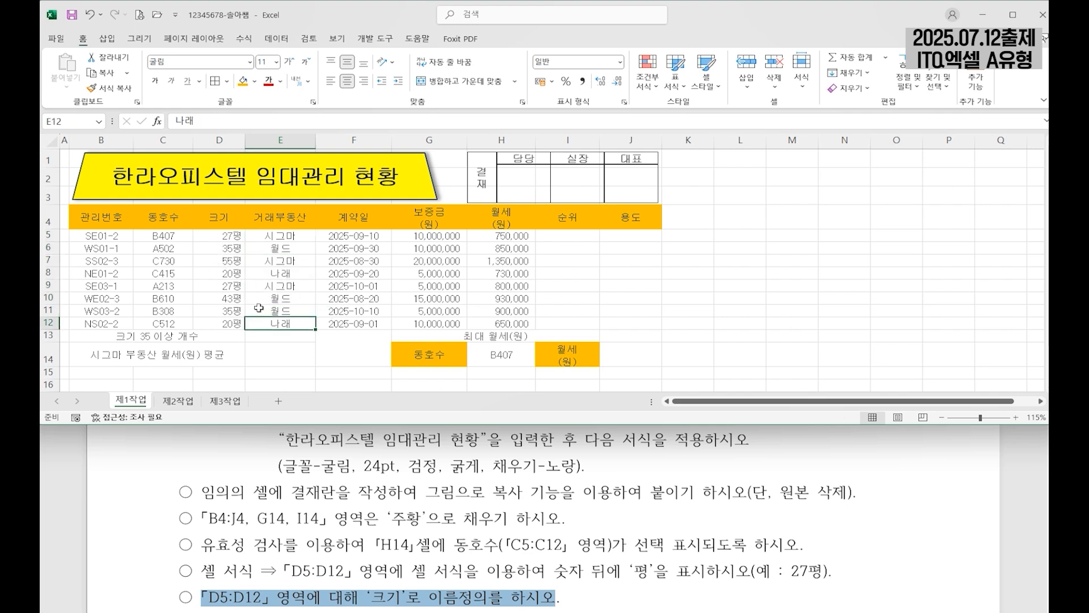
pyautogui.click(241, 39)
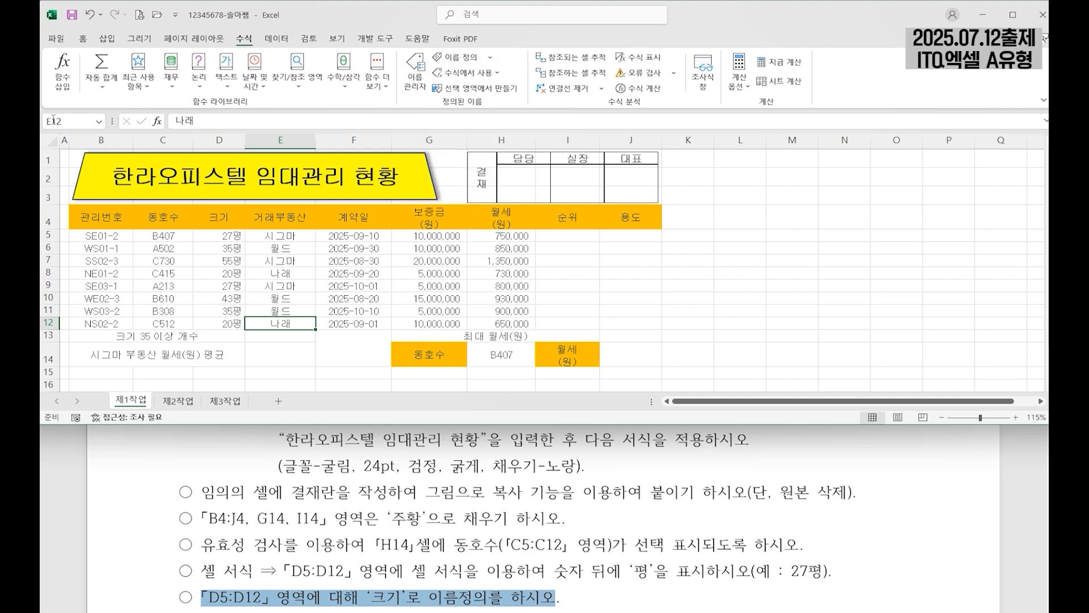
pyautogui.click(418, 79)
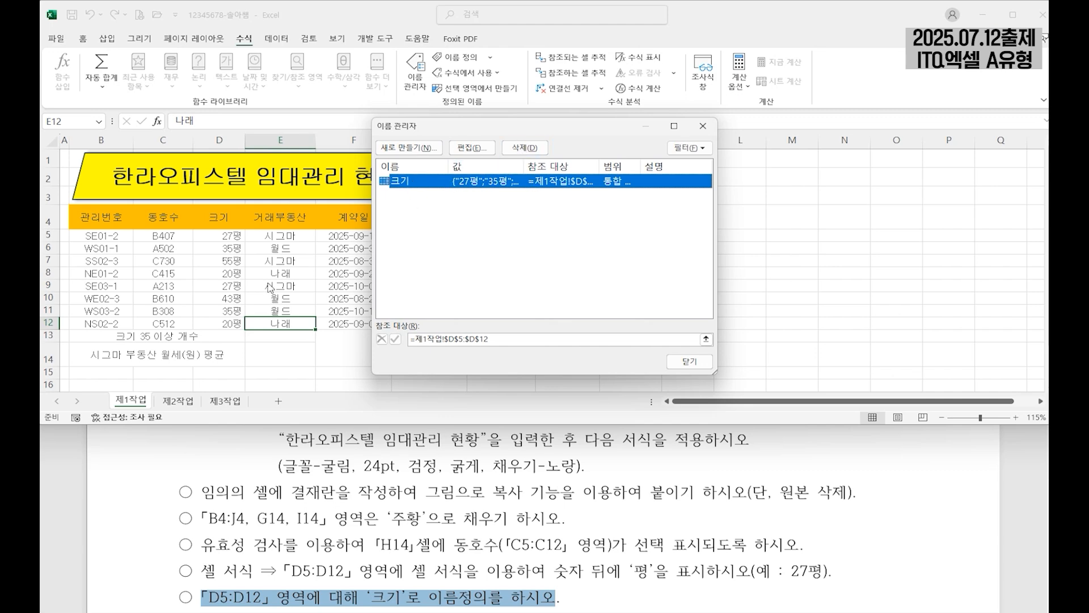
pyautogui.click(476, 149)
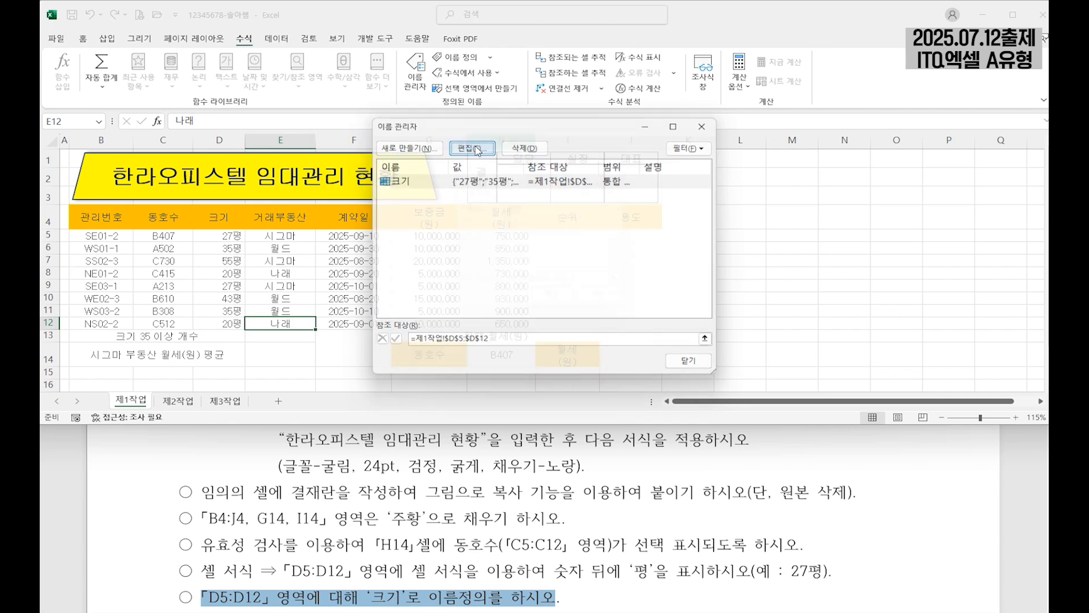
pyautogui.moveTo(604, 285); pyautogui.dragTo(456, 278)
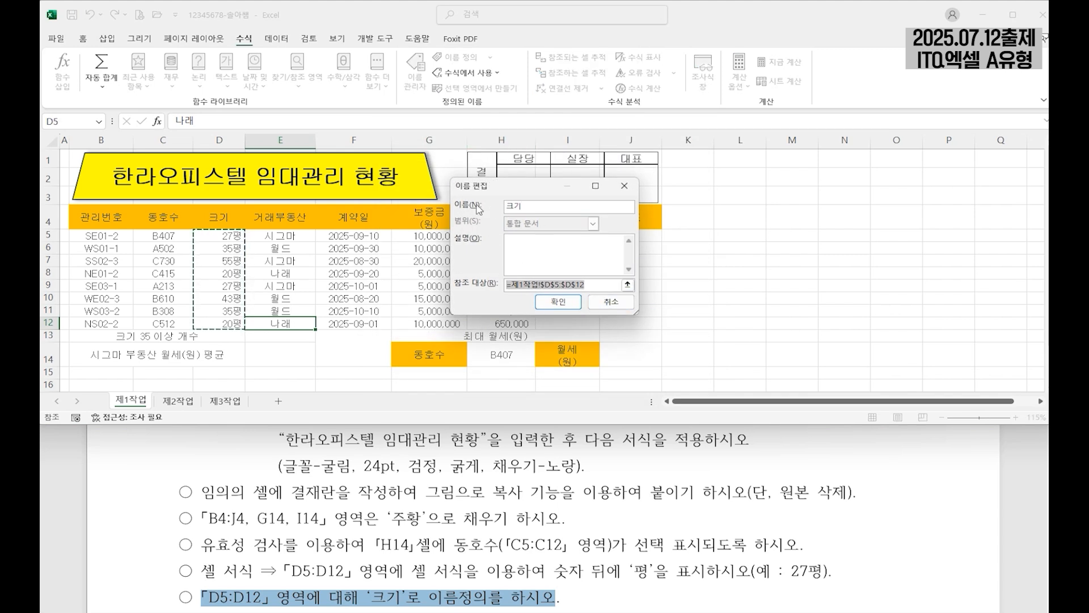
pyautogui.click(534, 207)
pyautogui.click(609, 301)
pyautogui.click(692, 130)
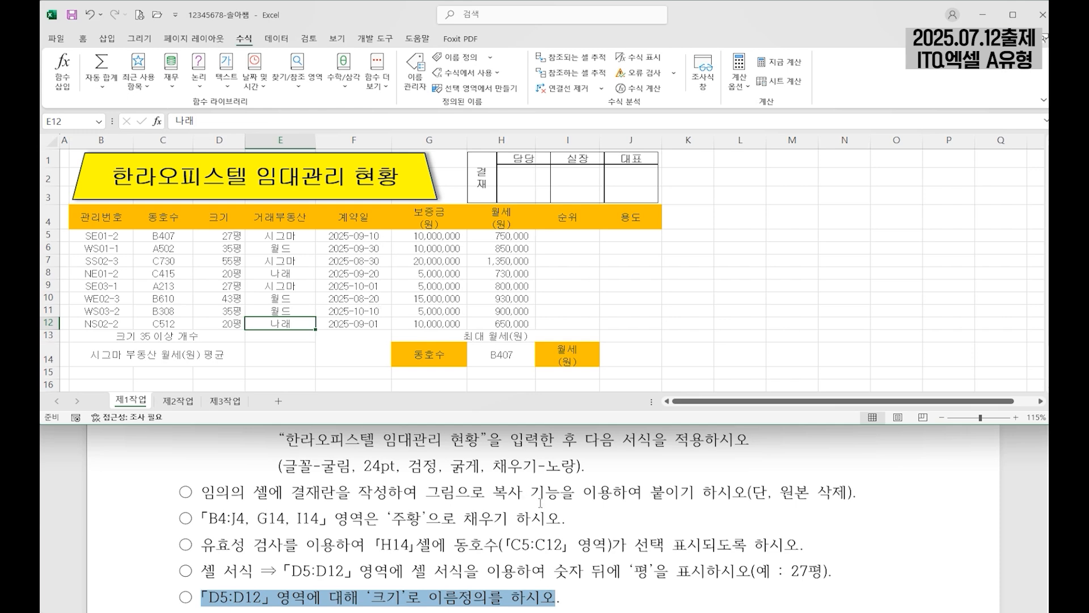
# Find condition (1) for 순위 in the exam sheet and start a RANK.EQ formula in I5 with H5 as the number
pyautogui.scroll(4, 393, 539)
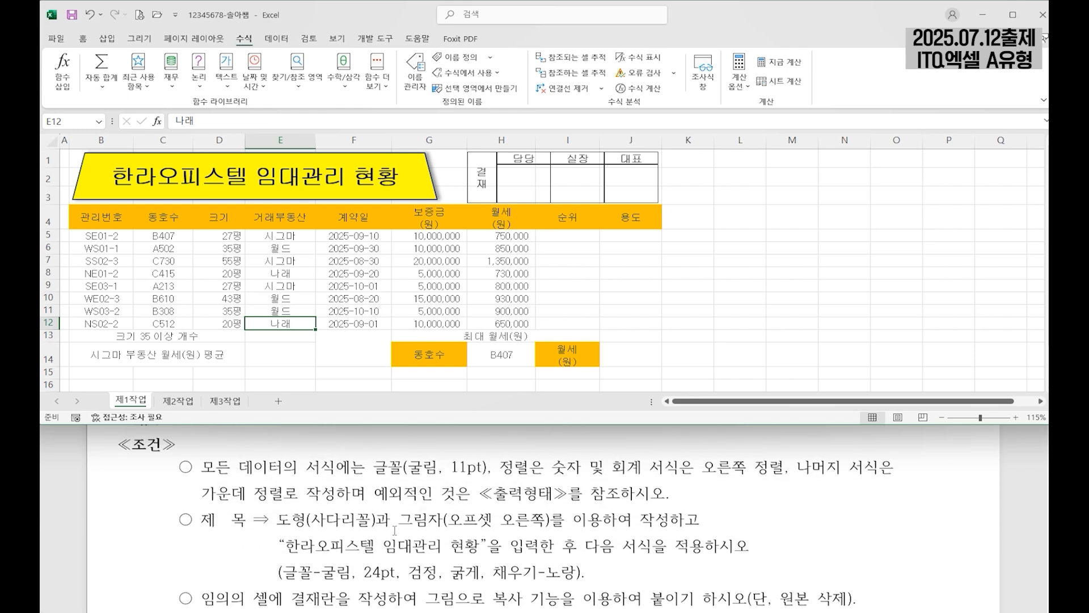
pyautogui.scroll(-10, 361, 517)
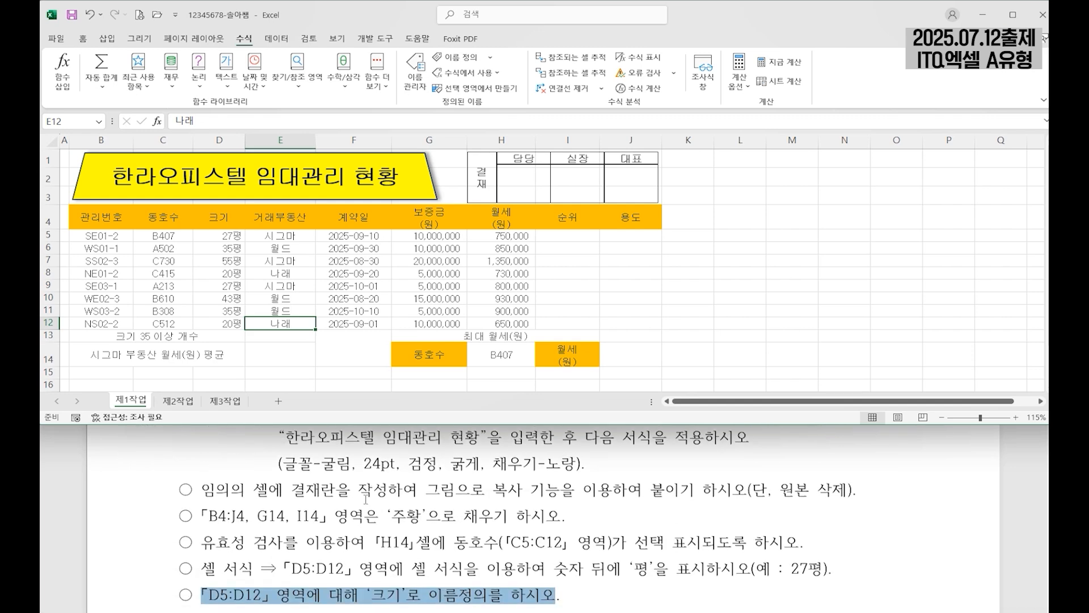
pyautogui.scroll(2, 352, 479)
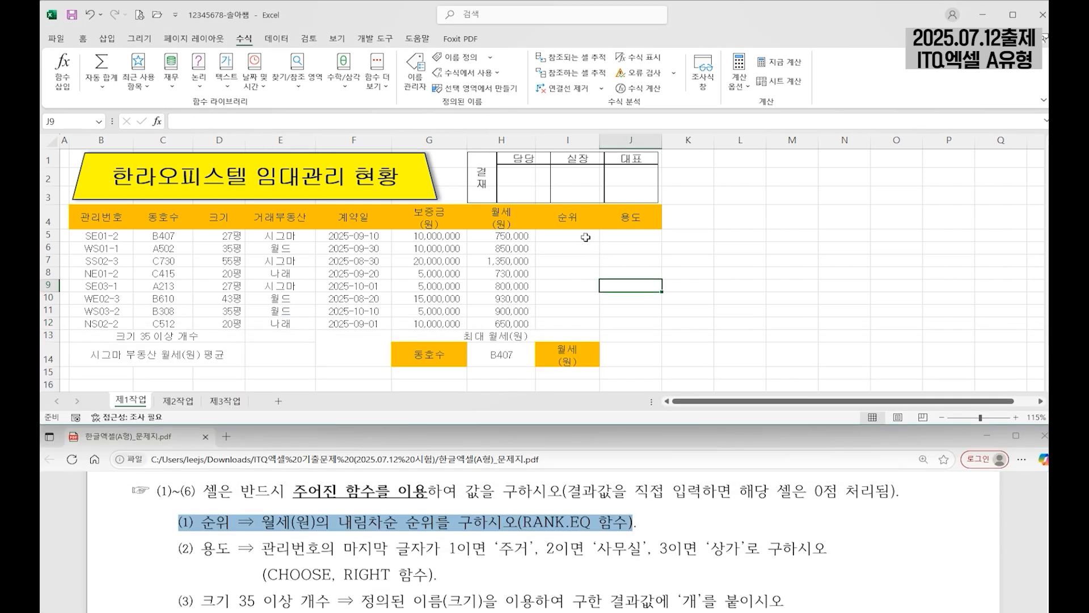
pyautogui.click(570, 234)
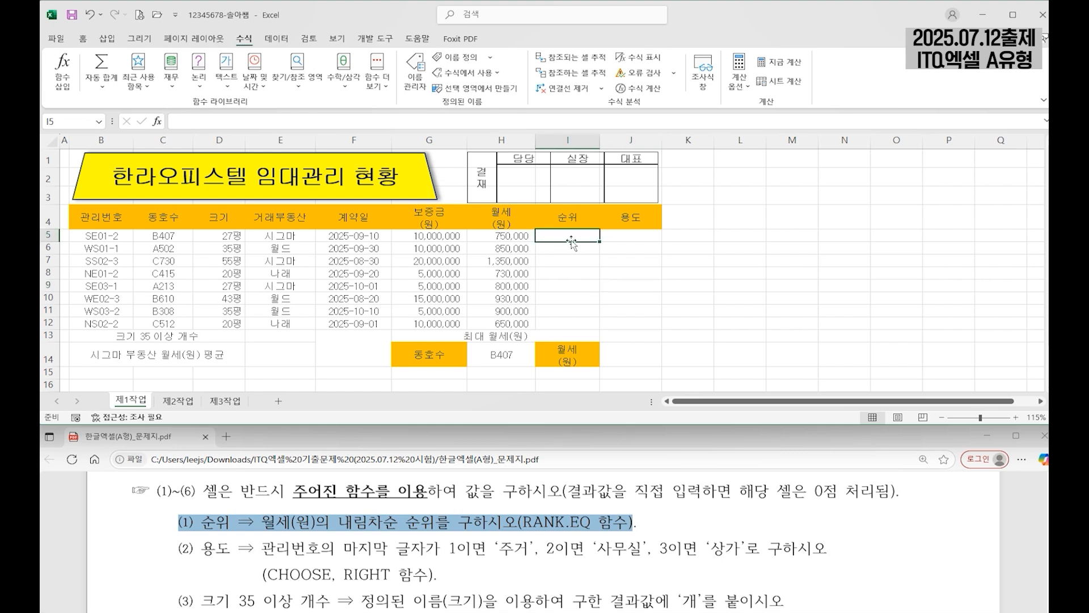
pyautogui.write('=')
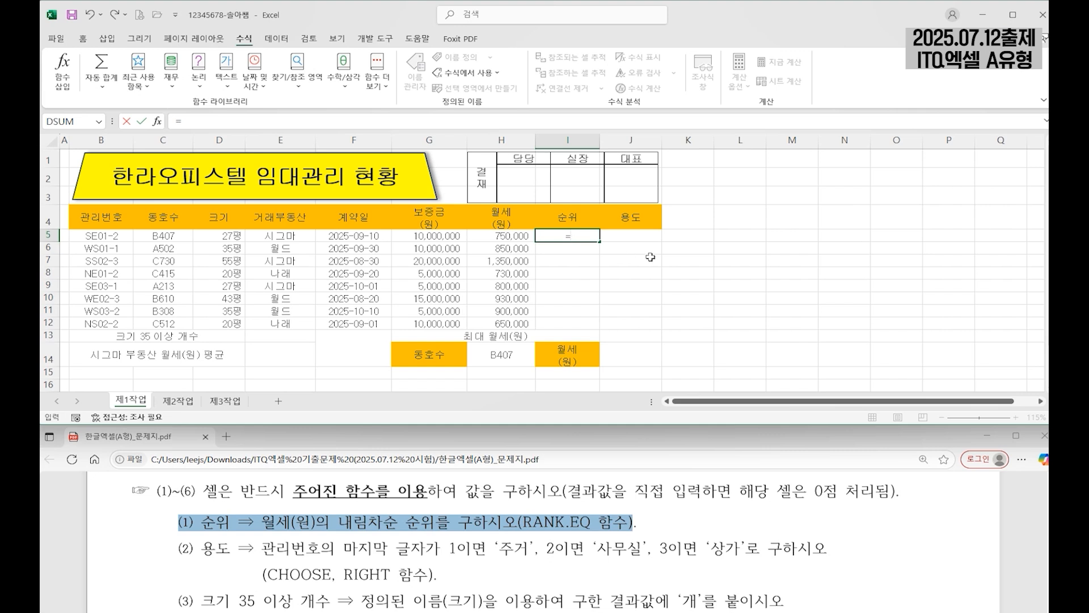
pyautogui.write('ra')
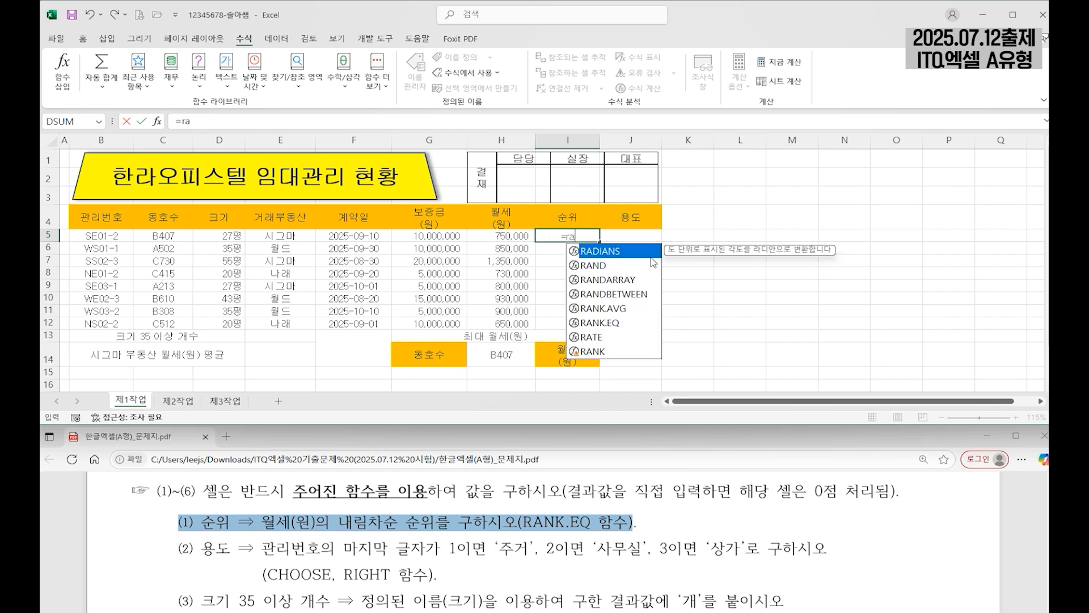
pyautogui.click(620, 324)
pyautogui.doubleClick(620, 323)
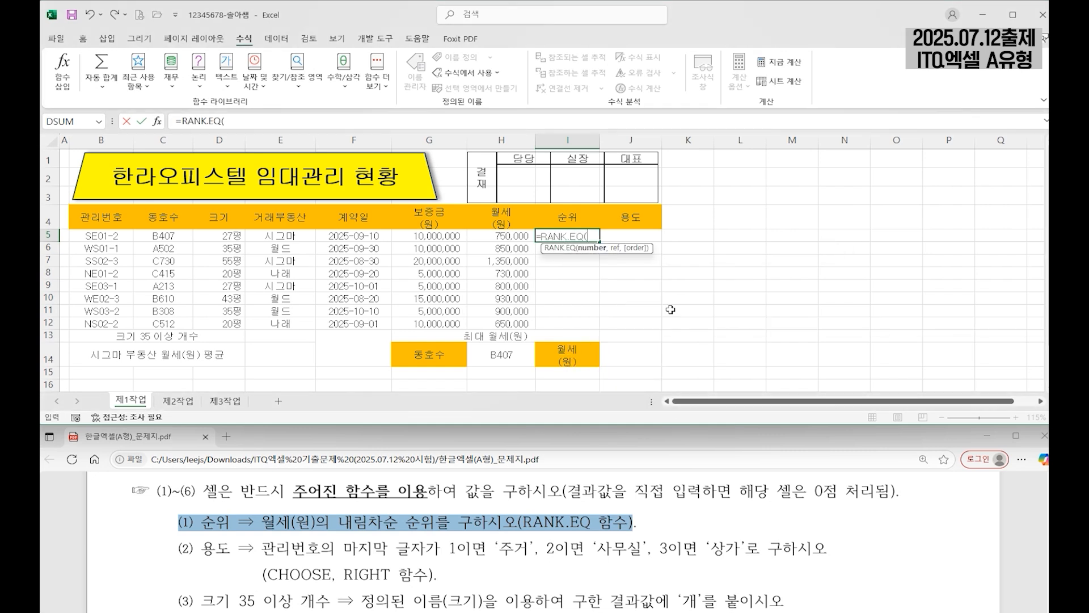
pyautogui.click(502, 236)
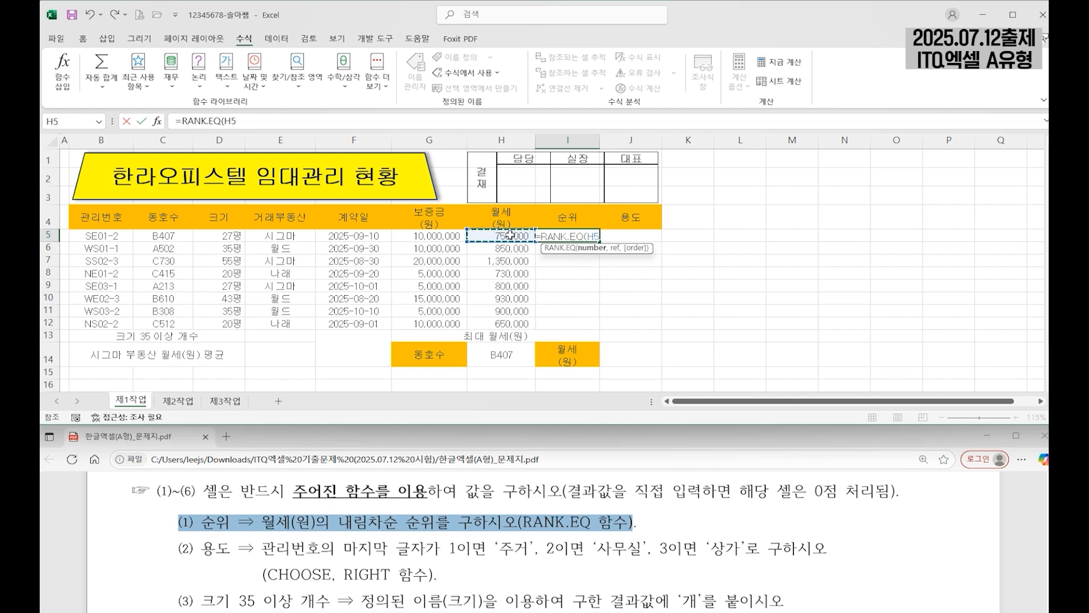
pyautogui.write(',')
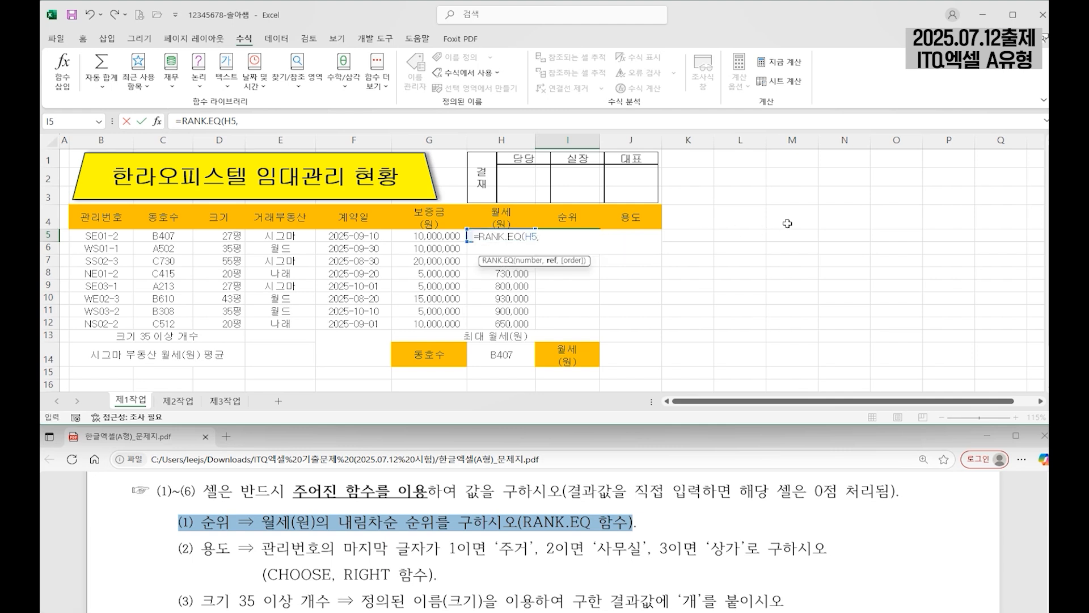
# Complete the I5 rank formula with the absolute range $H$5:$H$12 and descending order 0 (내림차순)
pyautogui.moveTo(470, 237); pyautogui.dragTo(470, 250)
pyautogui.moveTo(483, 324); pyautogui.dragTo(480, 270)
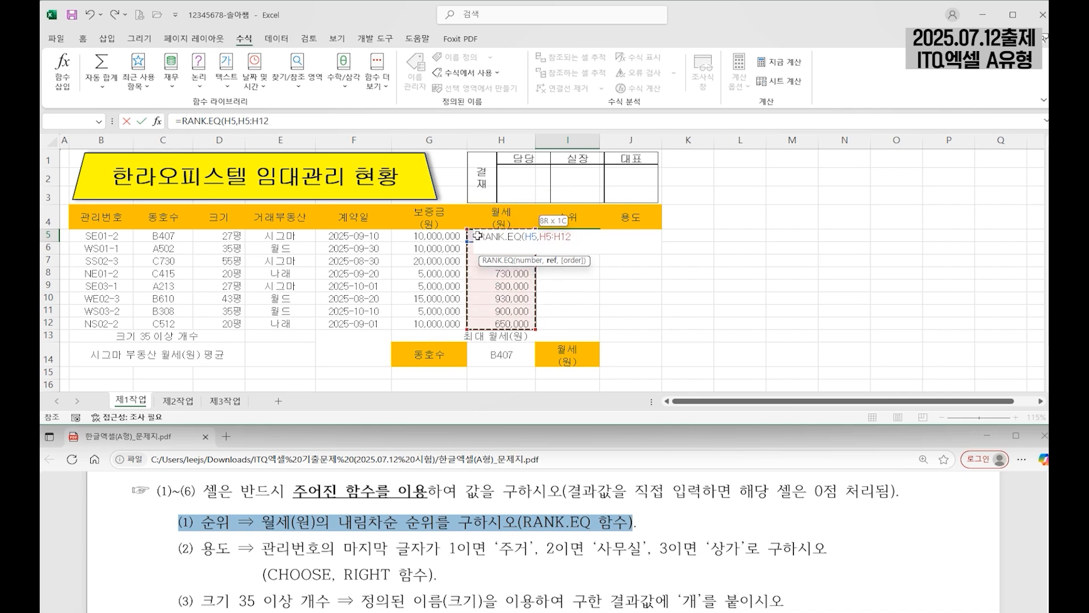
pyautogui.moveTo(478, 235); pyautogui.dragTo(472, 236)
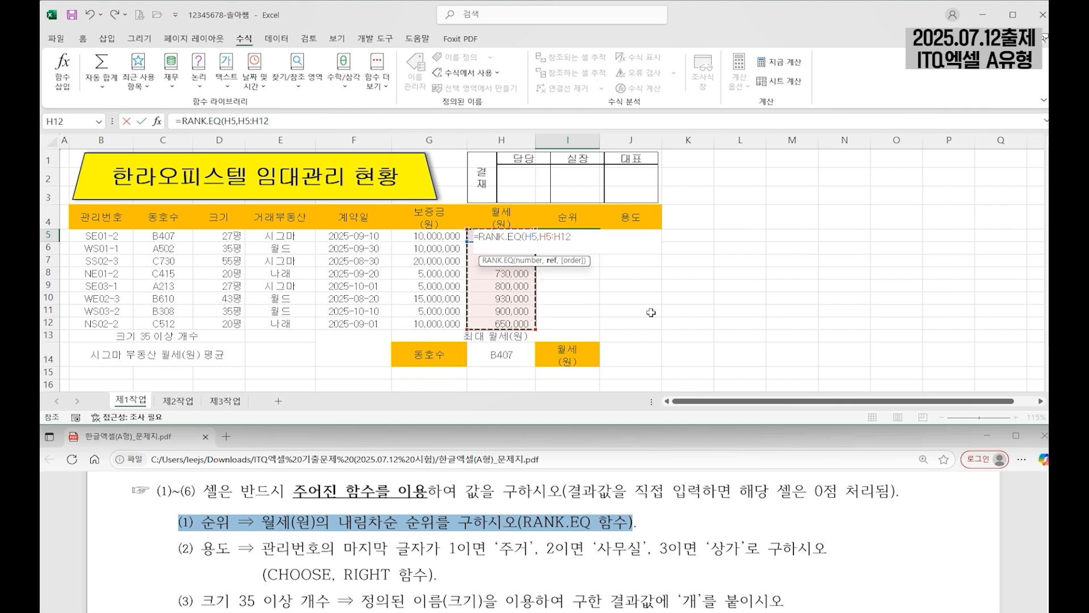
pyautogui.press('F4')
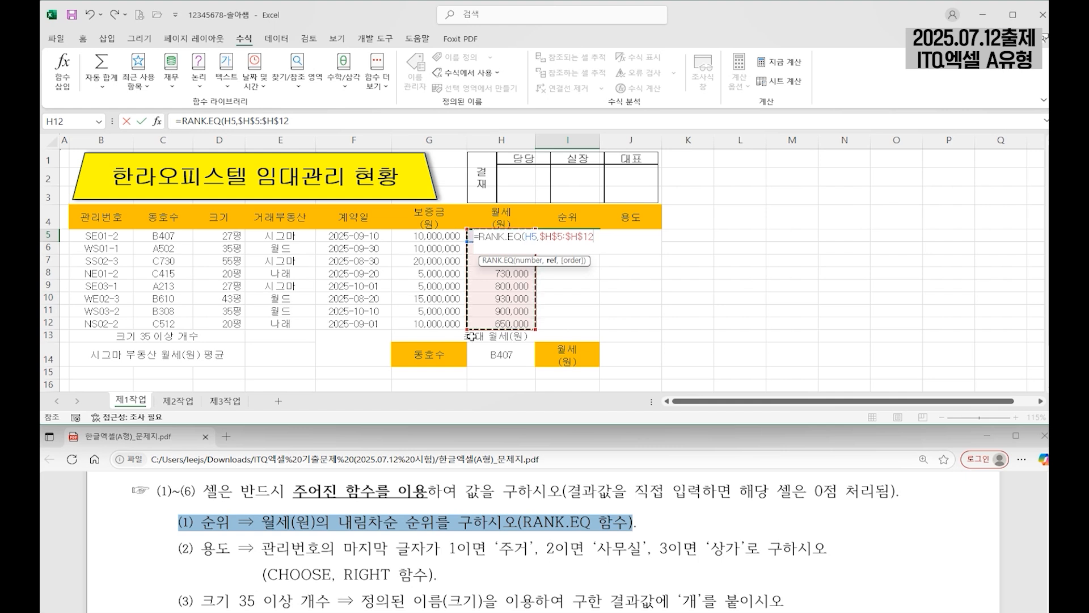
pyautogui.write(',')
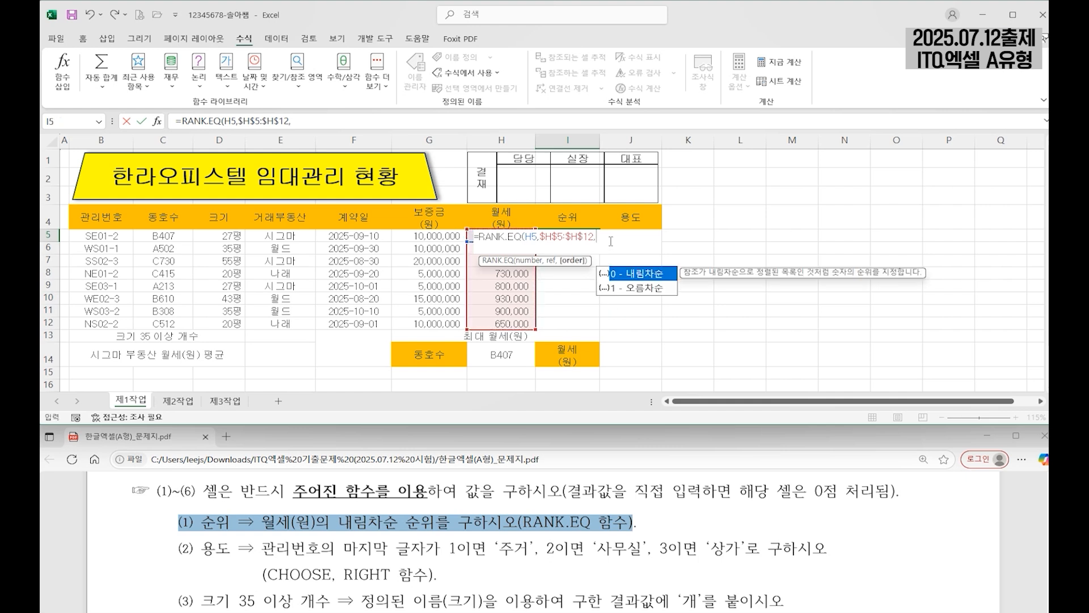
pyautogui.doubleClick(640, 276)
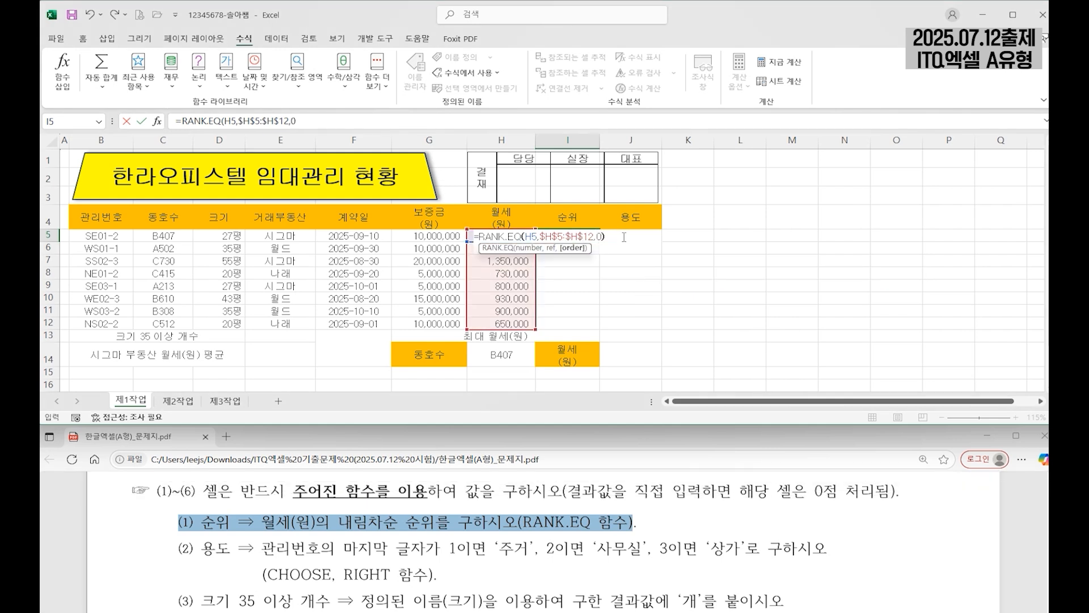
pyautogui.press('Return')
pyautogui.moveTo(571, 232); pyautogui.dragTo(569, 225)
pyautogui.moveTo(496, 234); pyautogui.dragTo(513, 324)
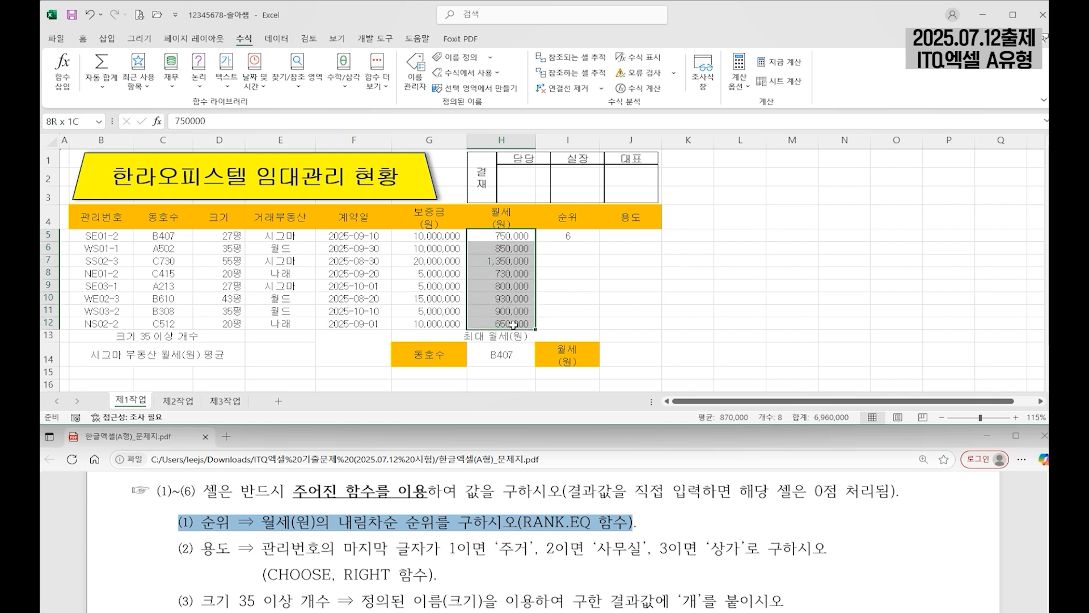
pyautogui.click(570, 237)
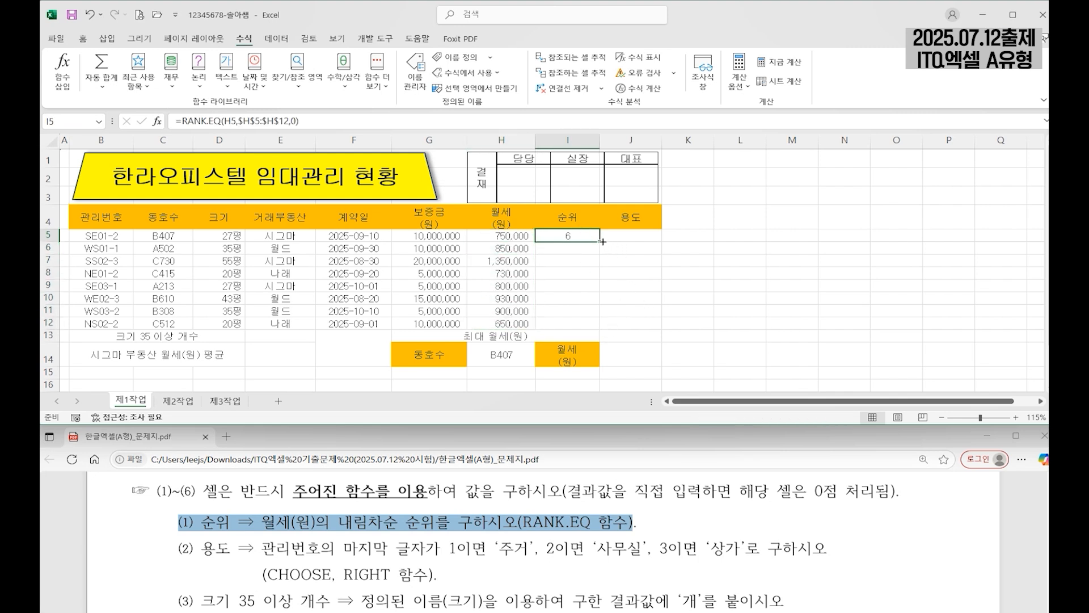
# Fill the I5 rank formula down to I12 and check the cell and range references in the copied I10 formula
pyautogui.moveTo(601, 242); pyautogui.dragTo(597, 328)
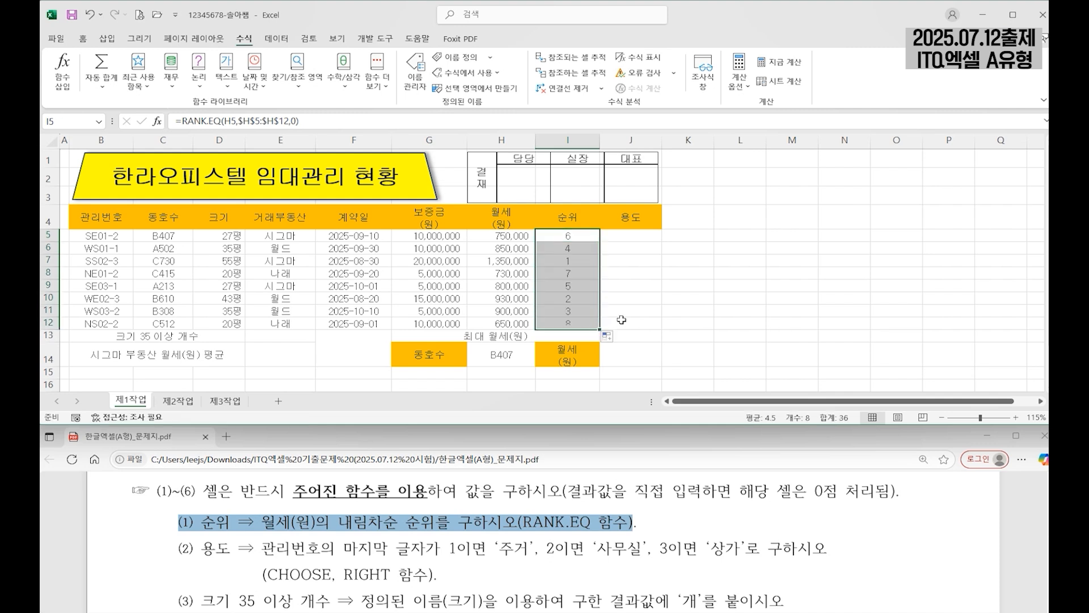
pyautogui.click(573, 299)
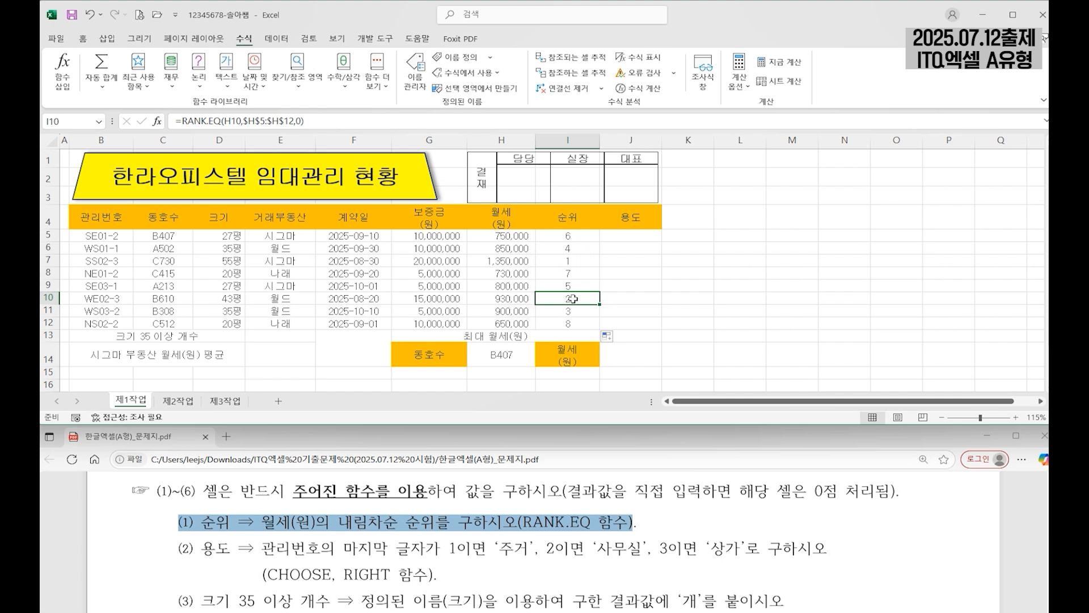
pyautogui.doubleClick(573, 299)
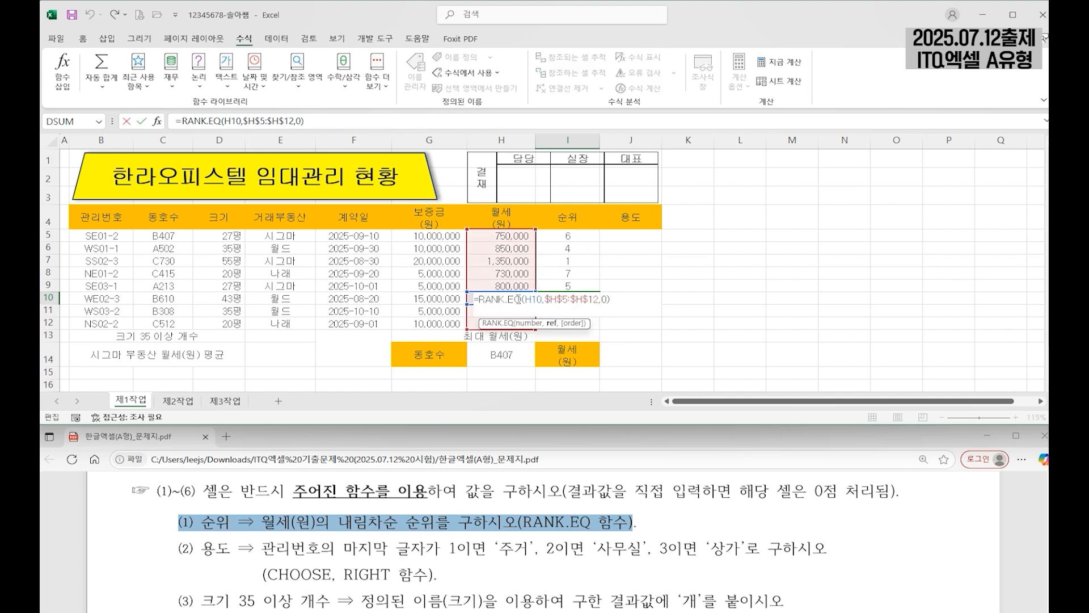
pyautogui.doubleClick(533, 299)
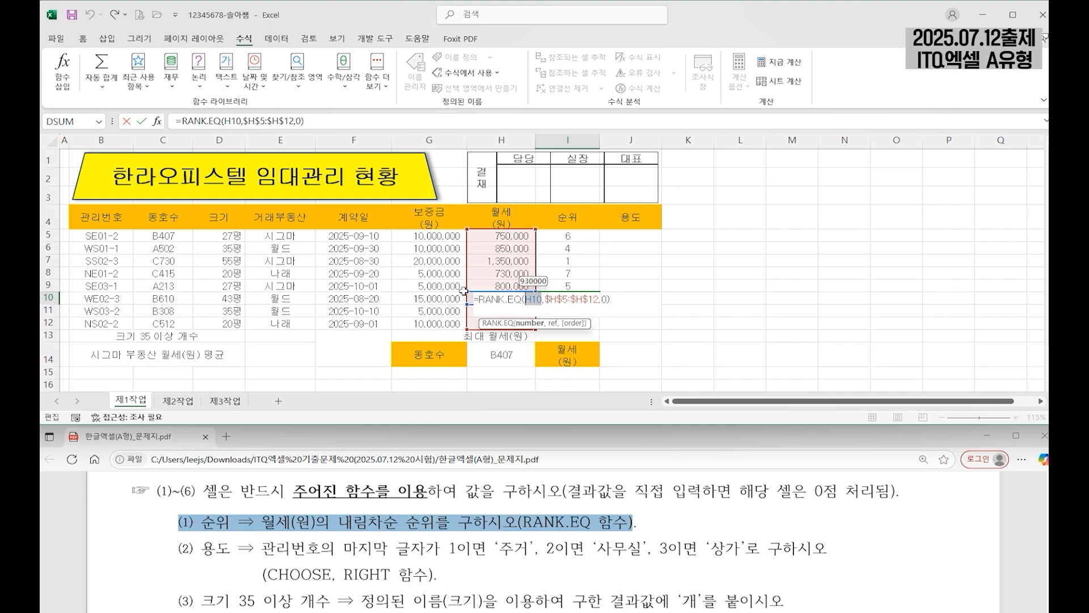
pyautogui.moveTo(545, 300); pyautogui.dragTo(601, 301)
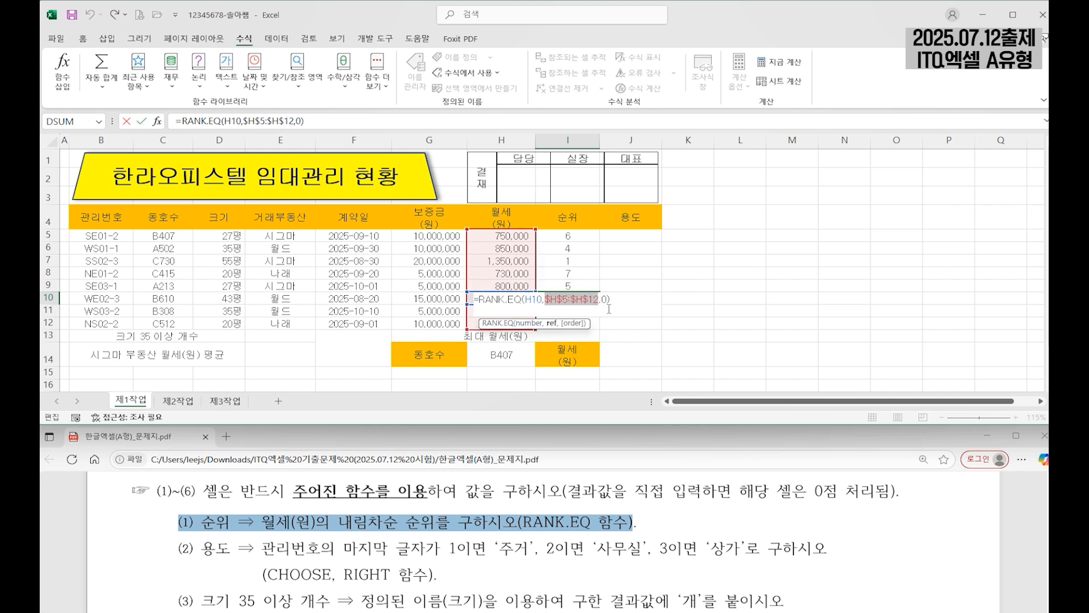
pyautogui.press('Escape')
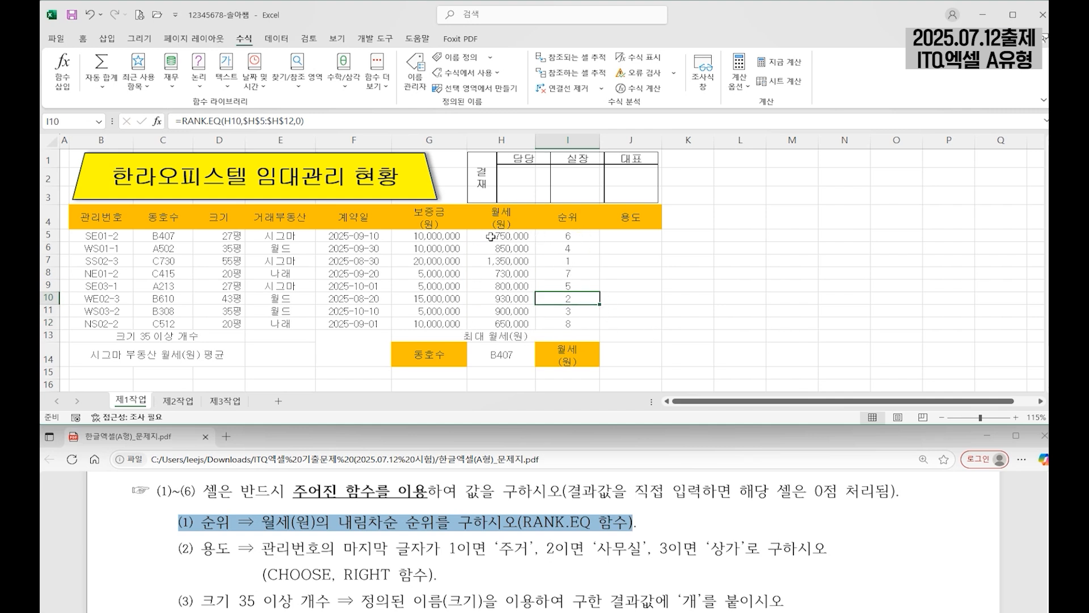
pyautogui.click(562, 237)
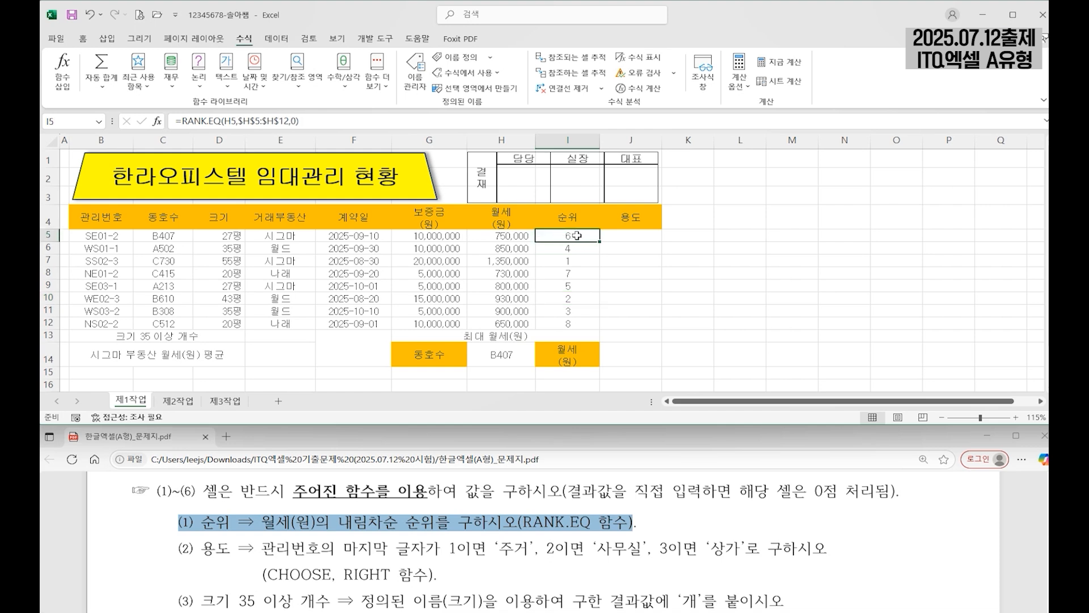
# Find condition (2) for 용도 in the exam sheet and enter =RIGHT(B5,1) in J5 to extract the last character of 관리번호
pyautogui.moveTo(178, 548); pyautogui.dragTo(466, 578)
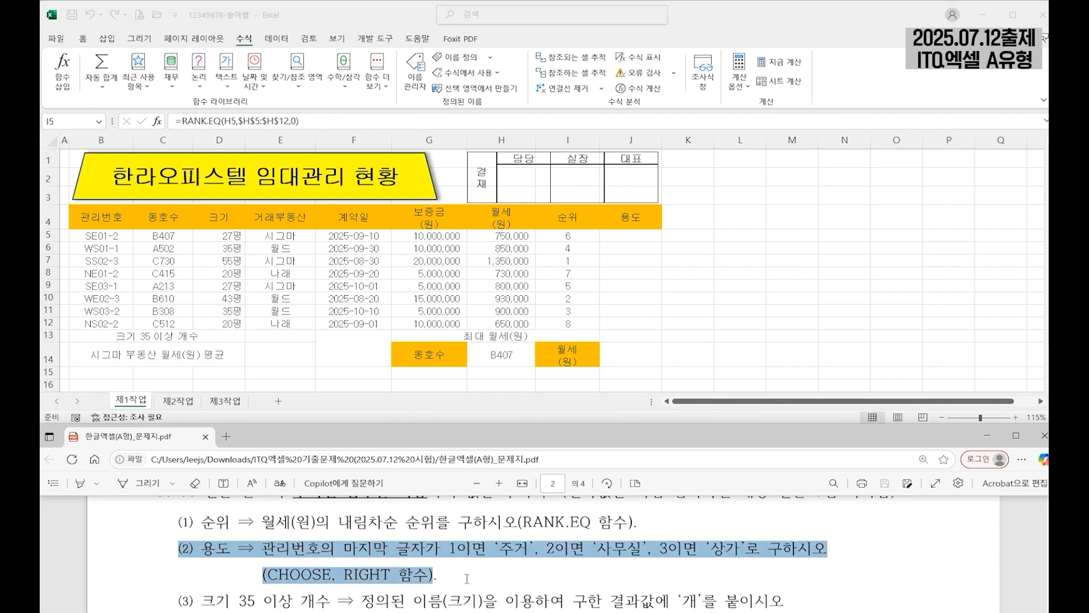
pyautogui.click(642, 234)
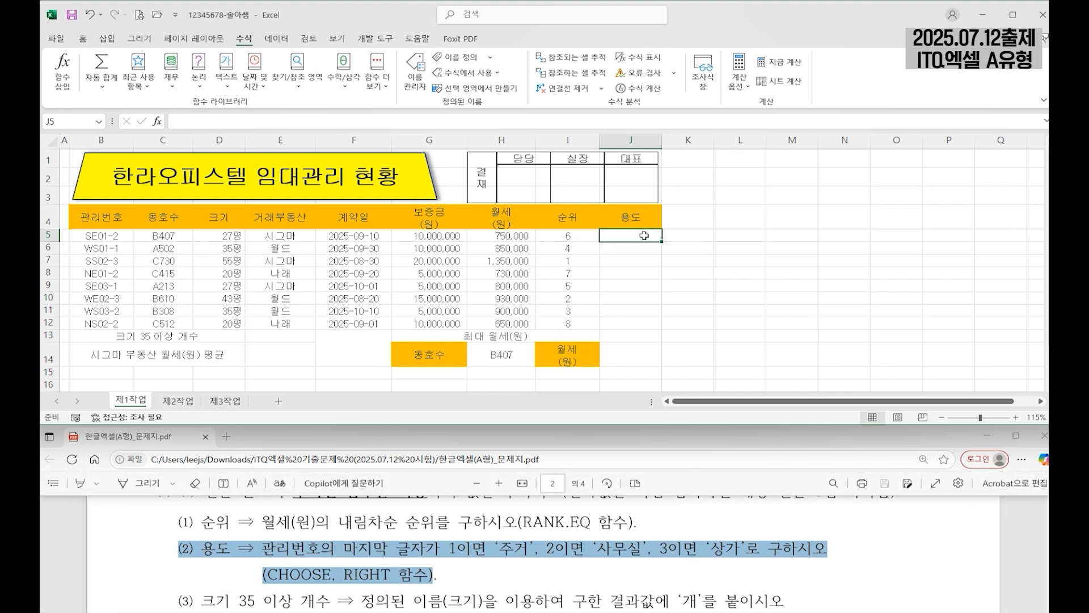
pyautogui.write('=r')
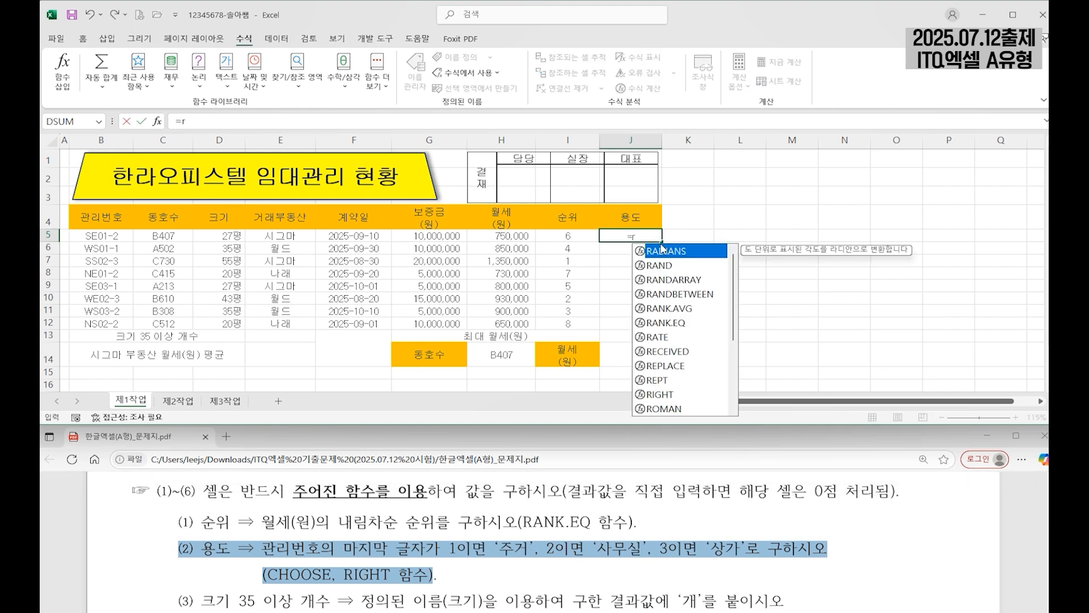
pyautogui.write('i')
pyautogui.press('Tab')
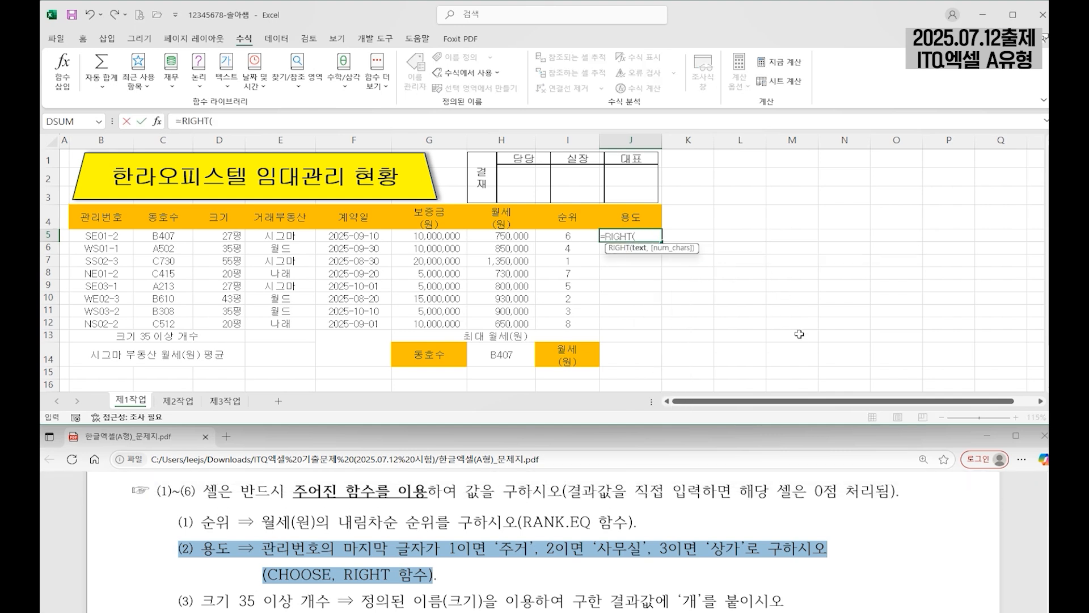
pyautogui.click(102, 236)
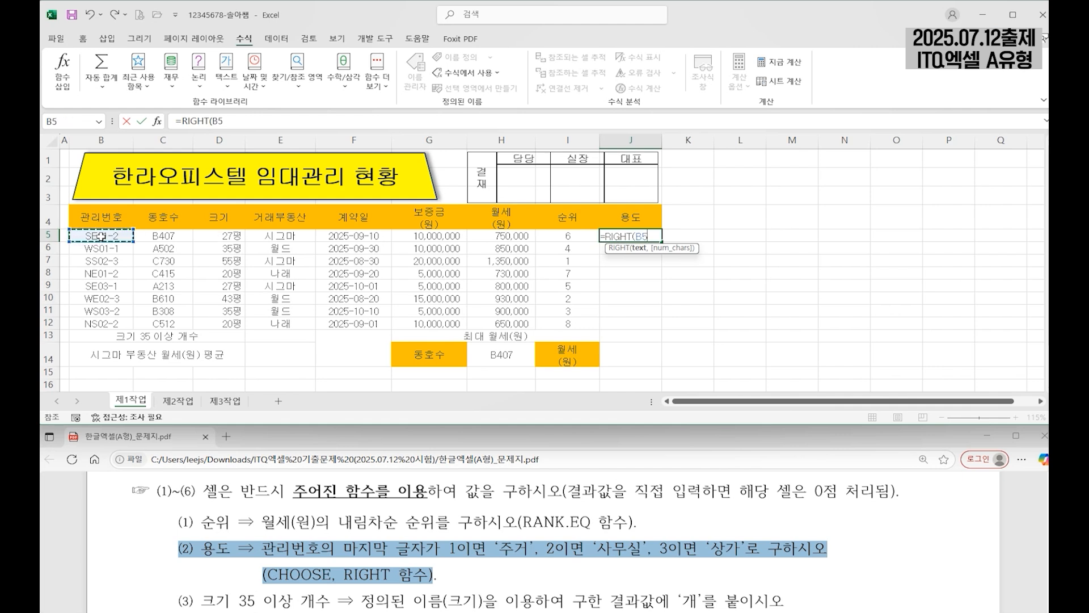
pyautogui.write(',')
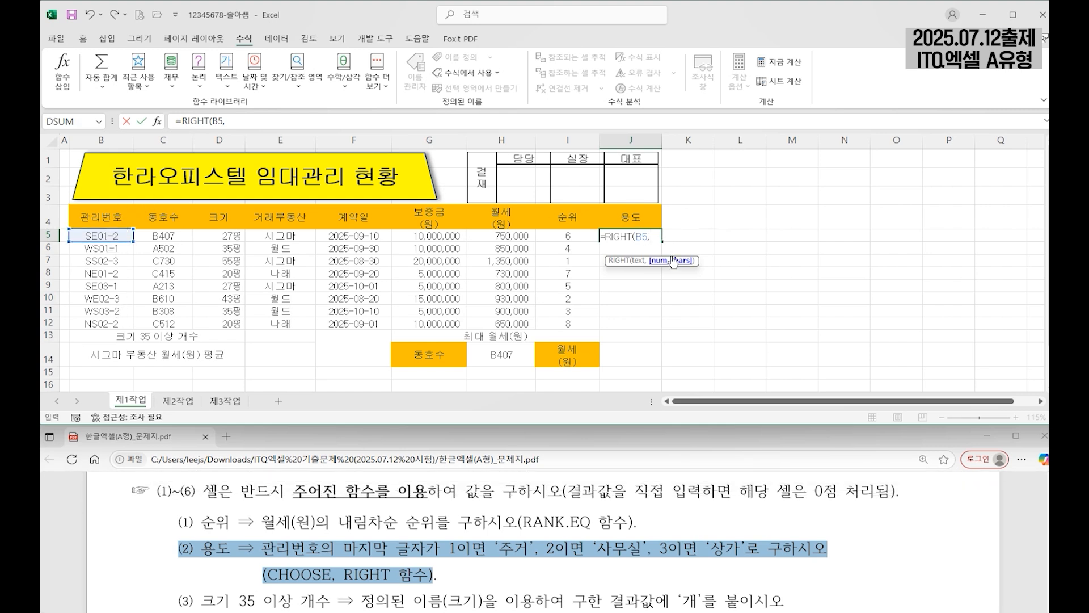
pyautogui.write('1')
pyautogui.press('Return')
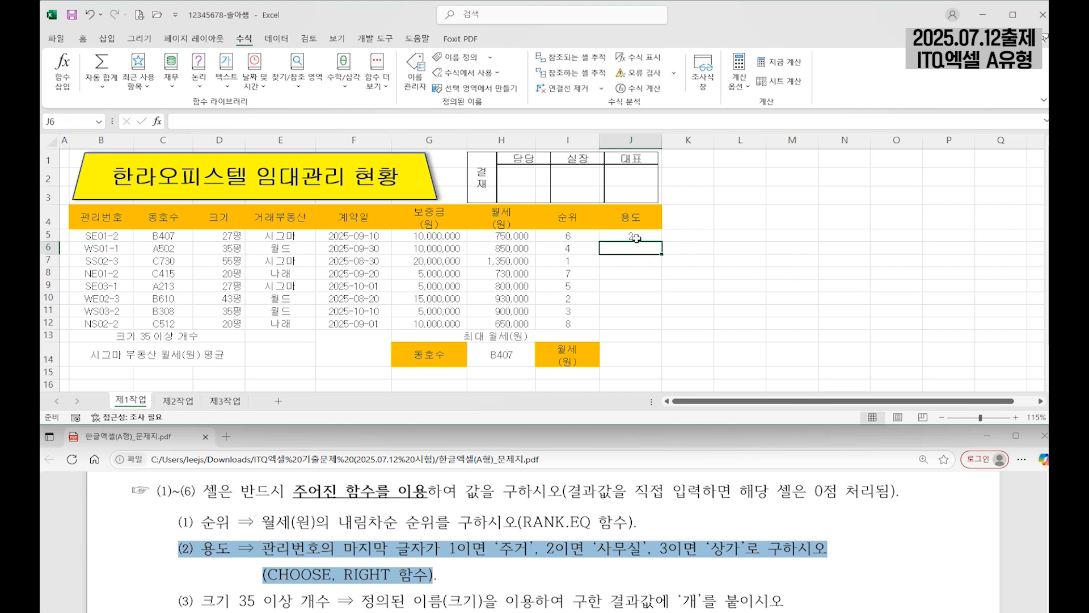
pyautogui.press('Up')
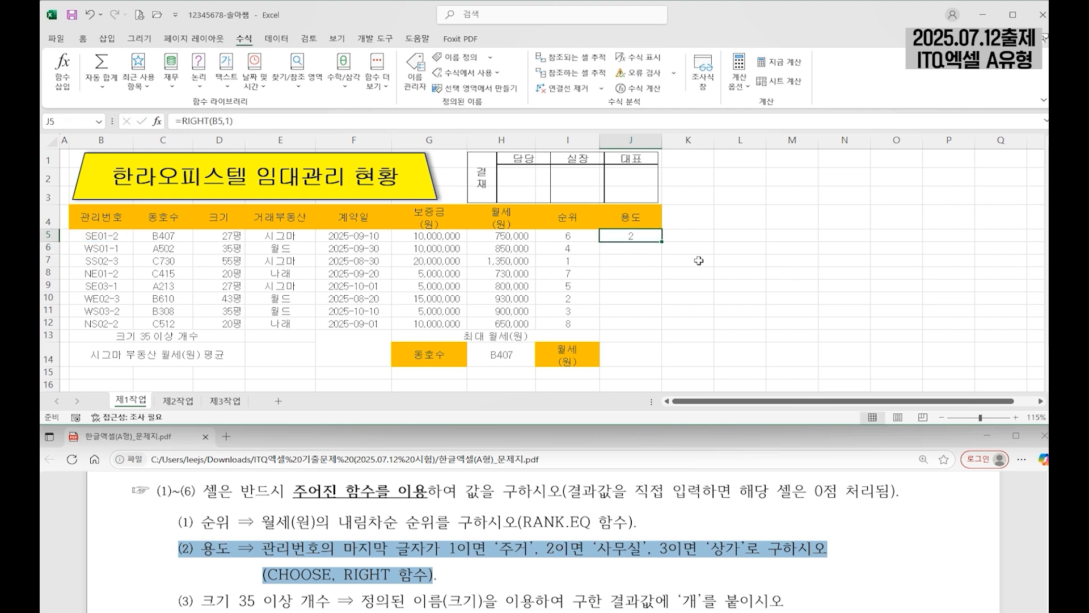
# Try wrapping J5's RIGHT(B5,1) in an IF function that tests whether it equals "1"
pyautogui.doubleClick(644, 235)
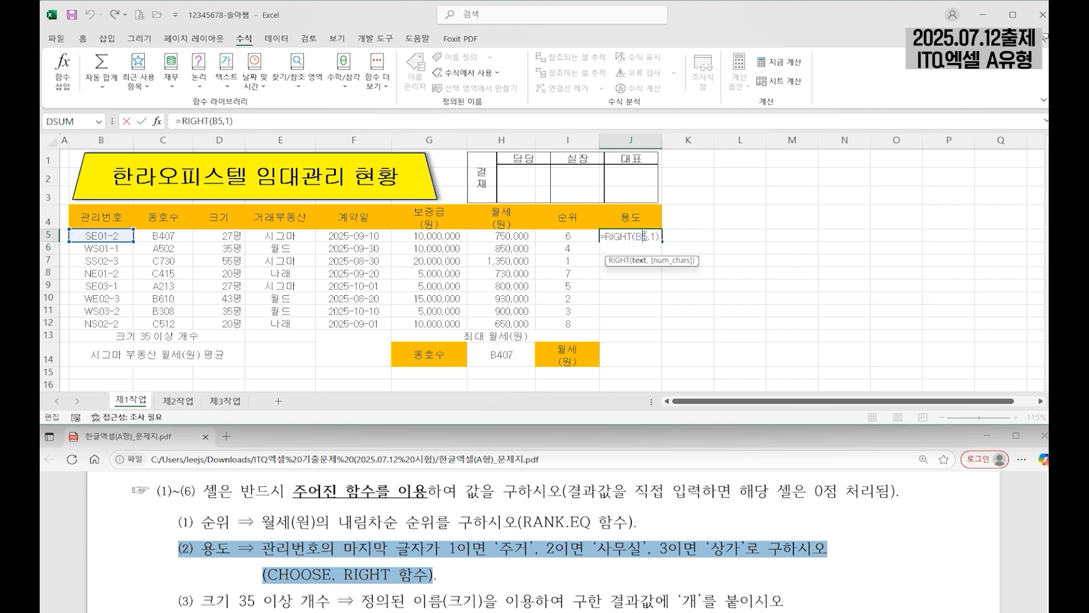
pyautogui.click(605, 237)
pyautogui.write('if(')
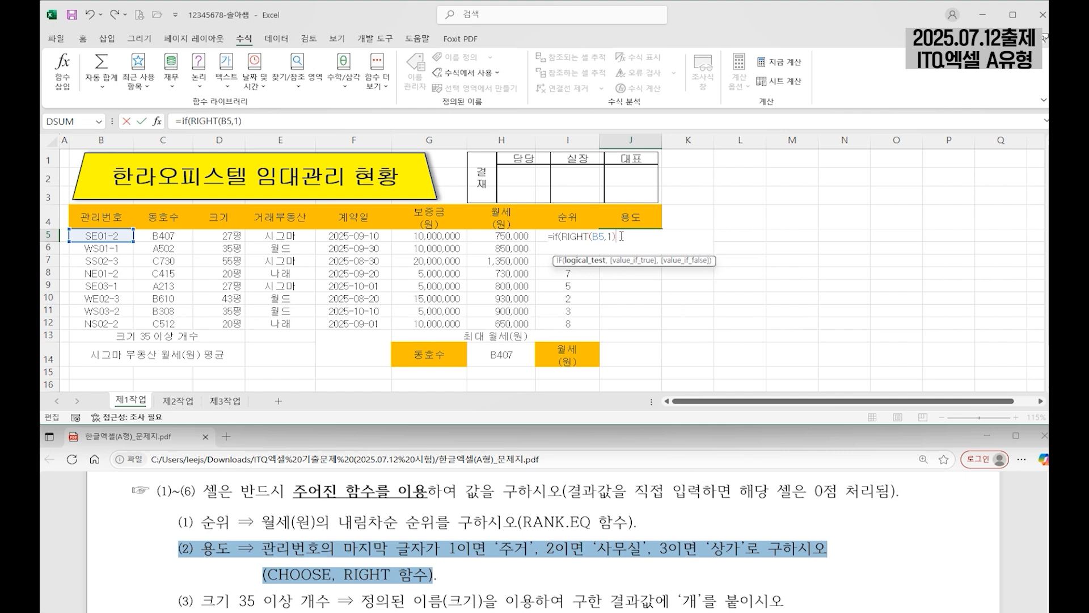
pyautogui.moveTo(616, 236); pyautogui.dragTo(559, 236)
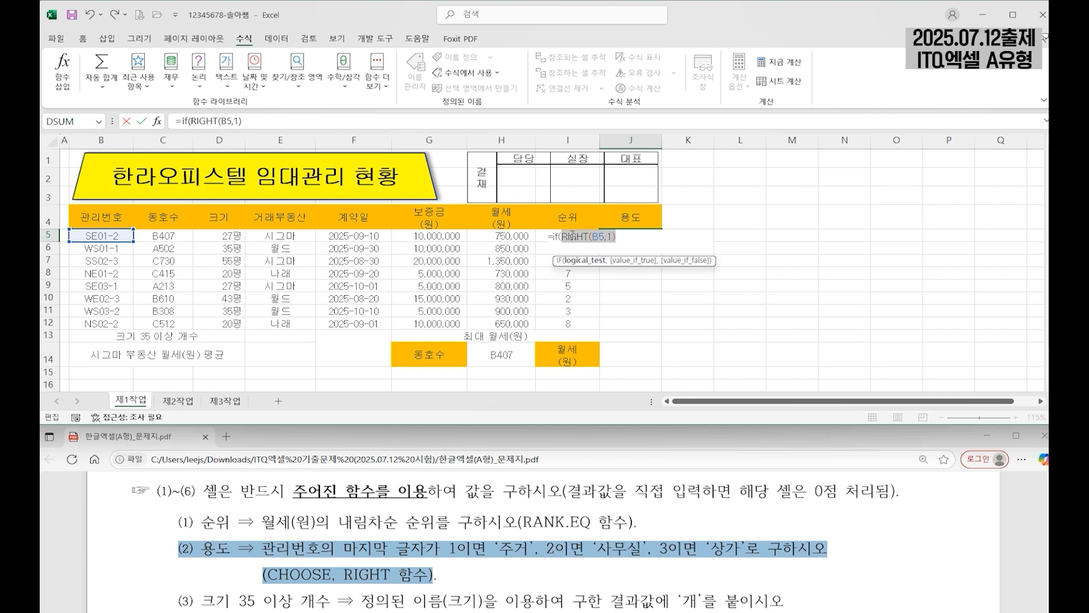
pyautogui.click(625, 237)
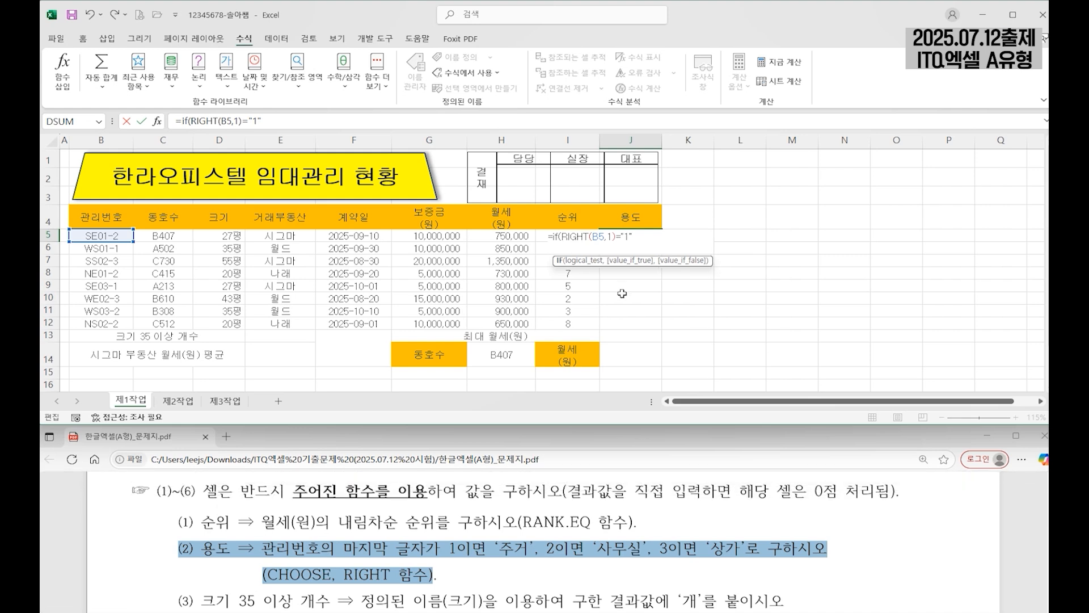
pyautogui.moveTo(633, 237); pyautogui.dragTo(617, 237)
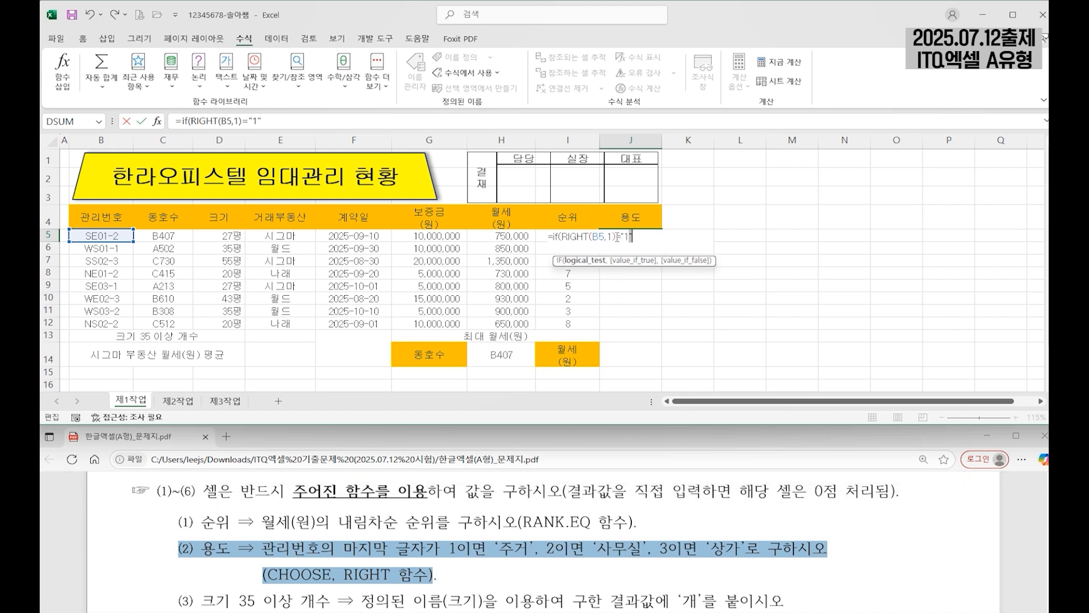
# Replace IF with CHOOSE in the J5 formula and remove the ="1" comparison, leaving RIGHT(B5,1) as the index number
pyautogui.click(559, 239)
pyautogui.press('BackSpace')
pyautogui.press('BackSpace')
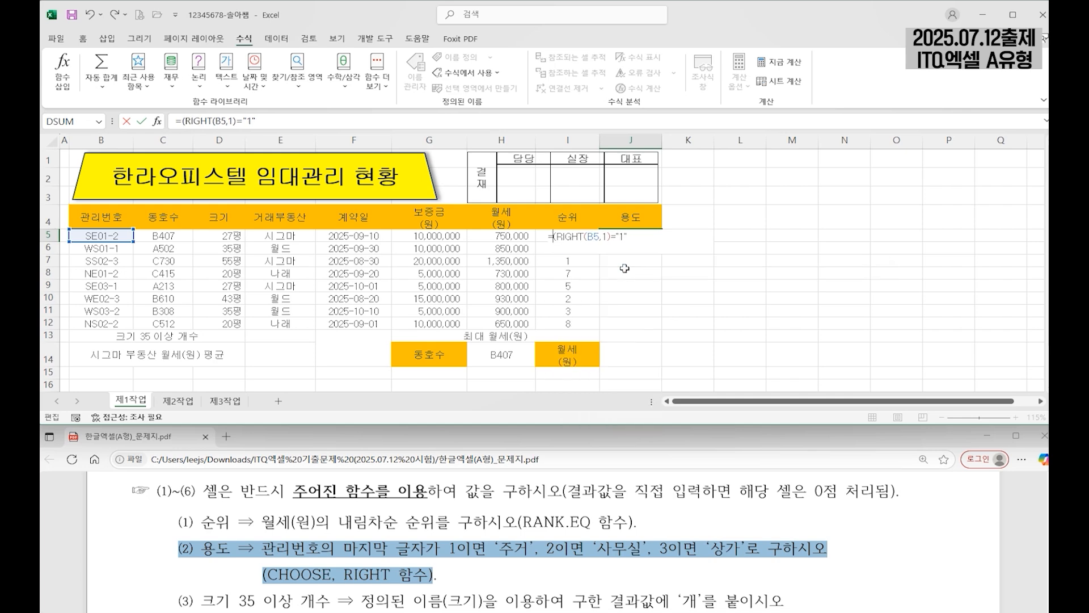
pyautogui.write('c')
pyautogui.write('hoos')
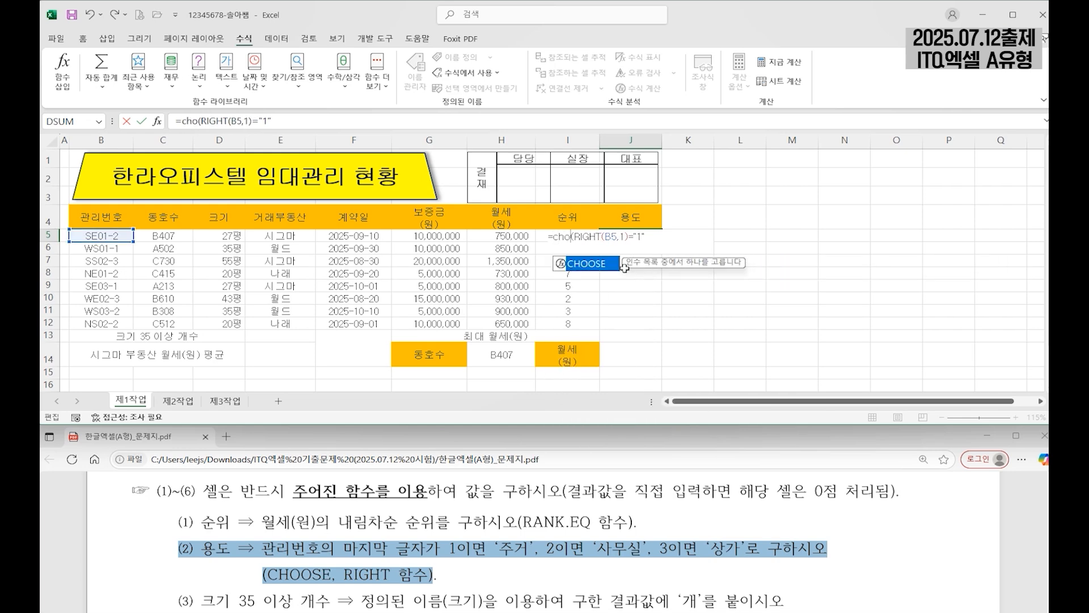
pyautogui.write('e')
pyautogui.click(677, 237)
pyautogui.press('BackSpace')
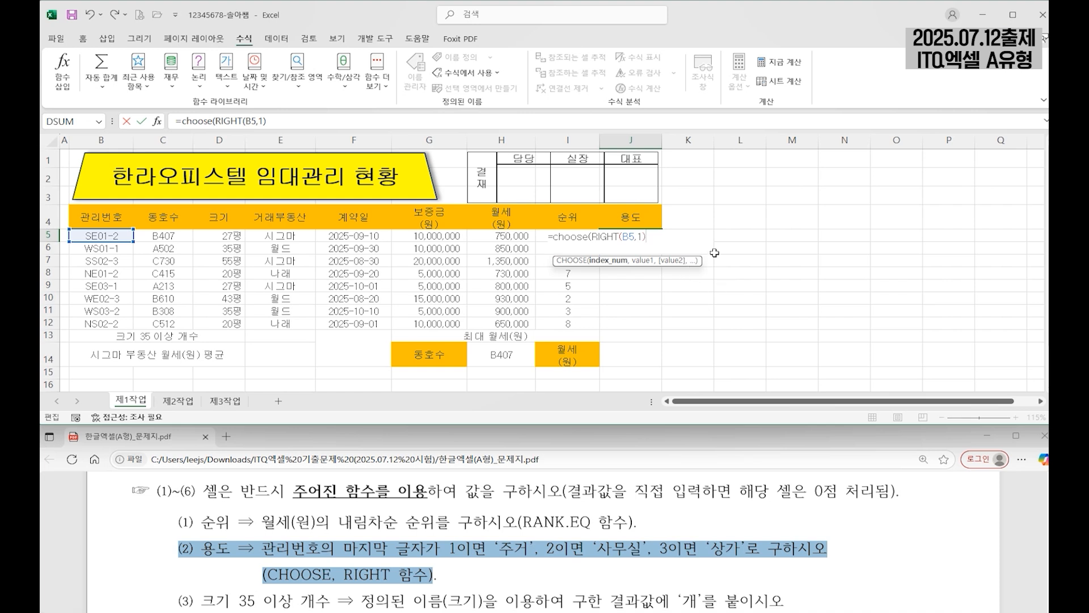
pyautogui.write(',')
pyautogui.moveTo(647, 236); pyautogui.dragTo(588, 229)
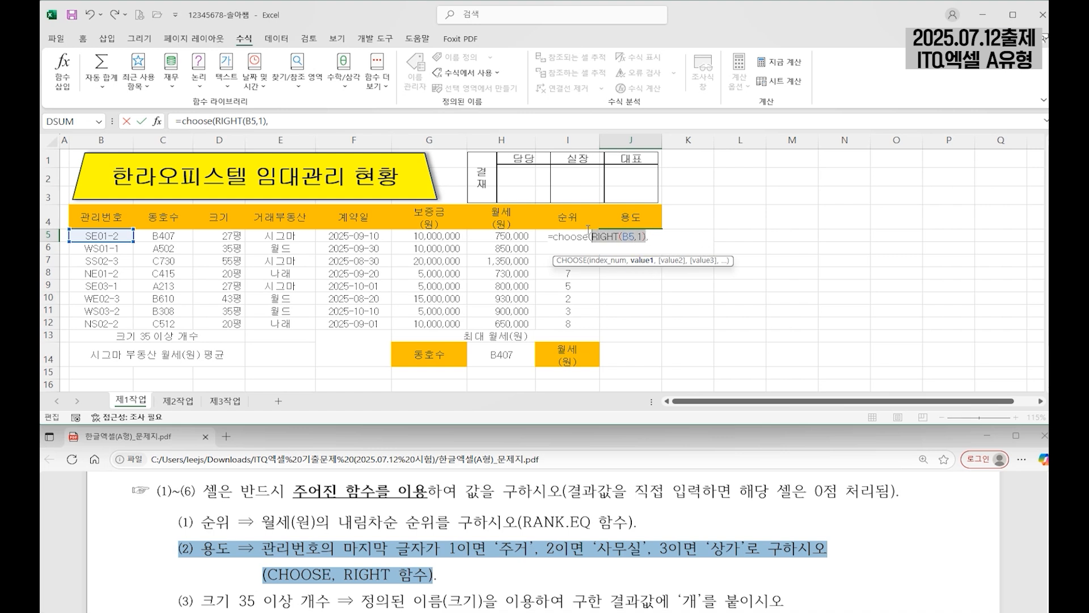
pyautogui.click(659, 239)
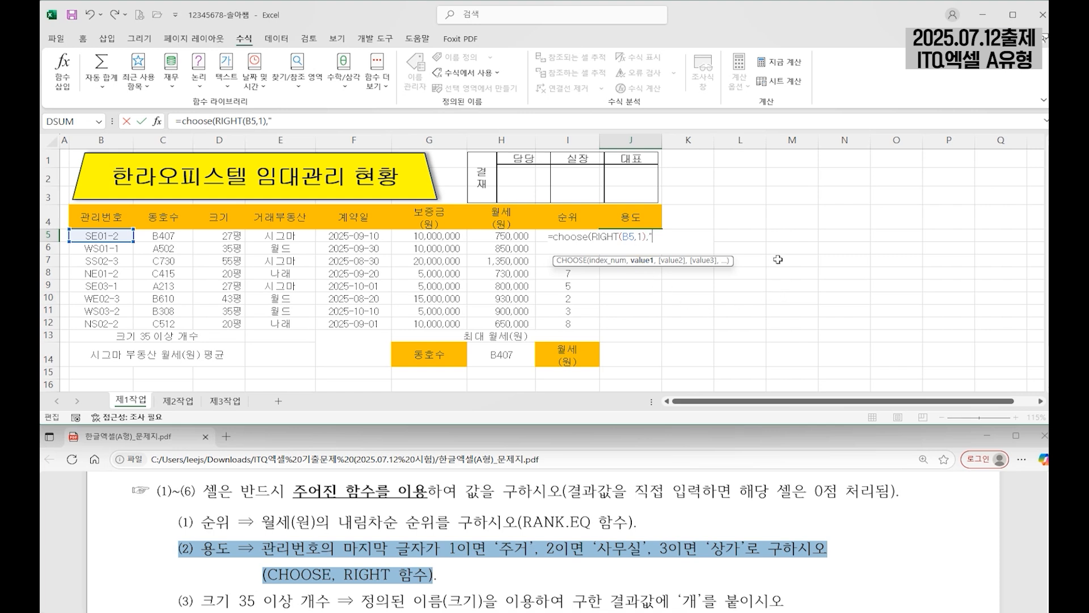
# Add "주거", "사무실" and "상가" as the values of J5's CHOOSE formula and close its parenthesis
pyautogui.press('BackSpace')
pyautogui.write('주거",')
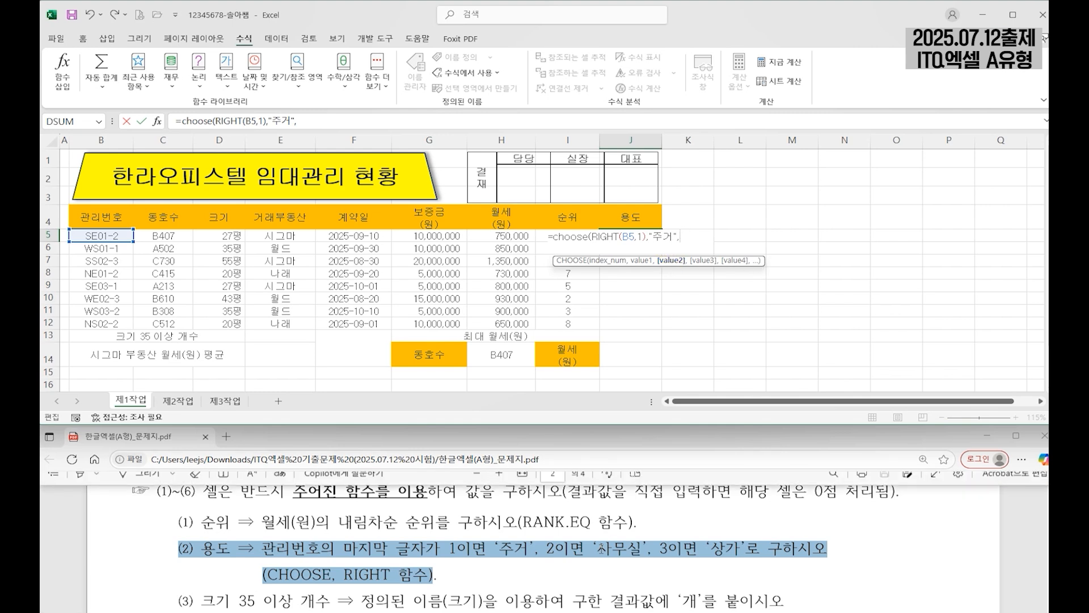
pyautogui.write('"사무실"')
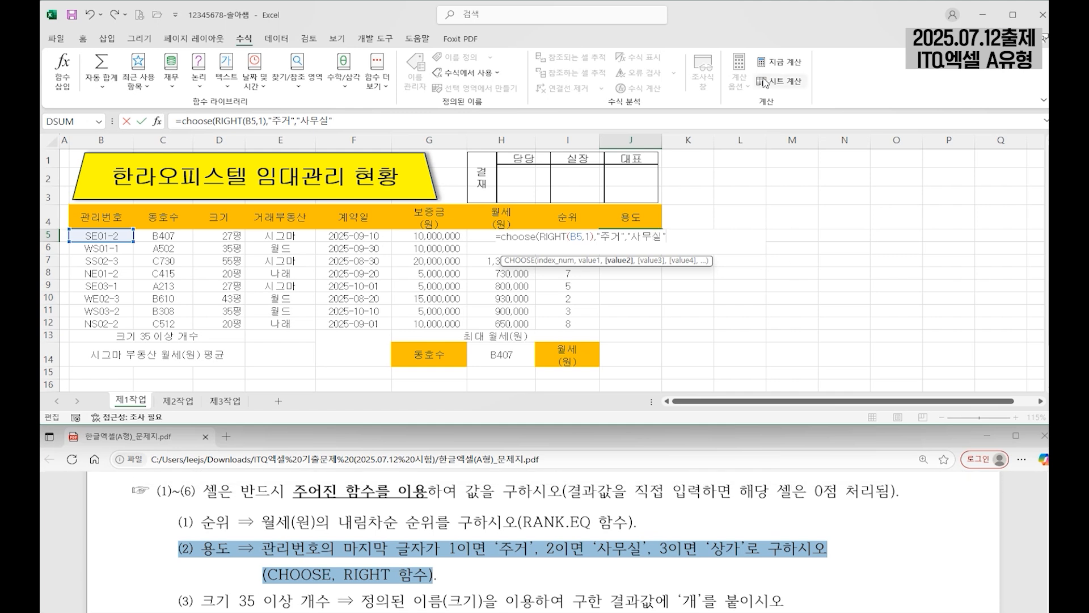
pyautogui.write(',')
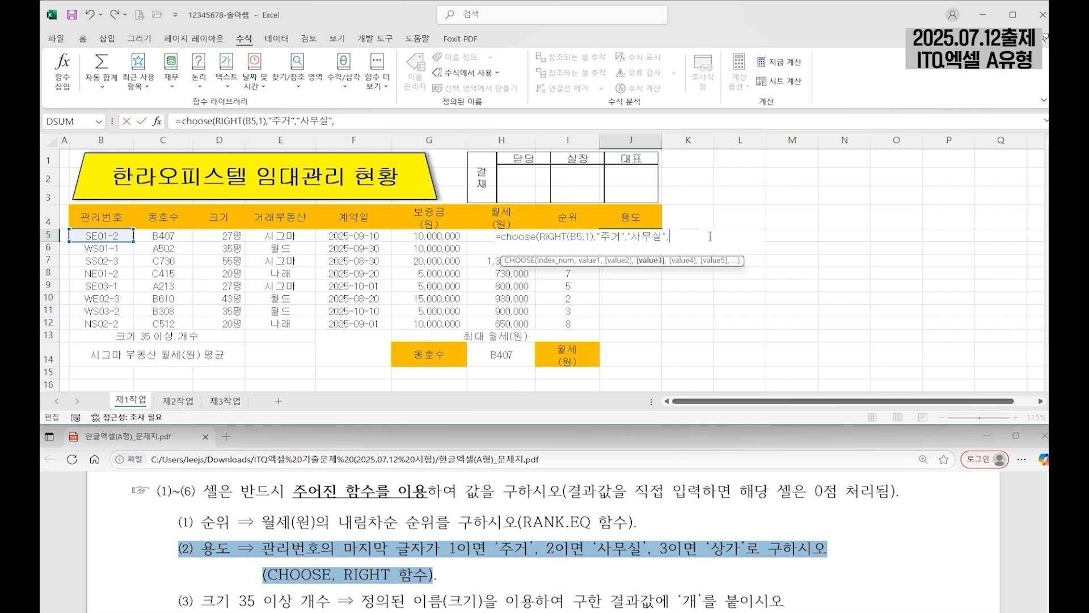
pyautogui.write('상가",')
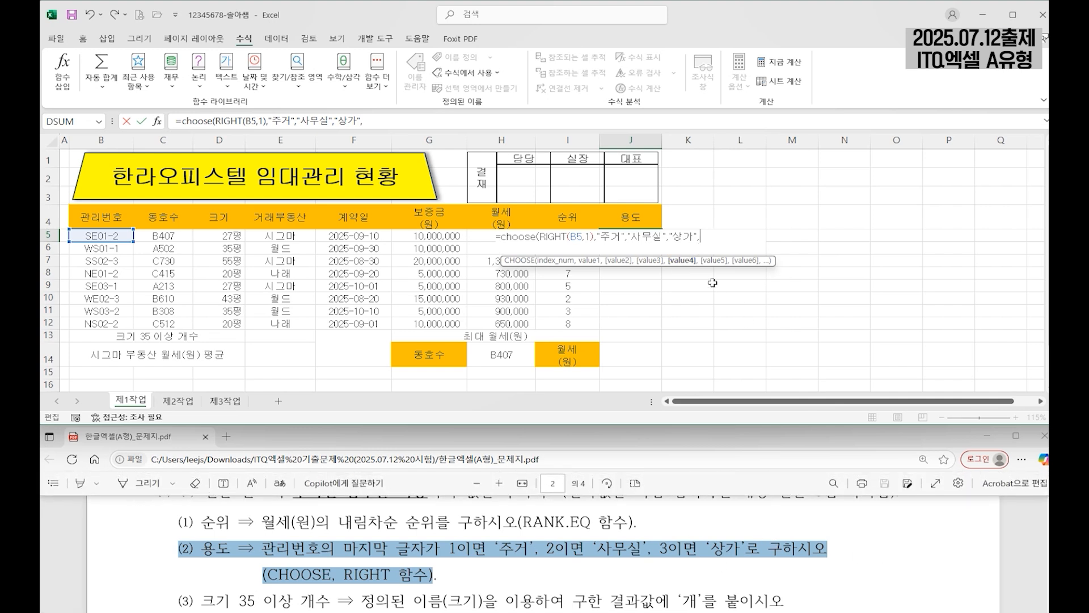
pyautogui.press('BackSpace')
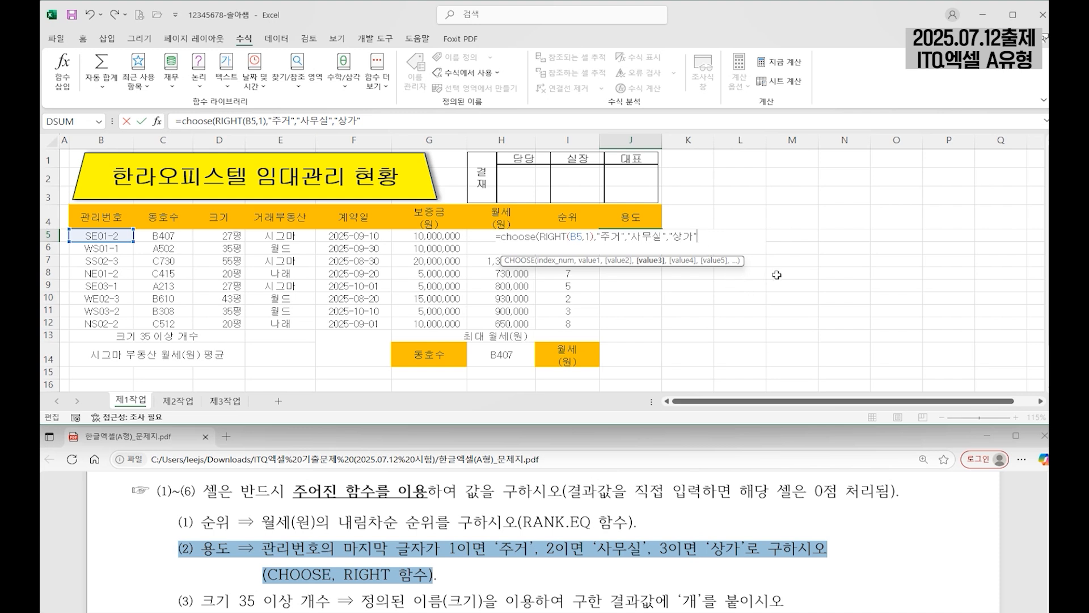
pyautogui.write(')')
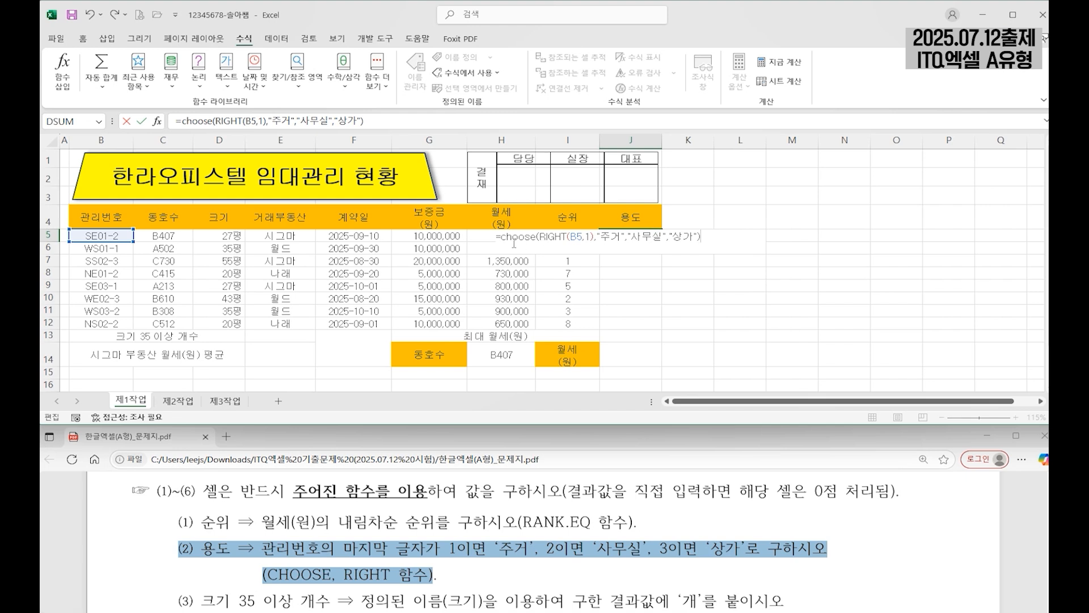
# Check the RIGHT(B5,1) index and each of the three value arguments in J5's CHOOSE formula, then enter the formula
pyautogui.moveTo(540, 236); pyautogui.dragTo(594, 236)
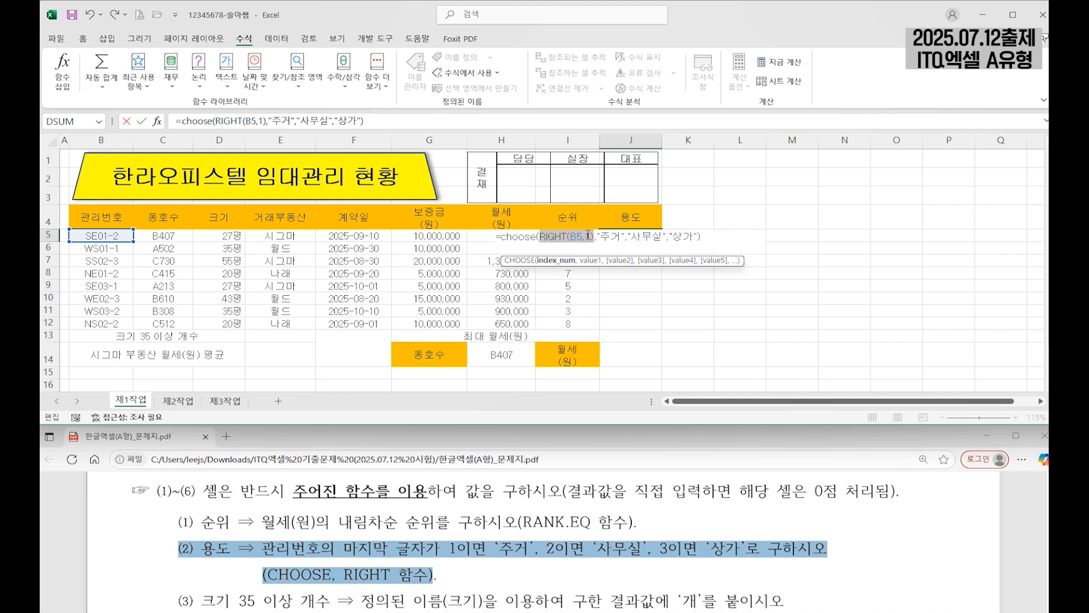
pyautogui.moveTo(599, 237); pyautogui.dragTo(621, 237)
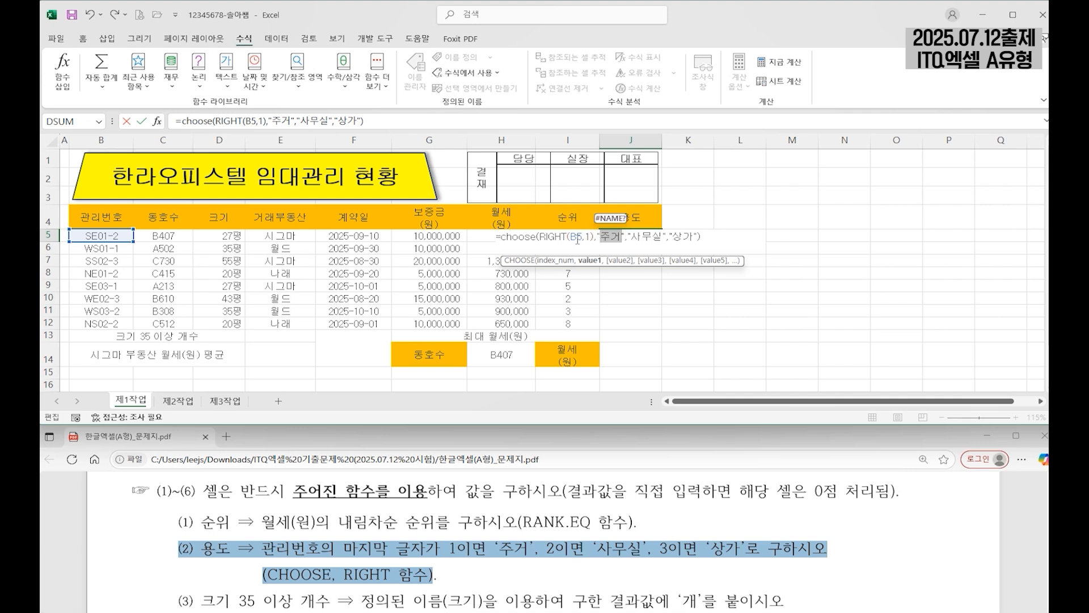
pyautogui.moveTo(633, 238); pyautogui.dragTo(662, 238)
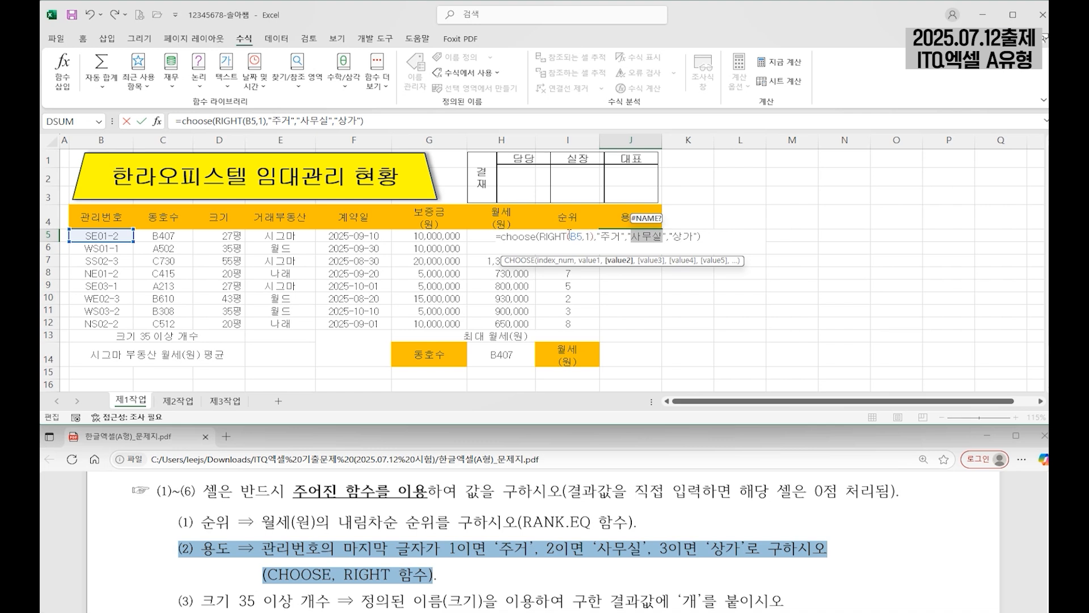
pyautogui.moveTo(673, 238); pyautogui.dragTo(694, 239)
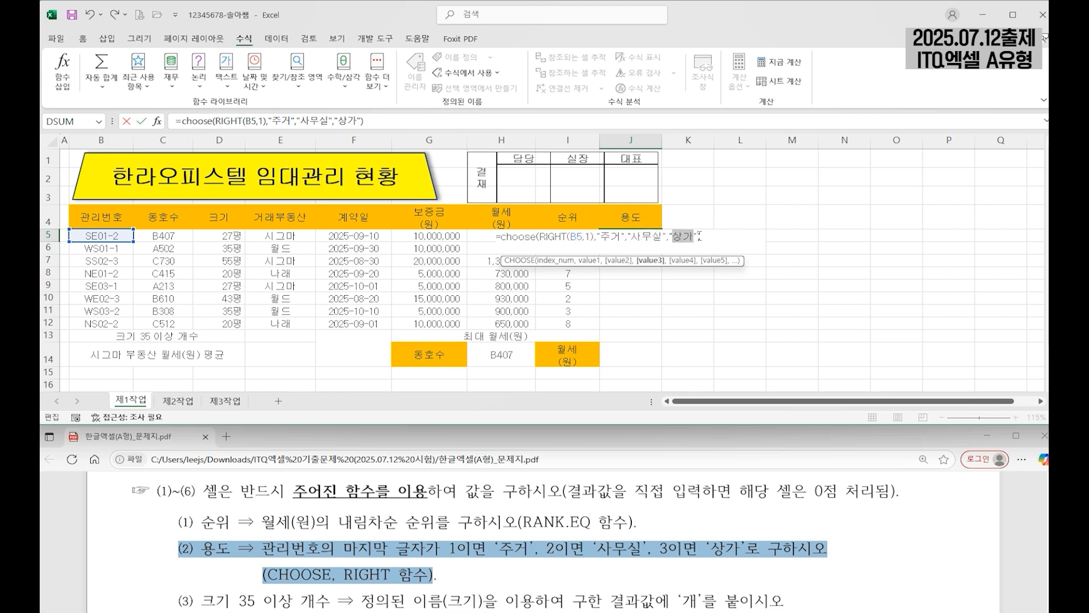
pyautogui.click(717, 239)
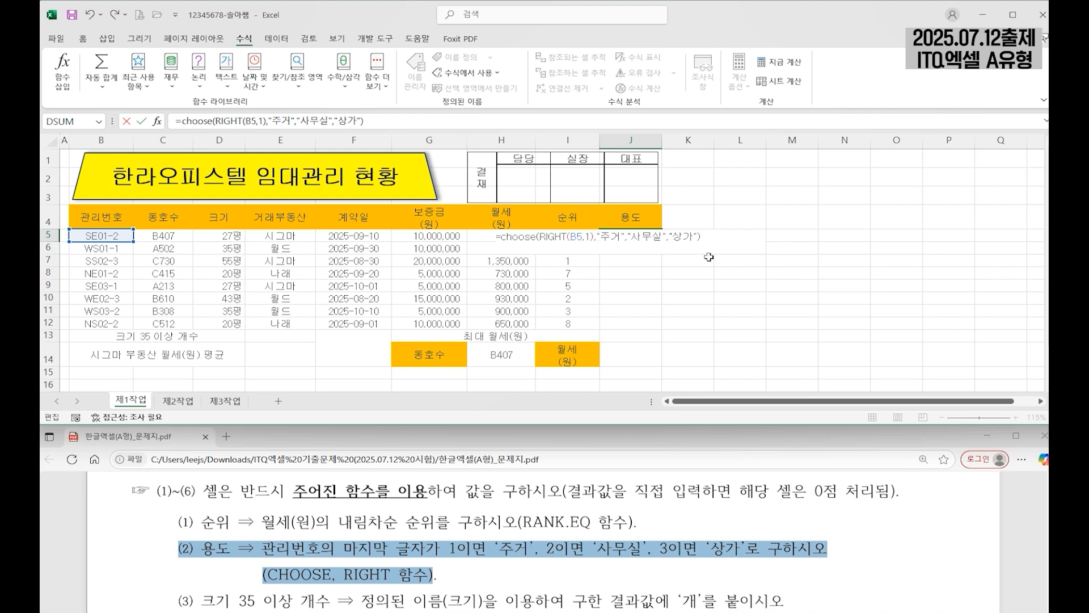
pyautogui.press('Return')
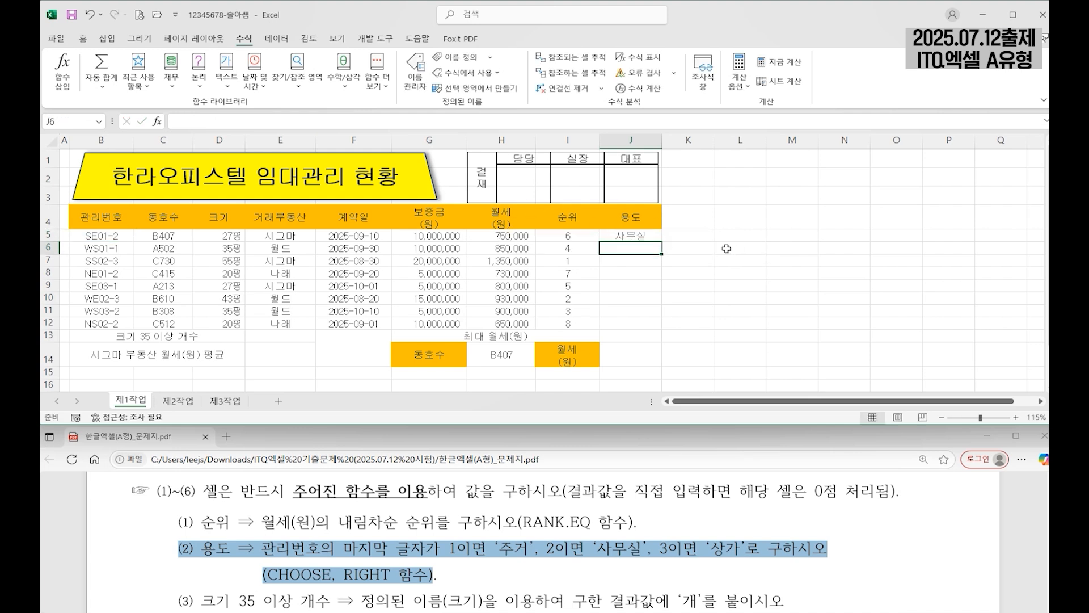
# Fill the J5 용도 formula down to J12 and check the cell reference in the copied J10 formula
pyautogui.click(630, 233)
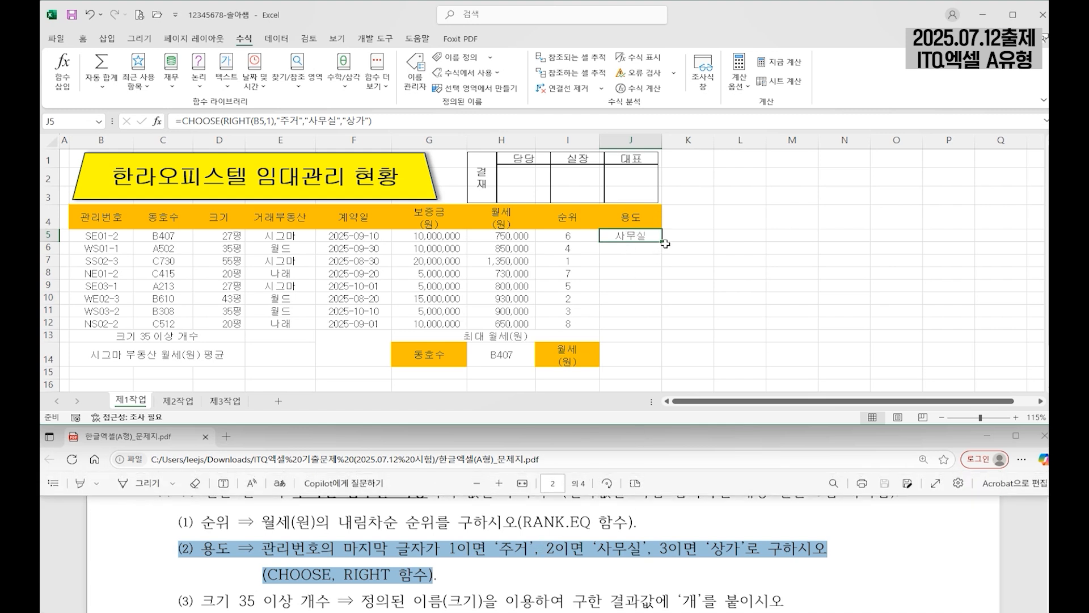
pyautogui.moveTo(661, 242); pyautogui.dragTo(647, 334)
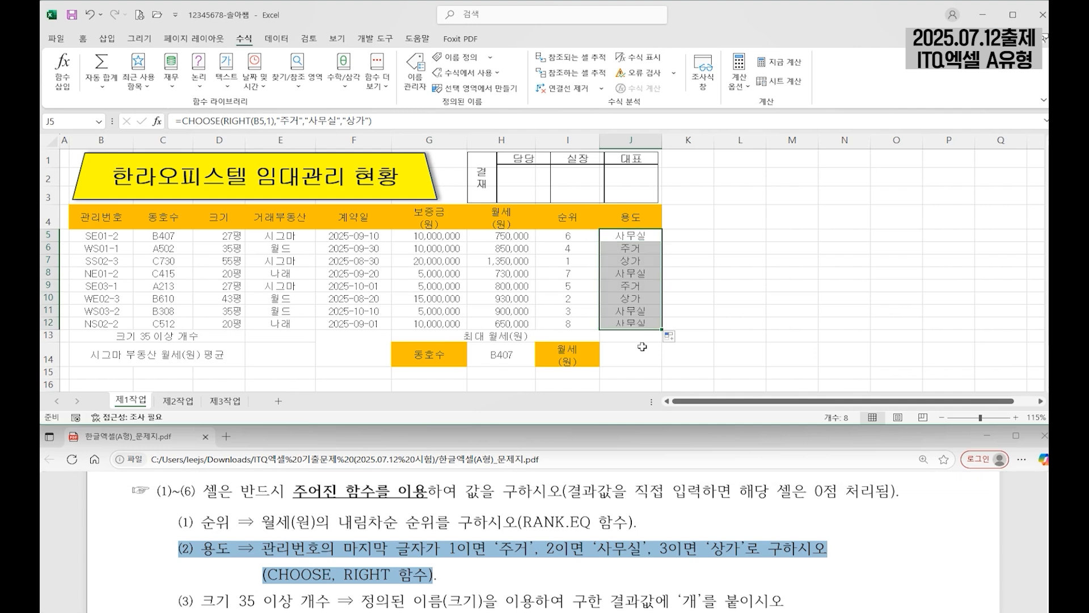
pyautogui.click(629, 299)
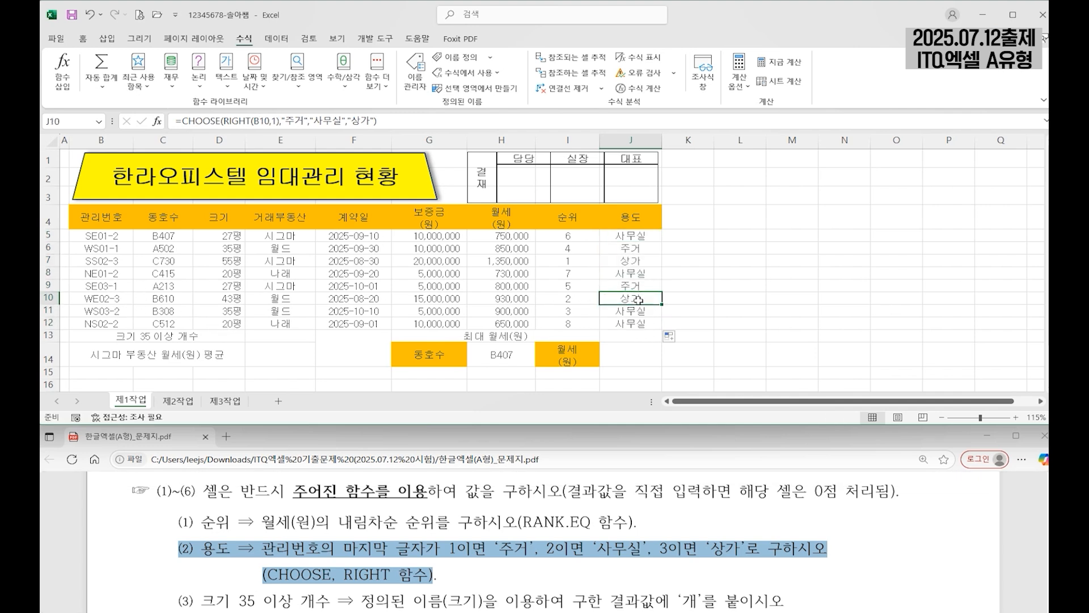
# Find condition (3) in the exam sheet and enter =COUNTIF(크기,">=35") in E13, using the defined name 크기 as the range
pyautogui.click(366, 542)
pyautogui.scroll(-2, 361, 545)
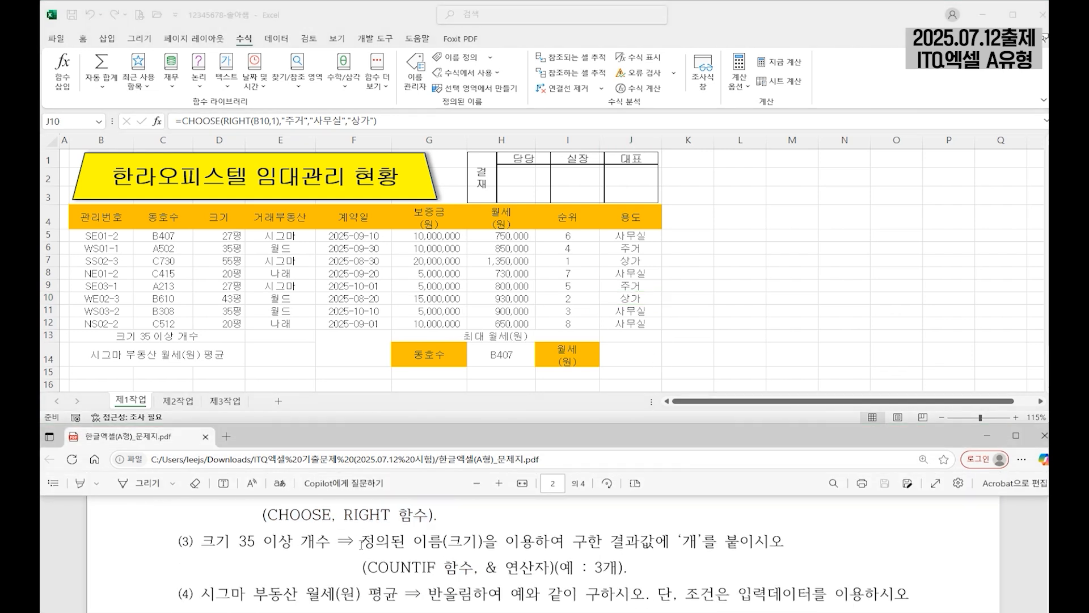
pyautogui.click(281, 336)
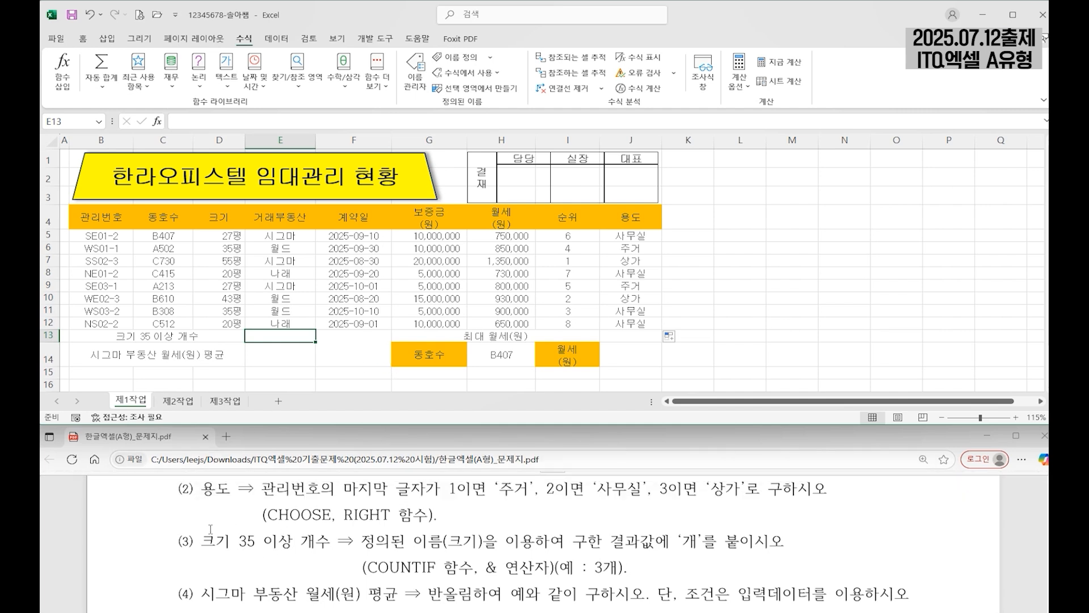
pyautogui.click(305, 337)
pyautogui.write('=cou')
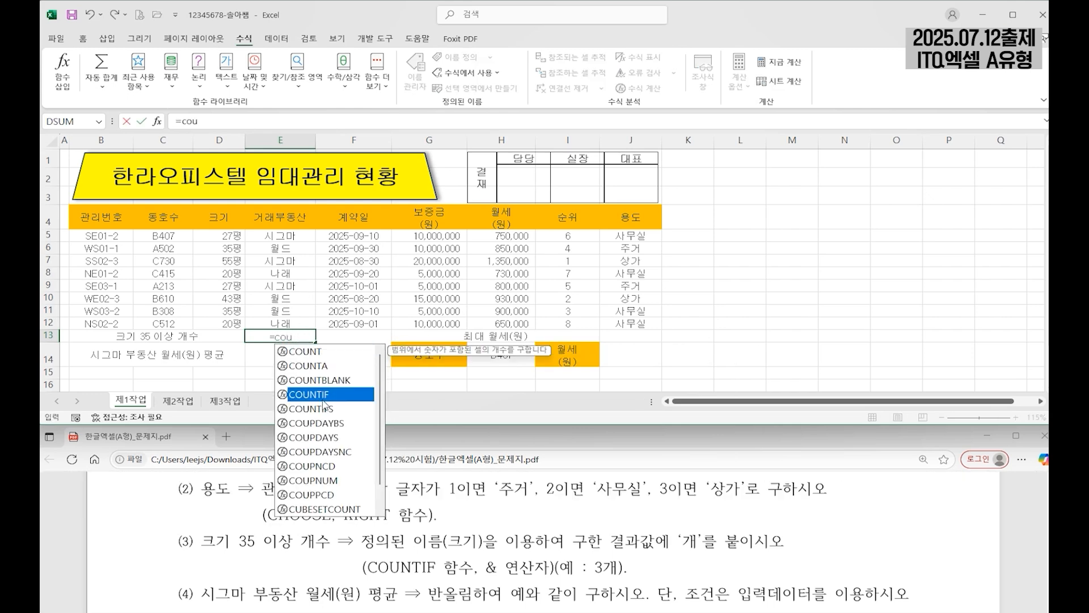
pyautogui.doubleClick(323, 396)
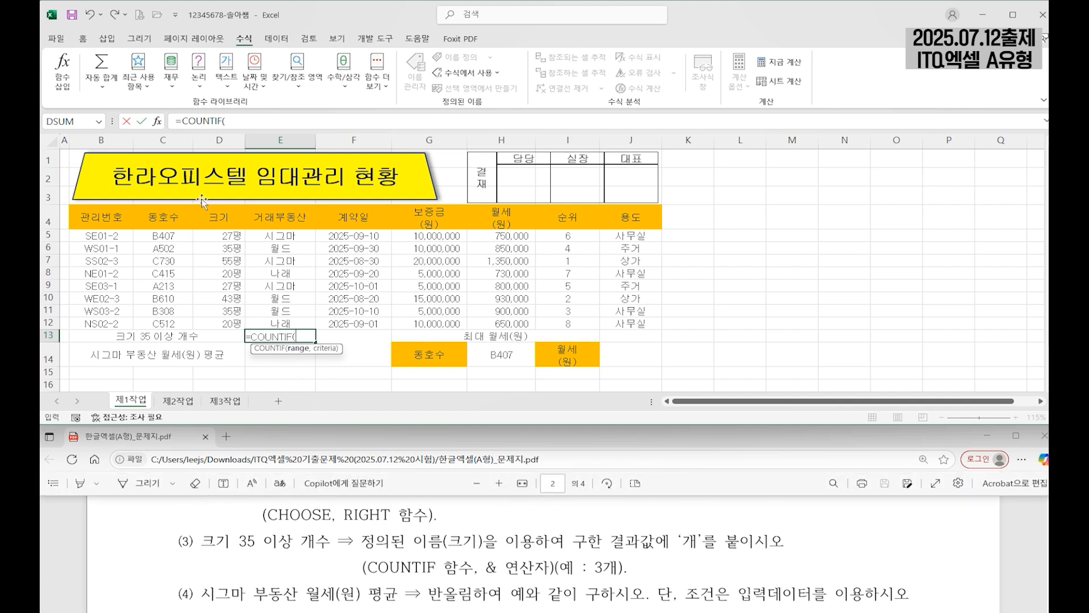
pyautogui.moveTo(230, 236); pyautogui.dragTo(232, 322)
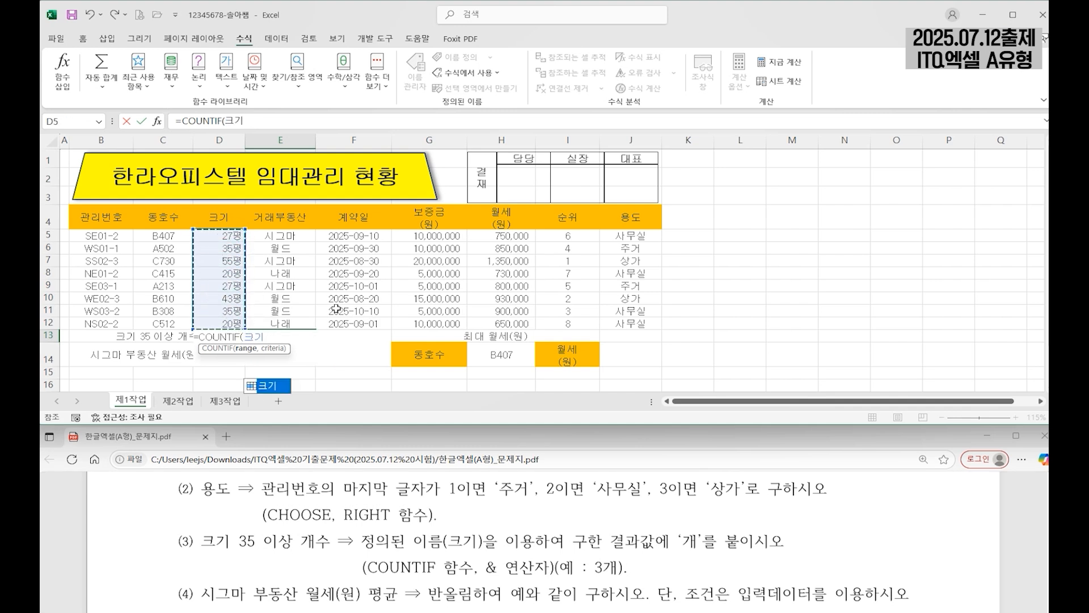
pyautogui.write(',">=35')
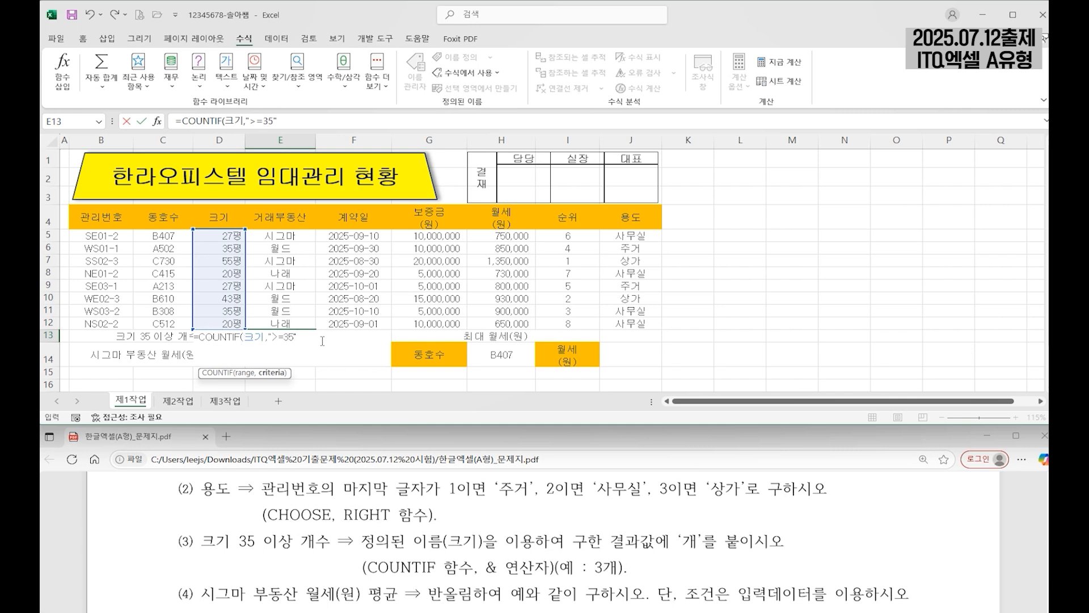
pyautogui.write(')')
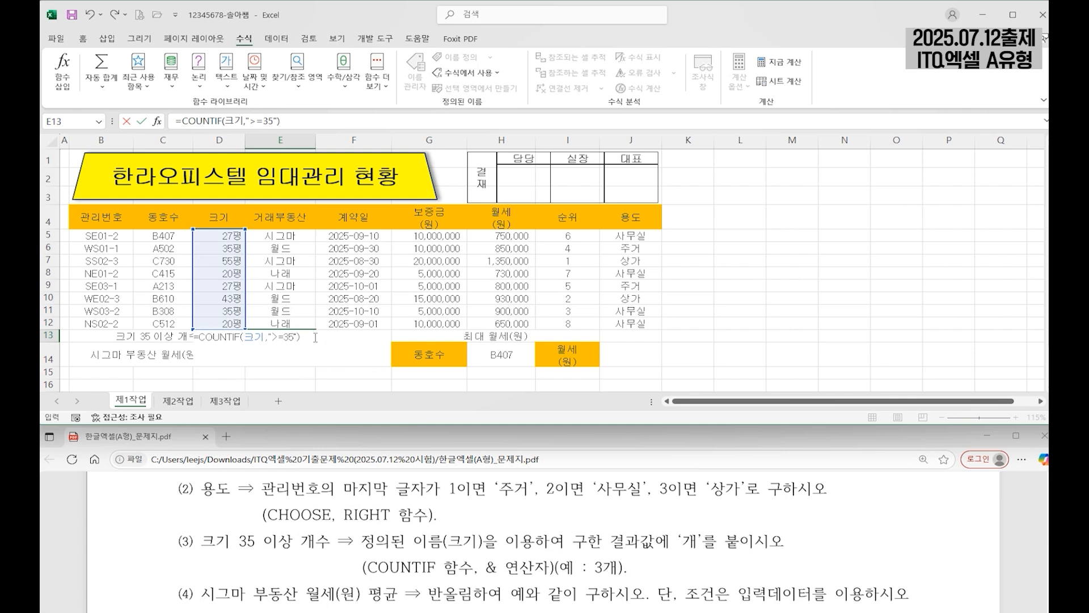
pyautogui.press('Return')
# Append &"개" to the COUNTIF formula in E13
pyautogui.click(293, 336)
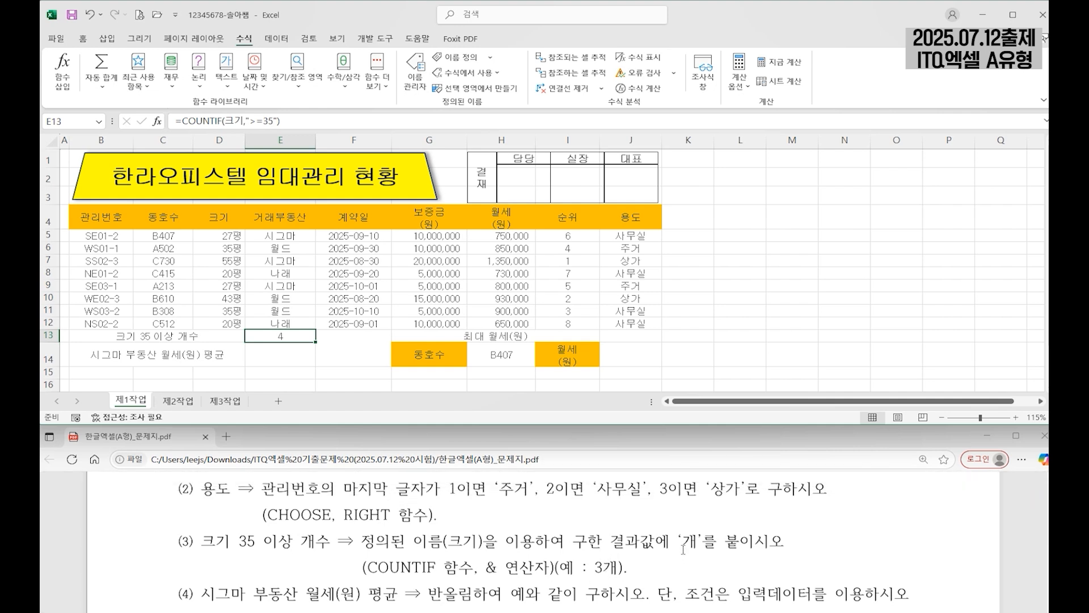
pyautogui.doubleClick(308, 336)
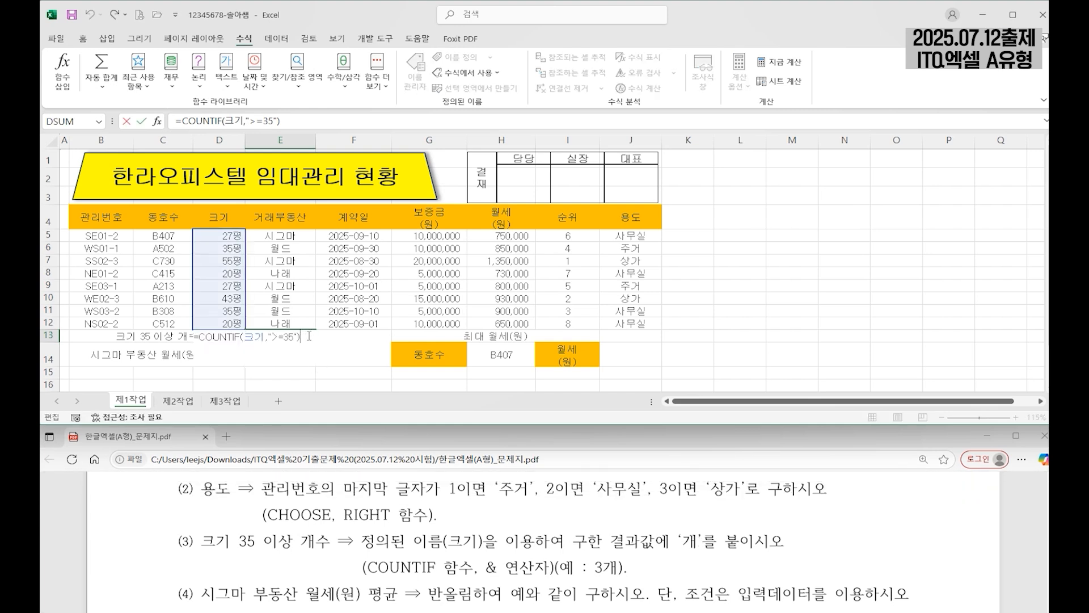
pyautogui.write('&"개')
pyautogui.click(327, 339)
pyautogui.moveTo(302, 338); pyautogui.dragTo(330, 336)
pyautogui.click(329, 336)
pyautogui.hotkey('ctrl', 'Return')
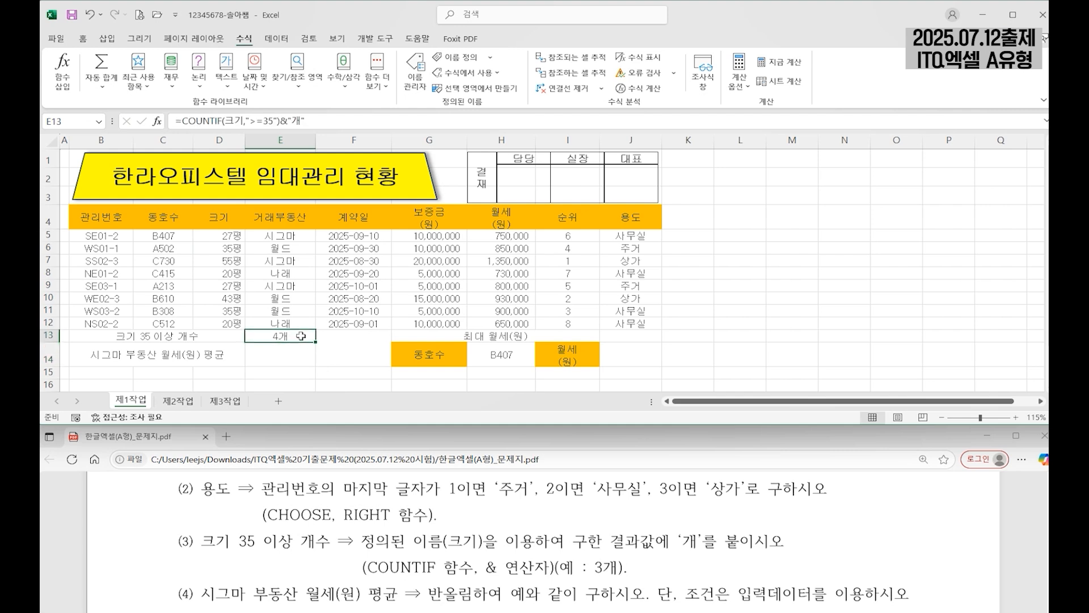
# Highlight condition (4) in the exam sheet and start a DAVERAGE formula in E14 with E4:H12 as the database
pyautogui.click(420, 541)
pyautogui.scroll(-2, 420, 540)
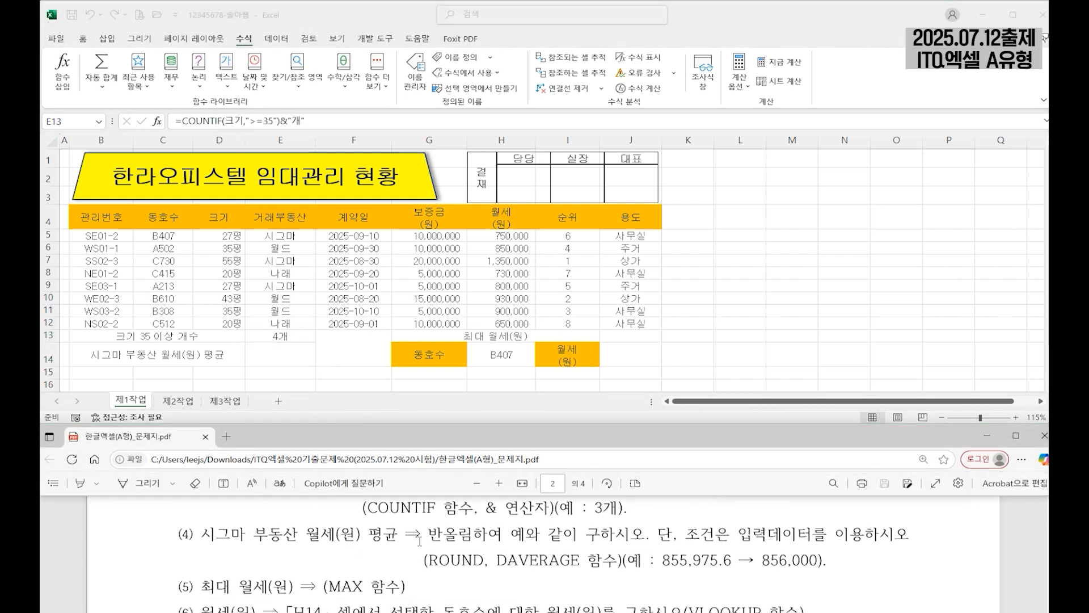
pyautogui.moveTo(196, 533); pyautogui.dragTo(828, 560)
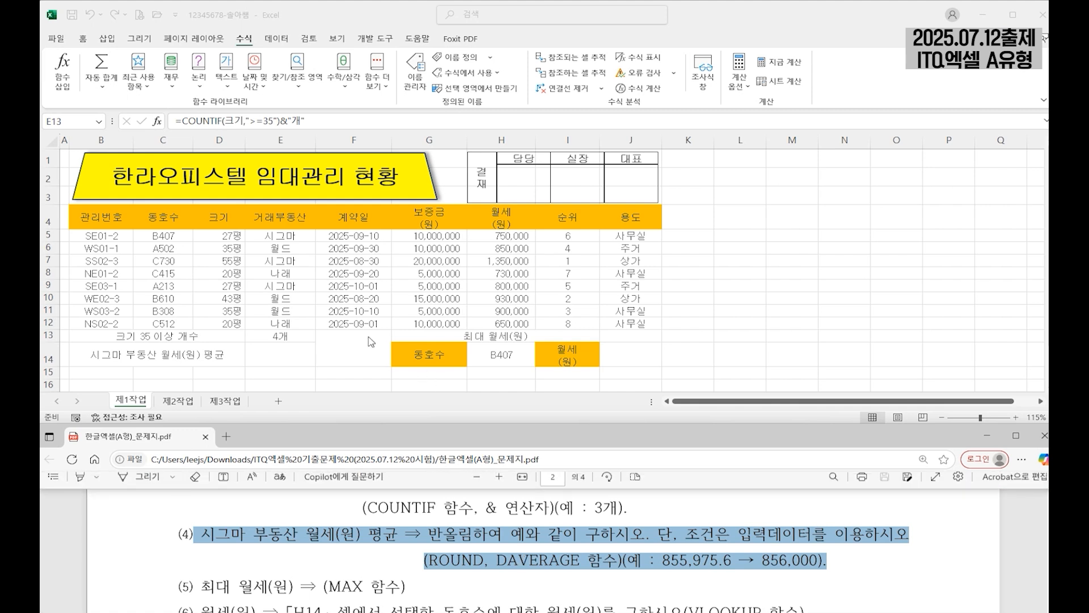
pyautogui.click(276, 355)
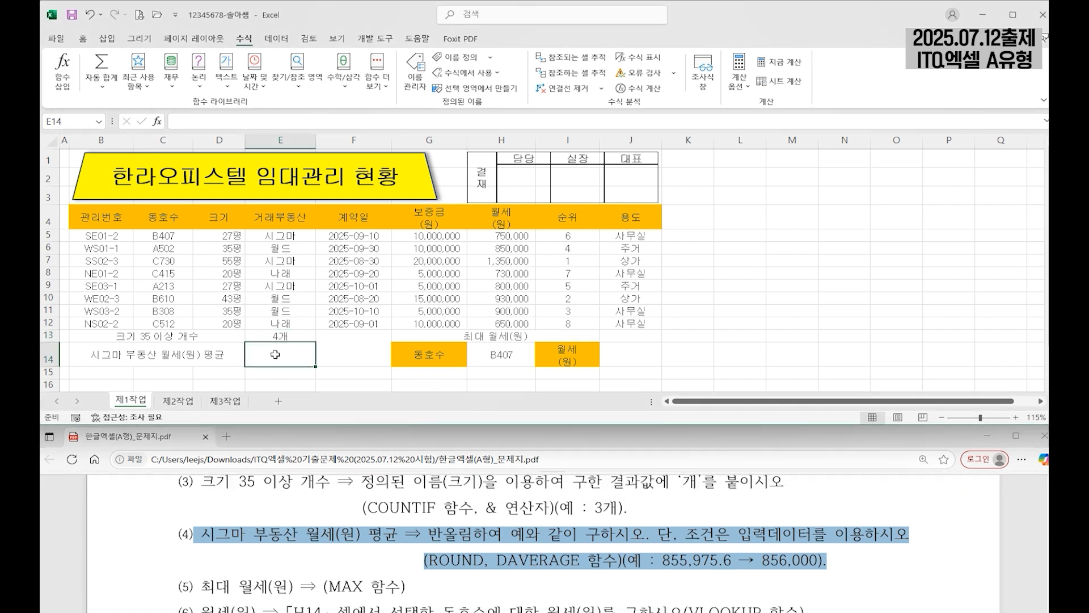
pyautogui.write('=ㅇ')
pyautogui.press('BackSpace')
pyautogui.press('Hangul')
pyautogui.write('daver')
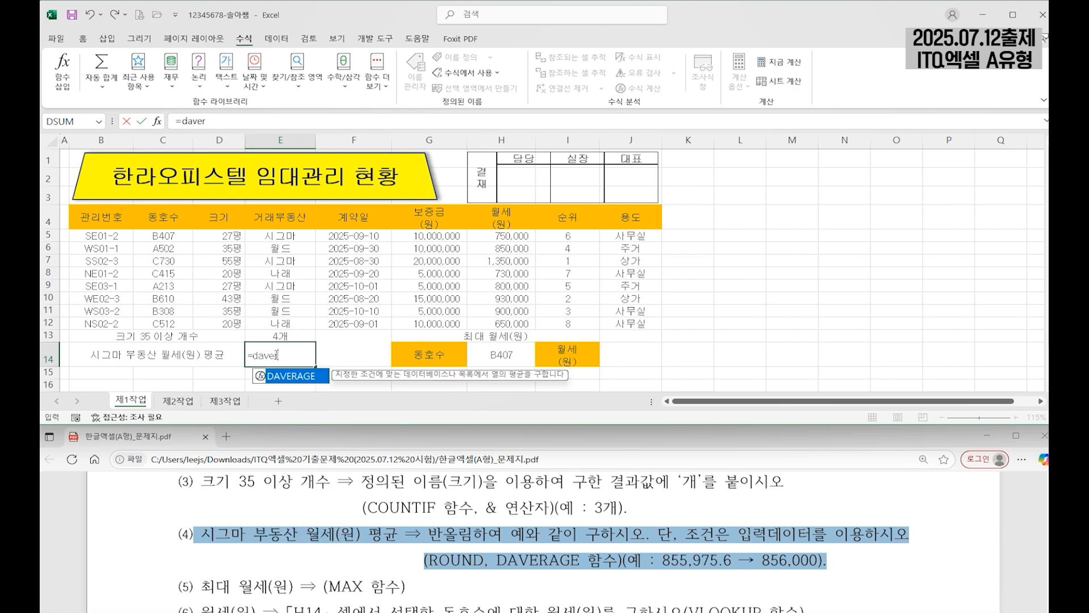
pyautogui.doubleClick(311, 379)
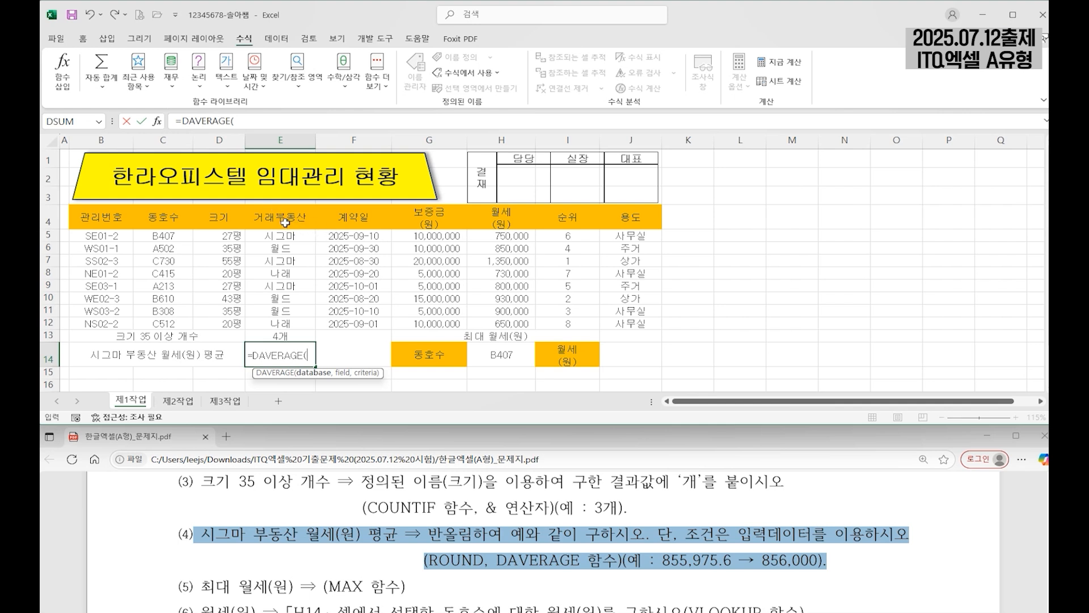
pyautogui.moveTo(273, 217); pyautogui.dragTo(507, 325)
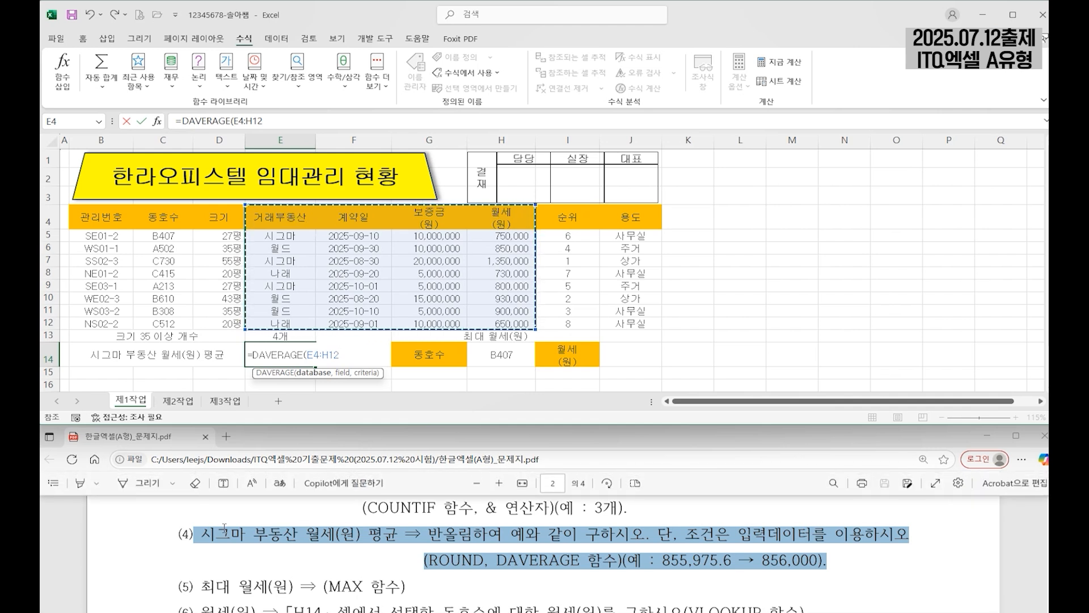
# Set E14's DAVERAGE field argument to the 월세(원) header H4, trying the column number 4 as an alternative before restoring H4
pyautogui.write(',')
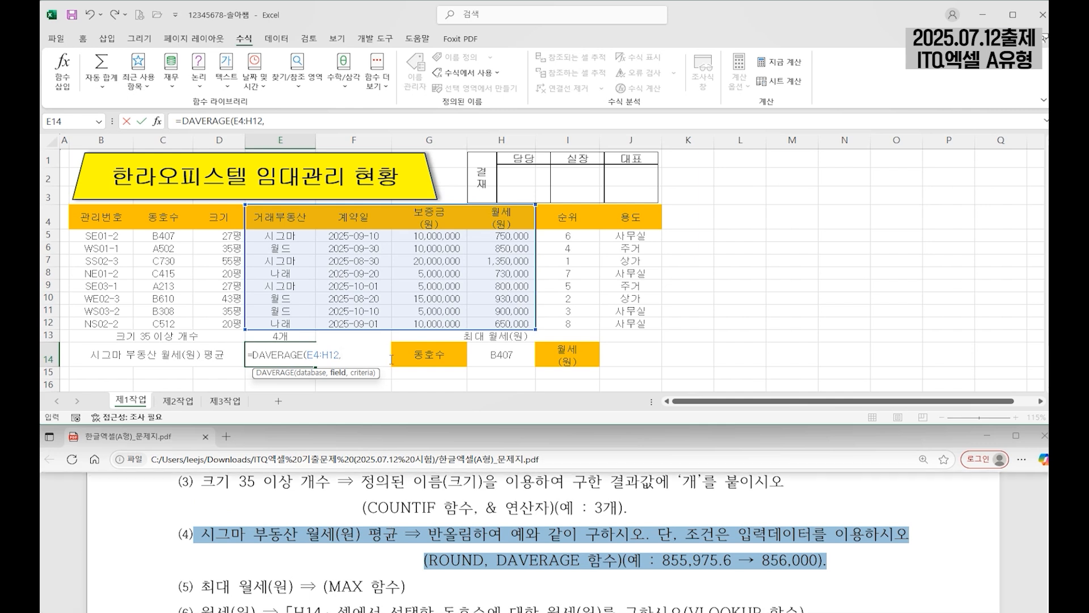
pyautogui.click(499, 221)
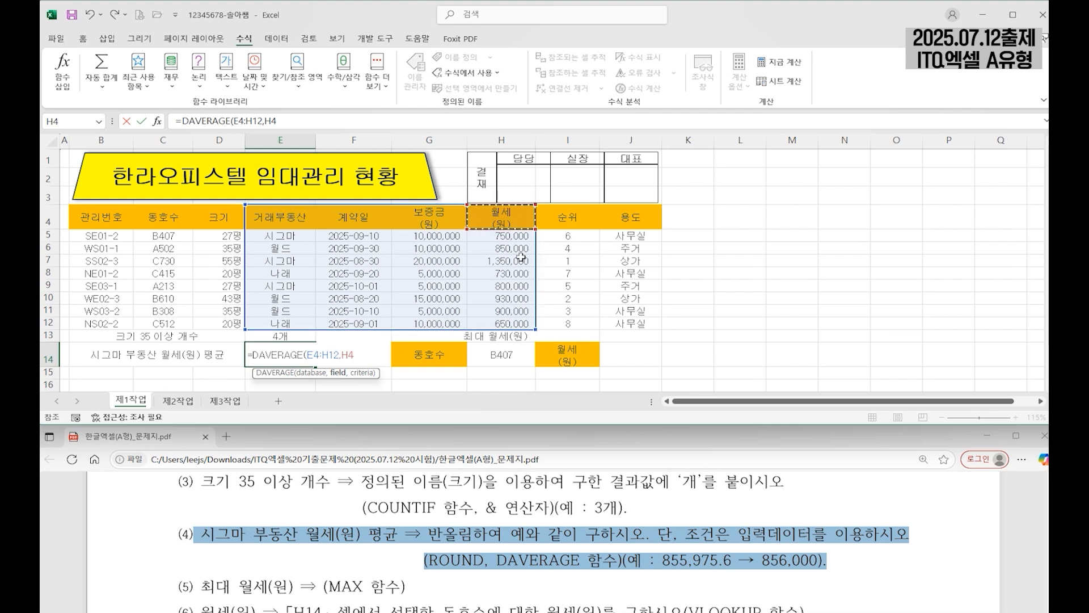
pyautogui.moveTo(356, 356); pyautogui.dragTo(341, 356)
pyautogui.write('4')
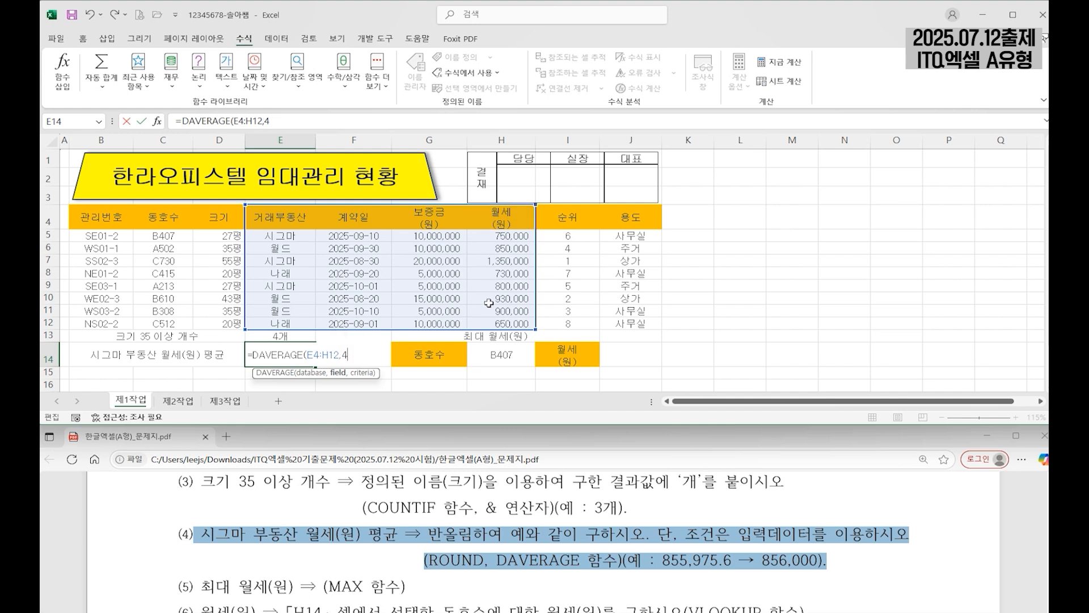
pyautogui.click(505, 218)
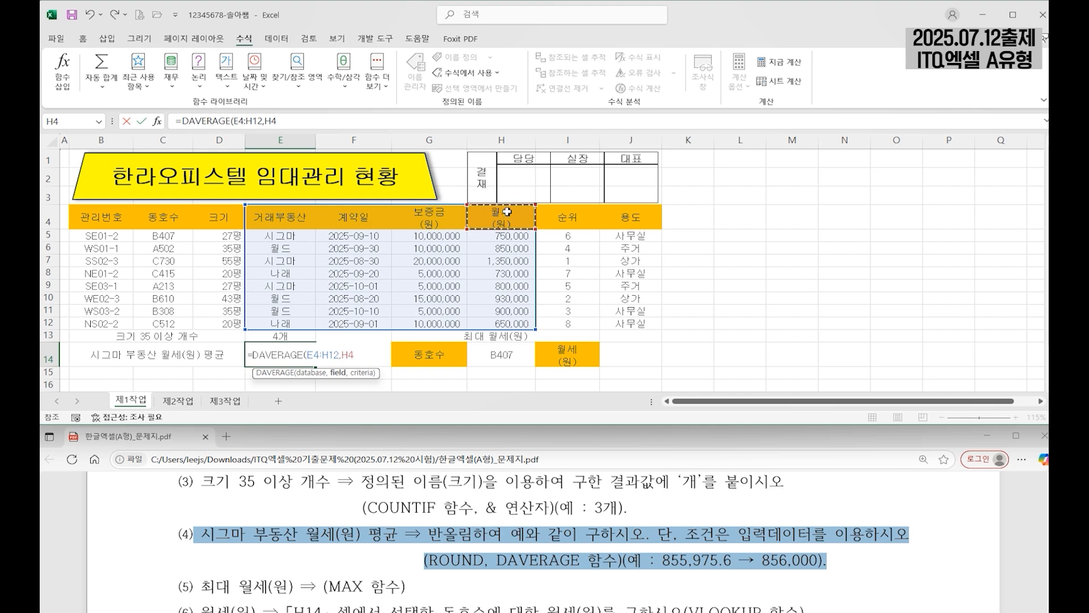
# Set the criteria of E14's DAVERAGE formula to E4:E5 and complete it as =DAVERAGE(E4:H12,H4,E4:E5)
pyautogui.write(',')
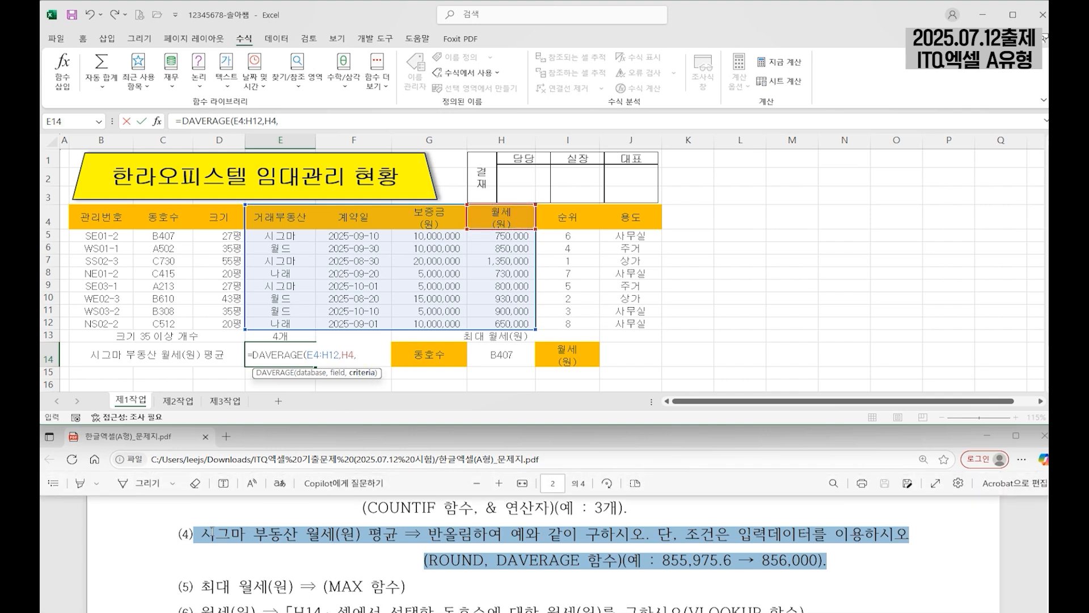
pyautogui.click(281, 217)
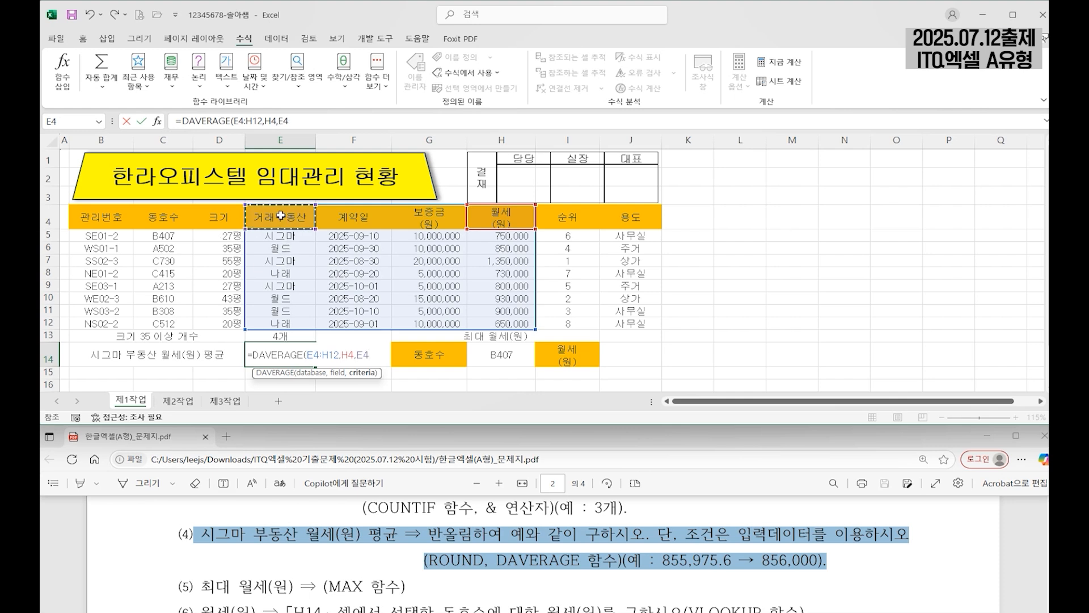
pyautogui.moveTo(281, 229); pyautogui.dragTo(269, 242)
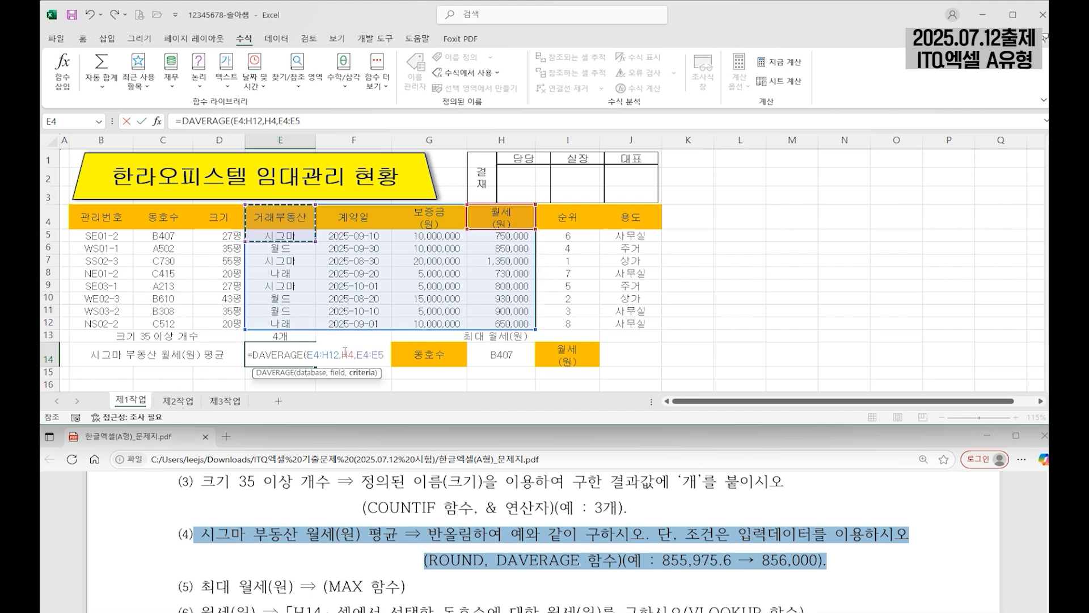
pyautogui.click(359, 355)
pyautogui.write(')')
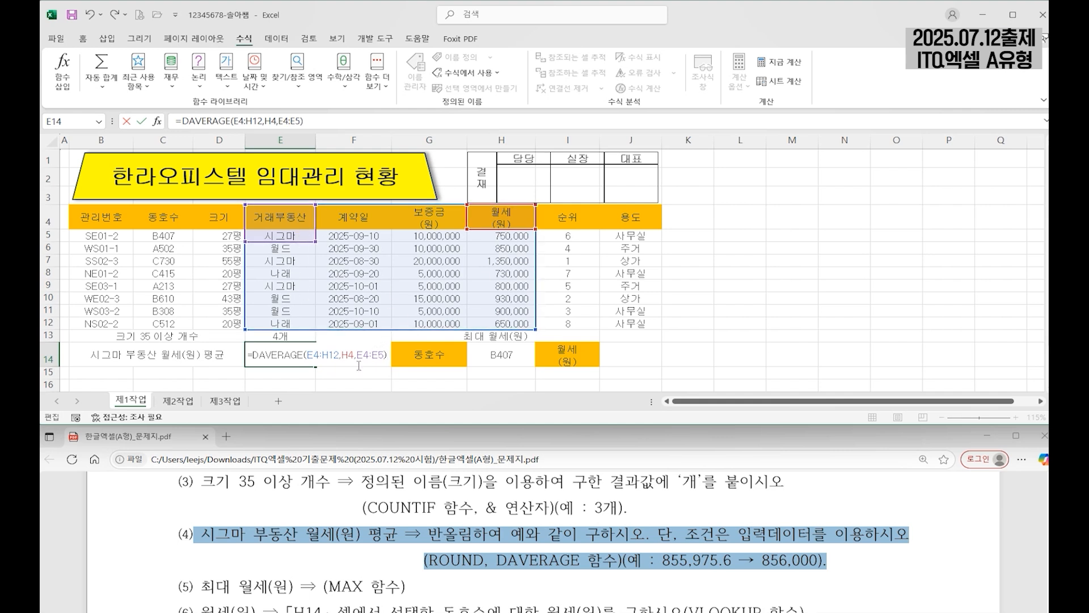
pyautogui.press('Return')
pyautogui.press('Up')
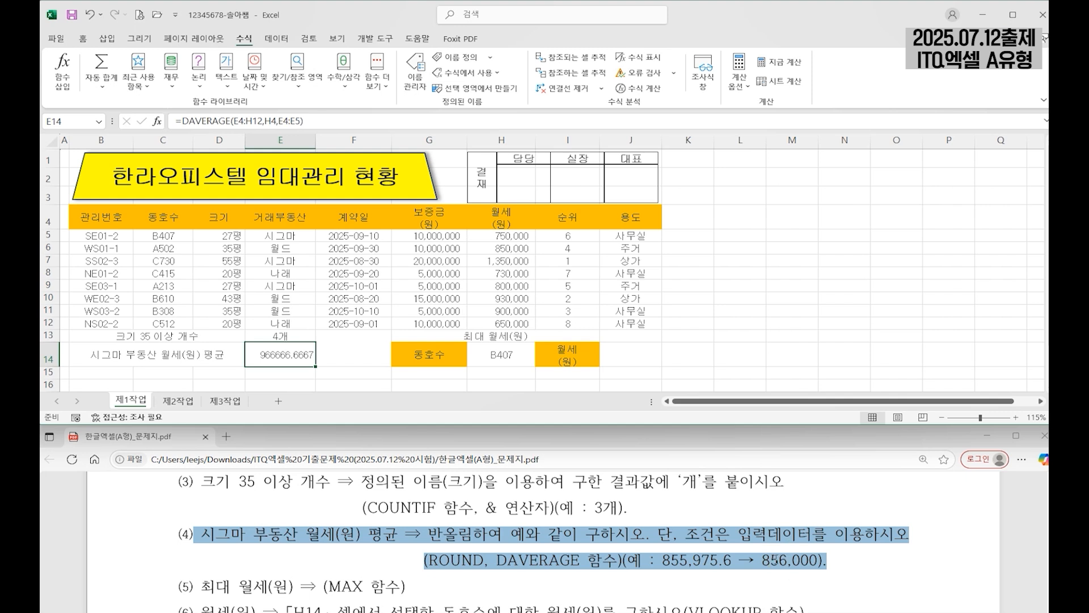
# Wrap E14's DAVERAGE formula in a ROUND function so that the average is its number argument
pyautogui.doubleClick(256, 356)
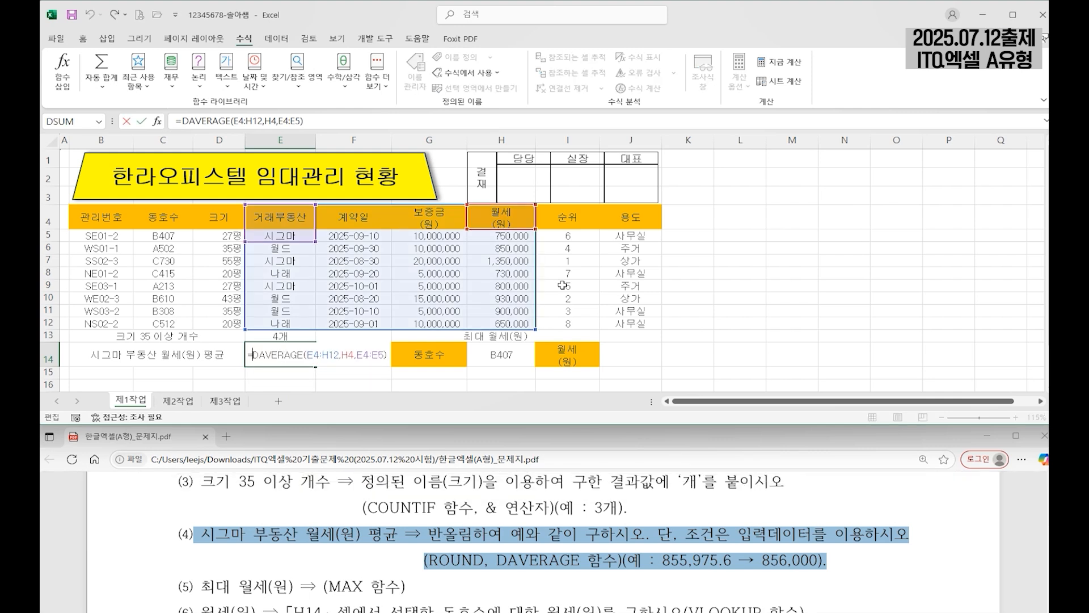
pyautogui.write('ro')
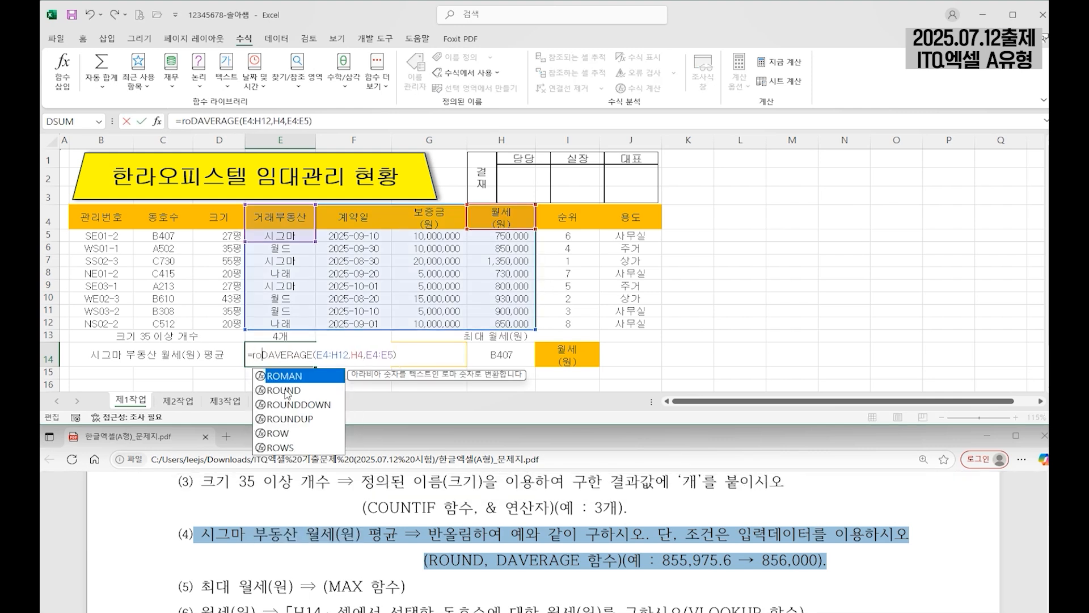
pyautogui.doubleClick(285, 391)
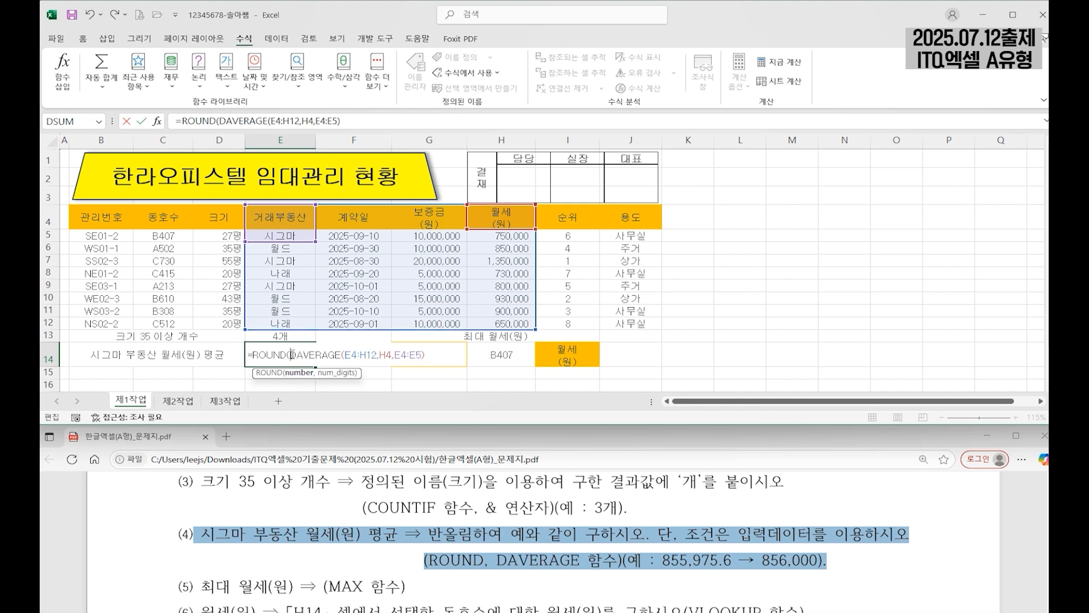
pyautogui.moveTo(290, 356); pyautogui.dragTo(448, 355)
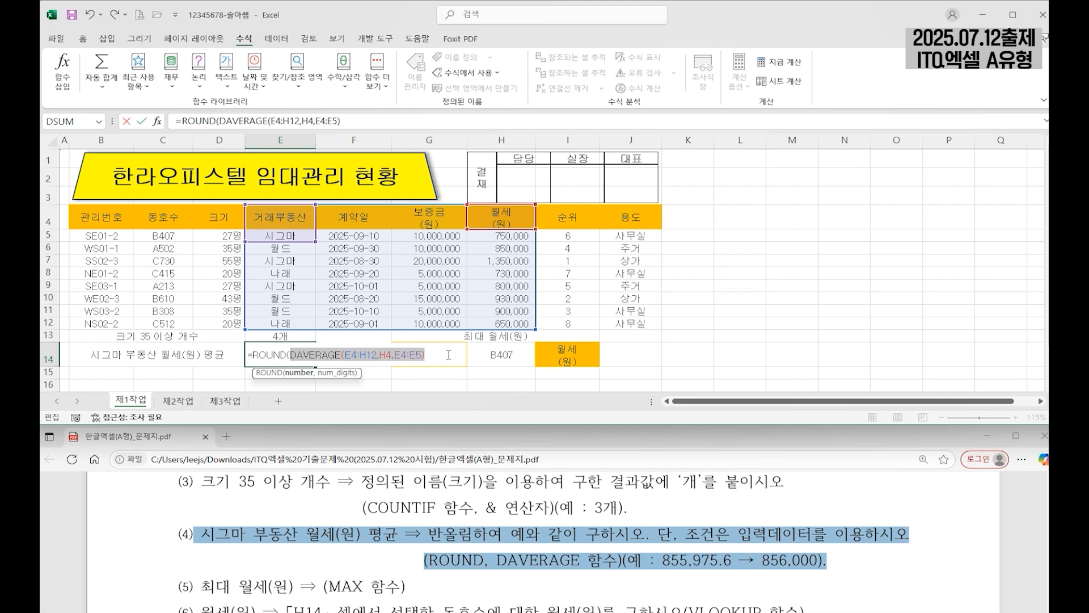
pyautogui.click(456, 354)
pyautogui.write(',')
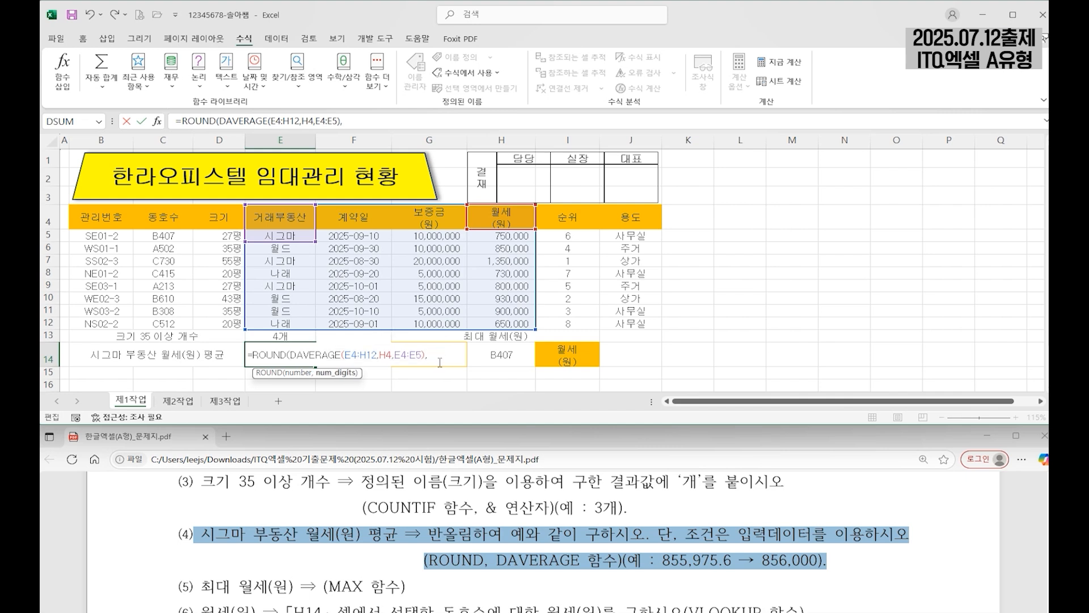
# Set ROUND's num_digits argument to -3 and complete E14 as =ROUND(DAVERAGE(E4:H12,H4,E4:E5),-3)
pyautogui.moveTo(289, 355); pyautogui.dragTo(425, 357)
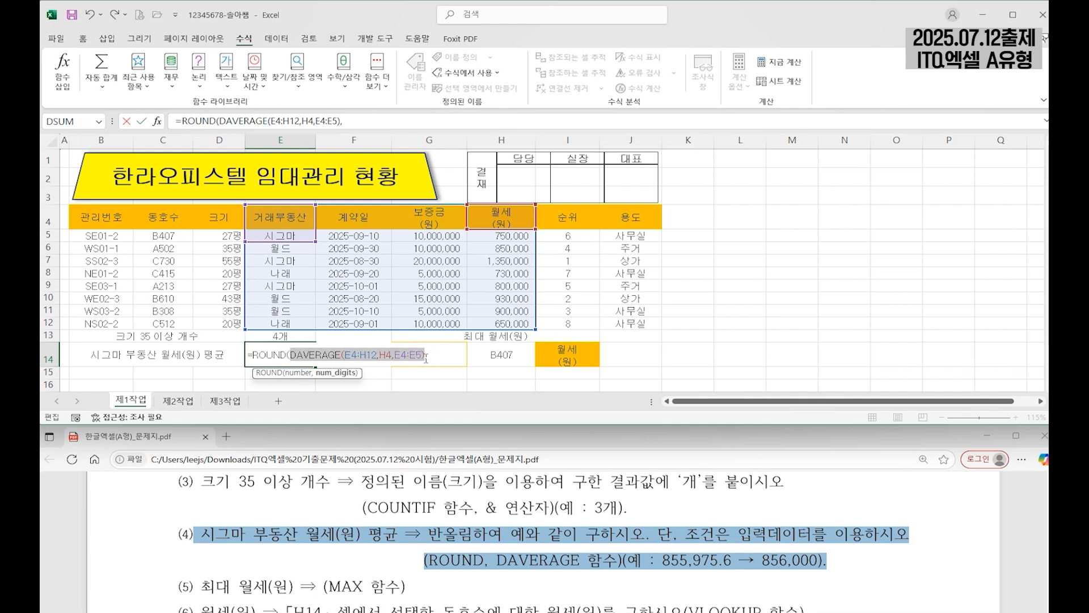
pyautogui.click(446, 356)
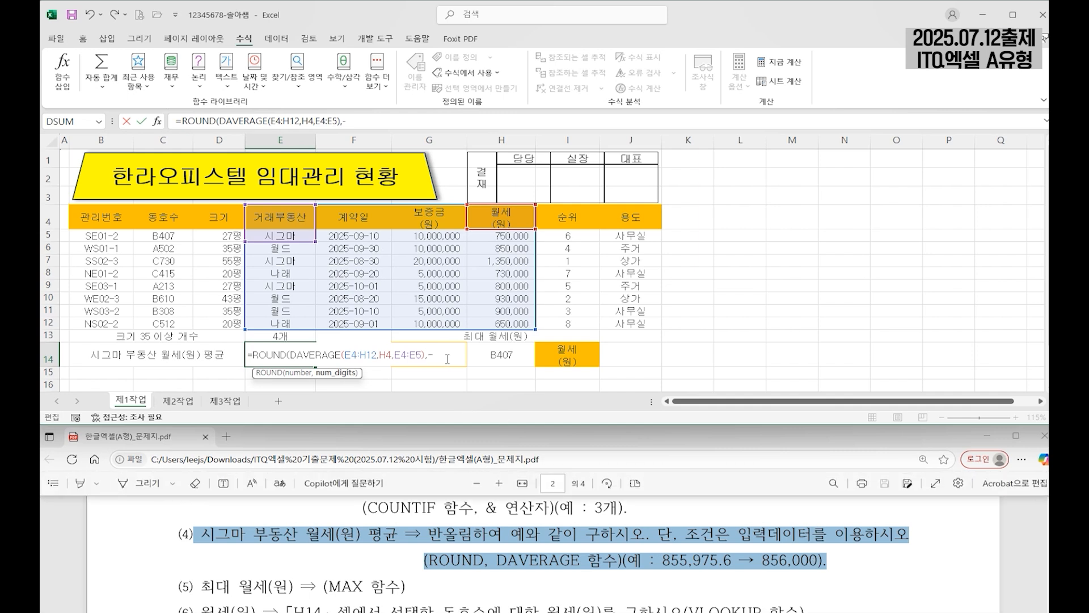
pyautogui.write('3')
pyautogui.press('BackSpace')
pyautogui.press('BackSpace')
pyautogui.write('1')
pyautogui.write('-3')
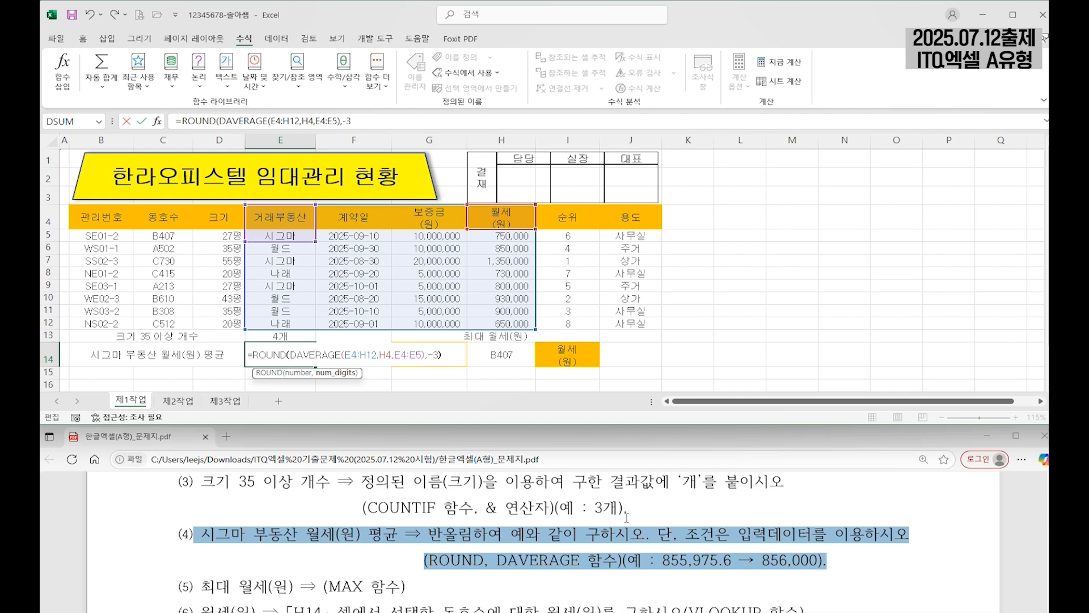
pyautogui.press('Return')
# Apply the comma number style to the rounded average in E14
pyautogui.click(299, 355)
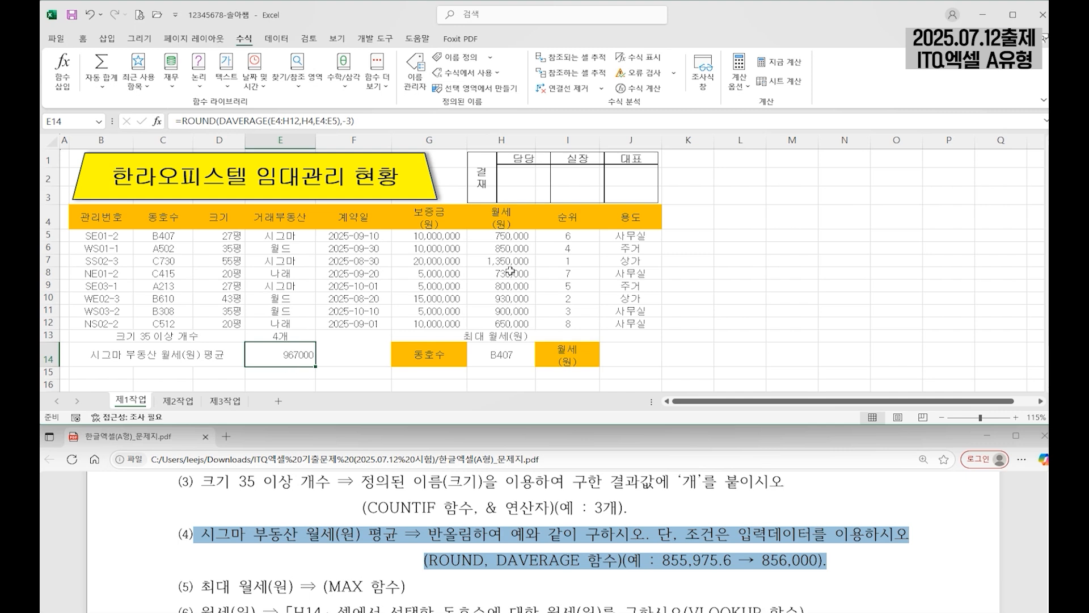
pyautogui.click(83, 38)
pyautogui.click(582, 81)
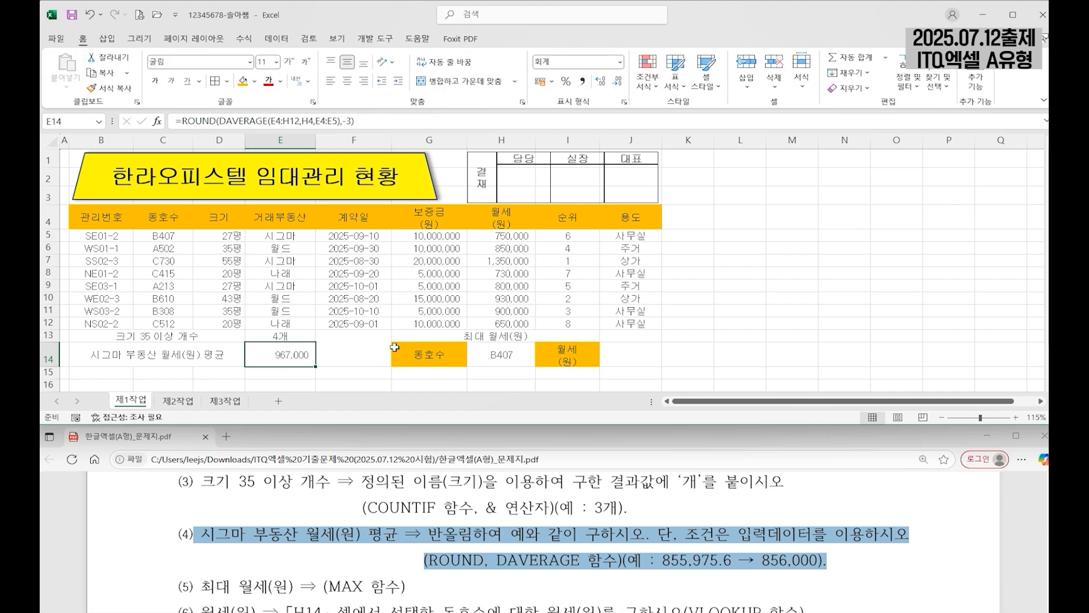
# Find condition (5) in the exam sheet and enter =MAX(H5:H12) in J13 for 최대 월세(원)
pyautogui.click(629, 338)
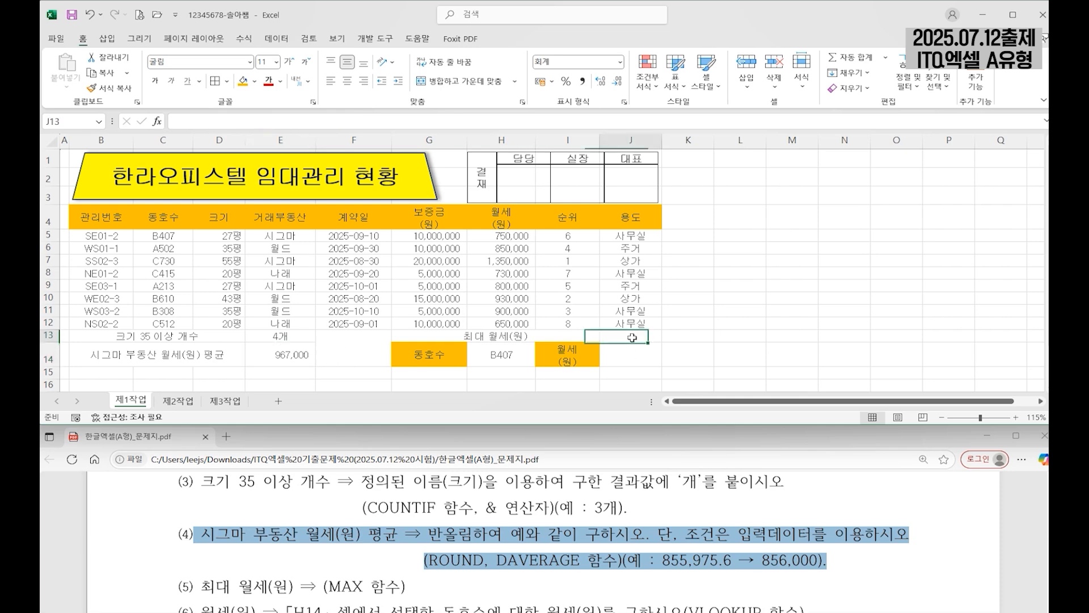
pyautogui.click(481, 543)
pyautogui.scroll(-1, 401, 532)
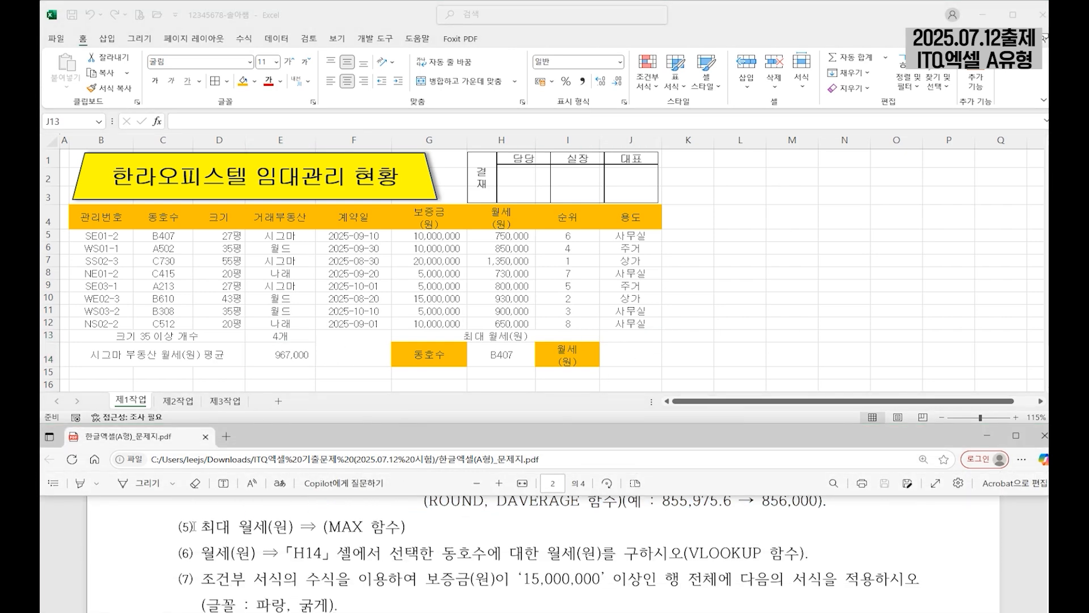
pyautogui.click(644, 333)
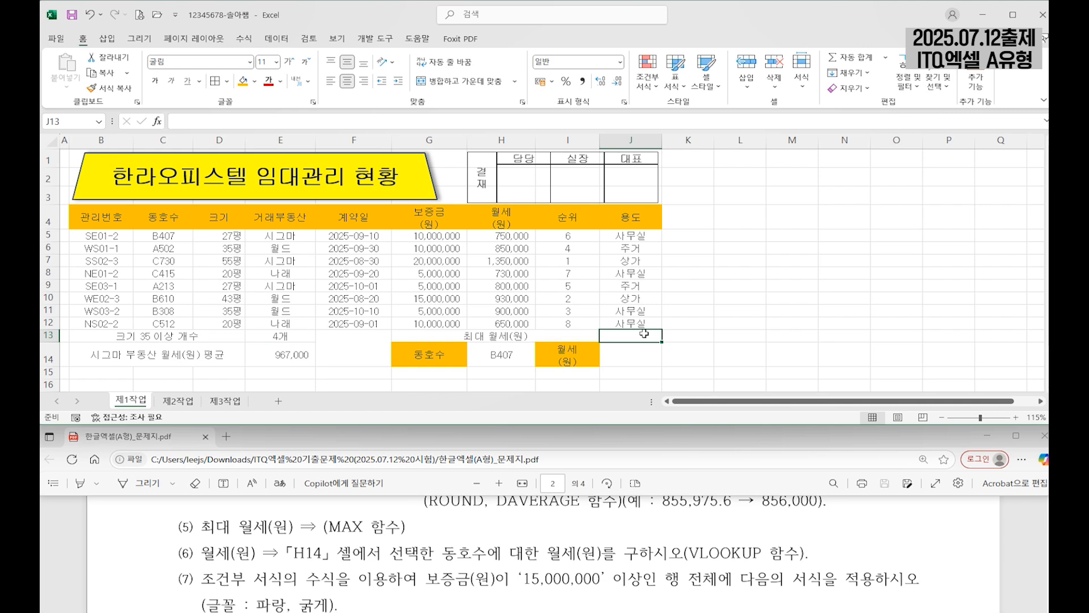
pyautogui.write('=m')
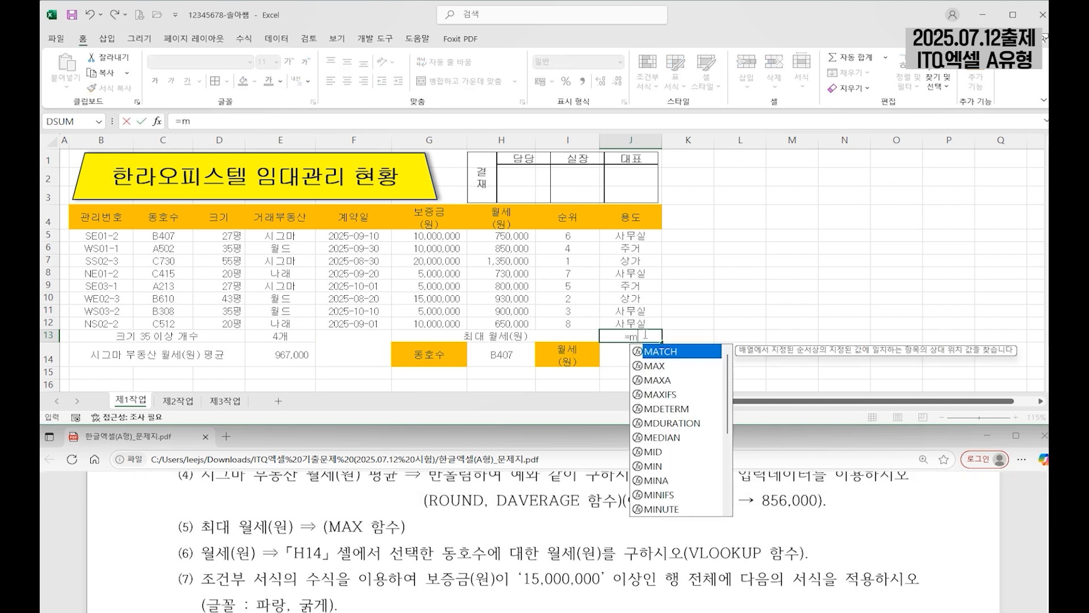
pyautogui.write('ax(')
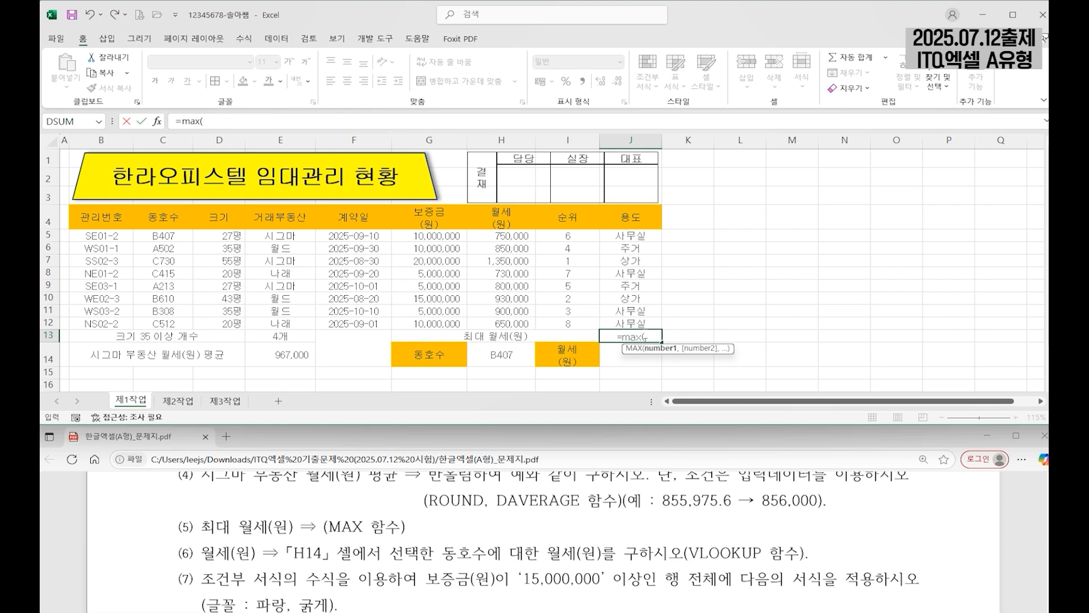
pyautogui.moveTo(520, 231); pyautogui.dragTo(521, 323)
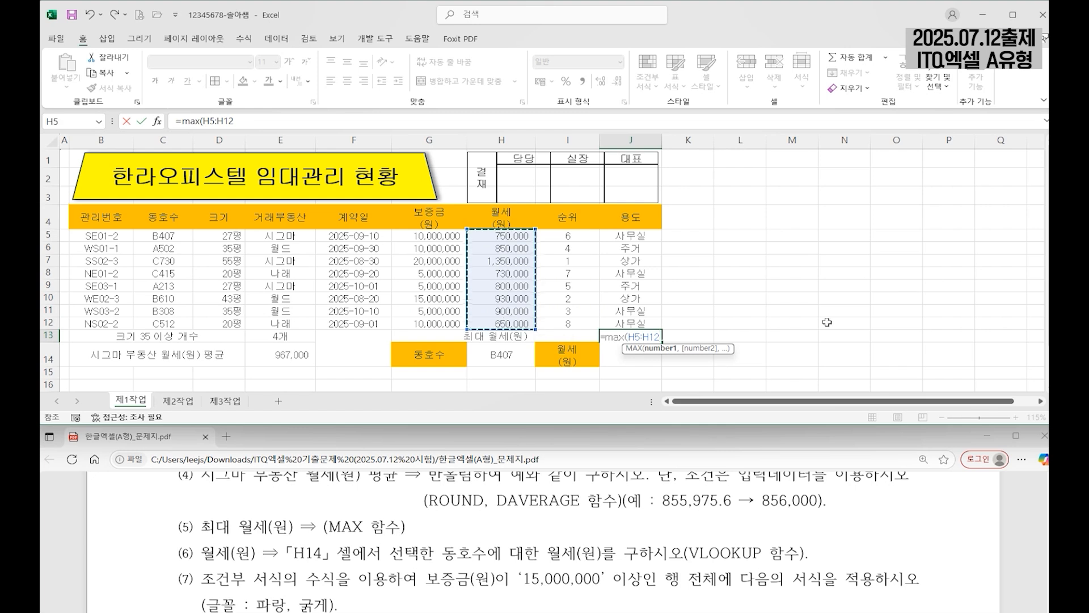
pyautogui.press('Return')
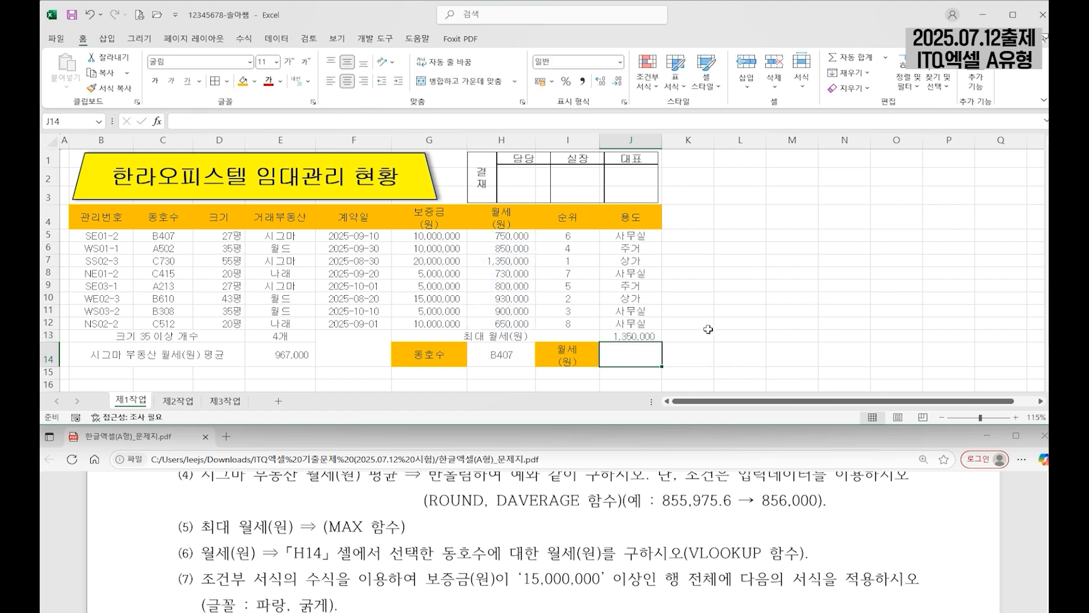
# Highlight condition (6) in the exam sheet and select J14 for the 월세(원) VLOOKUP formula
pyautogui.moveTo(180, 553); pyautogui.dragTo(784, 553)
pyautogui.click(619, 352)
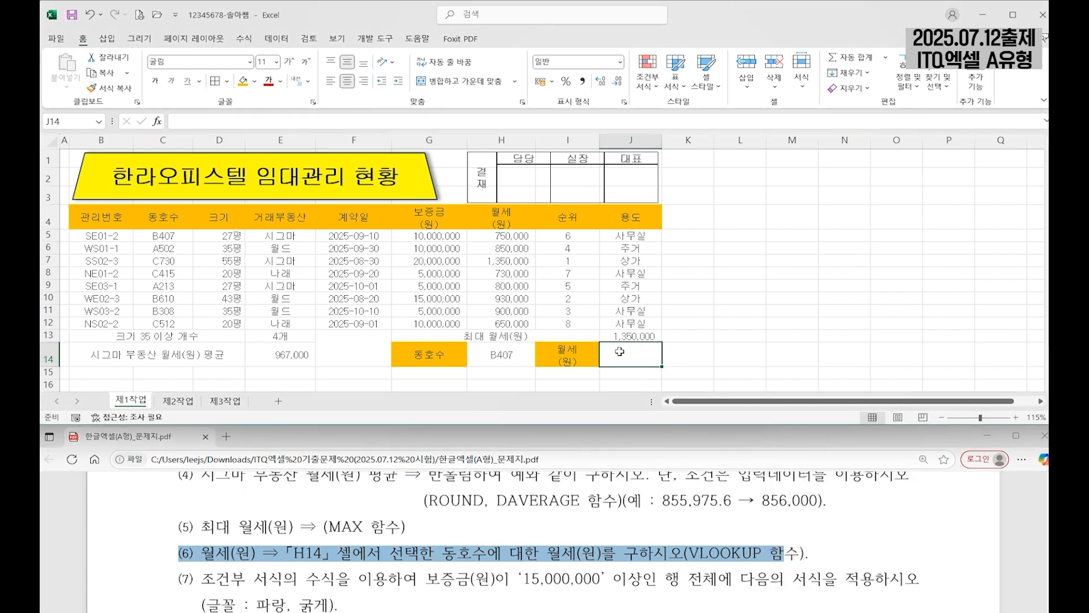
# Enter =VLOOKUP(H14,C5:H12,6,FALSE) in J14 to look up the monthly rent of the selected unit
pyautogui.write('=vl')
pyautogui.press('Tab')
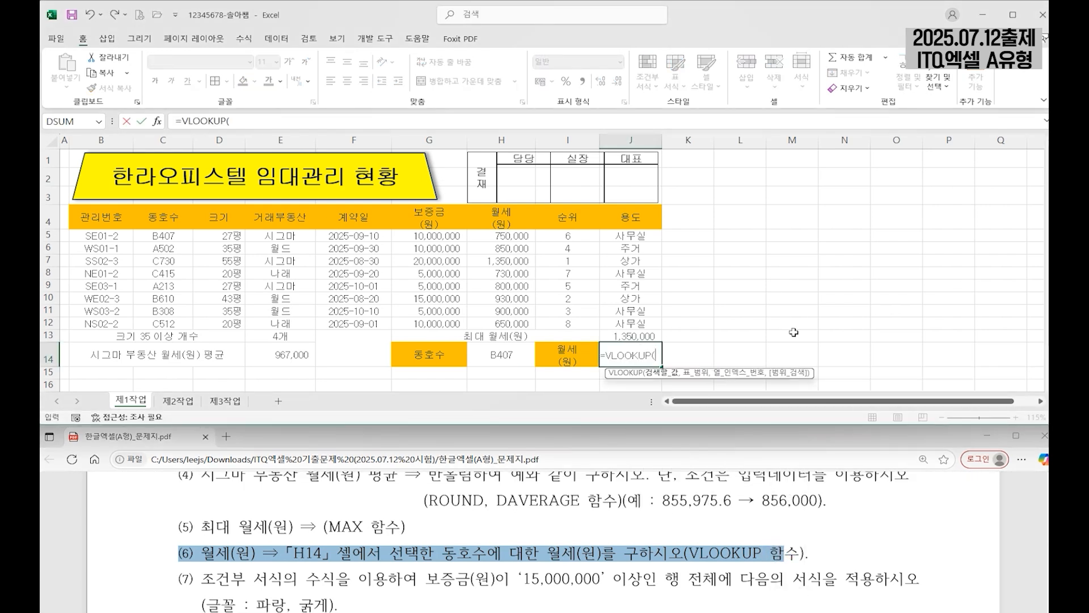
pyautogui.click(502, 362)
pyautogui.write(',')
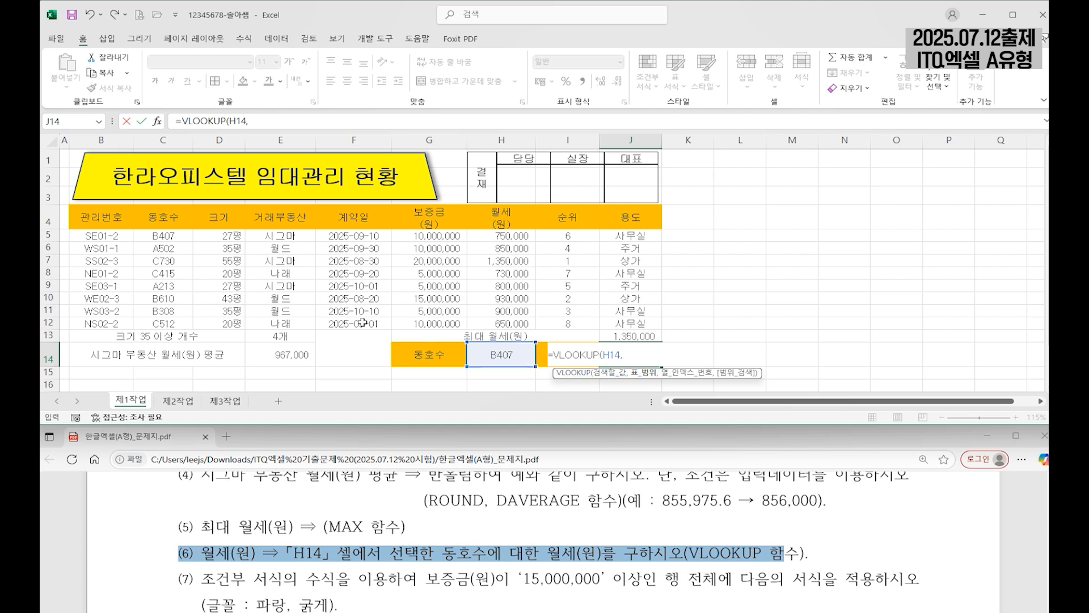
pyautogui.click(163, 236)
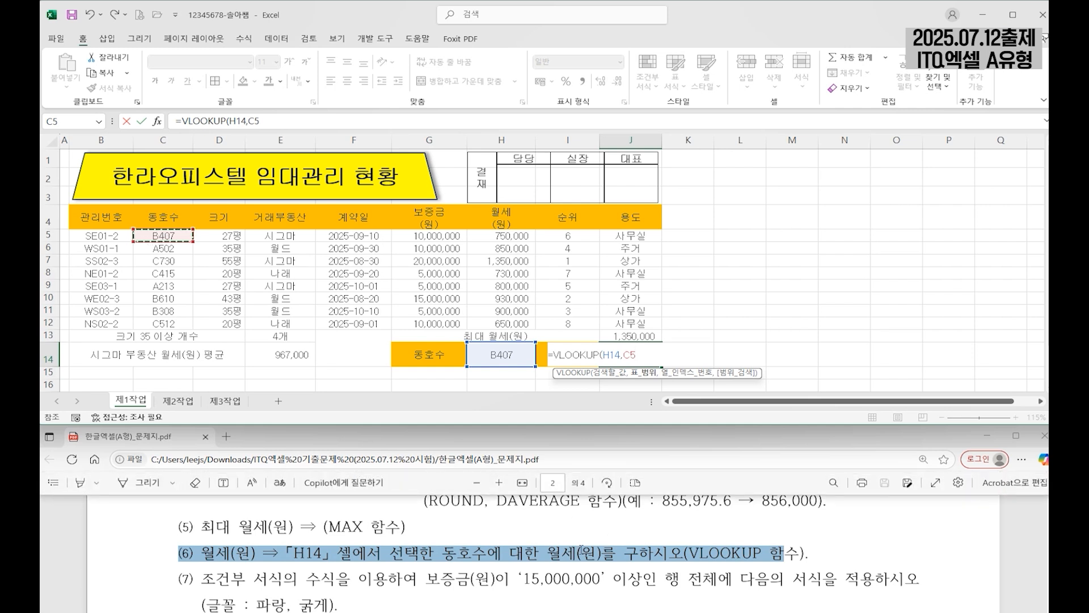
pyautogui.moveTo(163, 236); pyautogui.dragTo(511, 324)
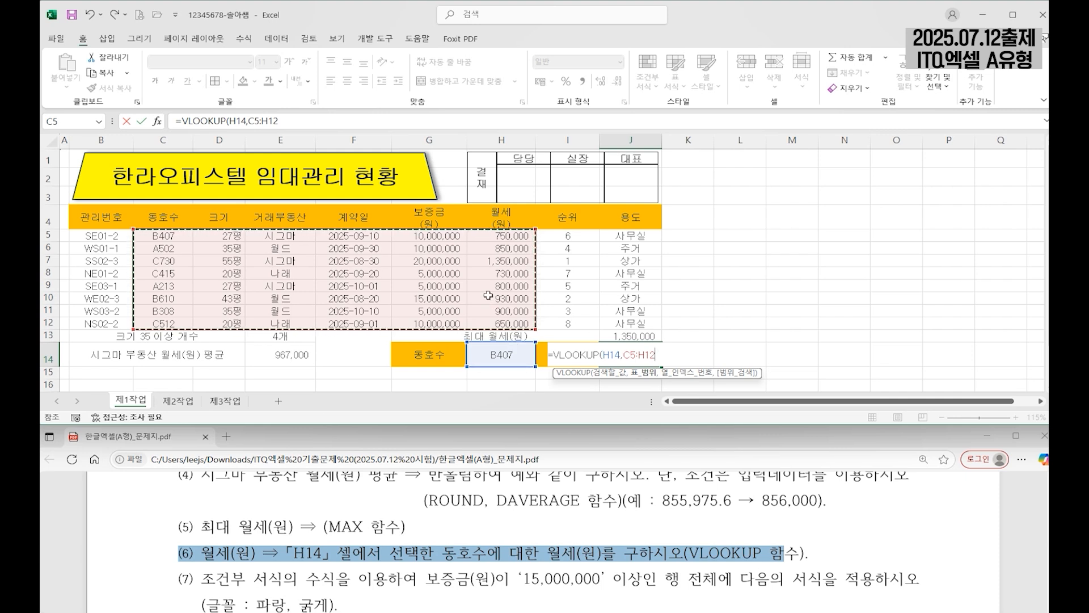
pyautogui.write(',6')
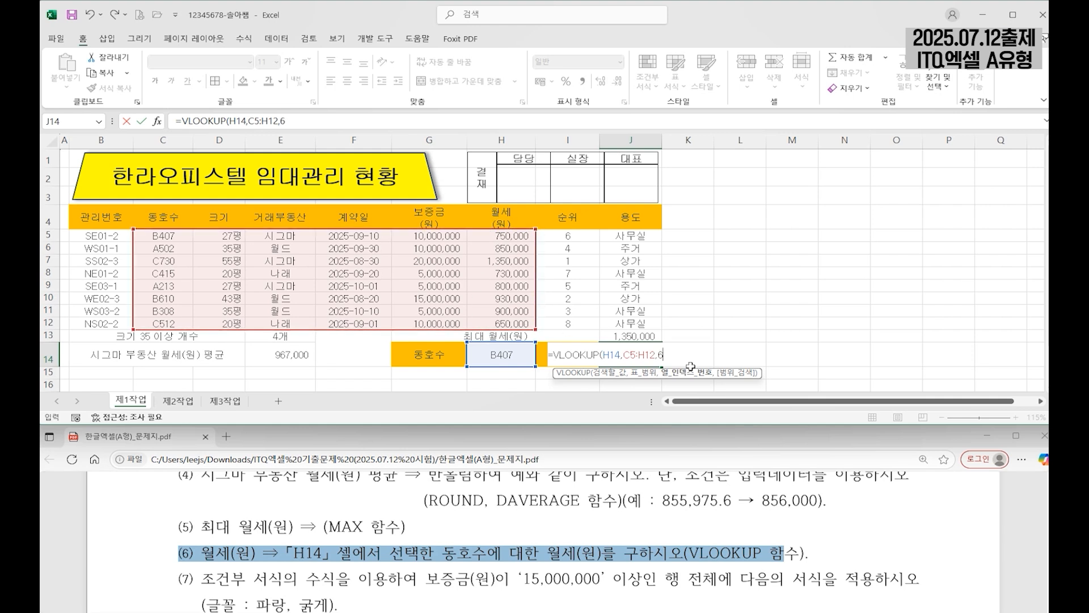
pyautogui.write(',')
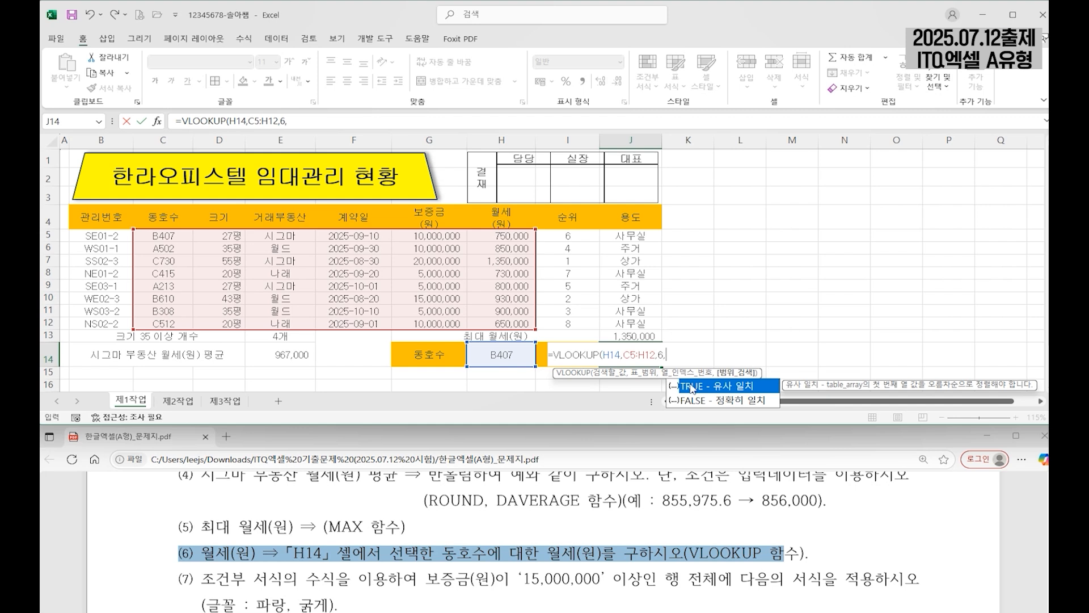
pyautogui.doubleClick(737, 400)
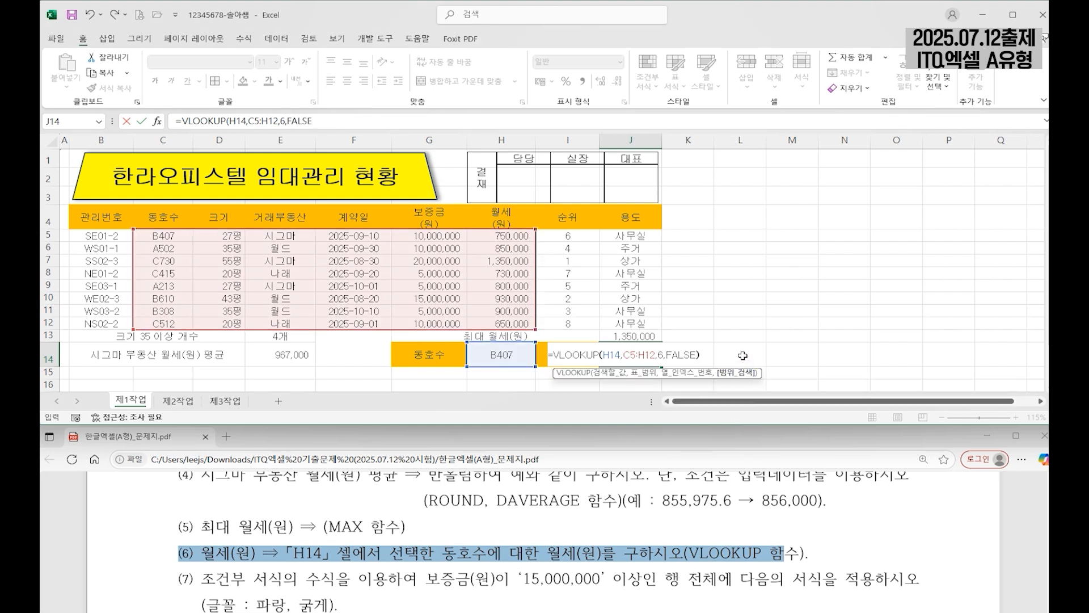
pyautogui.press('Return')
# Apply the comma number style to the monthly rent result in J14
pyautogui.click(500, 361)
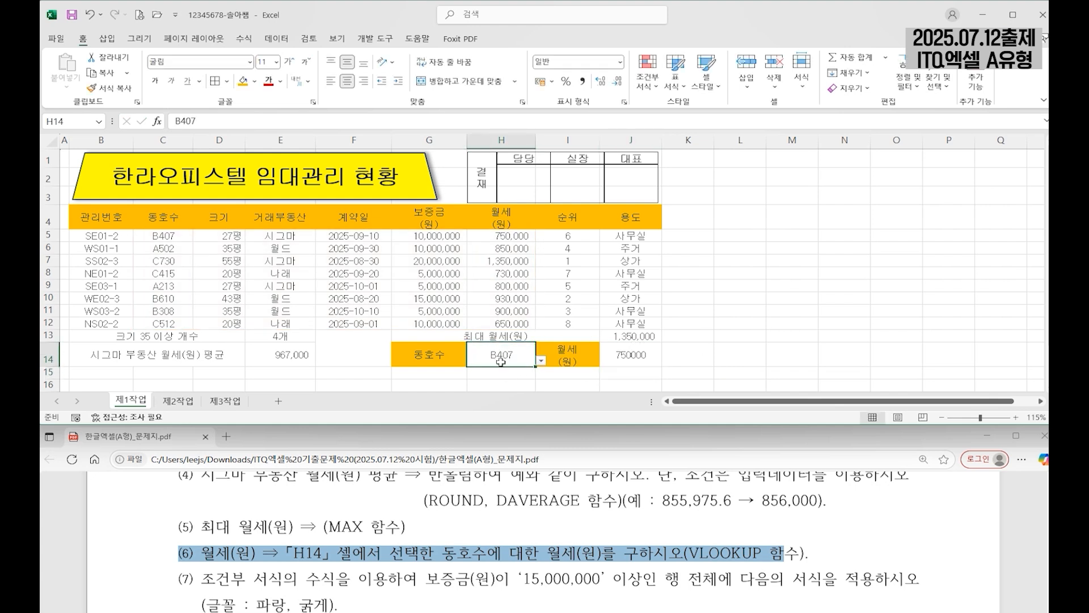
pyautogui.click(653, 356)
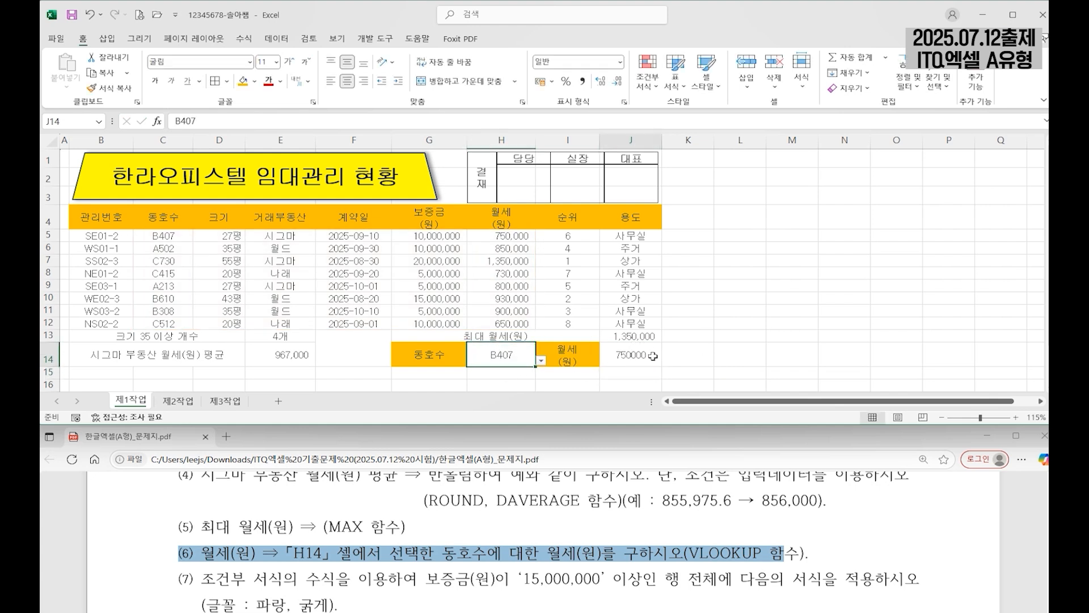
pyautogui.click(582, 81)
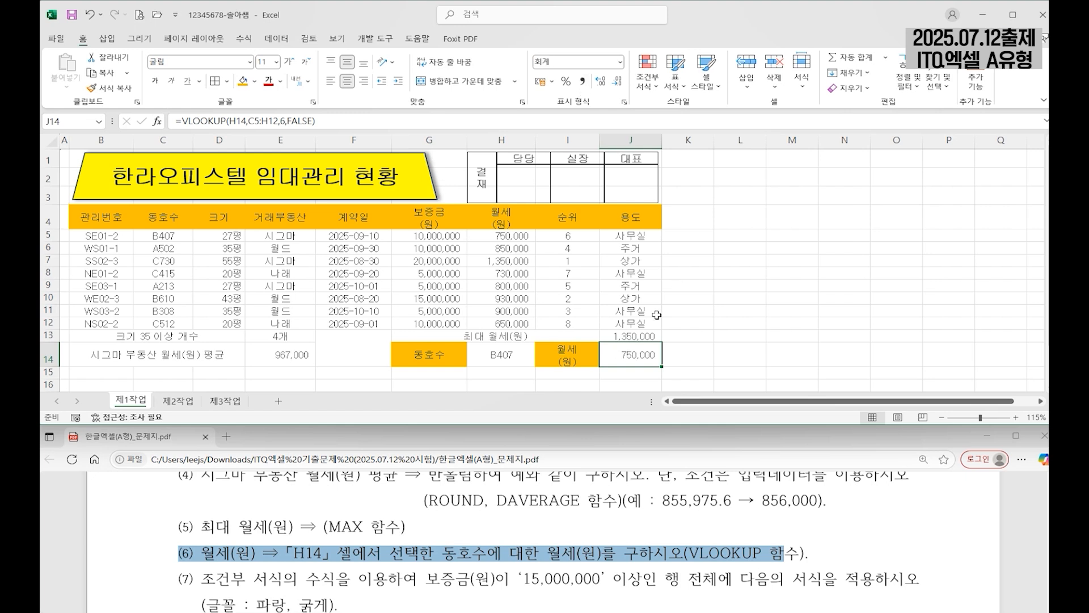
# Test the rent lookup by choosing unit C415, B610 and finally B407 in H14
pyautogui.click(173, 237)
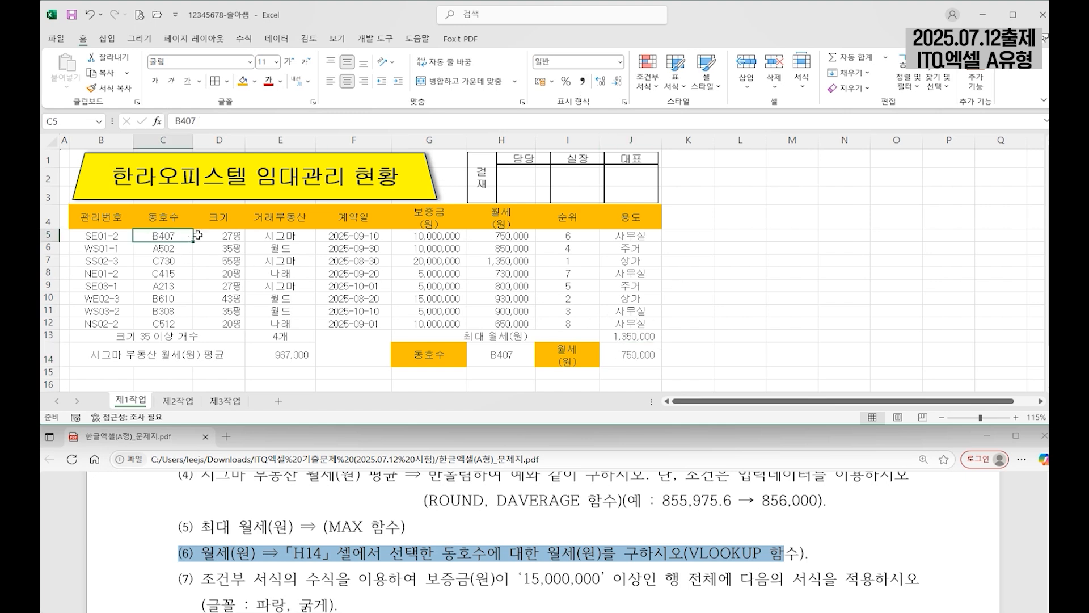
pyautogui.click(514, 236)
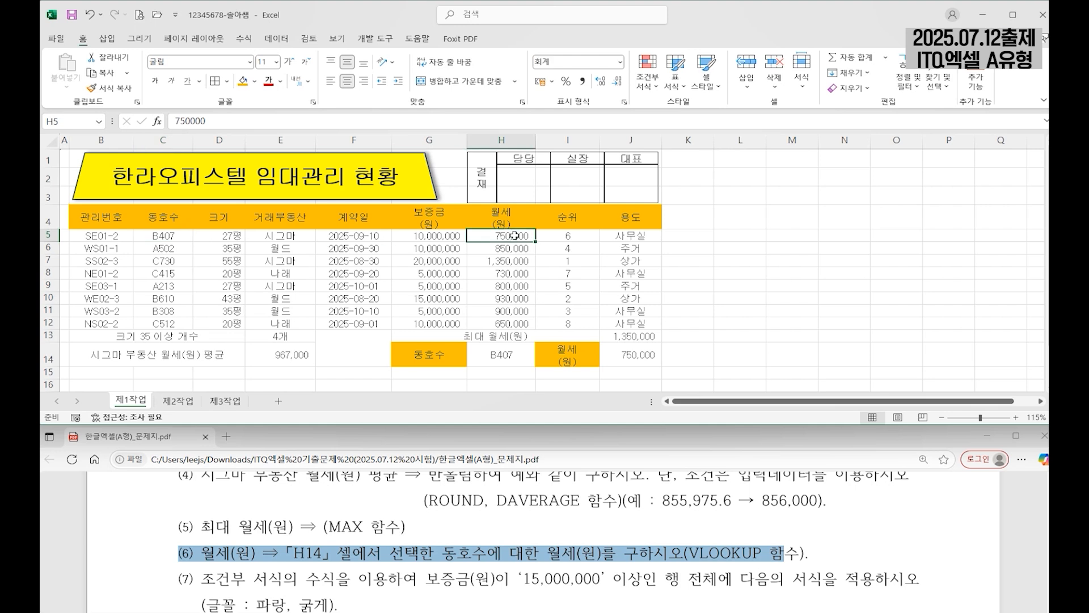
pyautogui.click(509, 354)
pyautogui.click(542, 361)
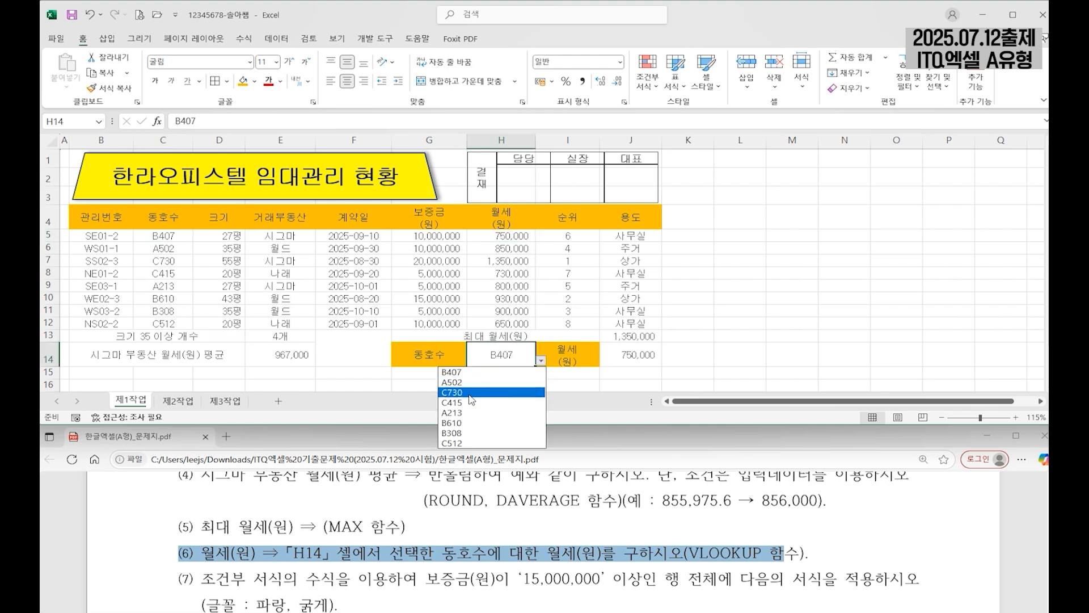
pyautogui.click(458, 408)
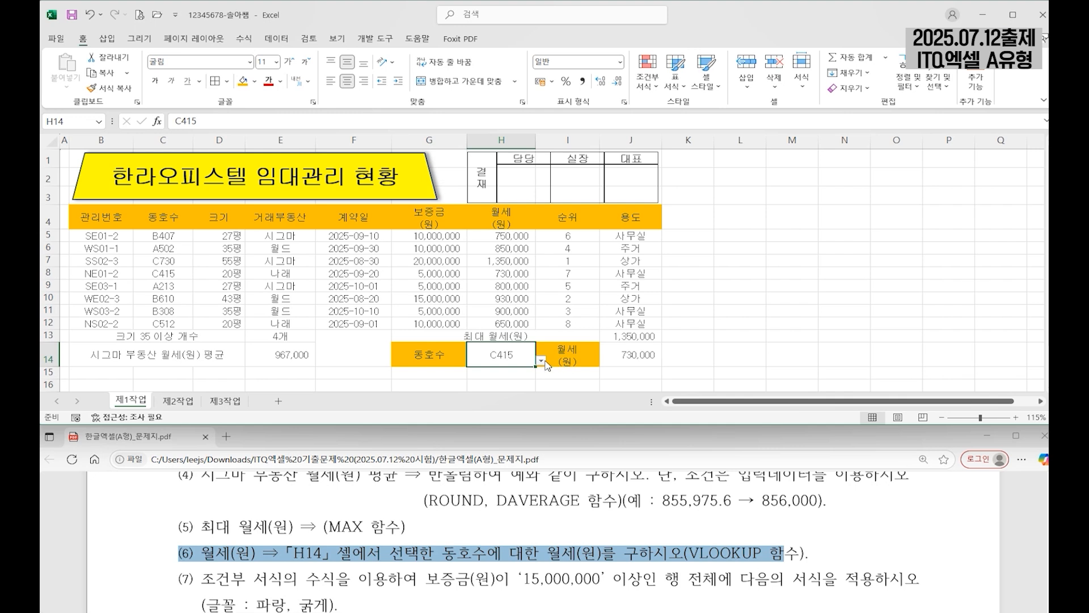
pyautogui.click(542, 361)
pyautogui.click(459, 430)
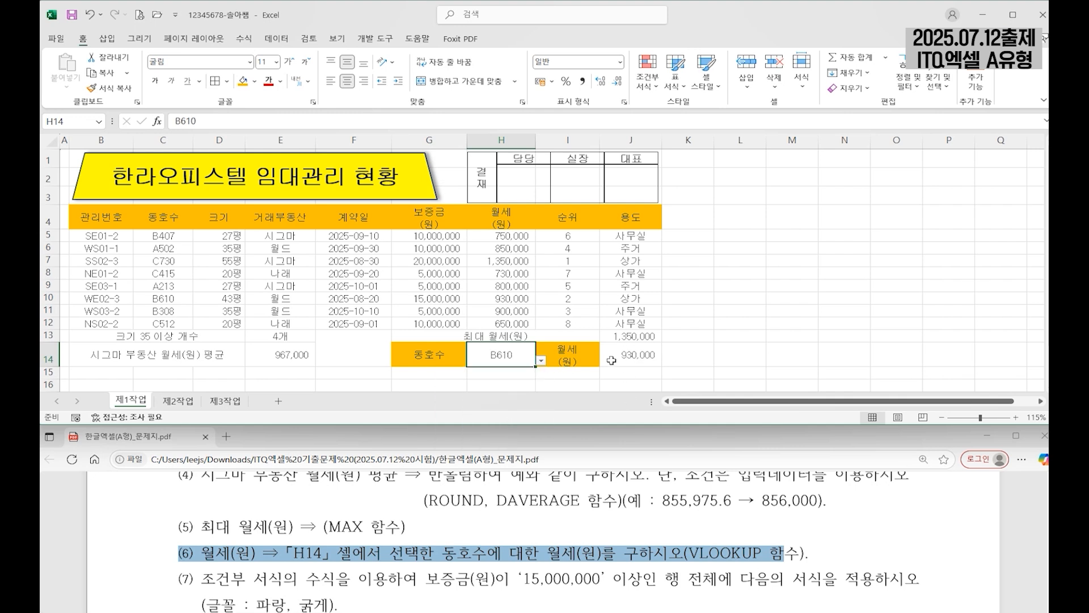
pyautogui.click(541, 361)
pyautogui.click(458, 377)
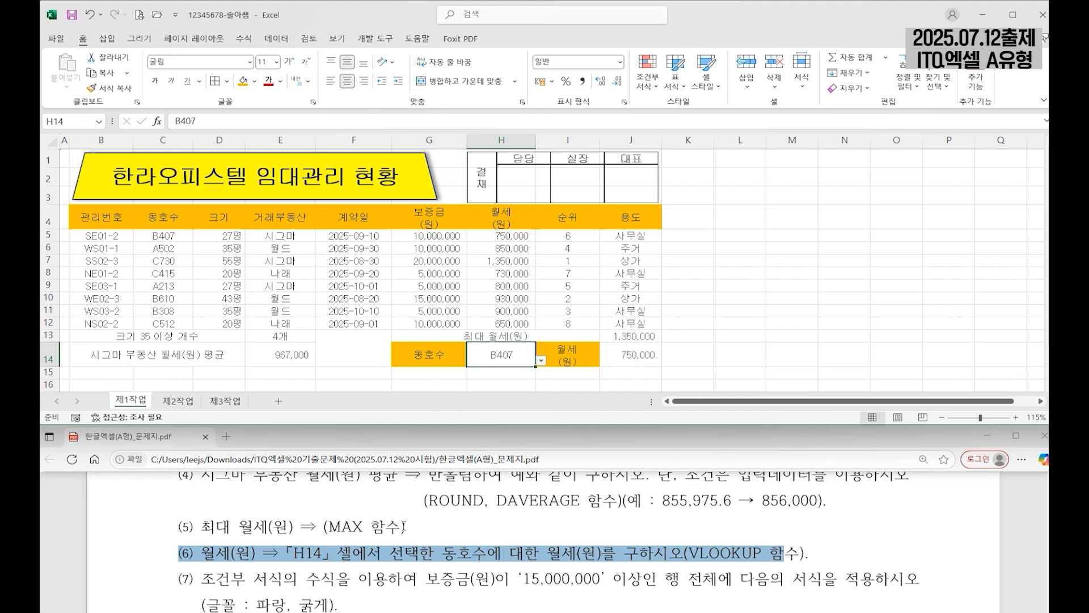
# Create a new conditional formatting rule for B5:J12 that determines the cells to format with a formula
pyautogui.moveTo(180, 579); pyautogui.dragTo(334, 605)
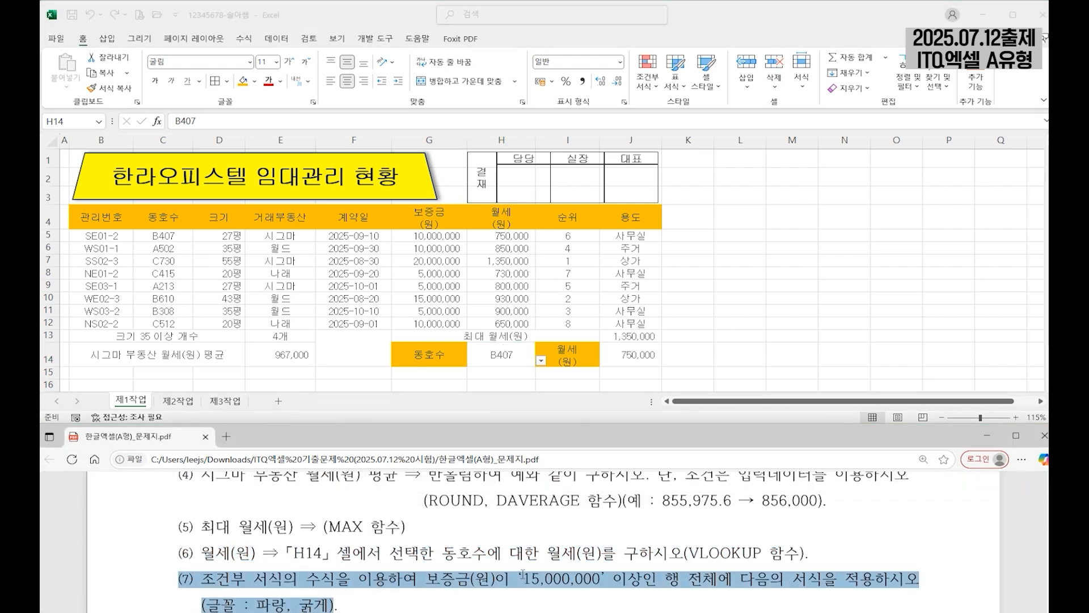
pyautogui.moveTo(111, 236); pyautogui.dragTo(631, 323)
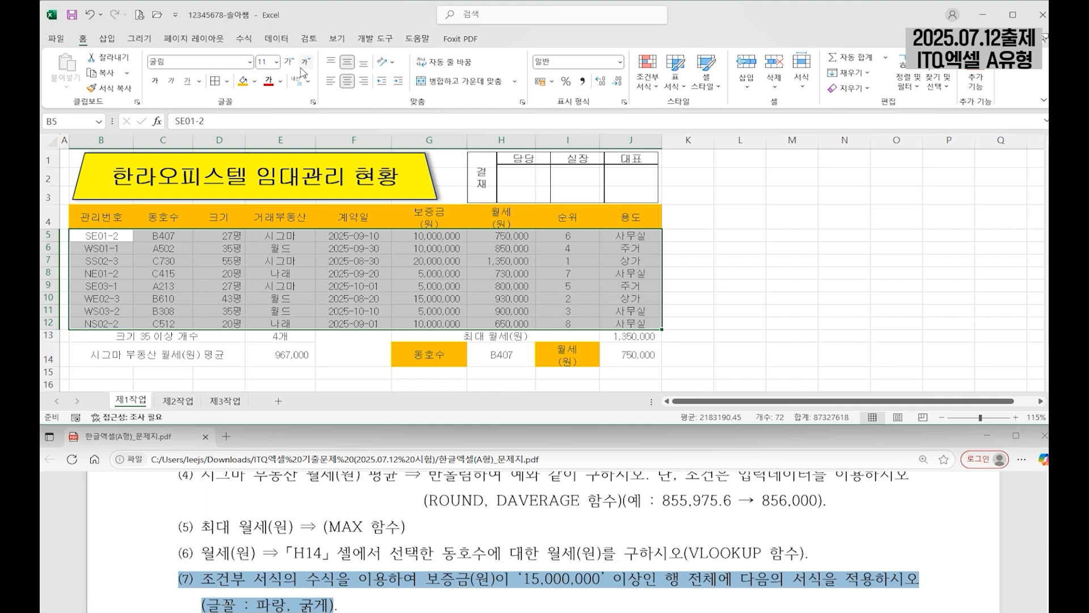
pyautogui.click(652, 86)
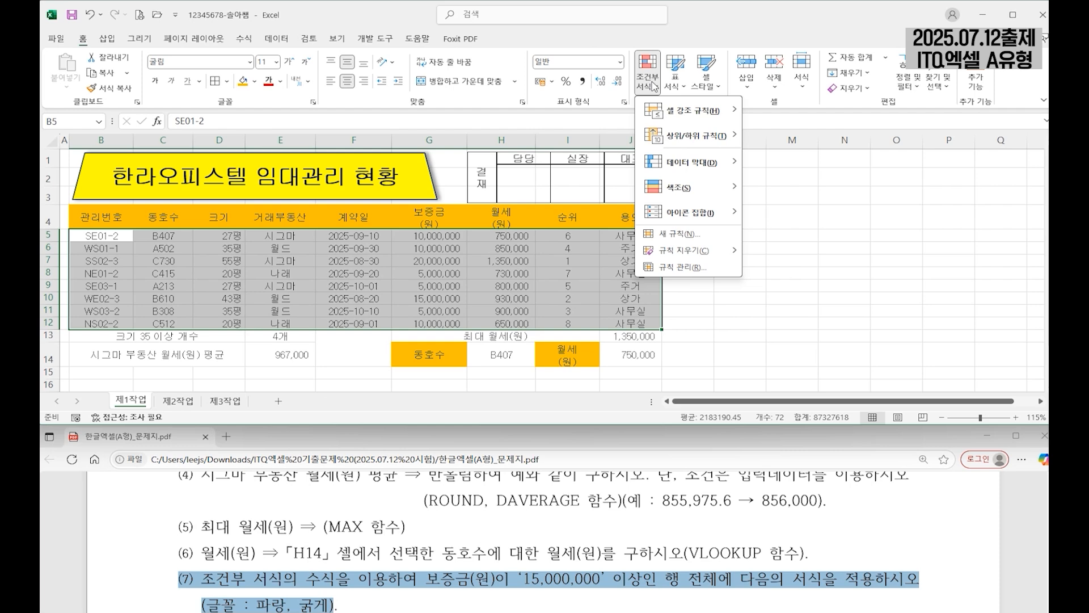
pyautogui.click(680, 239)
pyautogui.click(403, 253)
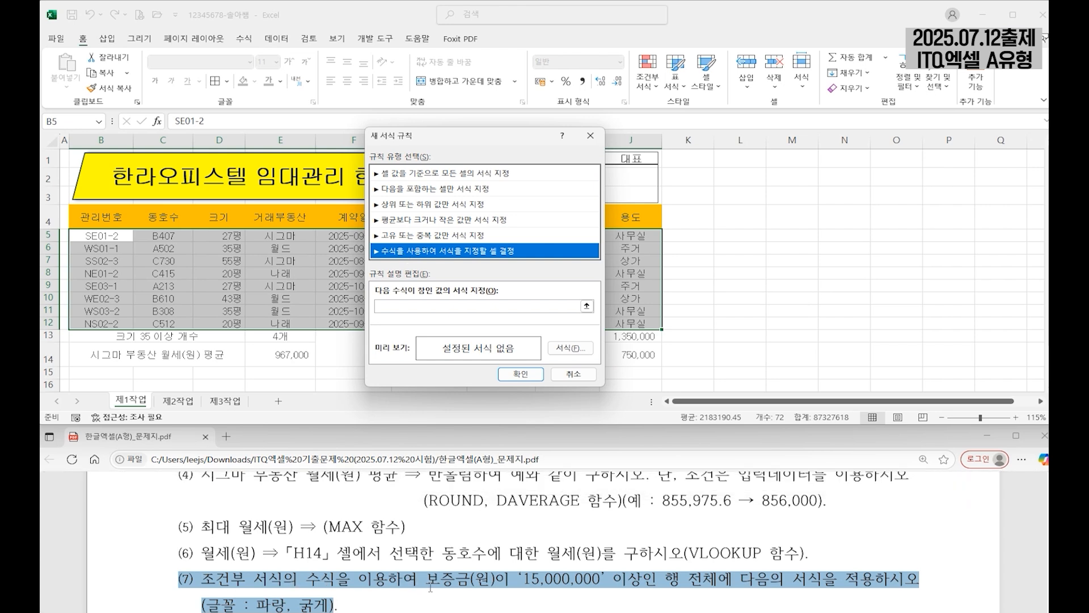
pyautogui.click(434, 307)
pyautogui.moveTo(496, 140); pyautogui.dragTo(791, 147)
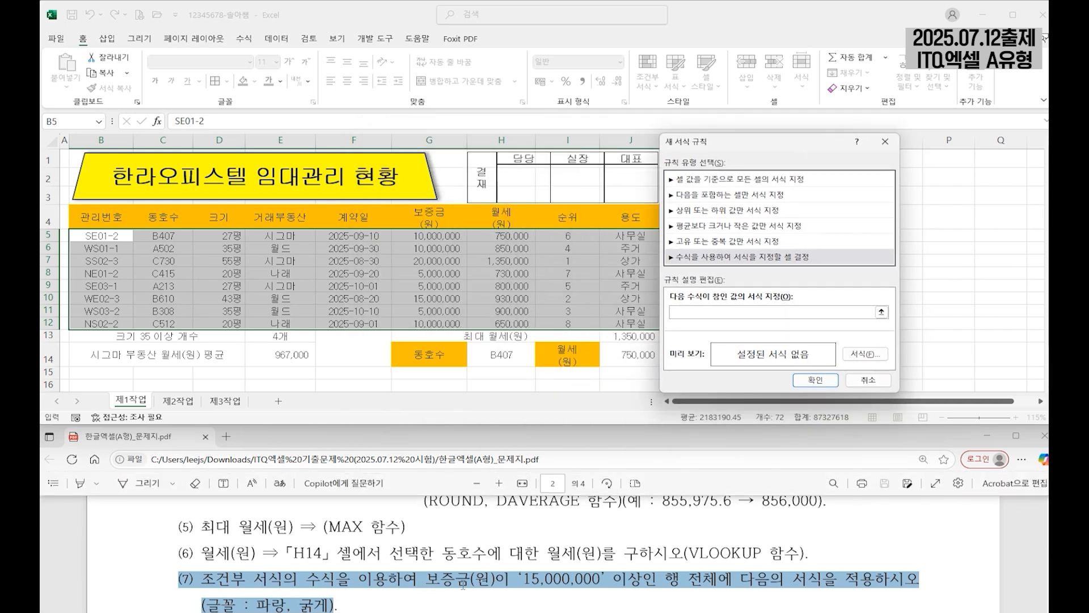
# Set the rule's condition to =$G5>=15000000, with column G absolute and the row relative
pyautogui.click(430, 235)
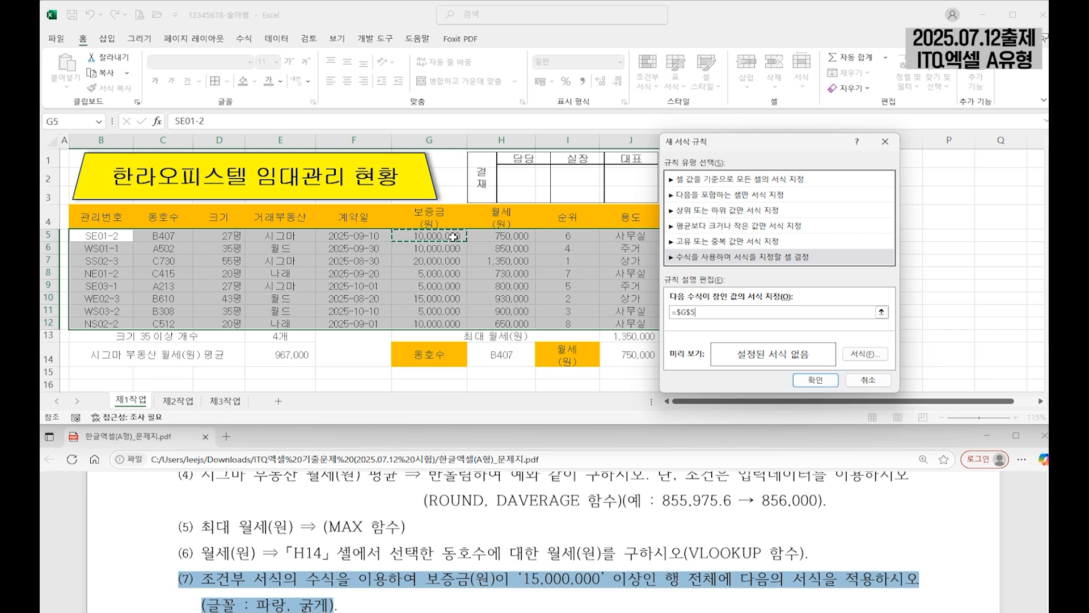
pyautogui.press('F4')
pyautogui.press('F4')
pyautogui.moveTo(686, 312); pyautogui.dragTo(686, 312)
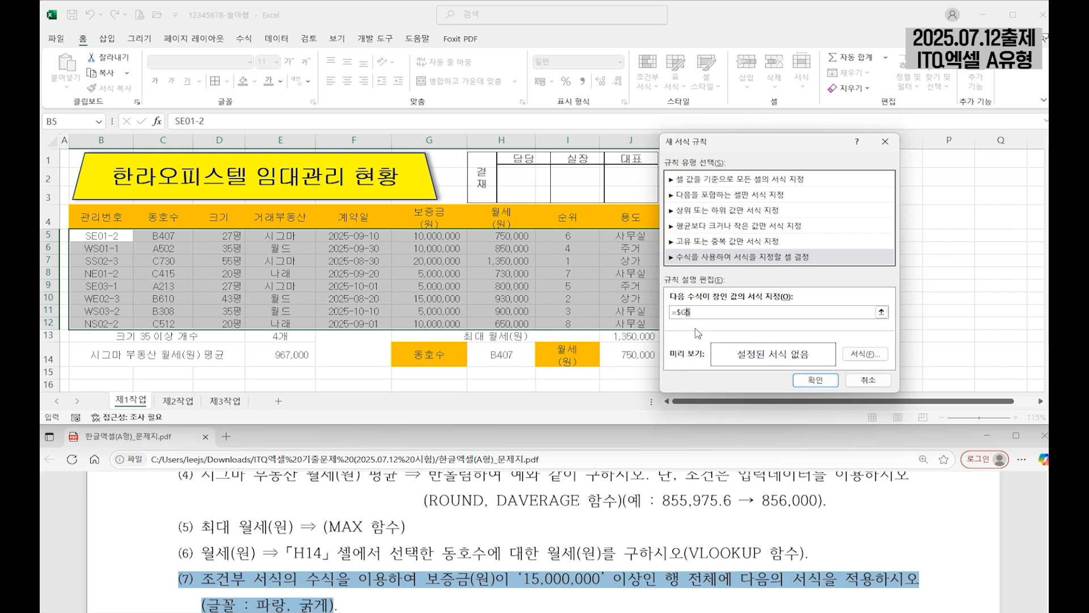
pyautogui.moveTo(692, 313); pyautogui.dragTo(677, 314)
pyautogui.click(431, 239)
pyautogui.press('F4')
pyautogui.press('F4')
pyautogui.press('F4')
pyautogui.press('F4')
pyautogui.press('F4')
pyautogui.press('F4')
# Set the rule's font to bold (굵게) in standard blue and apply the rule
pyautogui.click(865, 354)
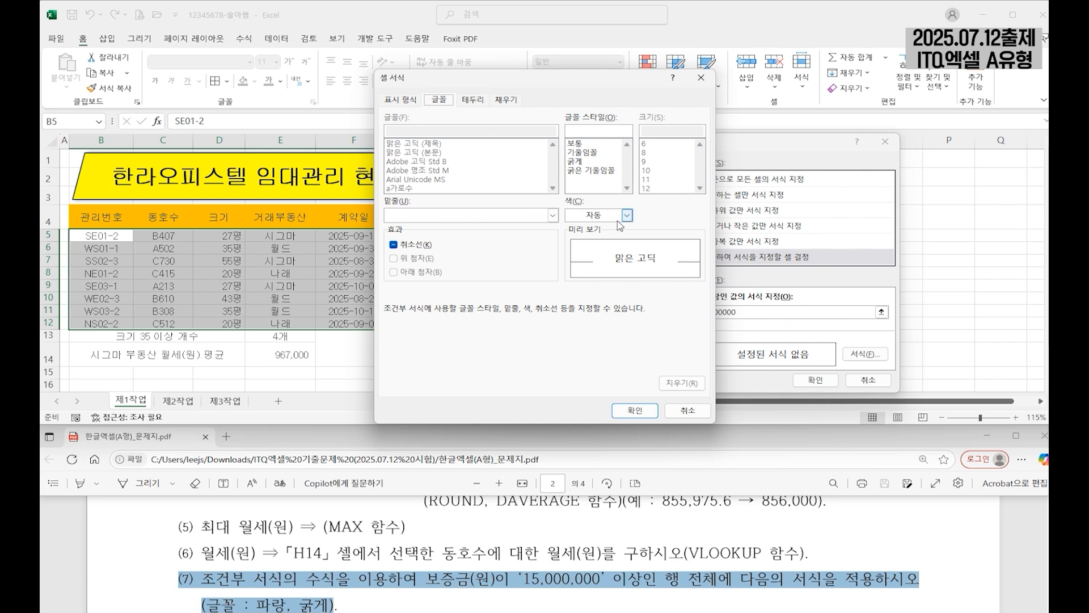
pyautogui.click(578, 162)
pyautogui.click(626, 215)
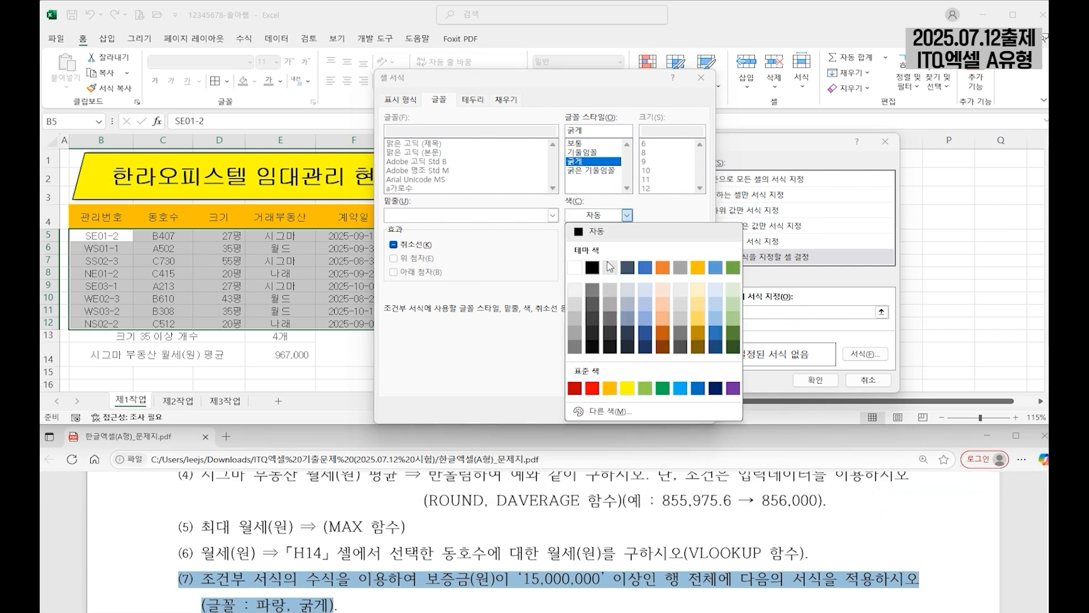
pyautogui.click(697, 388)
pyautogui.click(640, 407)
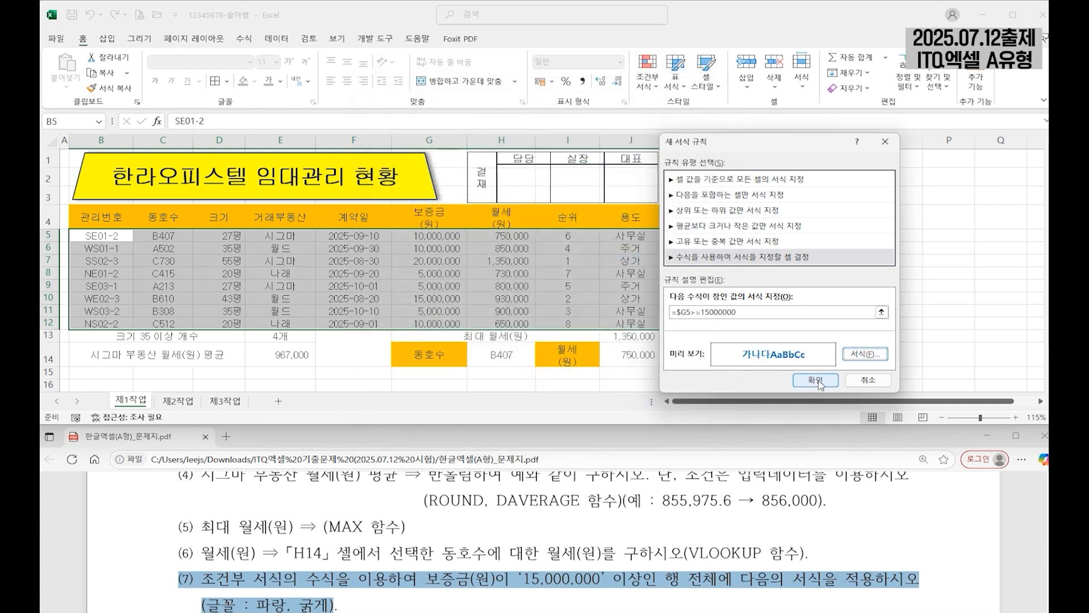
pyautogui.click(815, 379)
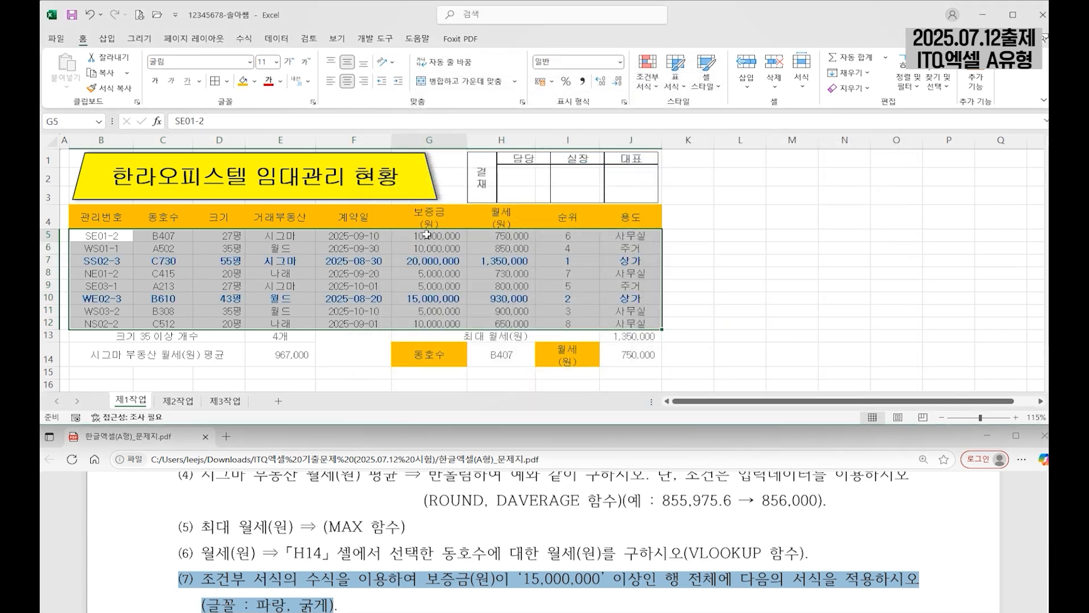
# Check the deposits in G5:G12 against the conditional formatting of the rows in B5:J12
pyautogui.click(432, 236)
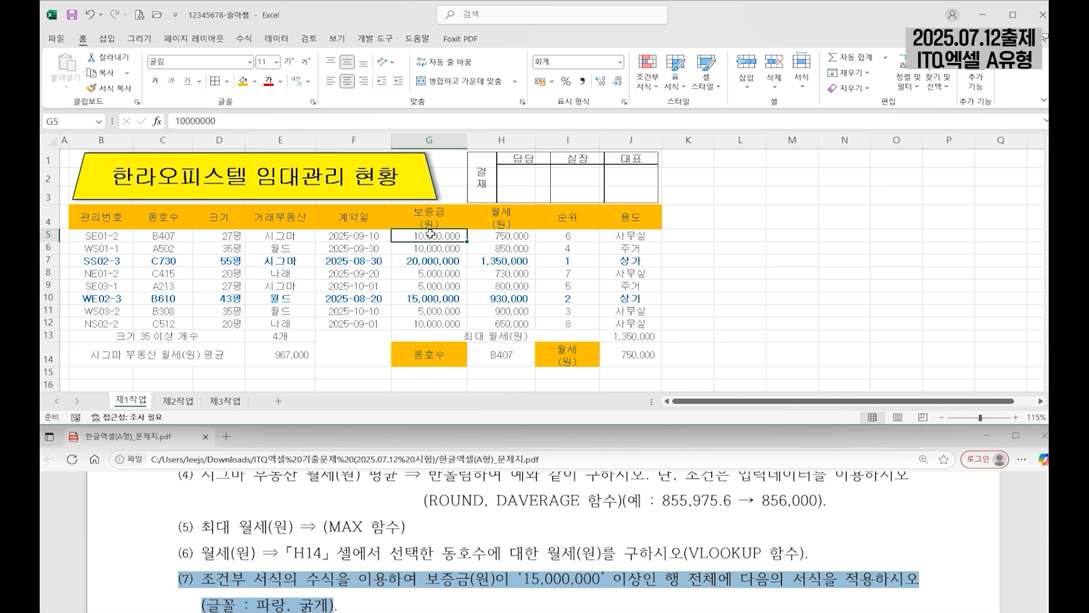
pyautogui.click(412, 248)
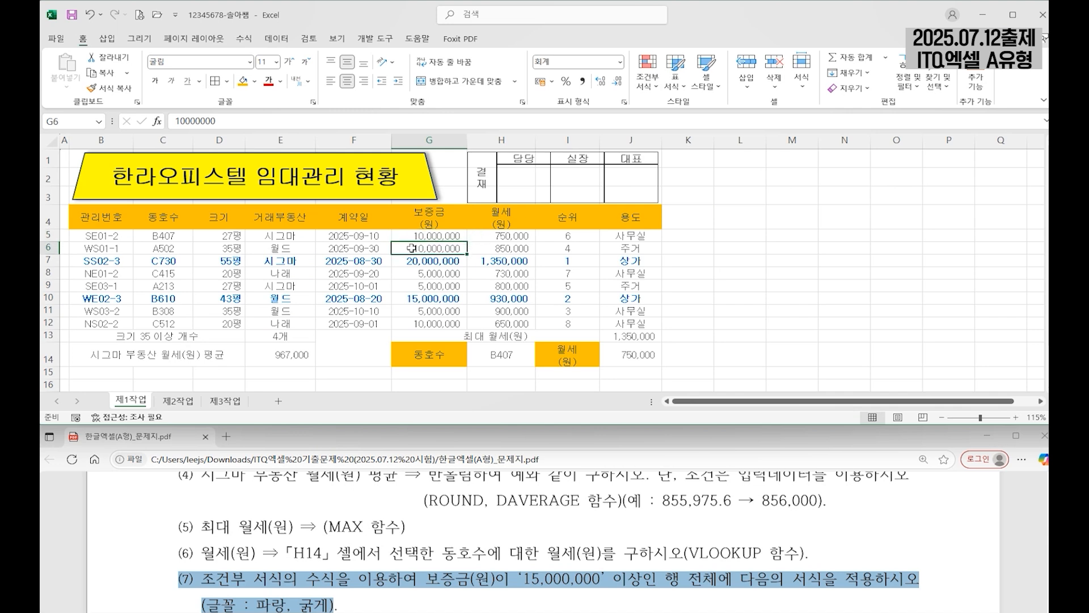
pyautogui.click(408, 261)
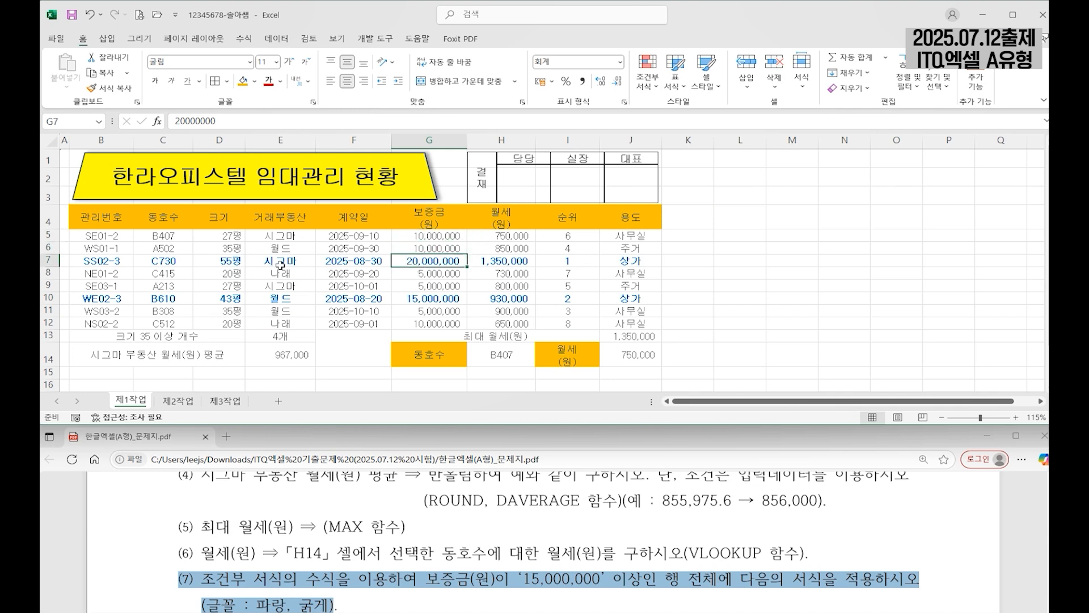
pyautogui.press('Down')
pyautogui.press('Down')
pyautogui.press('Down')
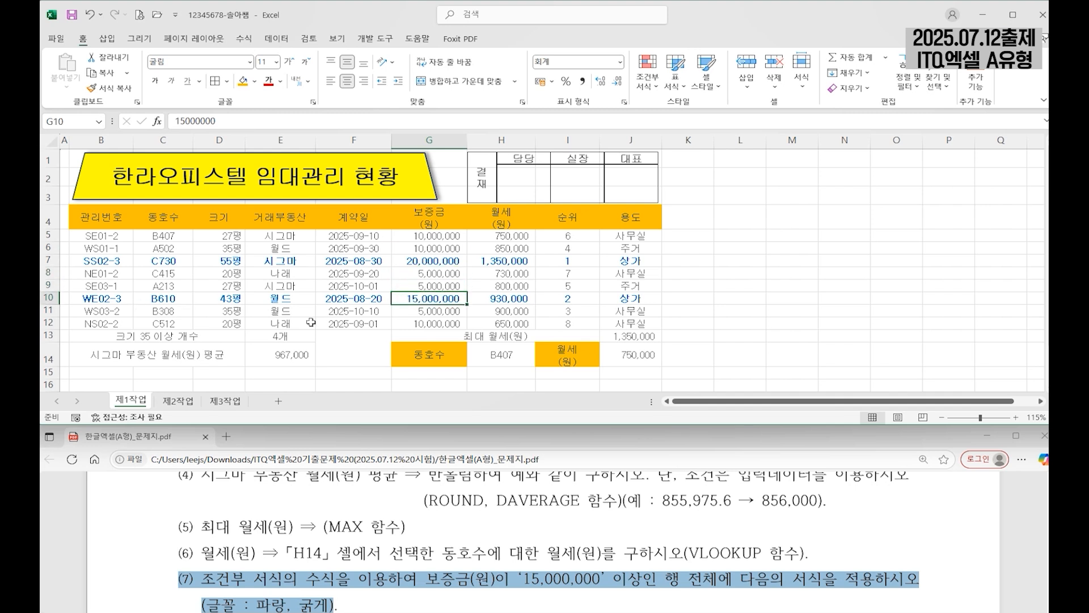
pyautogui.moveTo(114, 235); pyautogui.dragTo(648, 326)
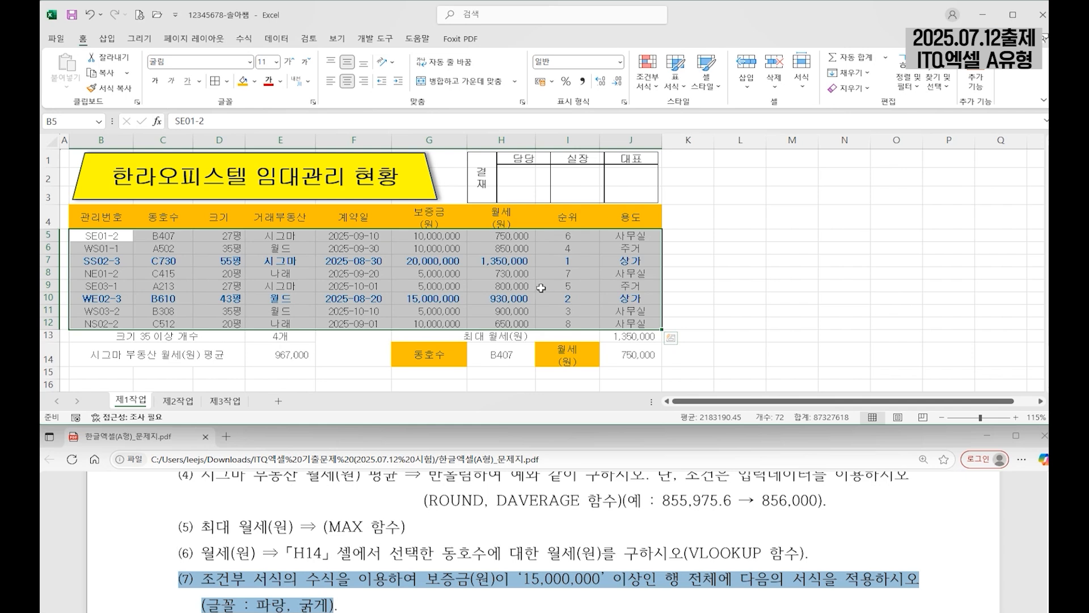
pyautogui.click(445, 290)
pyautogui.moveTo(427, 237); pyautogui.dragTo(426, 324)
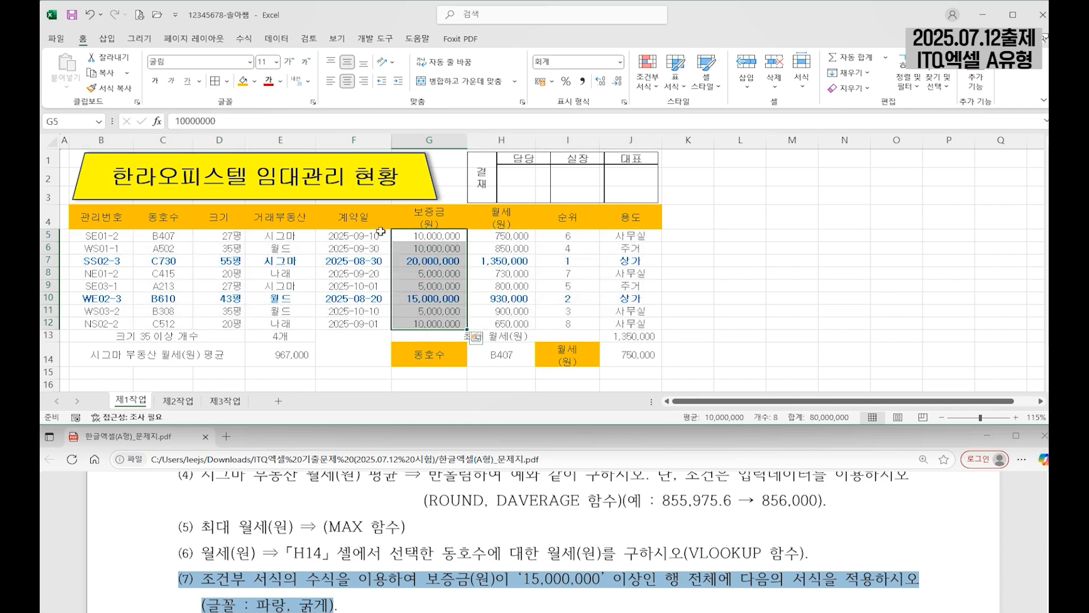
pyautogui.click(419, 299)
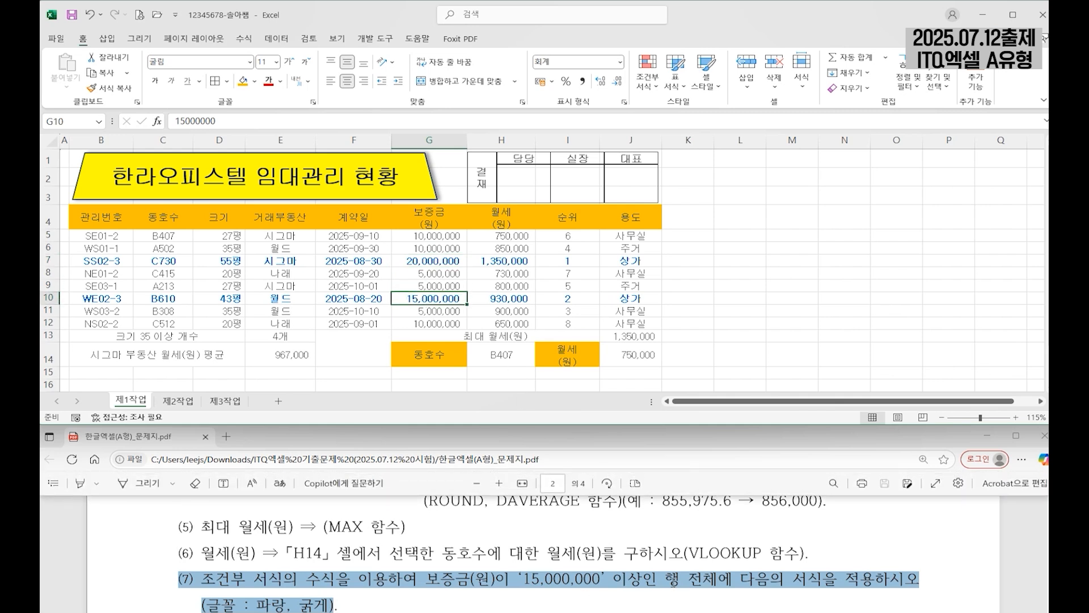
pyautogui.moveTo(630, 323); pyautogui.dragTo(101, 235)
# Go back up to the data table in the exam question PDF
pyautogui.click(817, 558)
pyautogui.scroll(5, 817, 559)
pyautogui.scroll(8, 817, 558)
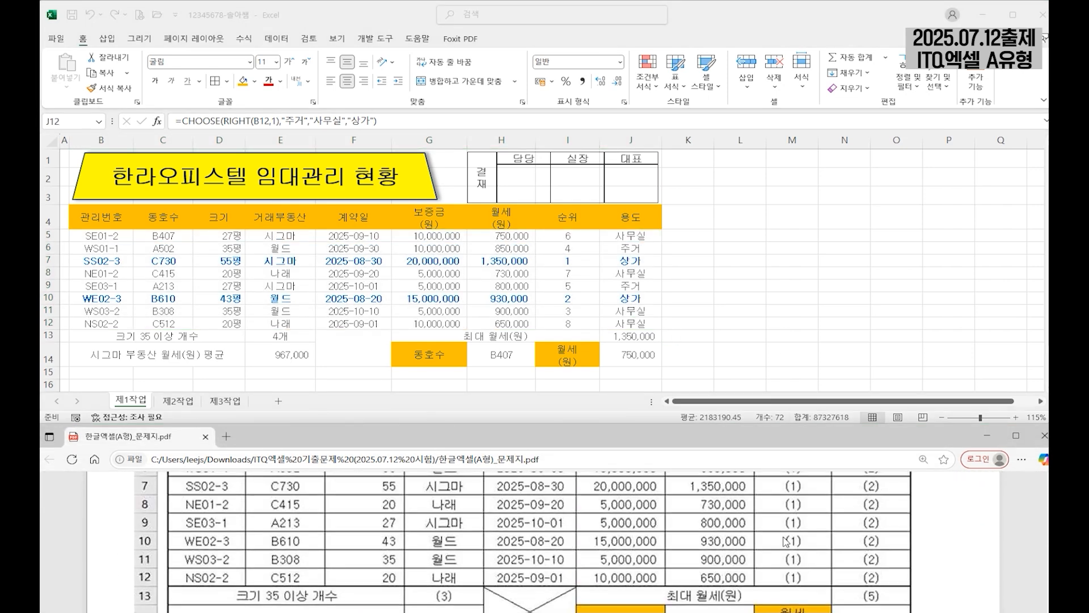
# Apply all borders plus a thick outside border to the table range B4:J14, following the exam question's layout
pyautogui.scroll(3, 782, 531)
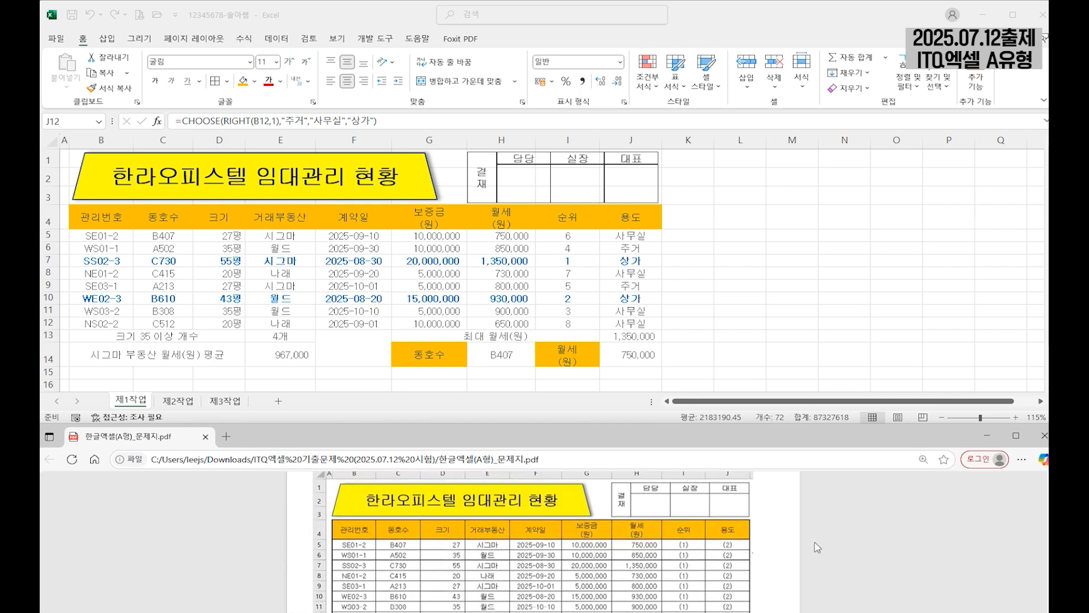
pyautogui.scroll(-3, 816, 547)
pyautogui.click(194, 260)
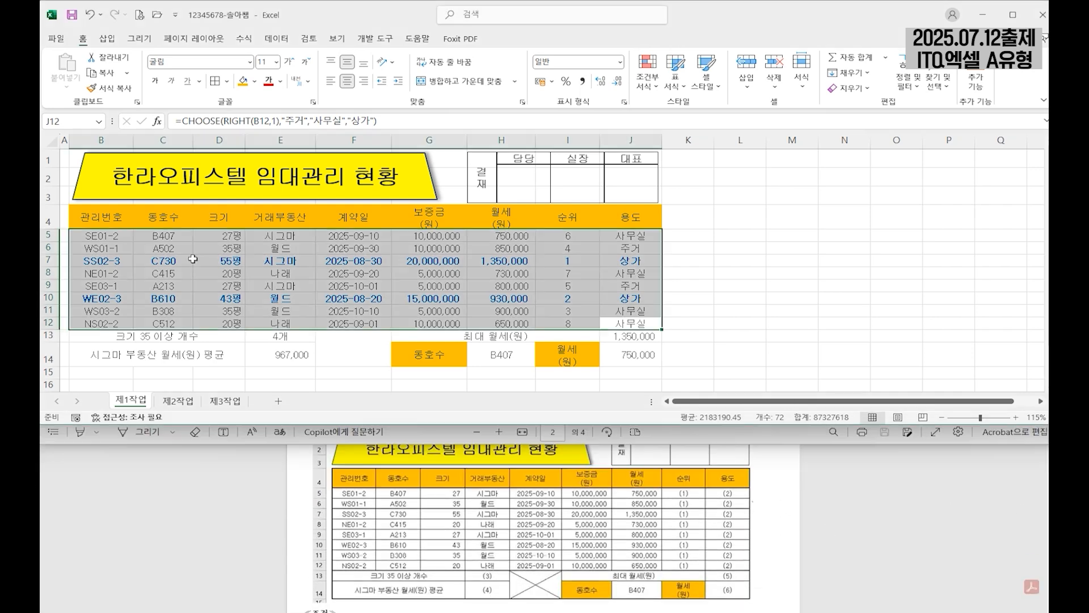
pyautogui.moveTo(102, 215); pyautogui.dragTo(617, 353)
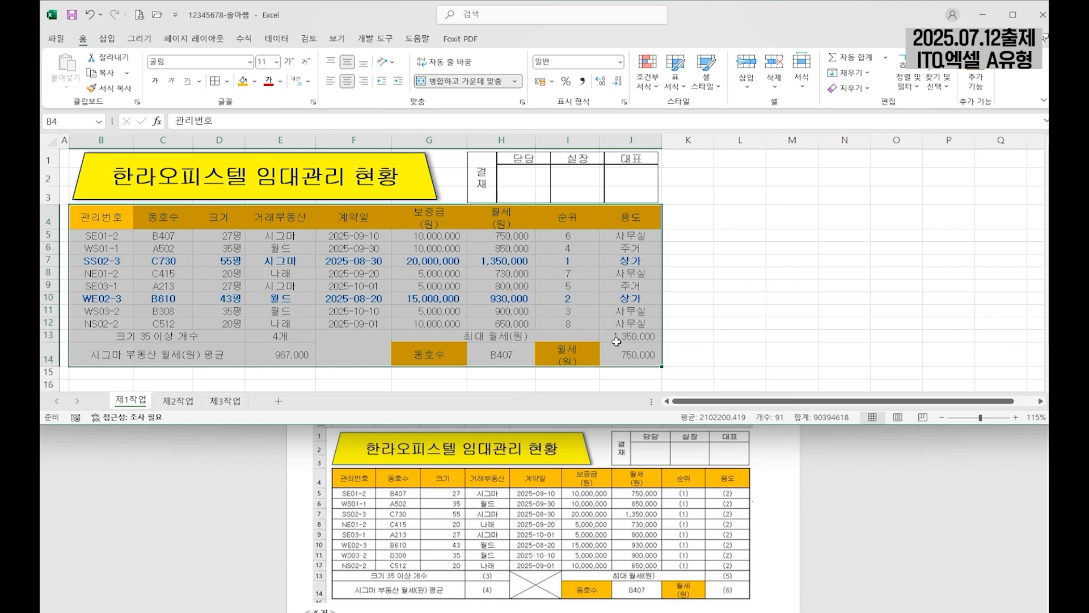
pyautogui.click(215, 81)
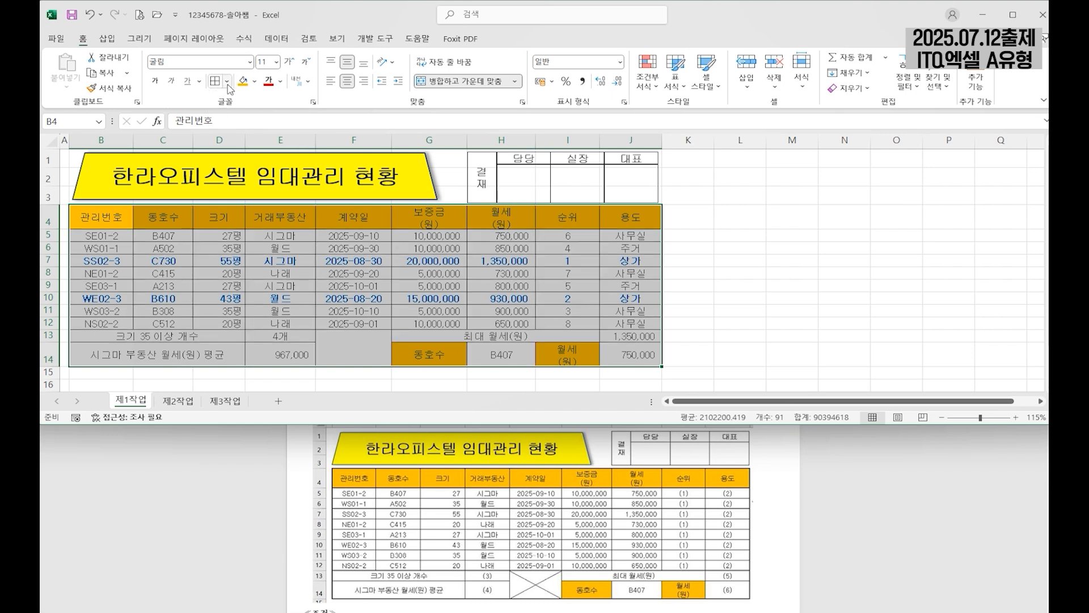
pyautogui.click(226, 81)
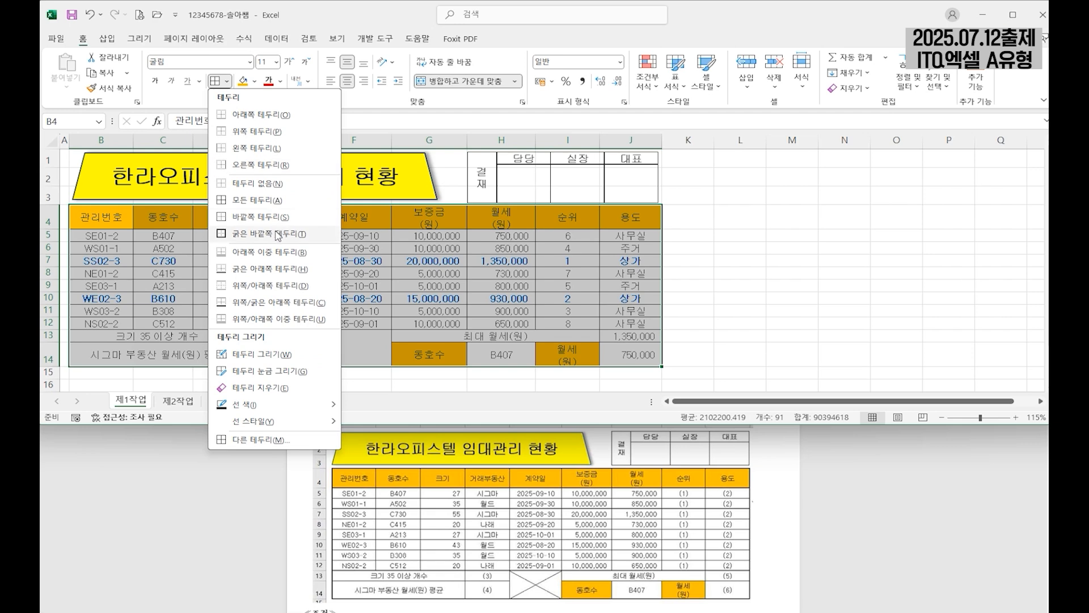
pyautogui.click(277, 234)
# Apply a thick outside border around the data rows B5:J12
pyautogui.moveTo(107, 237); pyautogui.dragTo(629, 322)
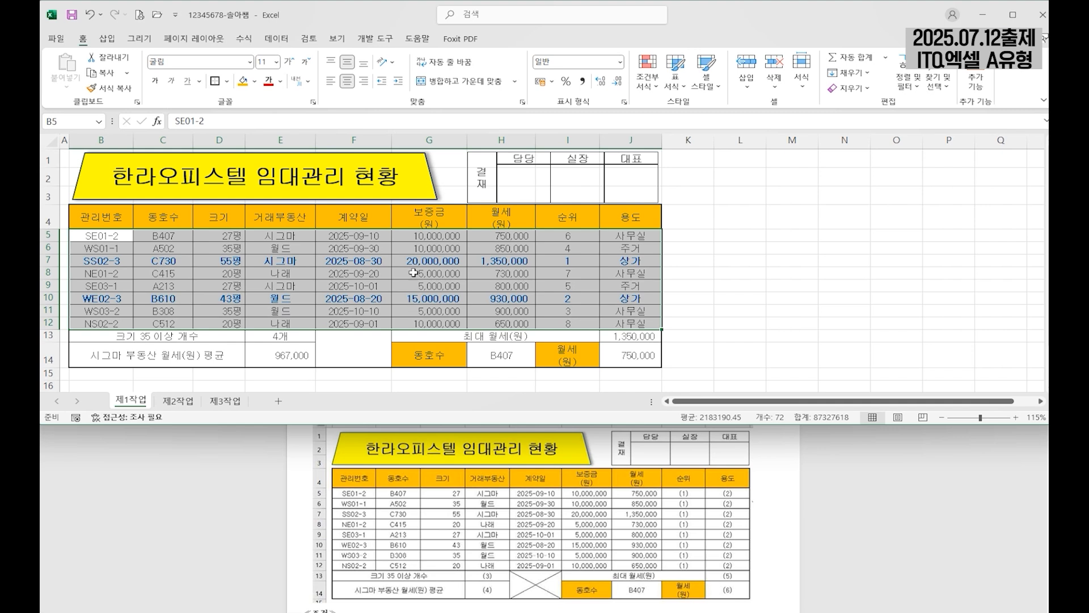
pyautogui.click(215, 81)
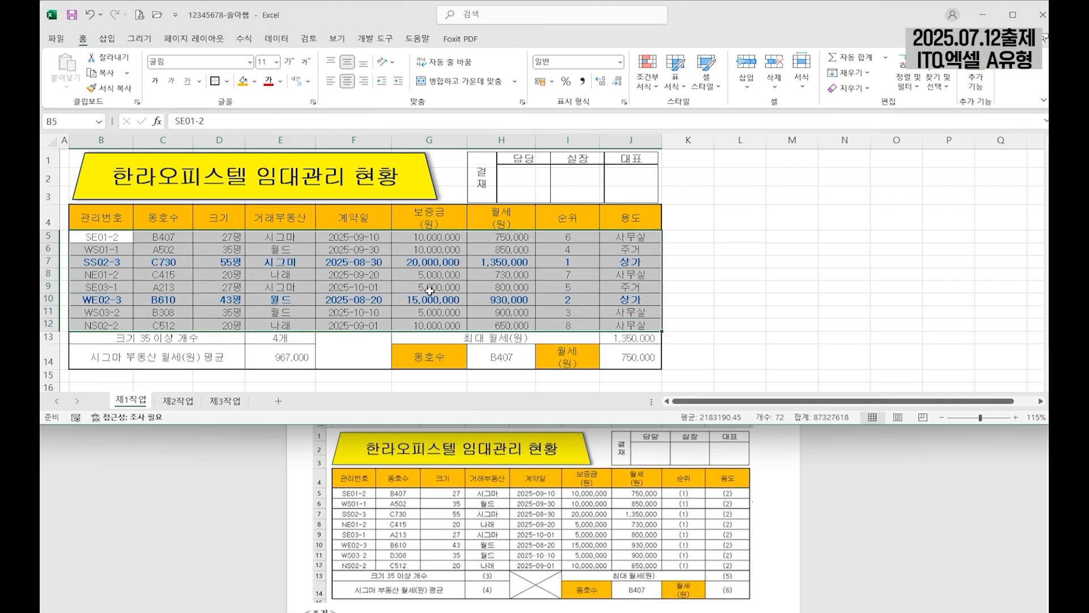
pyautogui.click(434, 286)
# Add both diagonal border lines to the merged empty cell F13:F14 so they form an X
pyautogui.click(347, 354)
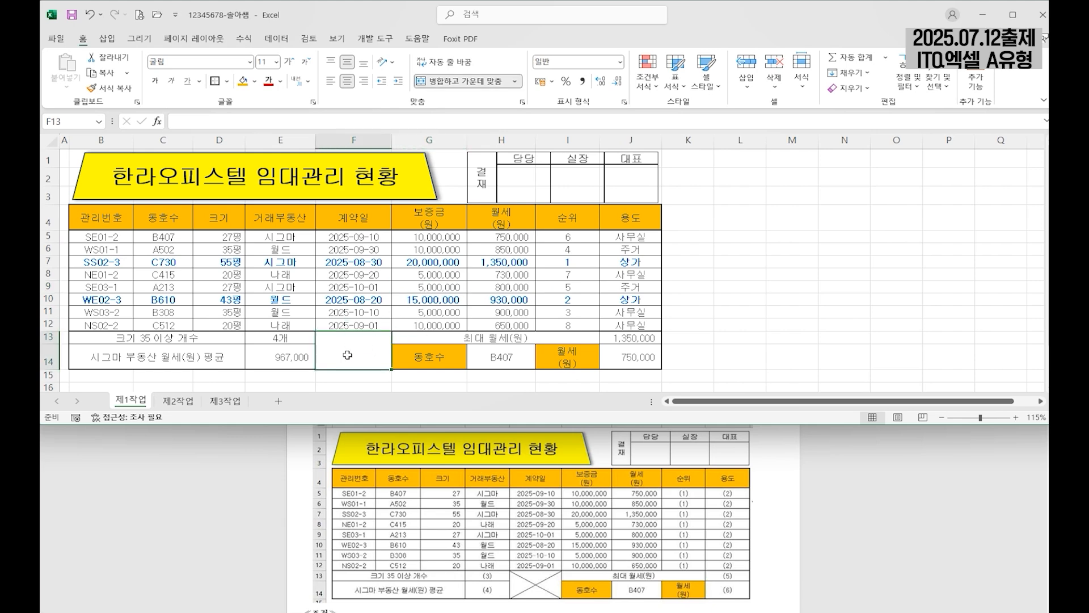
pyautogui.rightClick(358, 354)
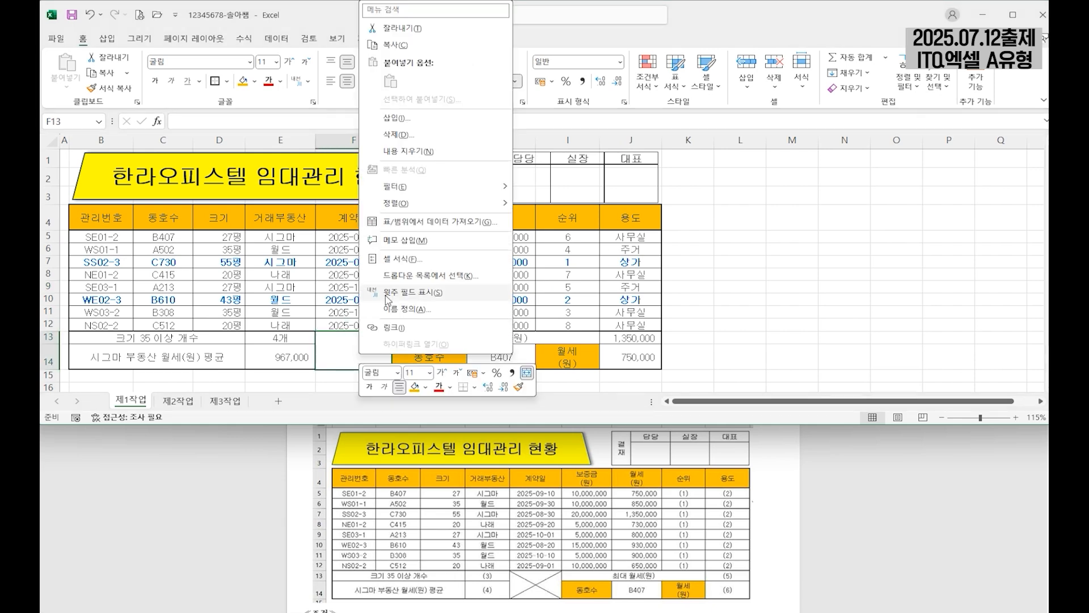
pyautogui.click(400, 261)
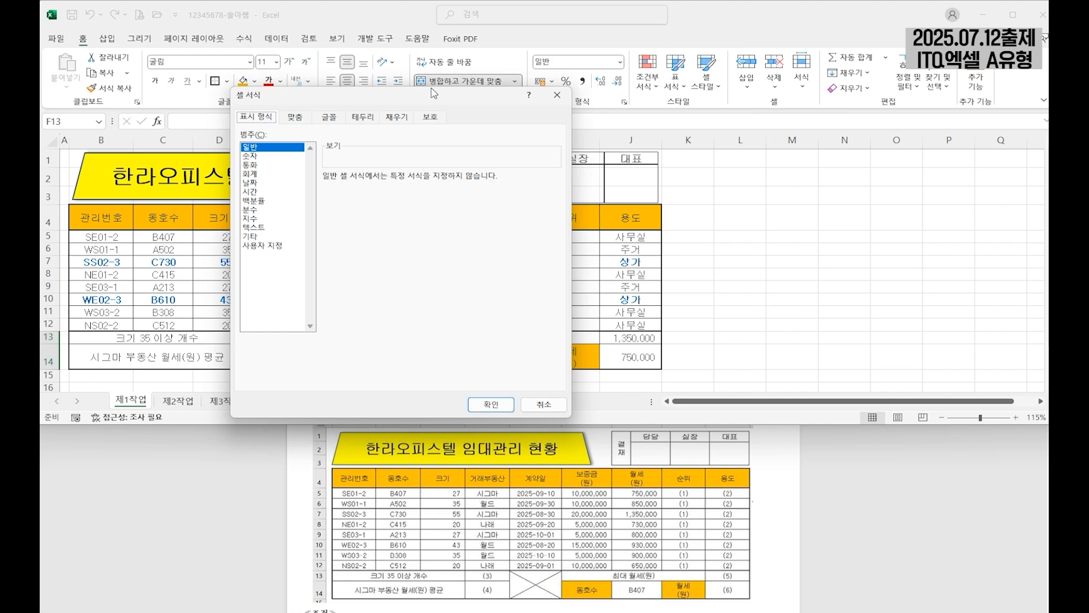
pyautogui.moveTo(434, 92); pyautogui.dragTo(517, 94)
pyautogui.click(445, 119)
pyautogui.click(421, 281)
pyautogui.click(558, 281)
pyautogui.click(585, 412)
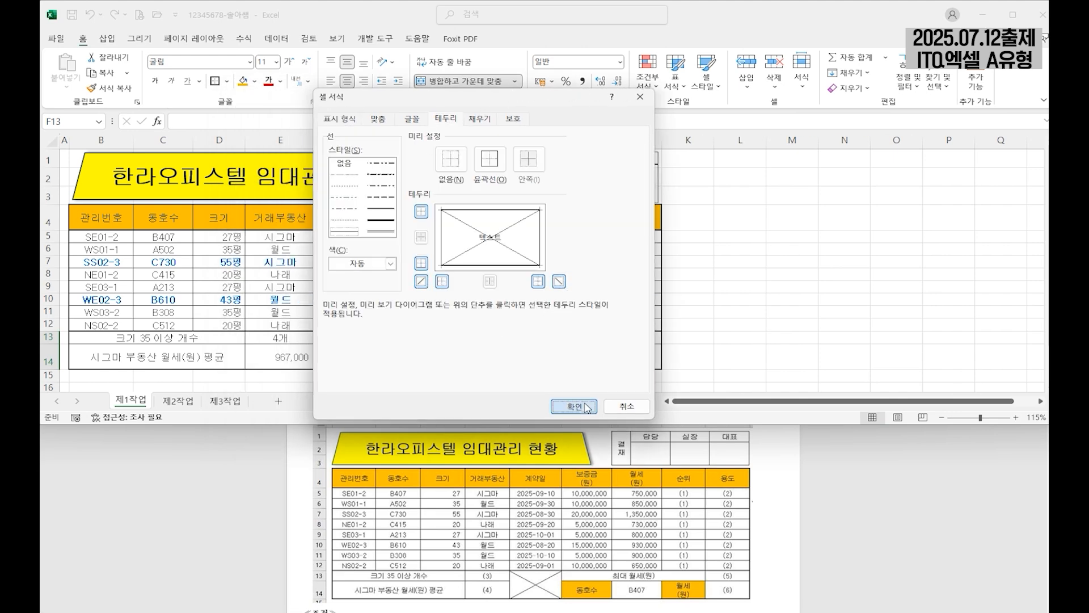
pyautogui.click(698, 276)
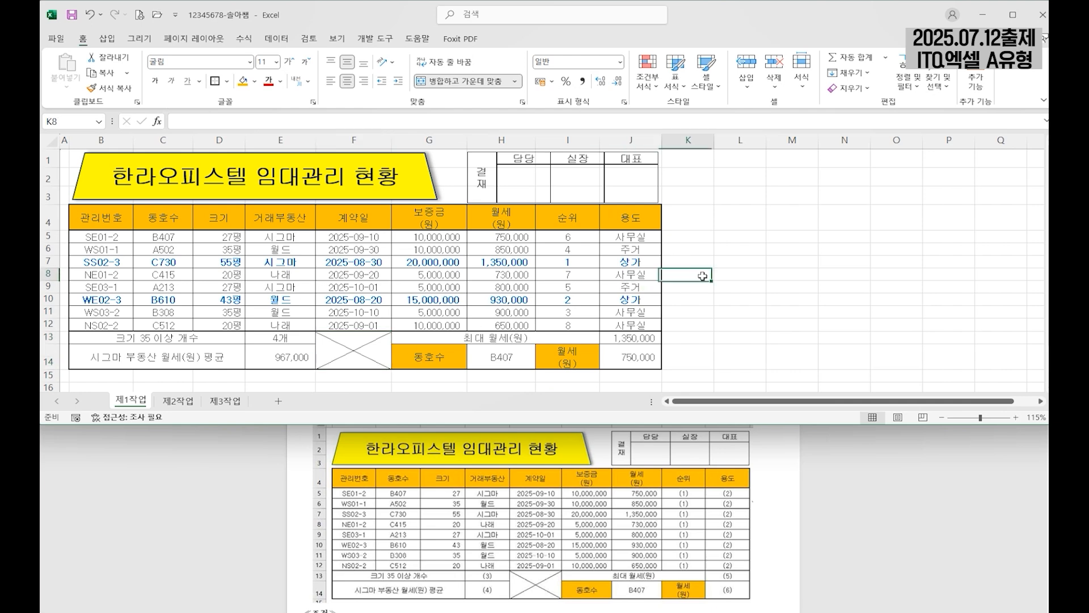
# Copy B4:H12 from the 제1작업 sheet and paste it at B2 of the 제2작업 sheet, as the exam PDF's second task instructs
pyautogui.click(513, 489)
pyautogui.scroll(2, 513, 488)
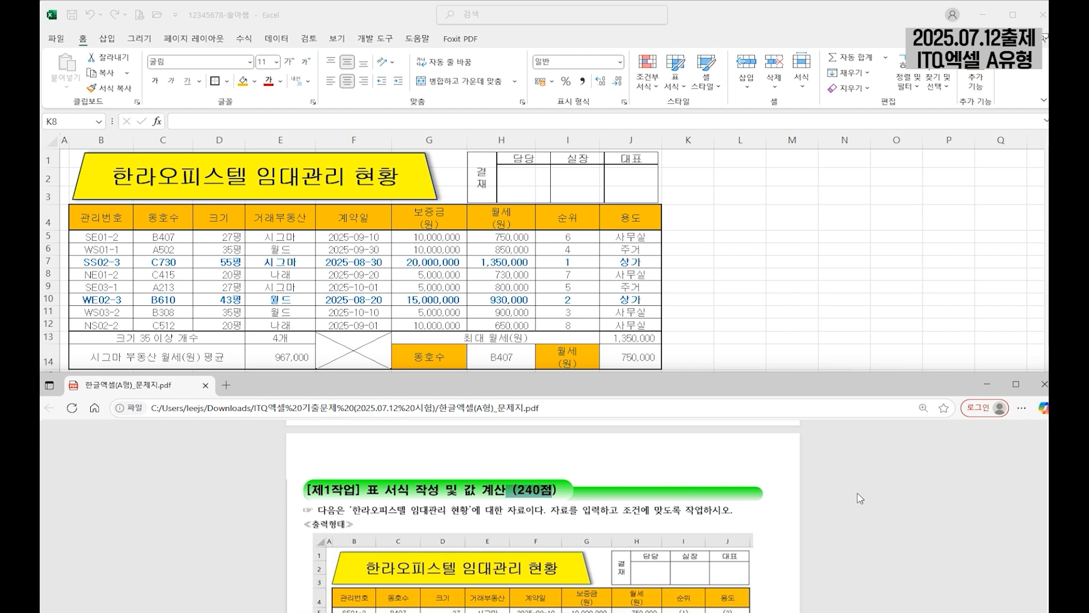
pyautogui.scroll(-10, 856, 470)
pyautogui.scroll(-5, 857, 470)
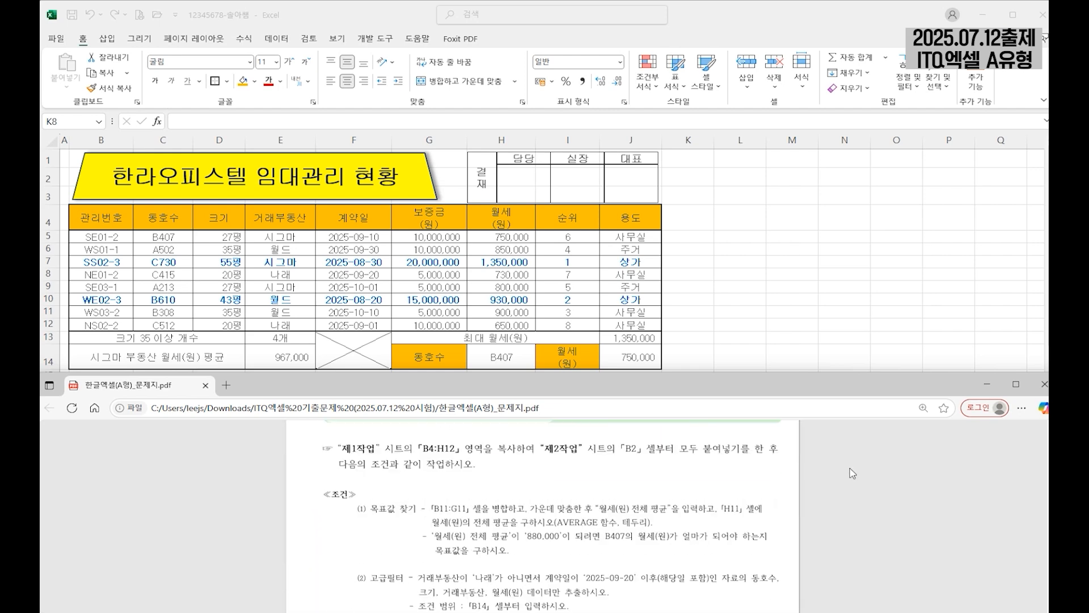
pyautogui.scroll(1, 792, 541)
pyautogui.scroll(1, 792, 541)
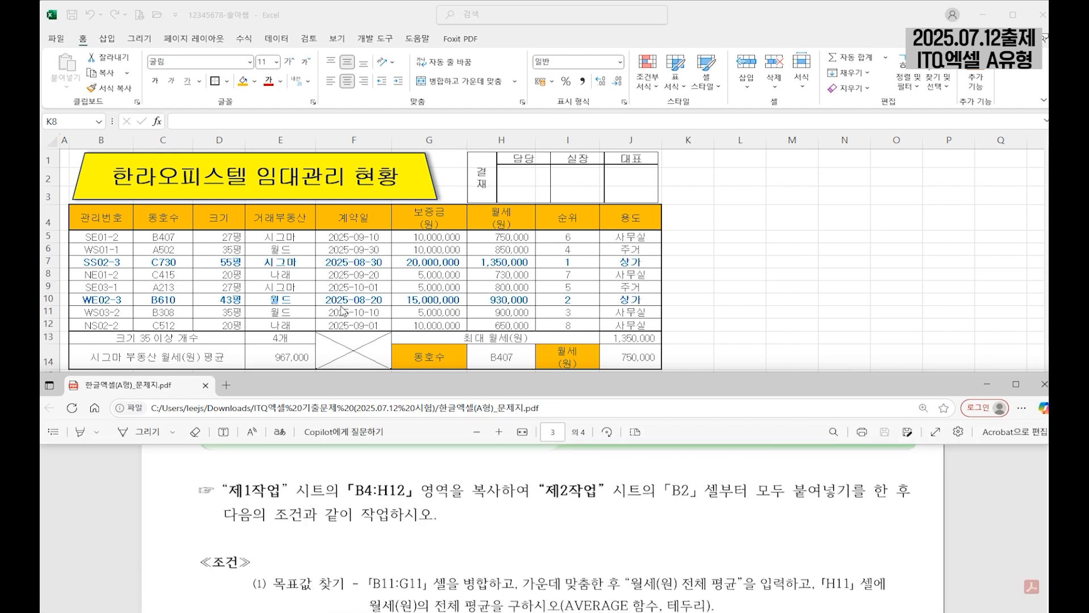
pyautogui.hotkey('alt', 'Tab')
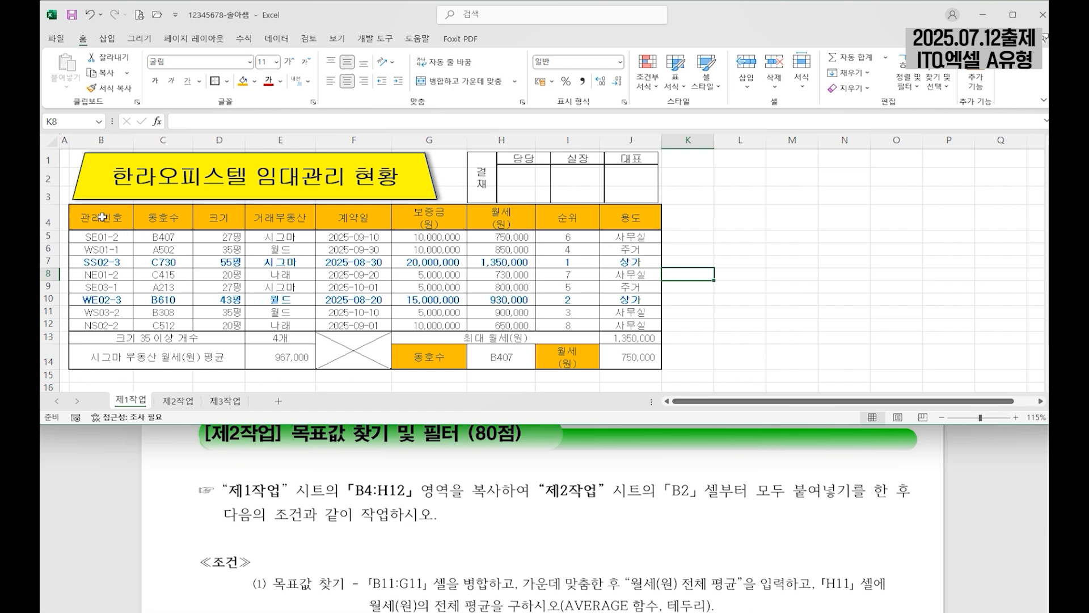
pyautogui.moveTo(96, 217); pyautogui.dragTo(497, 332)
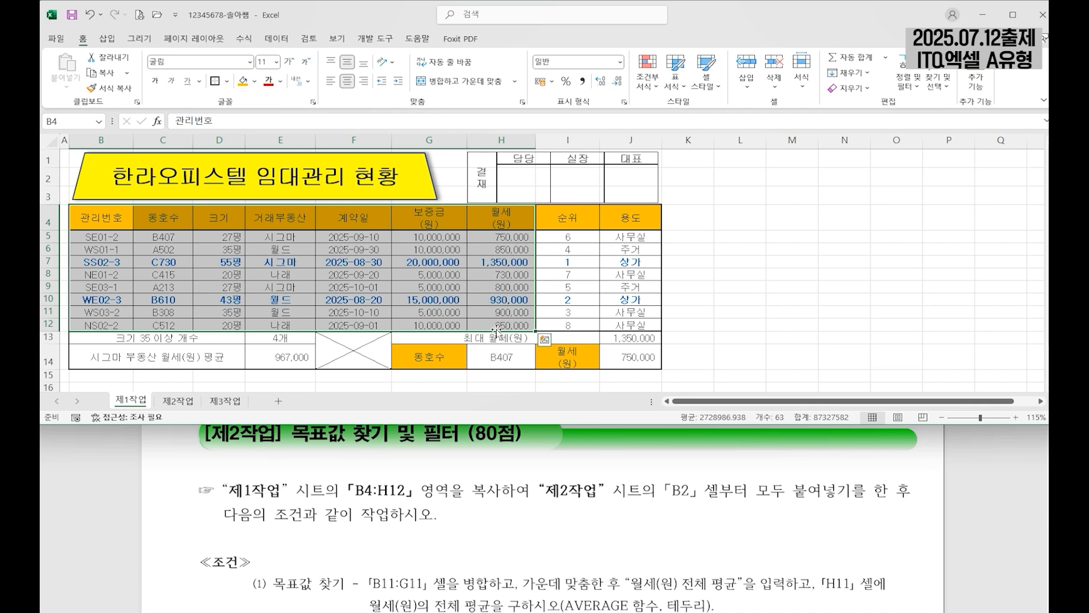
pyautogui.hotkey('ctrl', 'c')
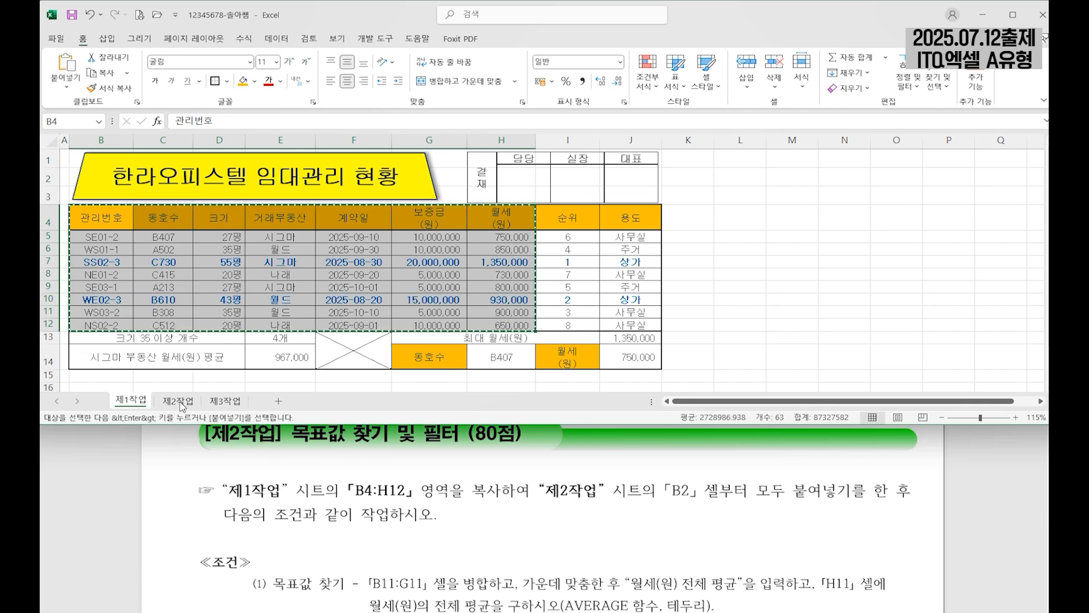
pyautogui.click(178, 400)
pyautogui.click(104, 168)
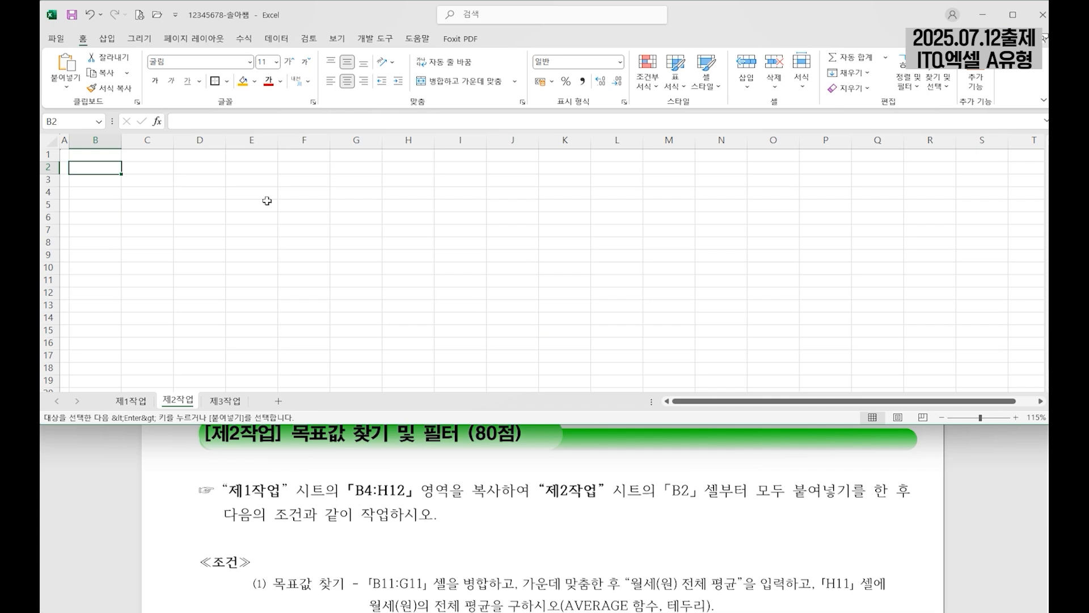
pyautogui.hotkey('ctrl', 'v')
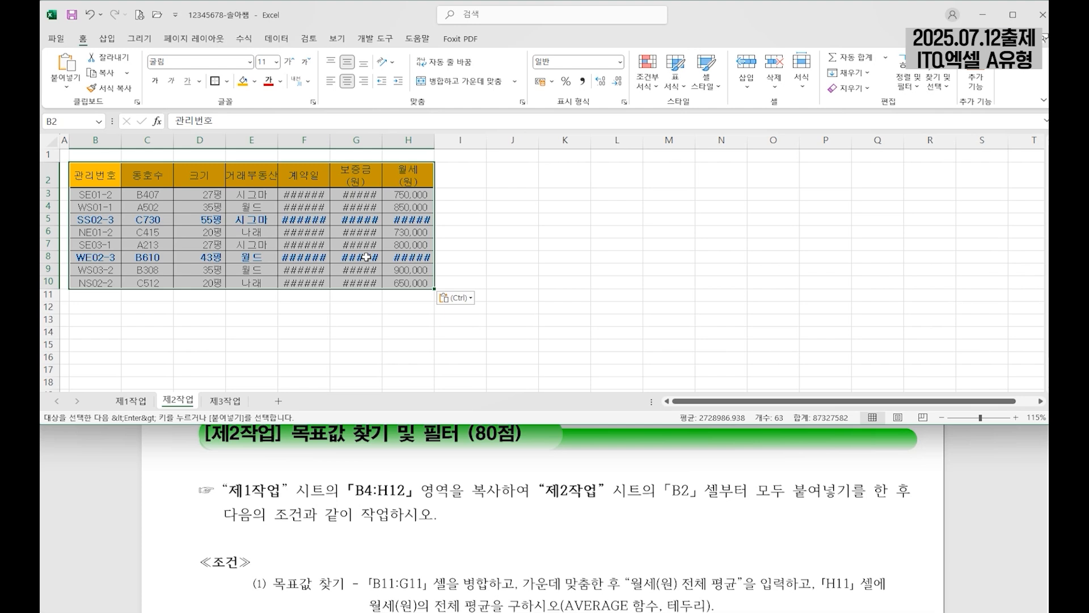
# Fit column E to its contents and widen columns F to H equally so the dates and amounts display in full
pyautogui.moveTo(95, 139); pyautogui.dragTo(151, 140)
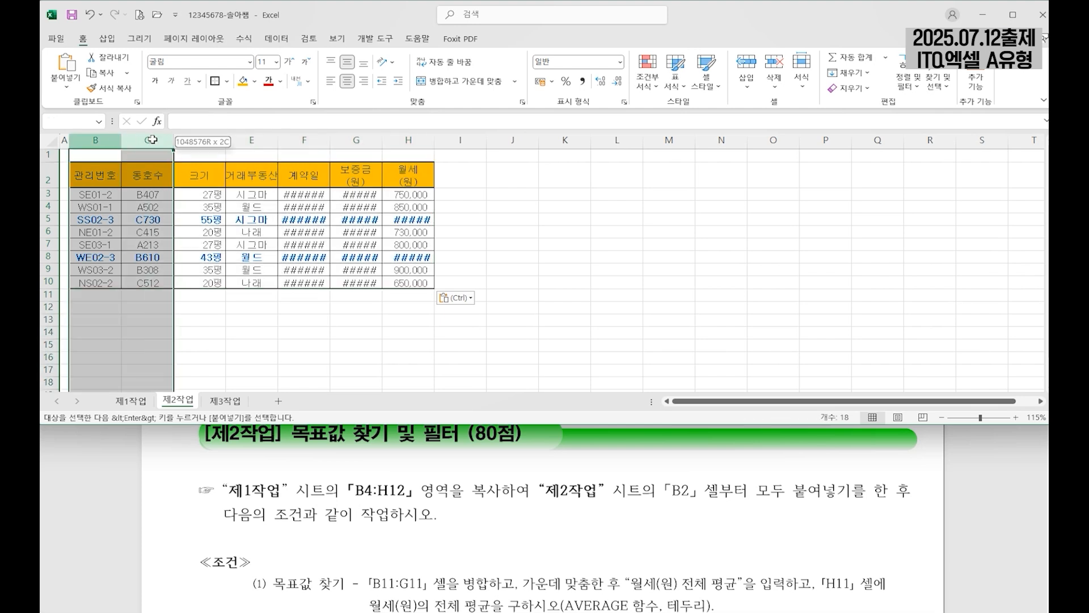
pyautogui.doubleClick(278, 140)
pyautogui.moveTo(325, 139); pyautogui.dragTo(388, 141)
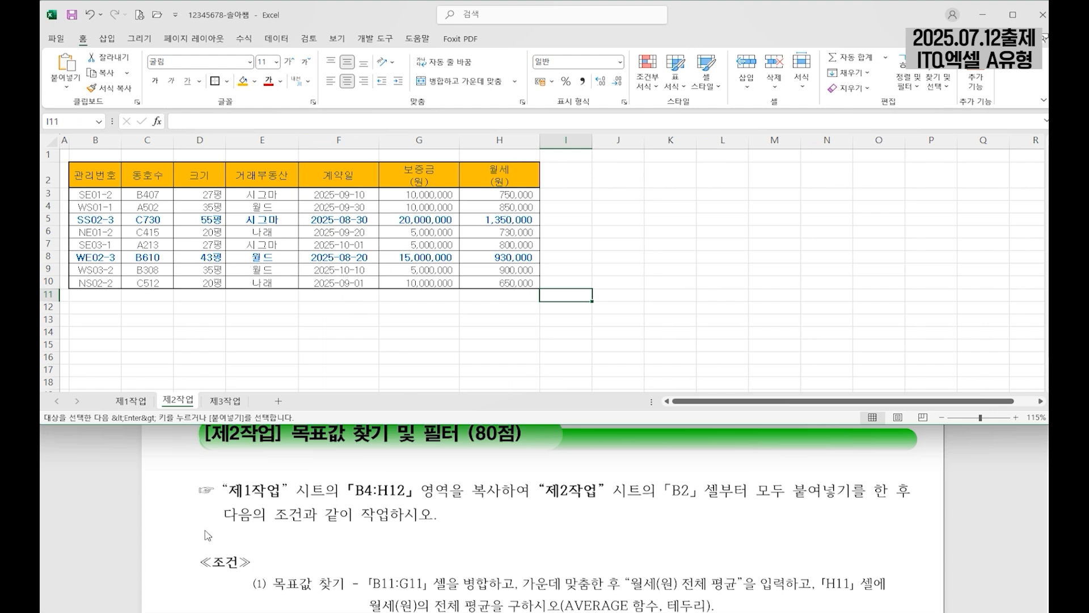
# Merge and center B11:G11 and enter the label 월세(원) 전체 평균
pyautogui.scroll(-3, 163, 538)
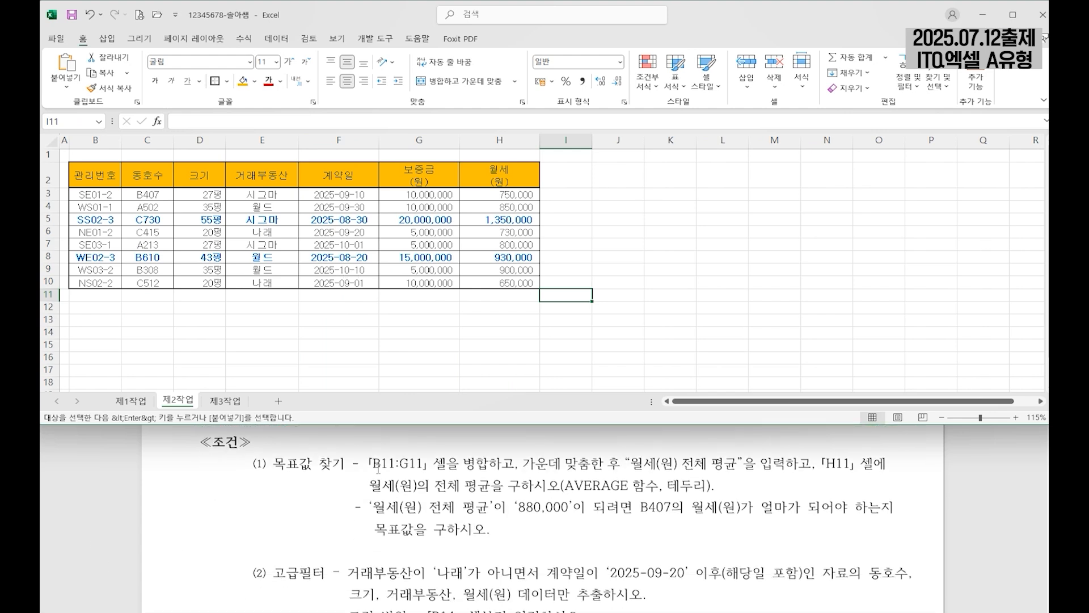
pyautogui.moveTo(95, 295); pyautogui.dragTo(415, 296)
pyautogui.click(461, 82)
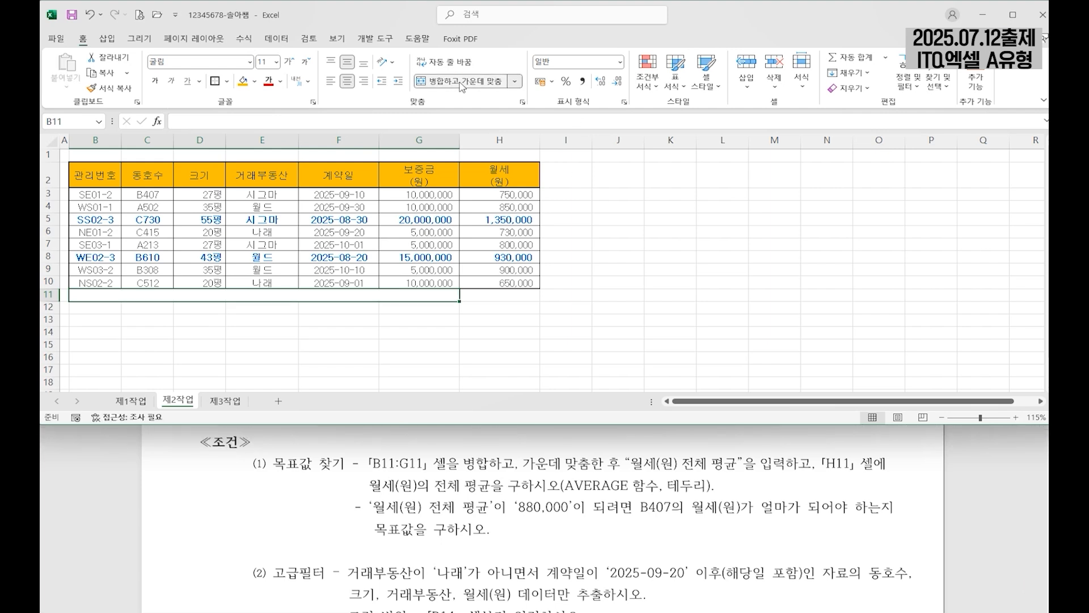
pyautogui.write('dnjftp')
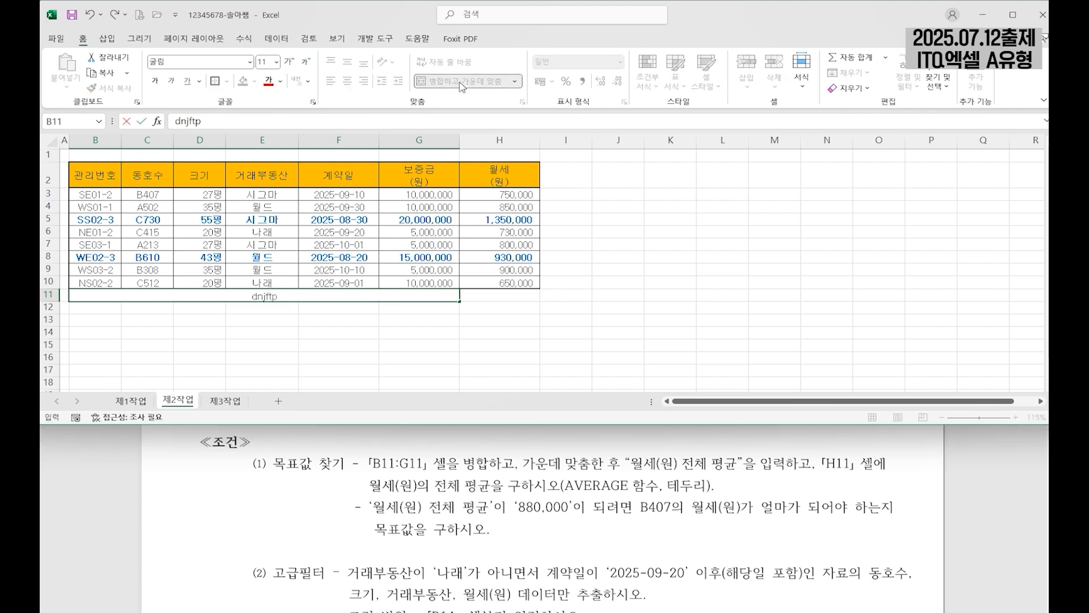
pyautogui.write('월세(원) 전체 평균')
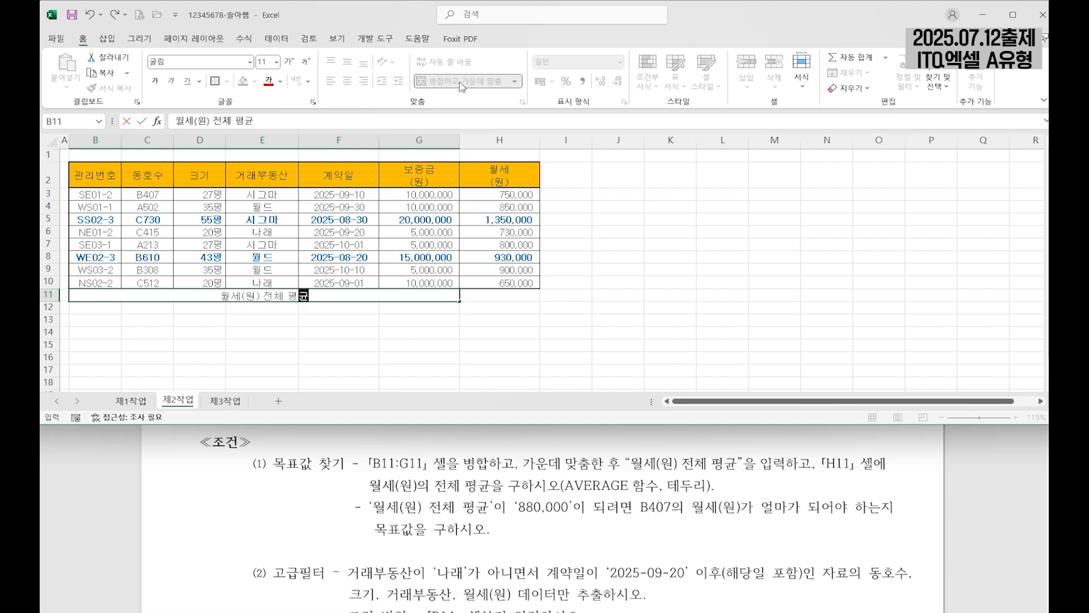
pyautogui.press('Tab')
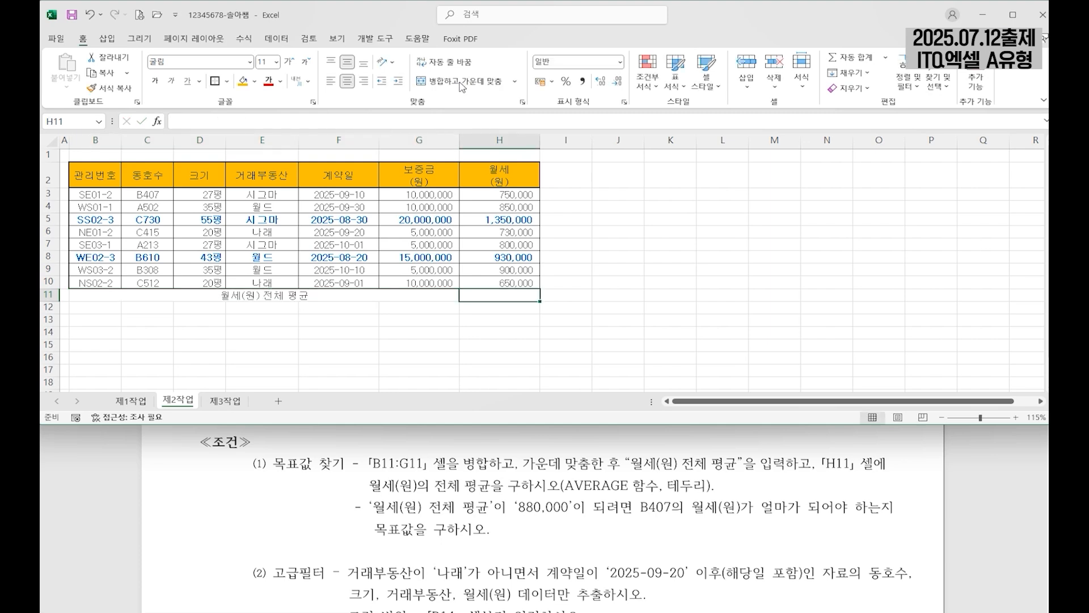
# Calculate the overall average rent in H11 with =AVERAGE(H3:H10)
pyautogui.write('=AVERAGE(')
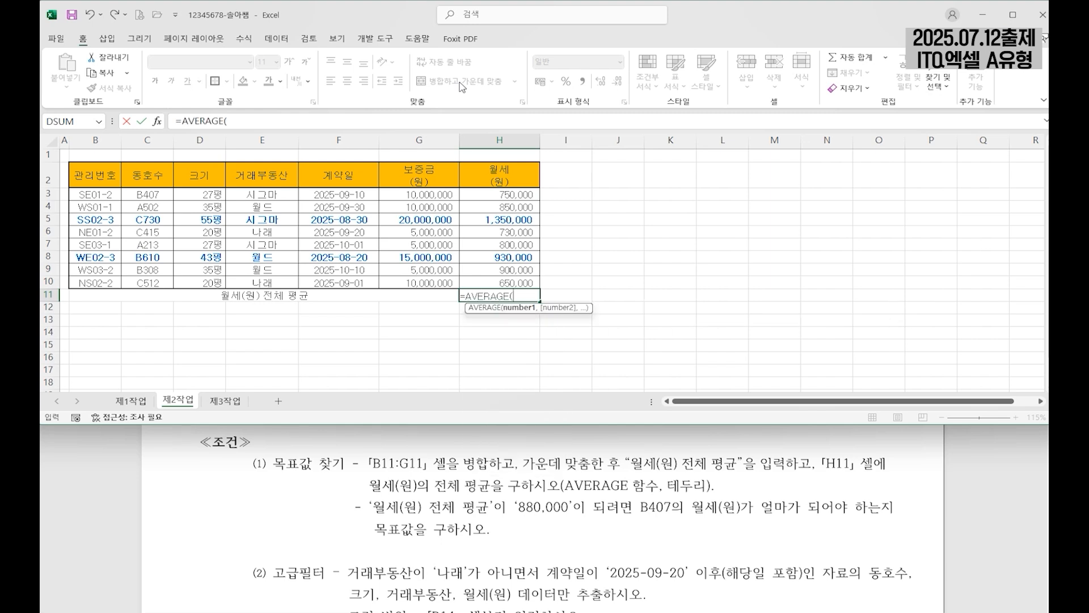
pyautogui.moveTo(518, 199); pyautogui.dragTo(519, 284)
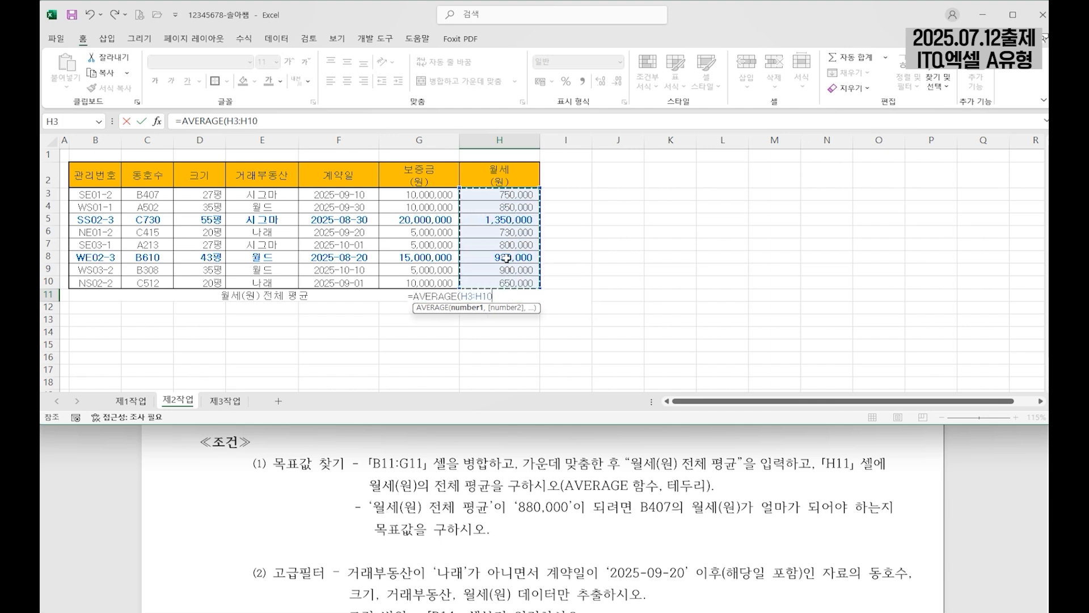
pyautogui.press('Return')
# Apply all borders to the average row B11:H11
pyautogui.moveTo(435, 299); pyautogui.dragTo(503, 292)
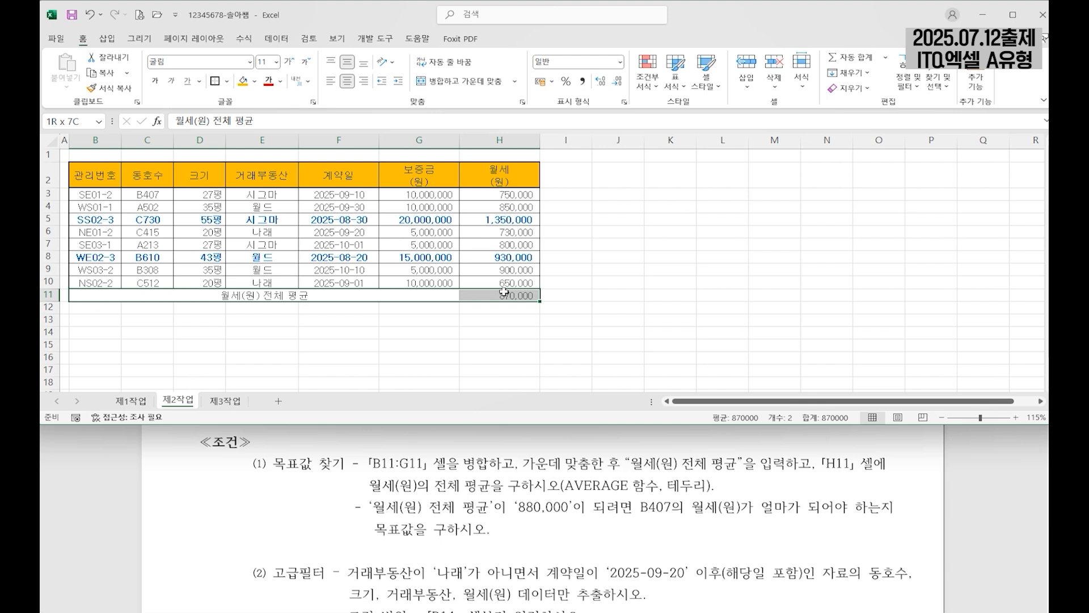
pyautogui.click(226, 81)
pyautogui.click(238, 202)
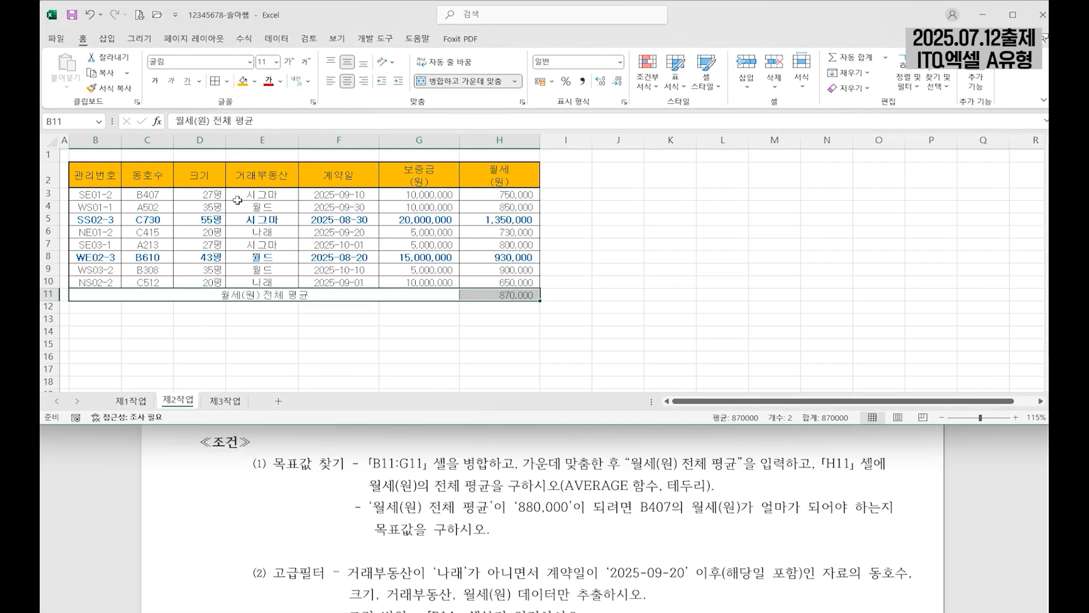
pyautogui.click(319, 319)
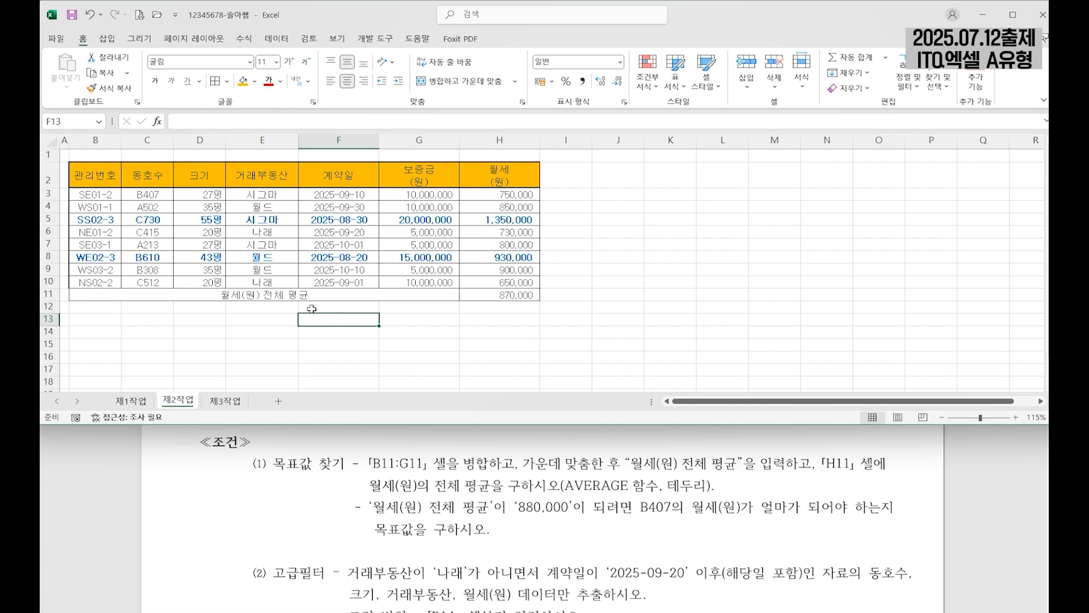
# Start Goal Seek with the average rent cell H11 as the formula cell
pyautogui.click(524, 295)
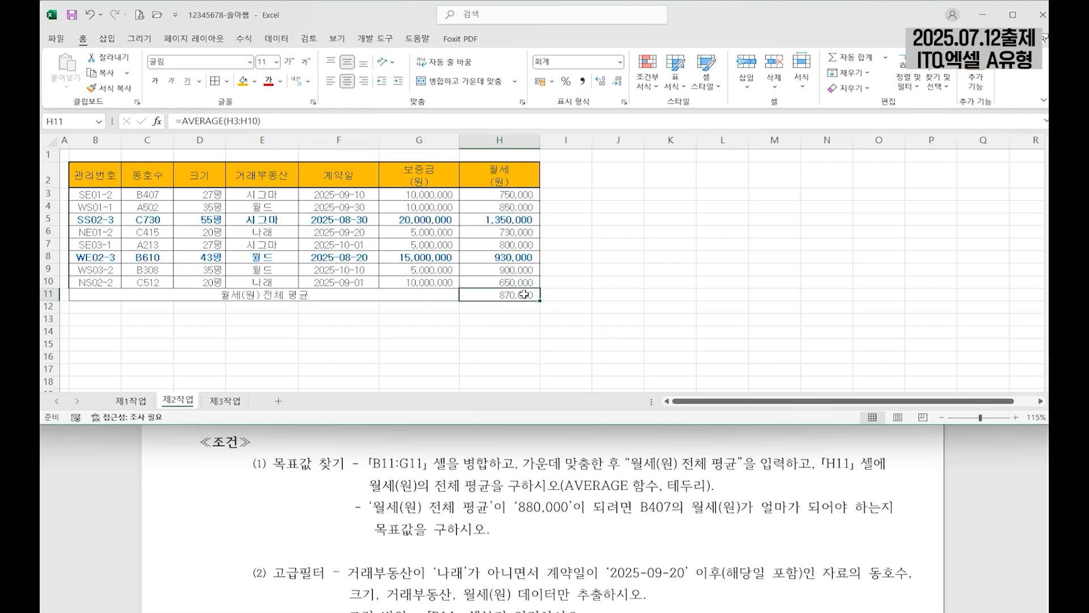
pyautogui.moveTo(366, 507); pyautogui.dragTo(497, 531)
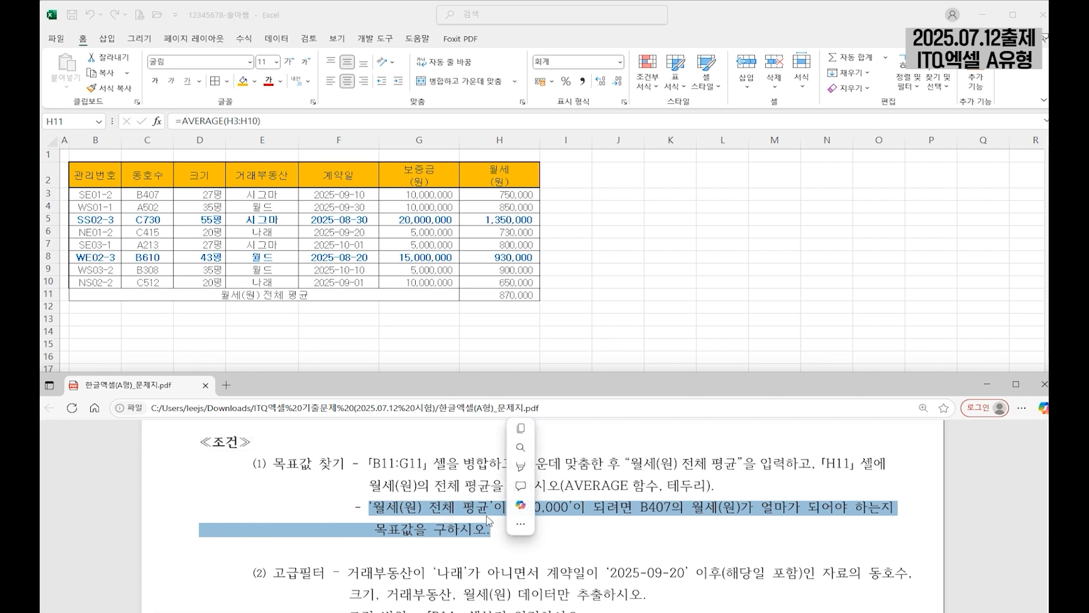
pyautogui.click(510, 295)
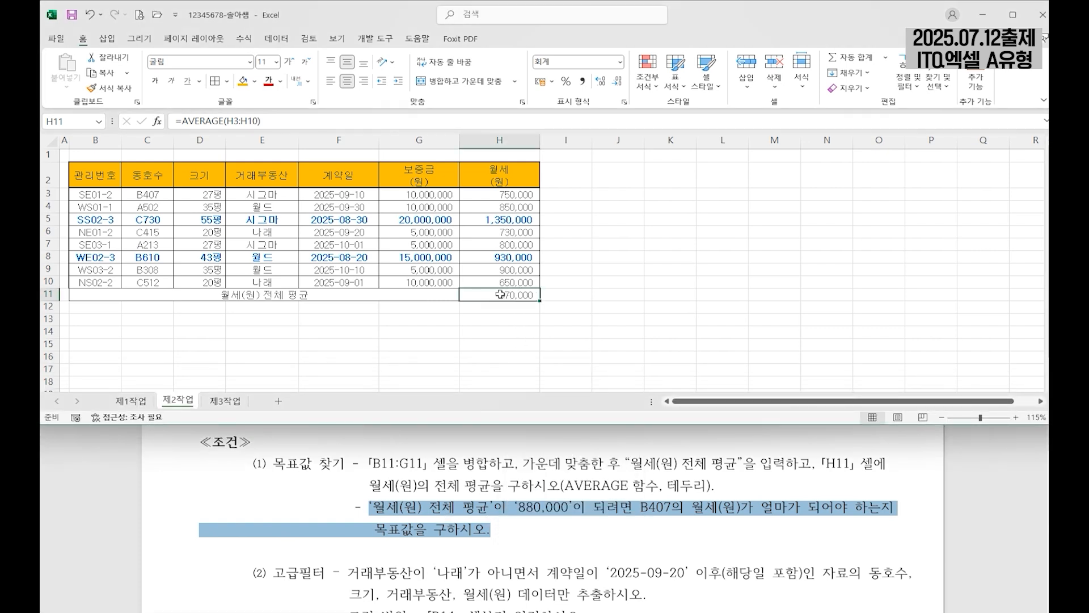
pyautogui.click(277, 39)
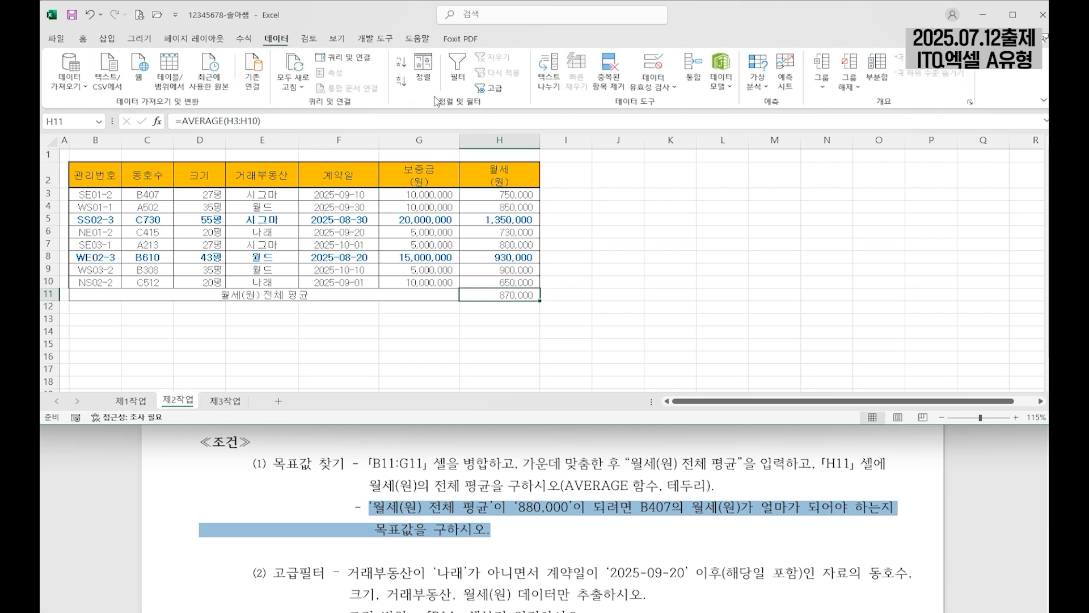
pyautogui.click(760, 84)
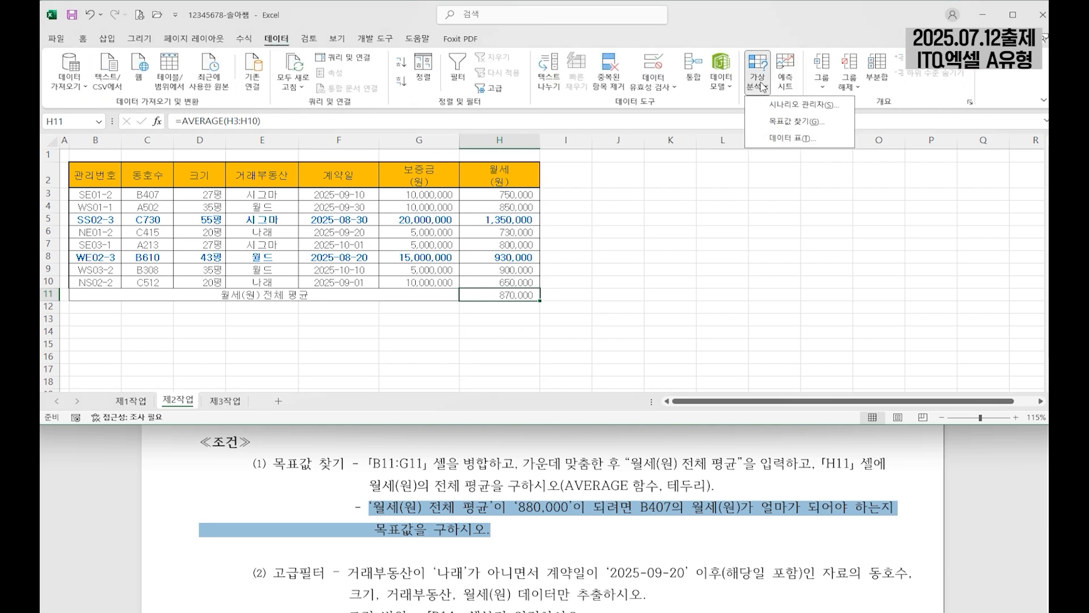
pyautogui.click(790, 128)
pyautogui.moveTo(774, 202); pyautogui.dragTo(615, 224)
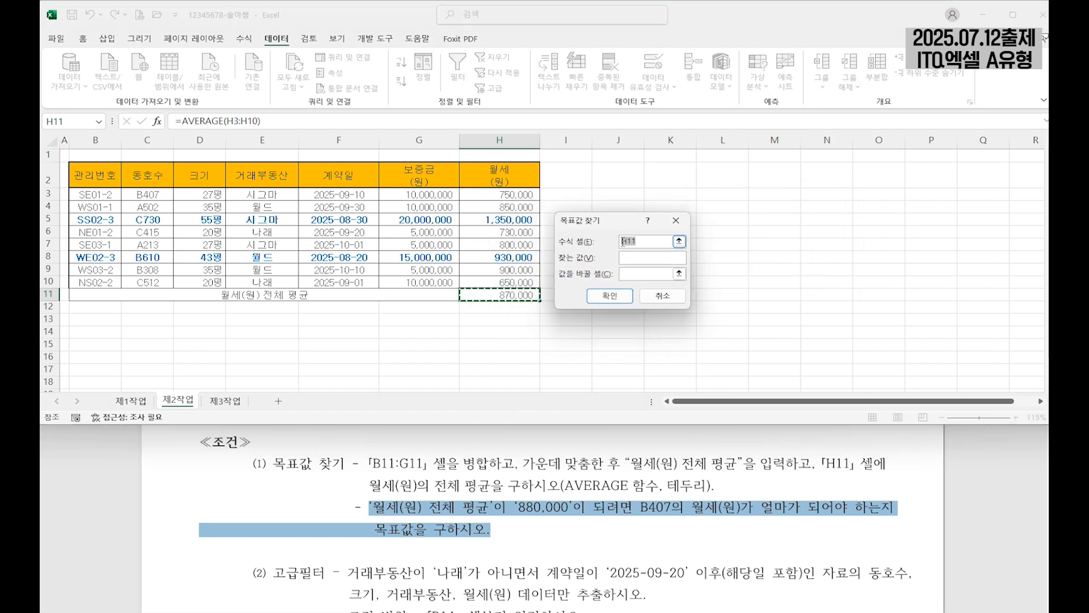
pyautogui.click(502, 298)
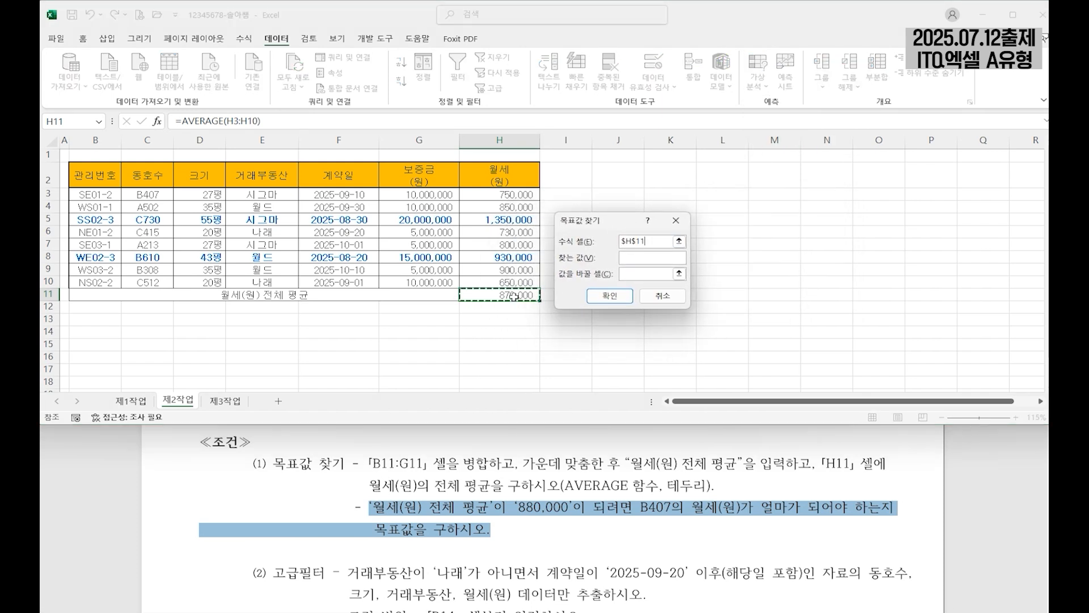
# Run Goal Seek to reach 880000 by changing B407's rent in H3, and keep the solution
pyautogui.click(642, 257)
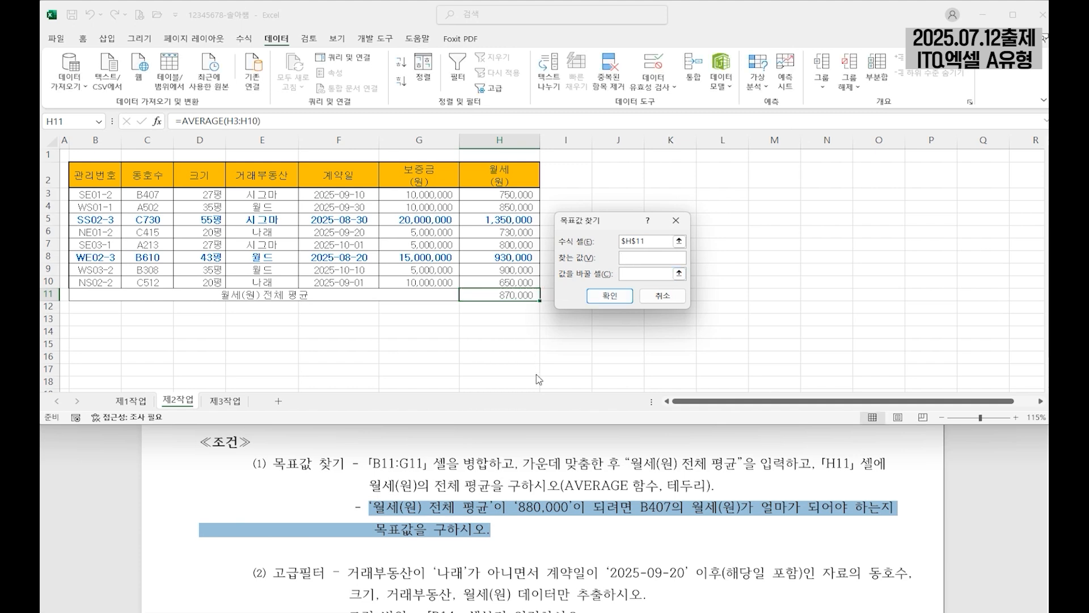
pyautogui.write('880000')
pyautogui.click(645, 274)
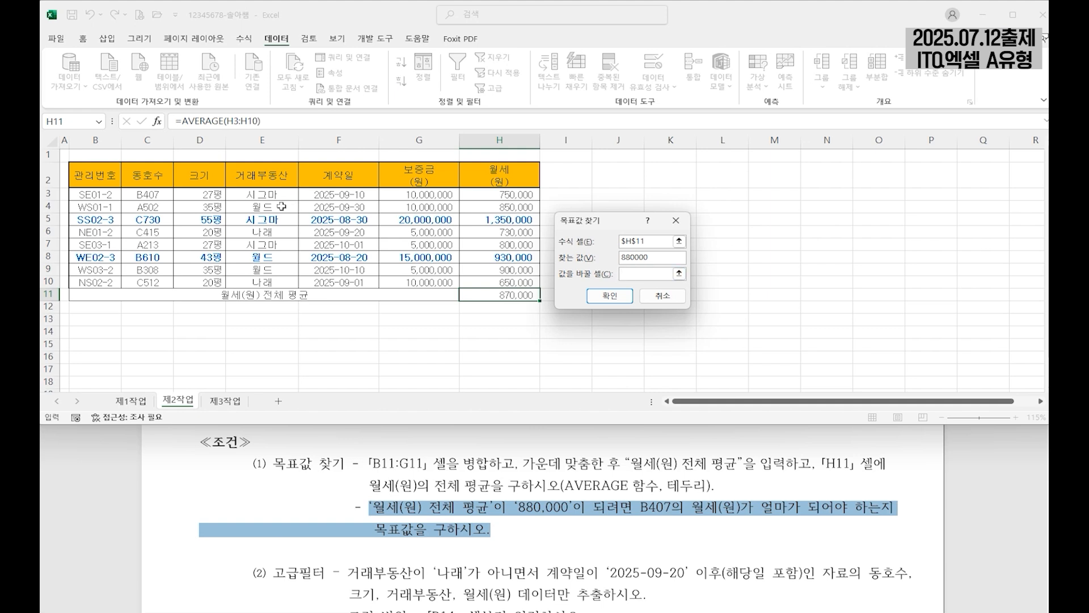
pyautogui.click(485, 195)
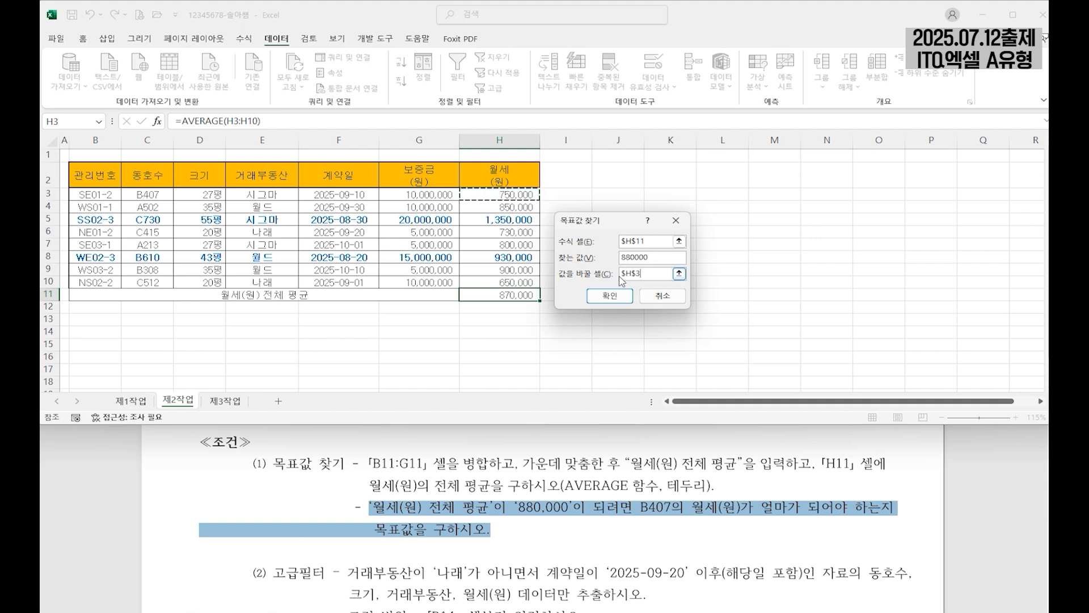
pyautogui.click(610, 299)
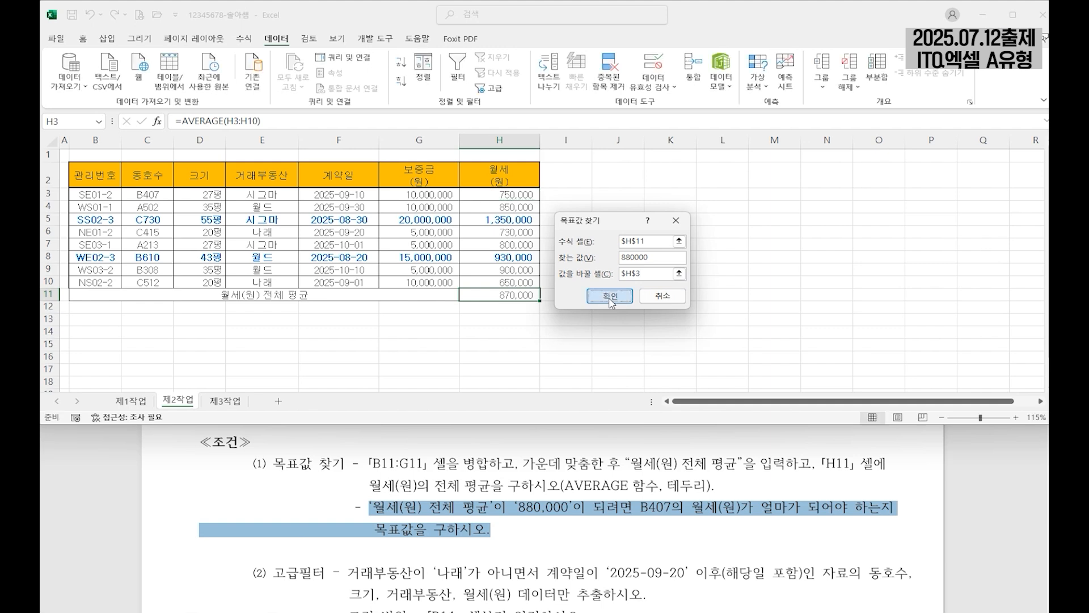
pyautogui.click(576, 298)
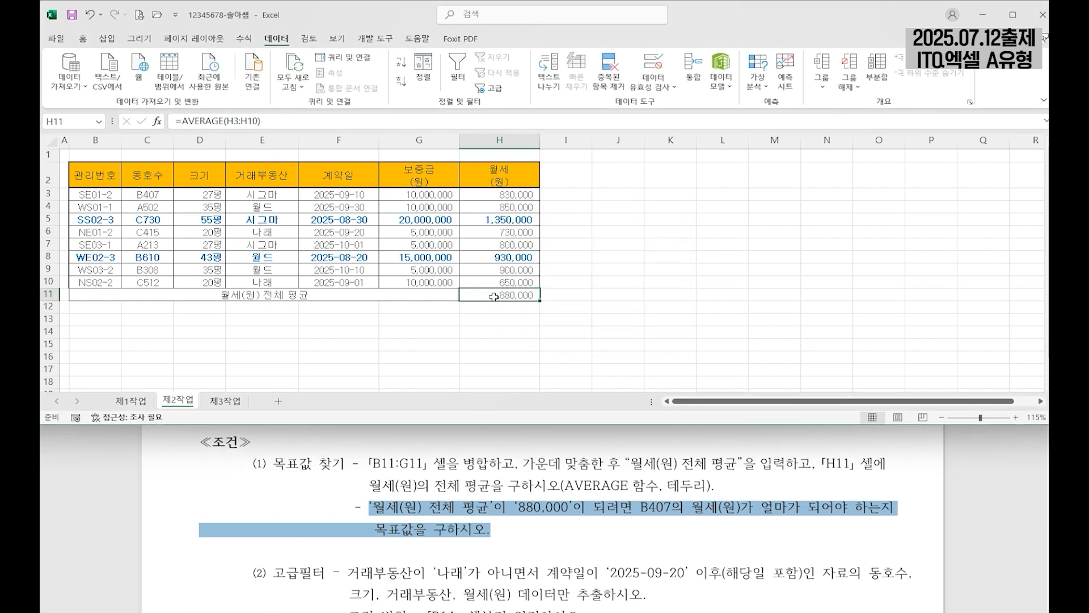
pyautogui.click(523, 192)
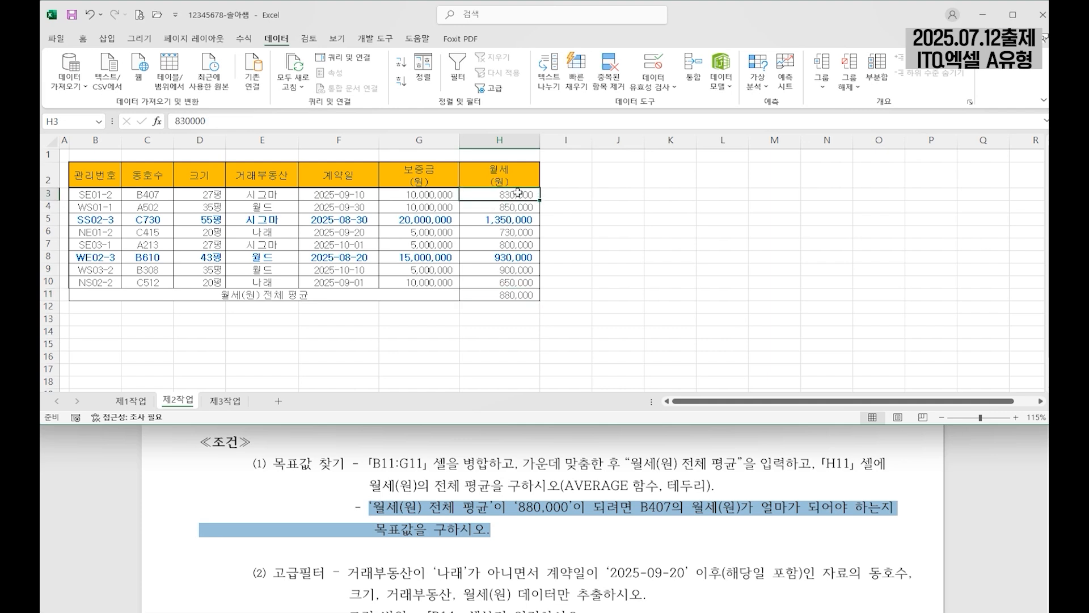
pyautogui.click(519, 292)
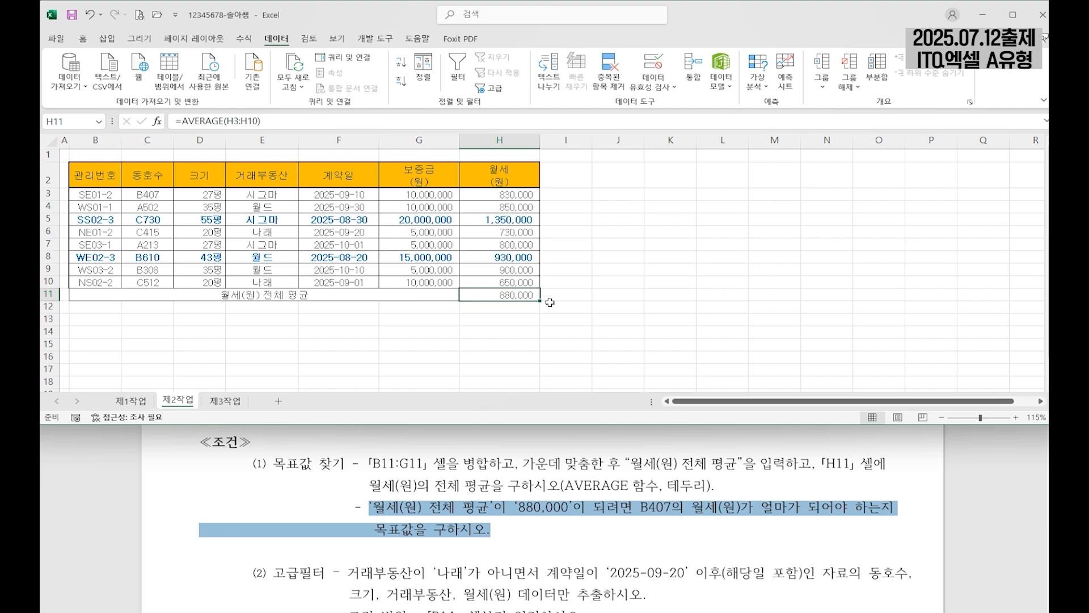
# Copy the 거래부동산 and 계약일 headers from E2:F2 to B14:C14 and widen column B to fit
pyautogui.scroll(-2, 165, 502)
pyautogui.scroll(1, 165, 503)
pyautogui.scroll(-1, 165, 503)
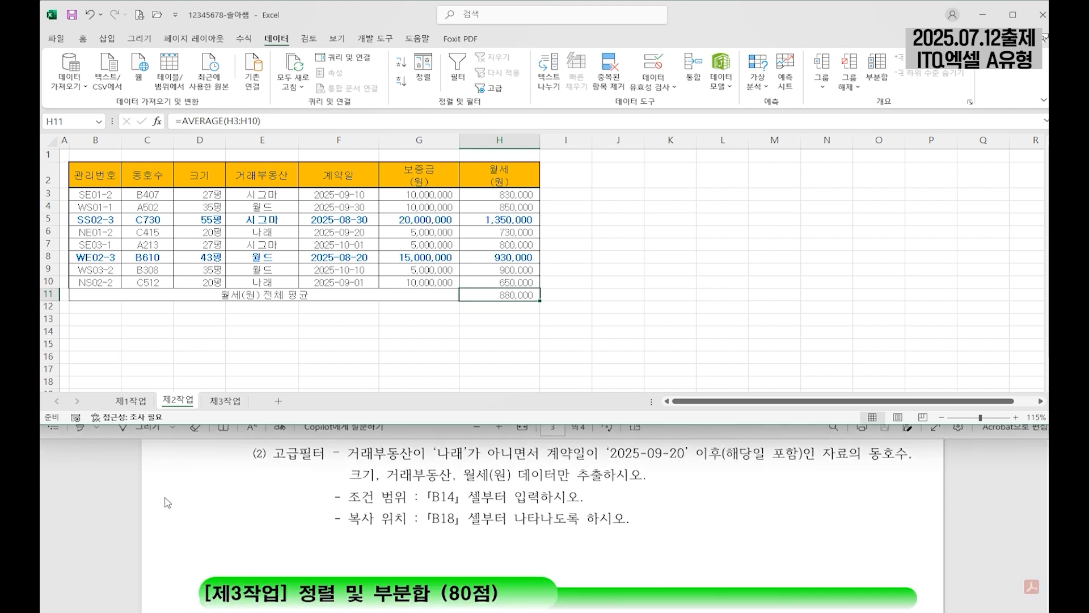
pyautogui.click(315, 332)
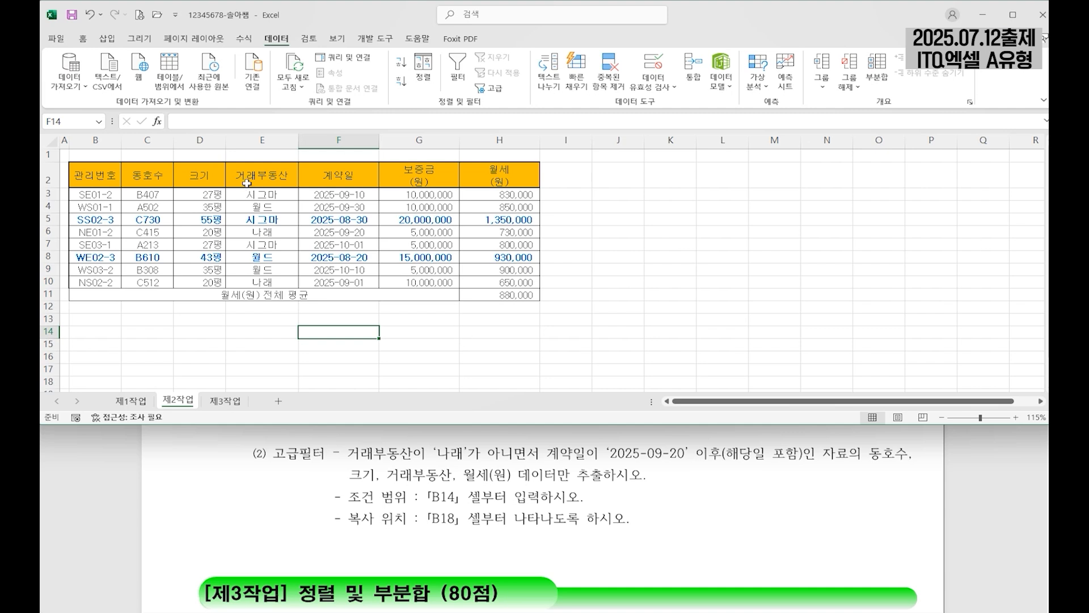
pyautogui.click(264, 176)
pyautogui.click(328, 179)
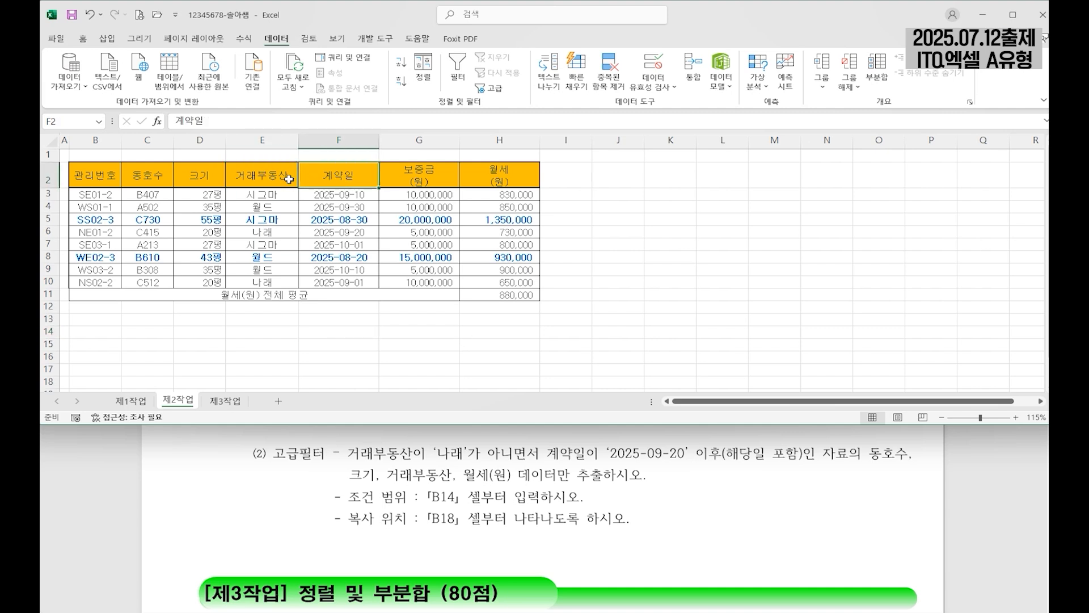
pyautogui.moveTo(283, 177); pyautogui.dragTo(324, 176)
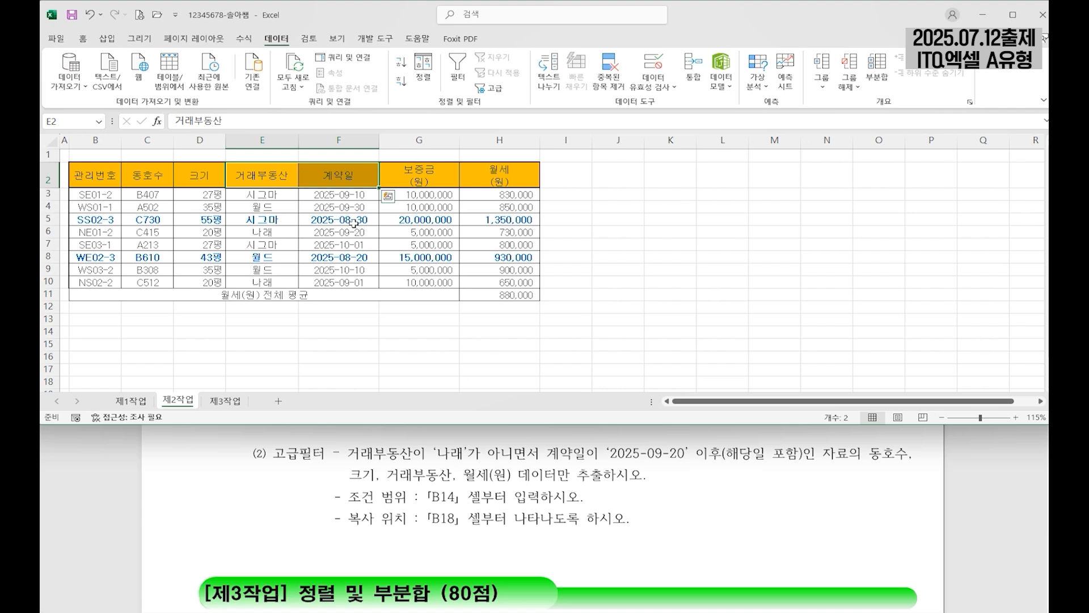
pyautogui.hotkey('ctrl', 'c')
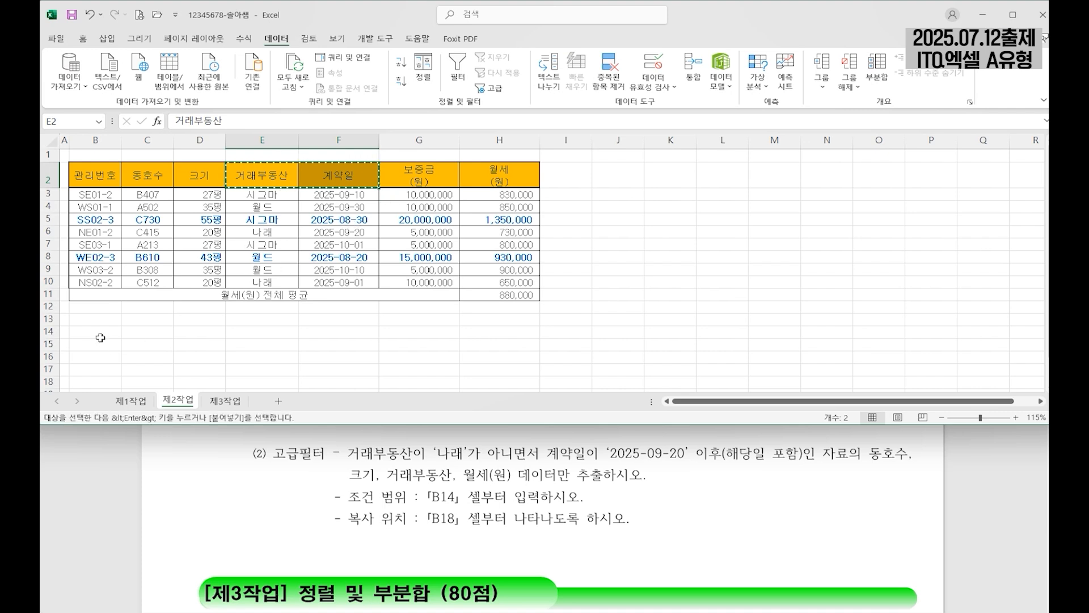
pyautogui.click(100, 333)
pyautogui.hotkey('ctrl', 'v')
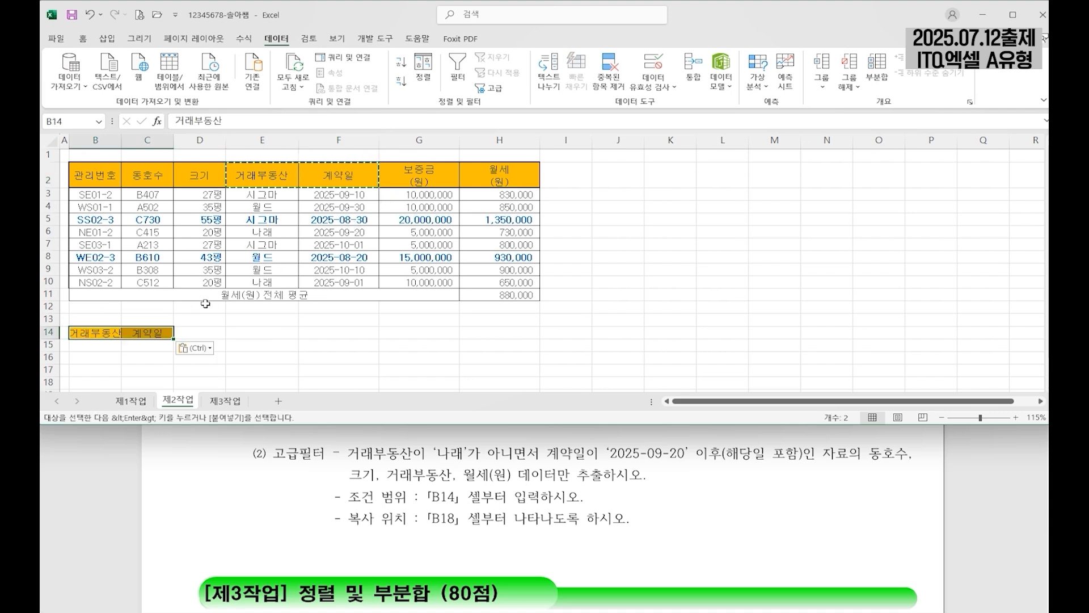
pyautogui.click(119, 349)
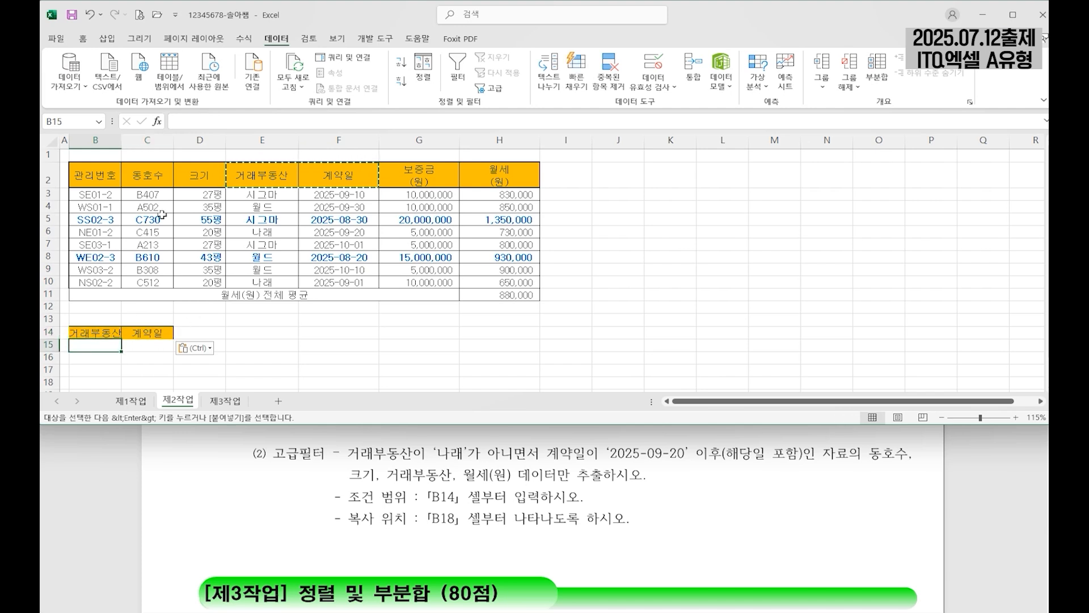
pyautogui.moveTo(123, 147); pyautogui.dragTo(130, 147)
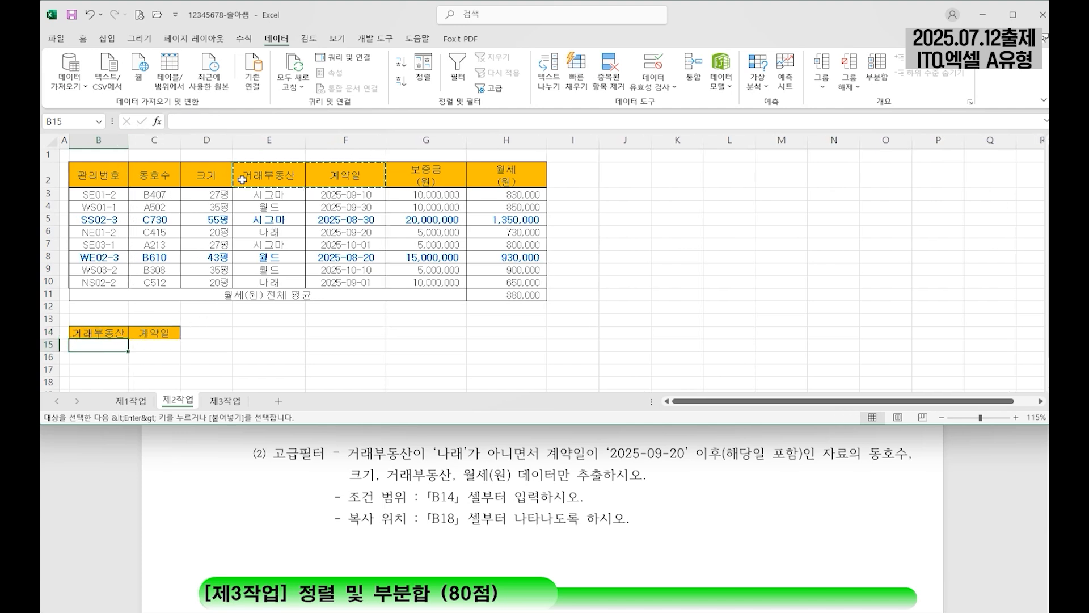
# Paste the copied 거래부동산 and 계약일 headers over B14:C14 again
pyautogui.click(155, 331)
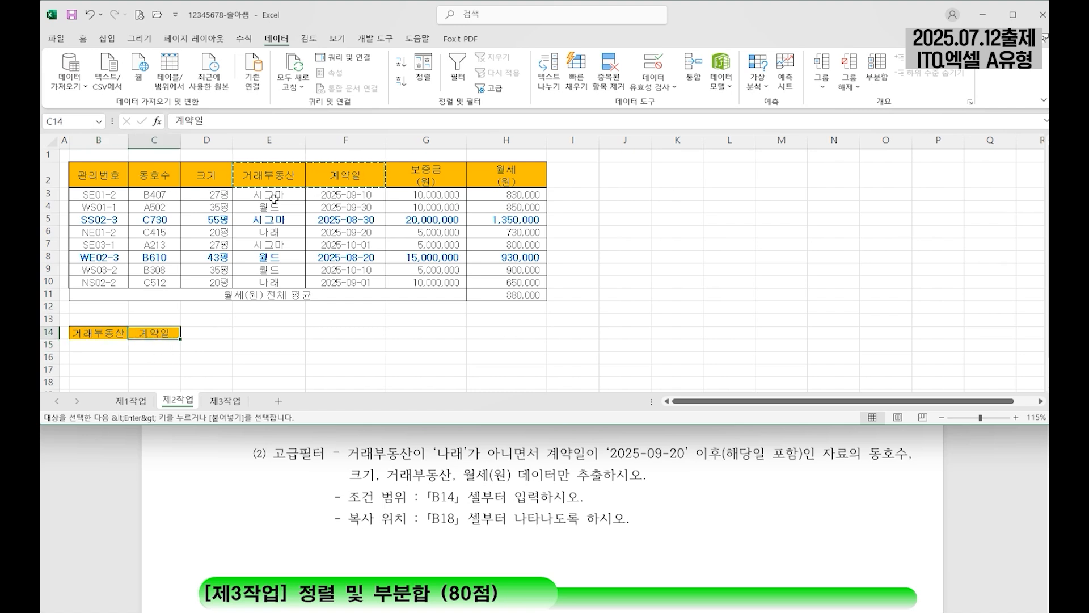
pyautogui.click(279, 175)
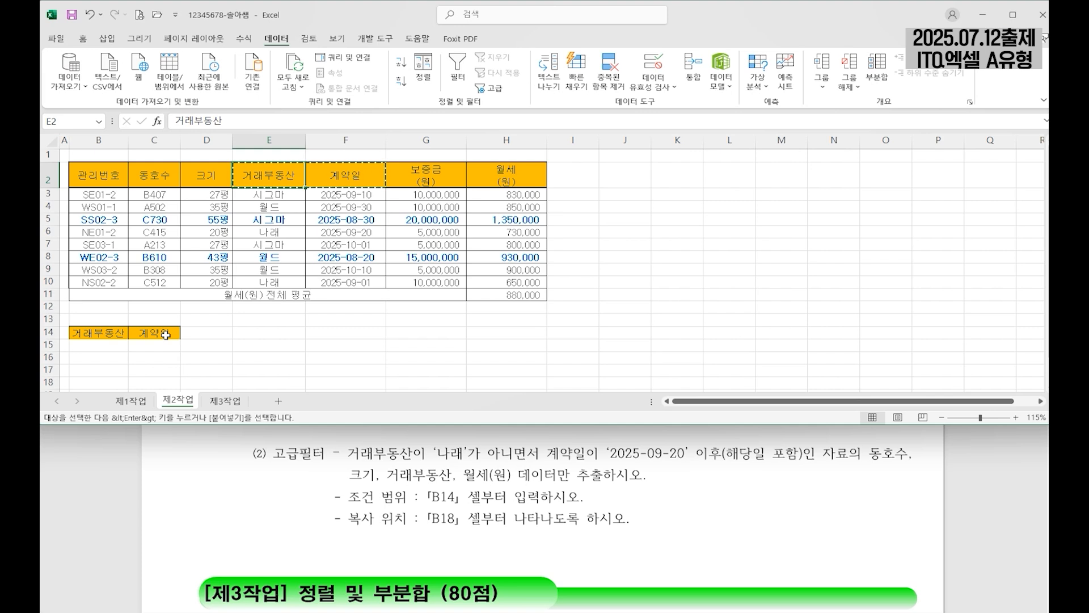
pyautogui.click(119, 338)
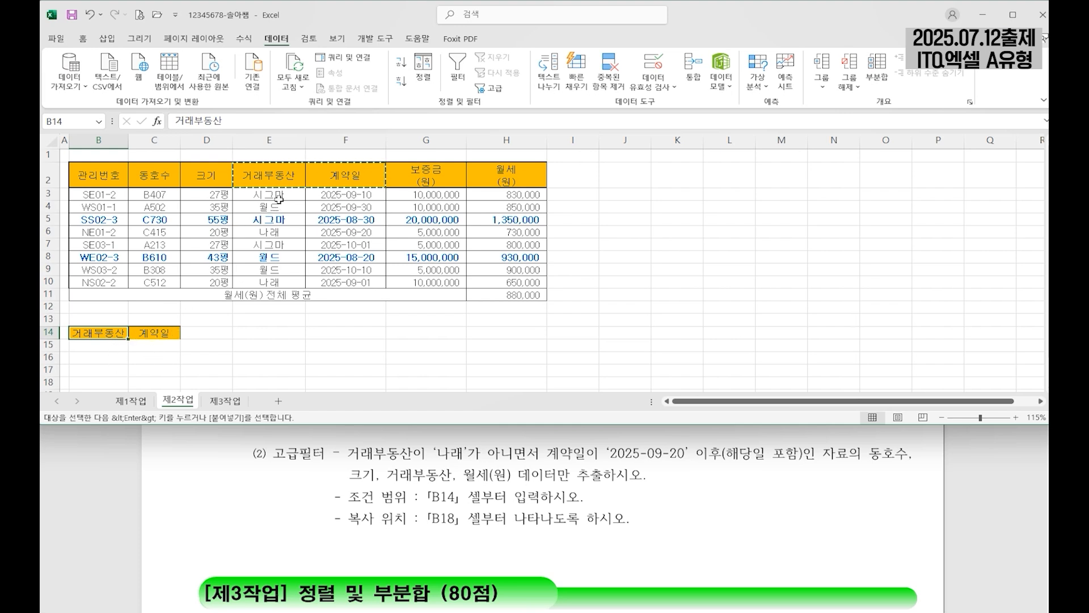
pyautogui.click(345, 175)
pyautogui.click(107, 332)
pyautogui.hotkey('ctrl', 'v')
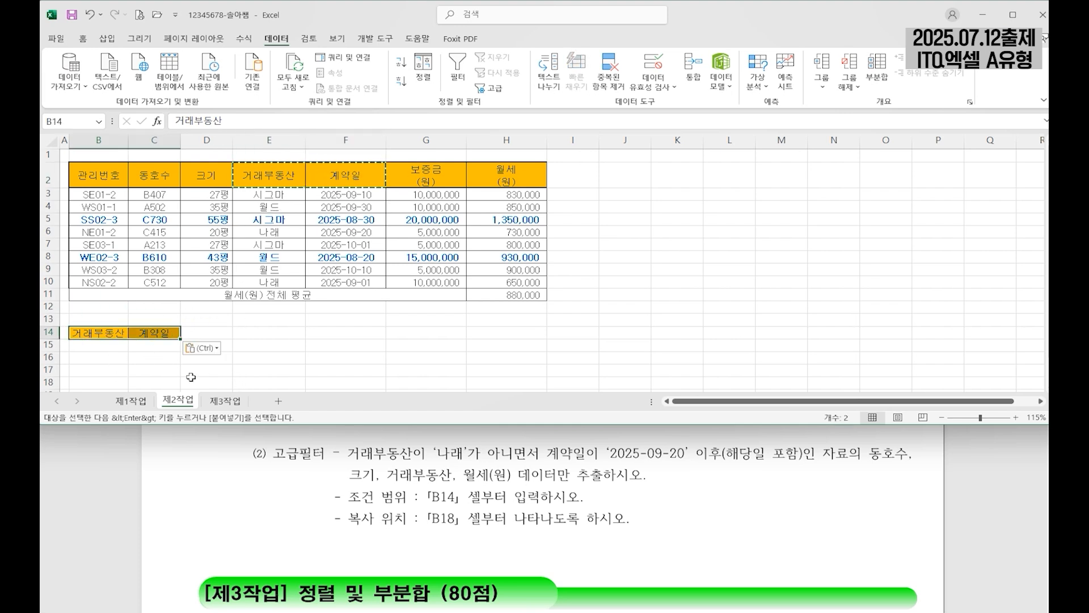
# Enter the criterion <>나래 in B15 under the 거래부동산 header
pyautogui.click(113, 345)
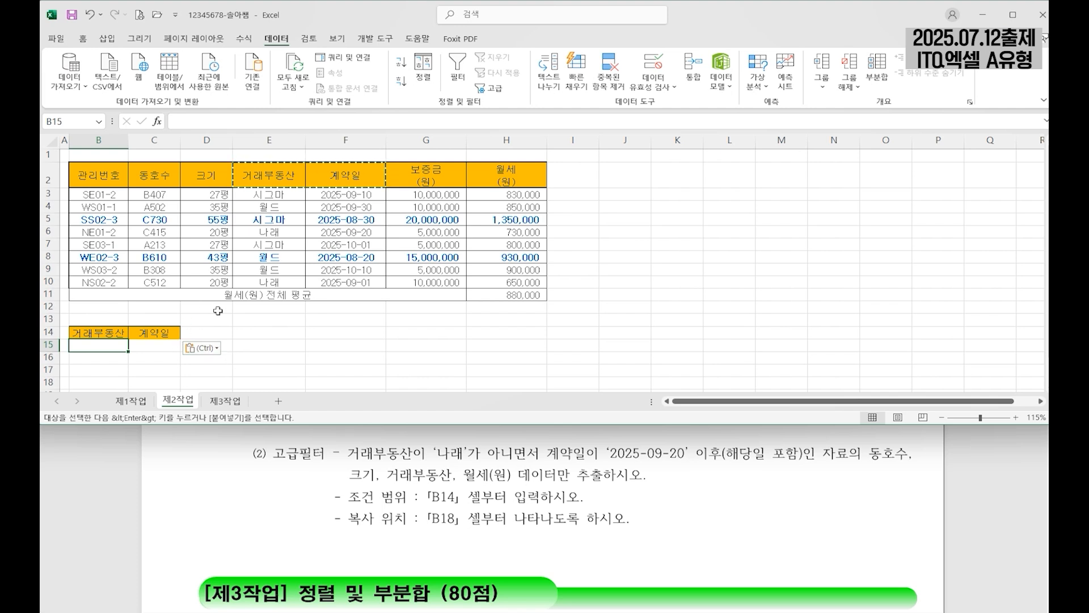
pyautogui.write('<>')
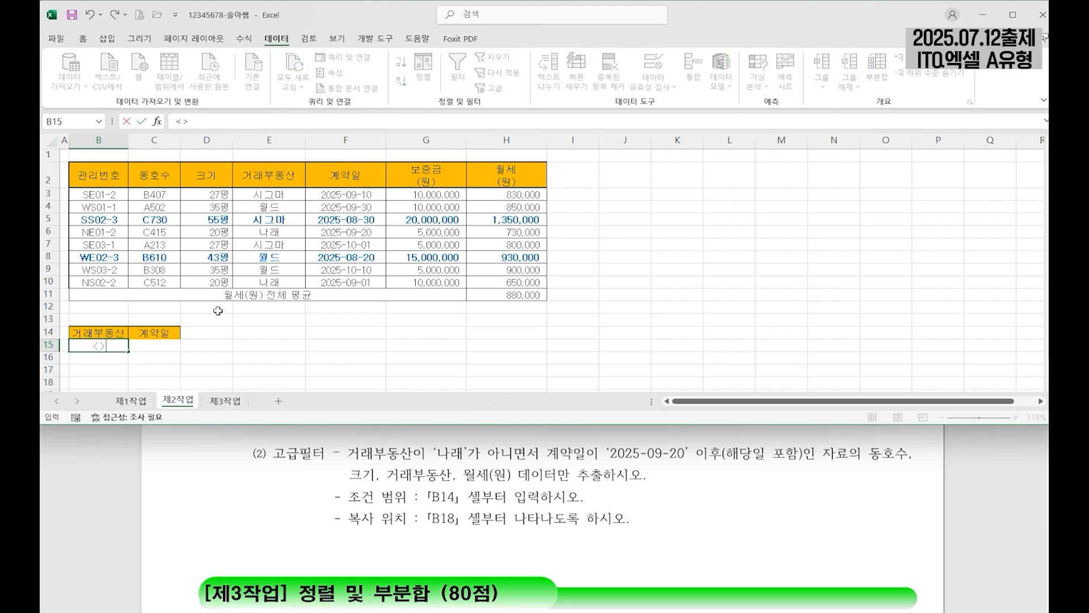
pyautogui.write('s')
pyautogui.press('BackSpace')
pyautogui.write('나래')
pyautogui.press('Return')
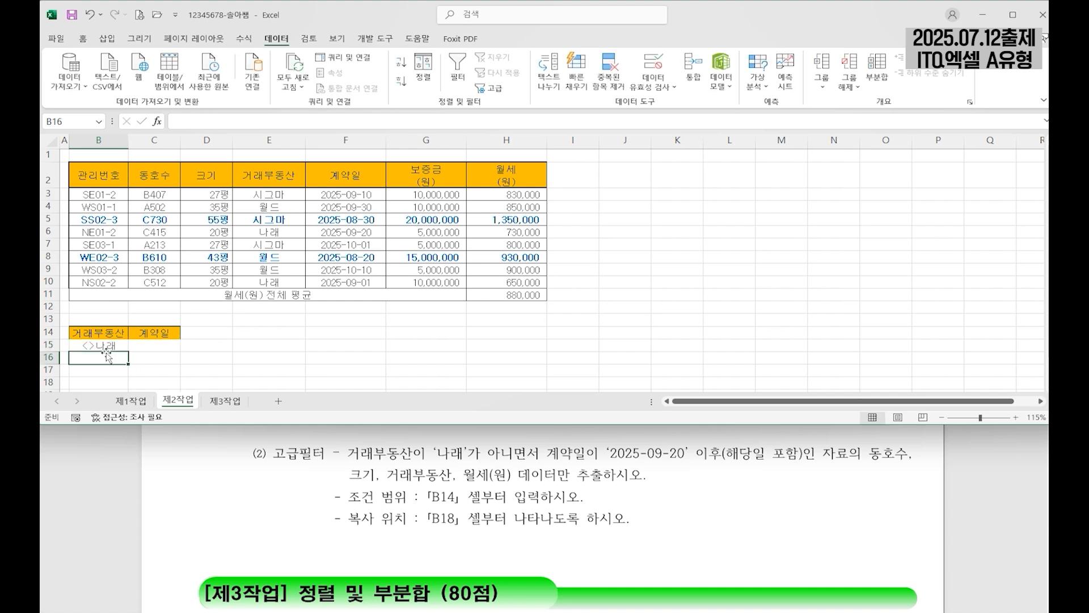
# Enter the criterion >=2025-09-20 in C15 under 계약일 and widen column C to fit it
pyautogui.click(163, 346)
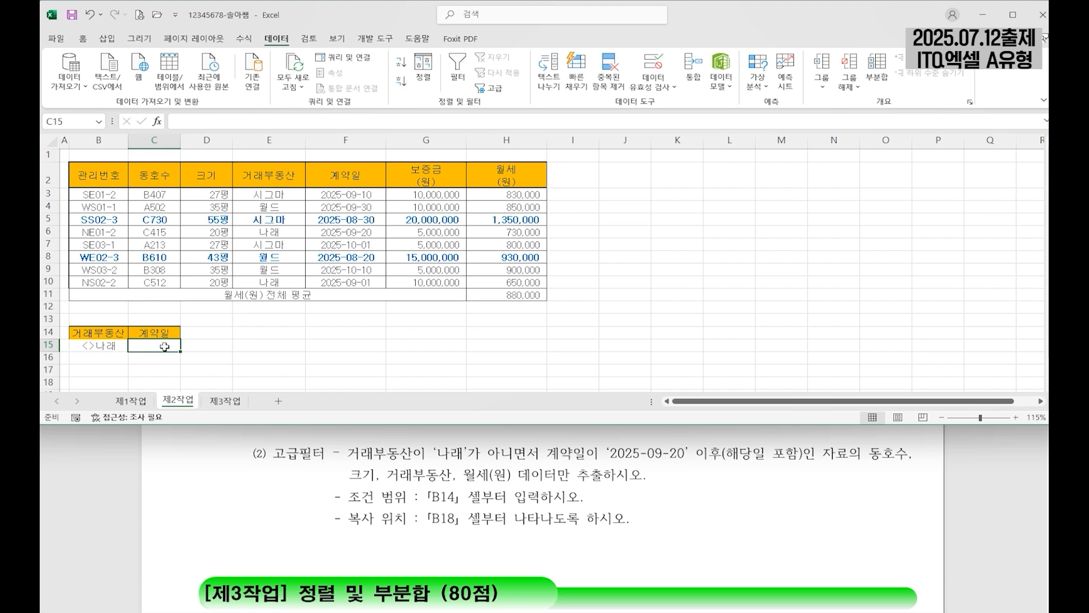
pyautogui.write('>=2025')
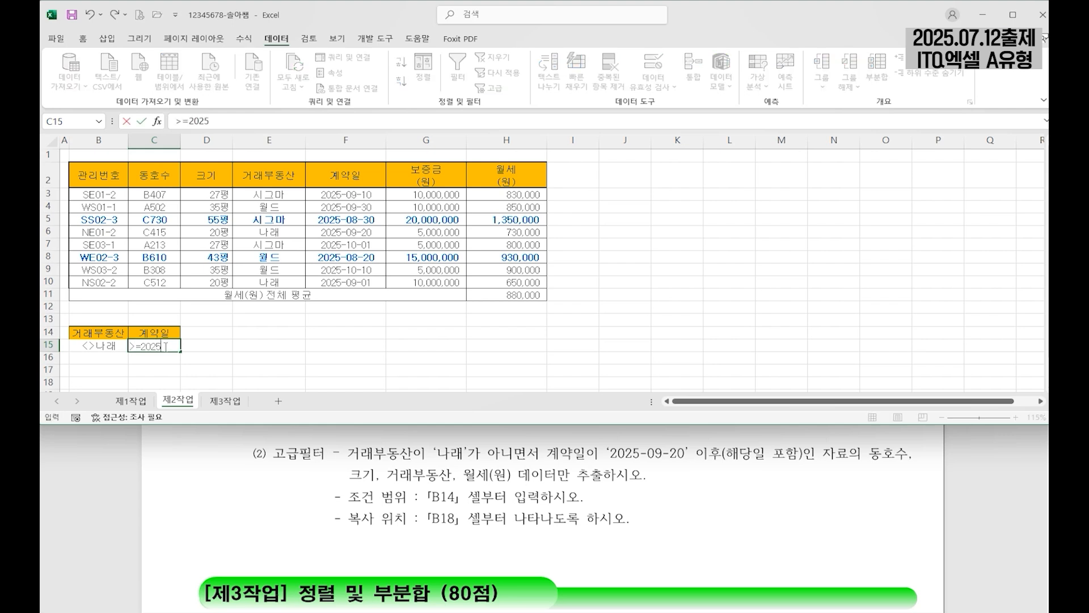
pyautogui.write('-09-20')
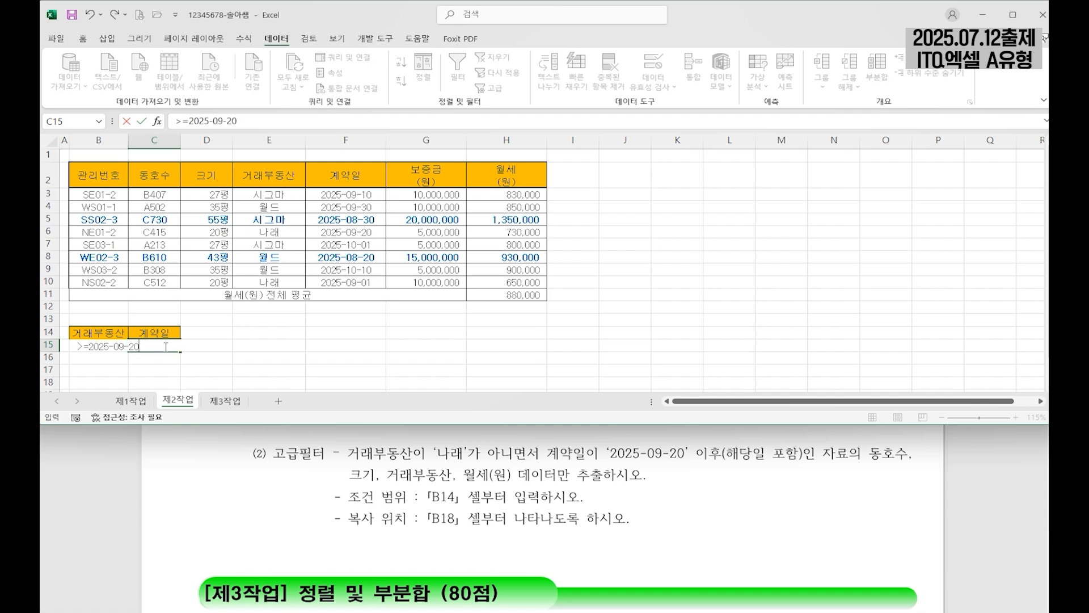
pyautogui.press('Return')
pyautogui.moveTo(180, 137); pyautogui.dragTo(200, 137)
pyautogui.click(300, 347)
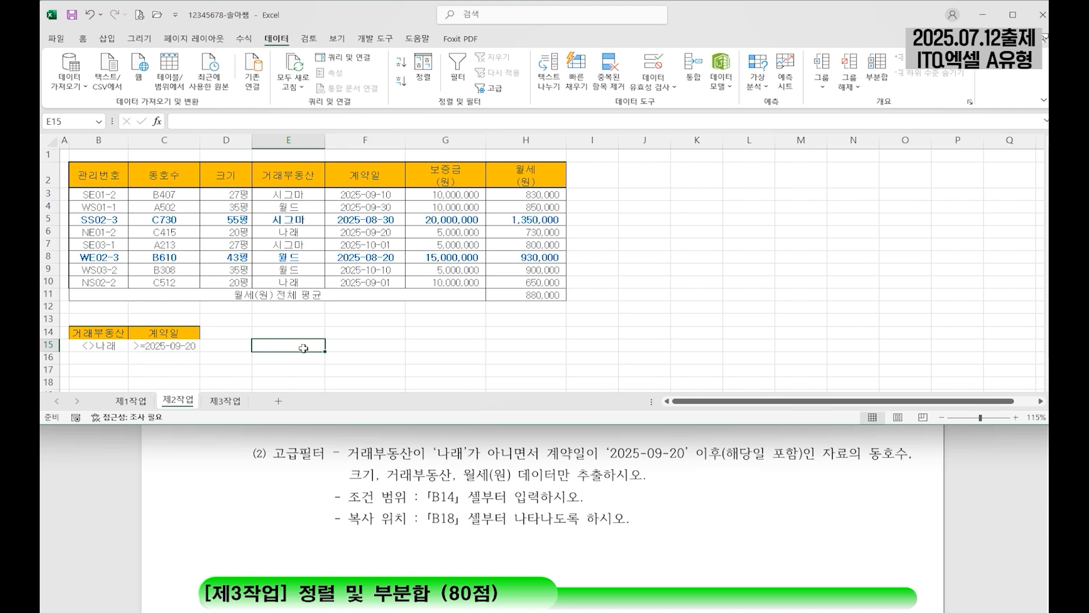
# Move the contract-date criterion >=2025-09-20 from C15 down to C16
pyautogui.moveTo(100, 347); pyautogui.dragTo(165, 346)
pyautogui.click(257, 329)
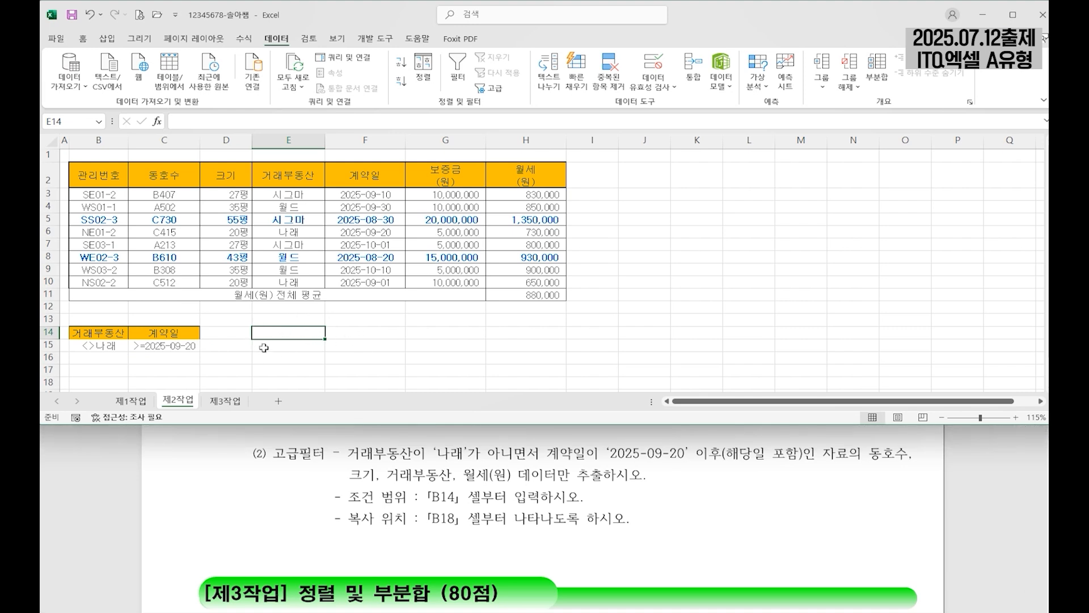
pyautogui.click(185, 346)
pyautogui.moveTo(187, 351); pyautogui.dragTo(181, 358)
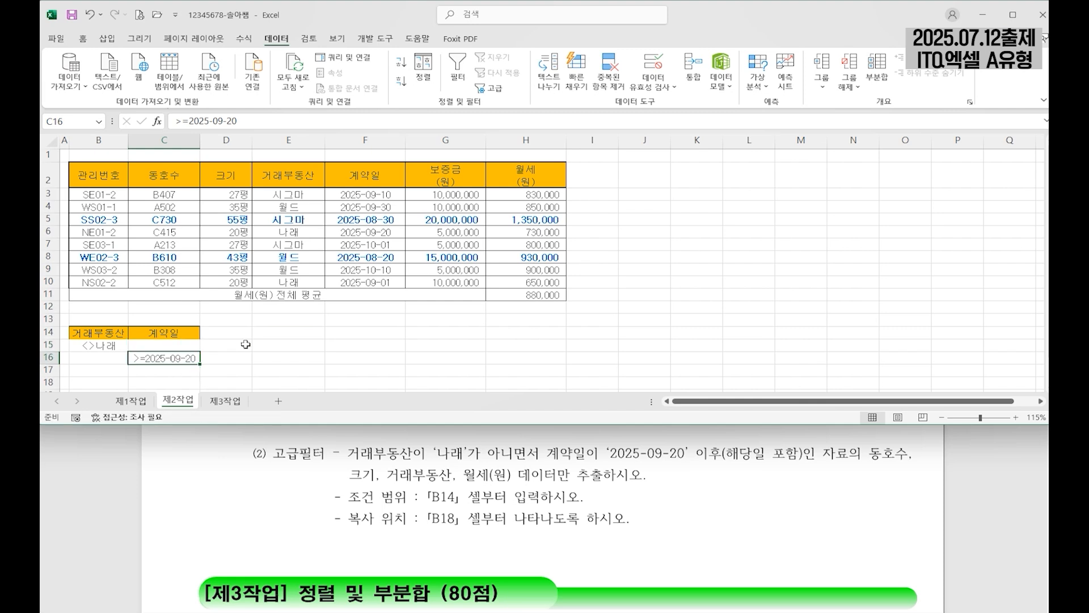
# Move the contract-date criterion >=2025-09-20 from C16 back up to C15, in the same row as <>나래
pyautogui.moveTo(107, 334); pyautogui.dragTo(157, 363)
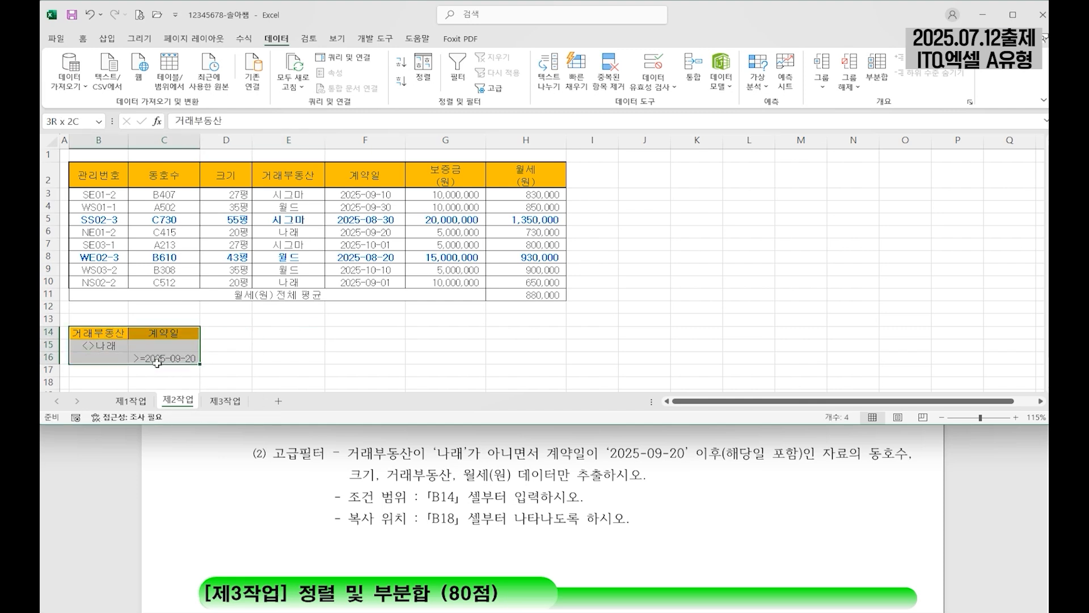
pyautogui.click(157, 359)
pyautogui.moveTo(170, 363); pyautogui.dragTo(174, 347)
pyautogui.moveTo(102, 345); pyautogui.dragTo(164, 345)
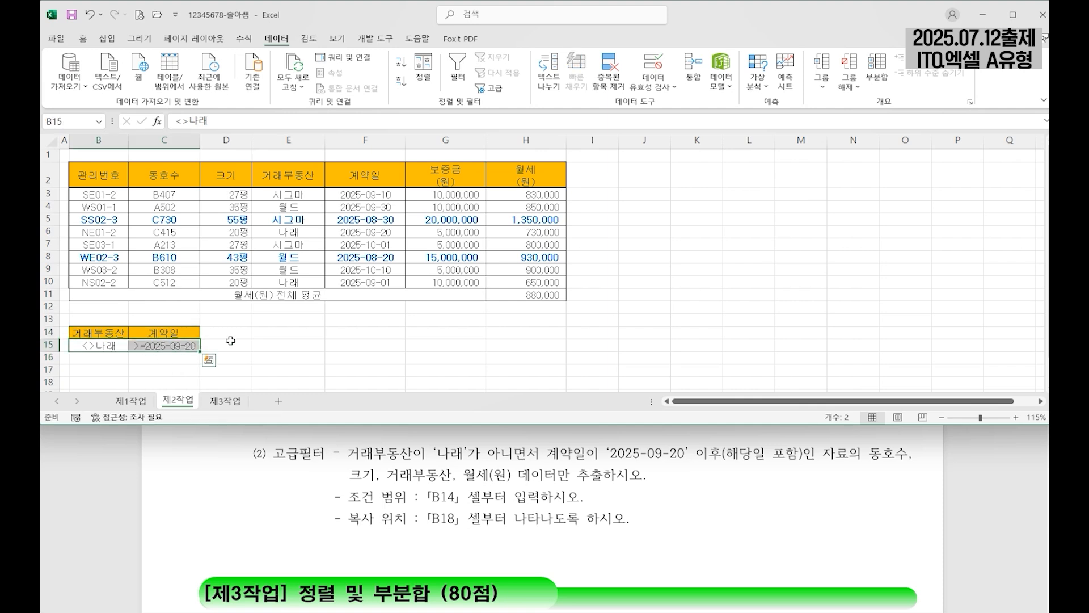
pyautogui.click(296, 337)
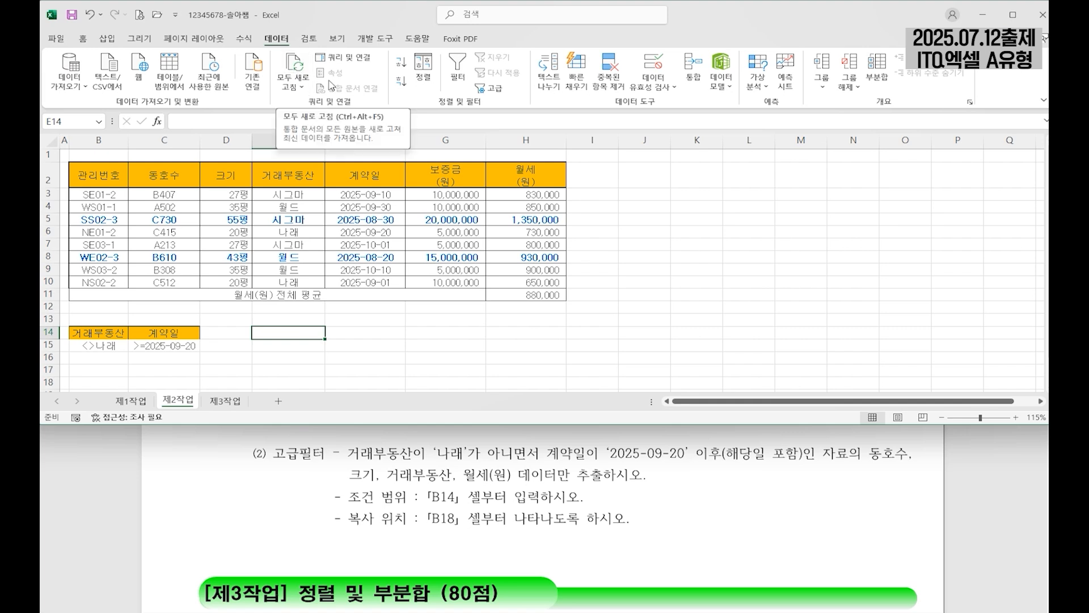
# Start an advanced filter that copies its results to another location, with B2:H10 as the list range
pyautogui.click(489, 88)
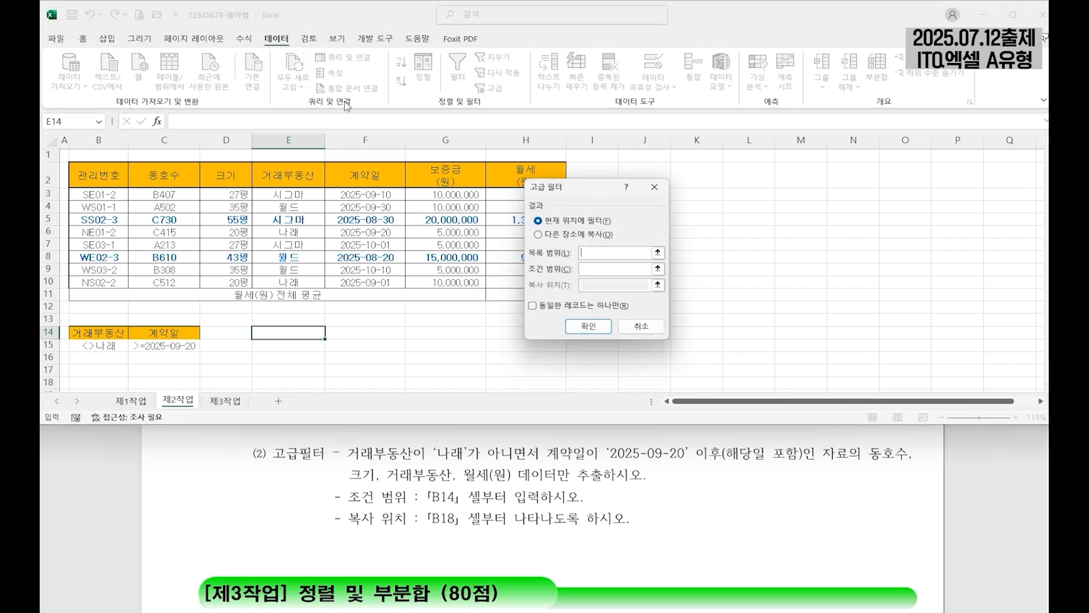
pyautogui.click(587, 234)
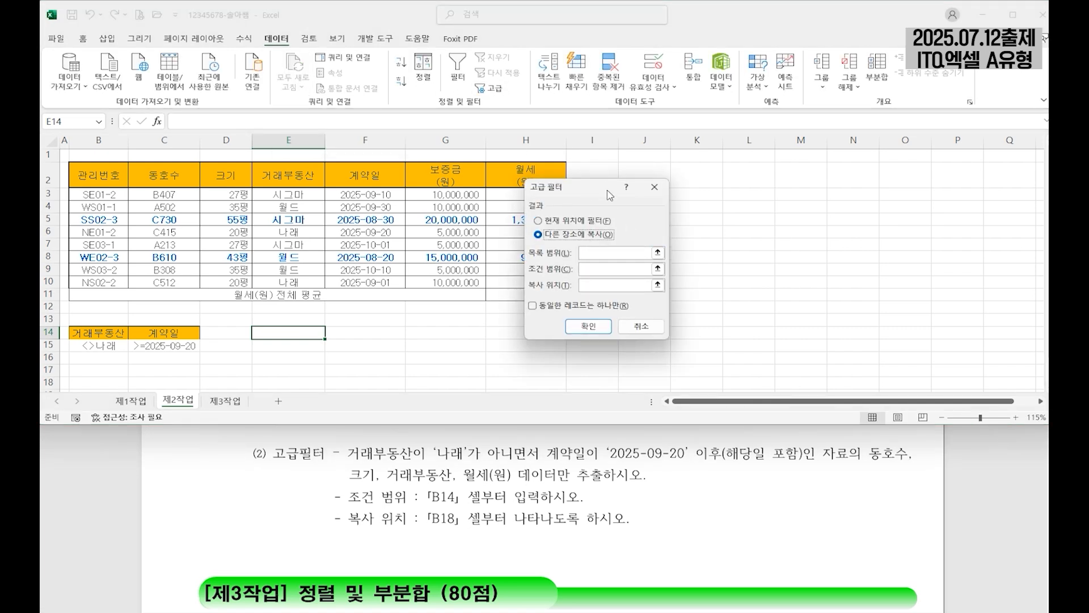
pyautogui.moveTo(631, 178); pyautogui.dragTo(669, 170)
pyautogui.click(102, 166)
pyautogui.moveTo(102, 166); pyautogui.dragTo(519, 284)
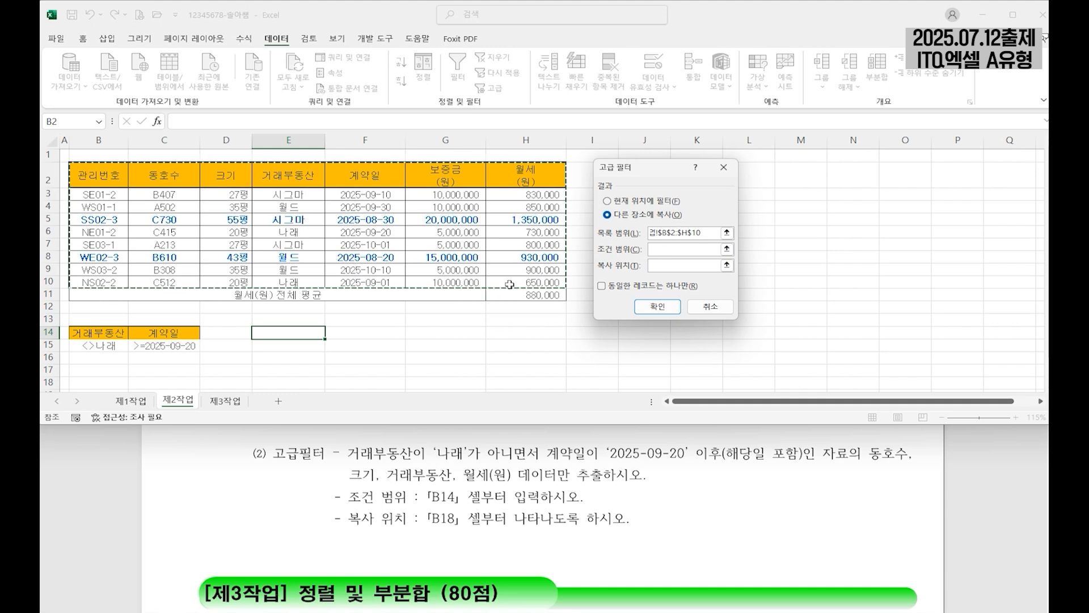
# Set the advanced filter's criteria range to B14:C15 and its copy location to B18, and run it
pyautogui.click(666, 251)
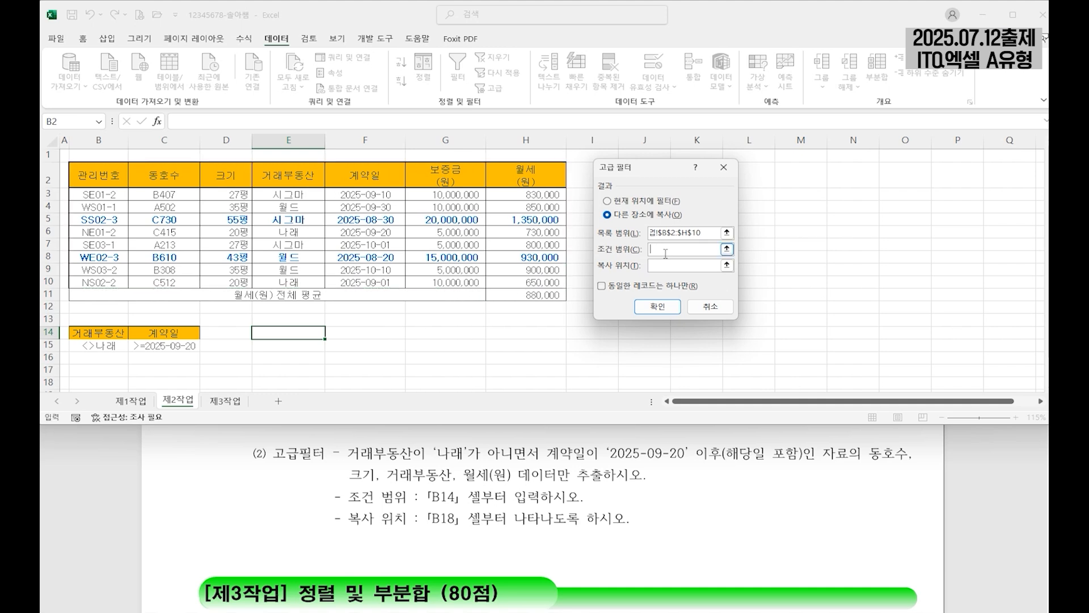
pyautogui.moveTo(102, 333); pyautogui.dragTo(173, 347)
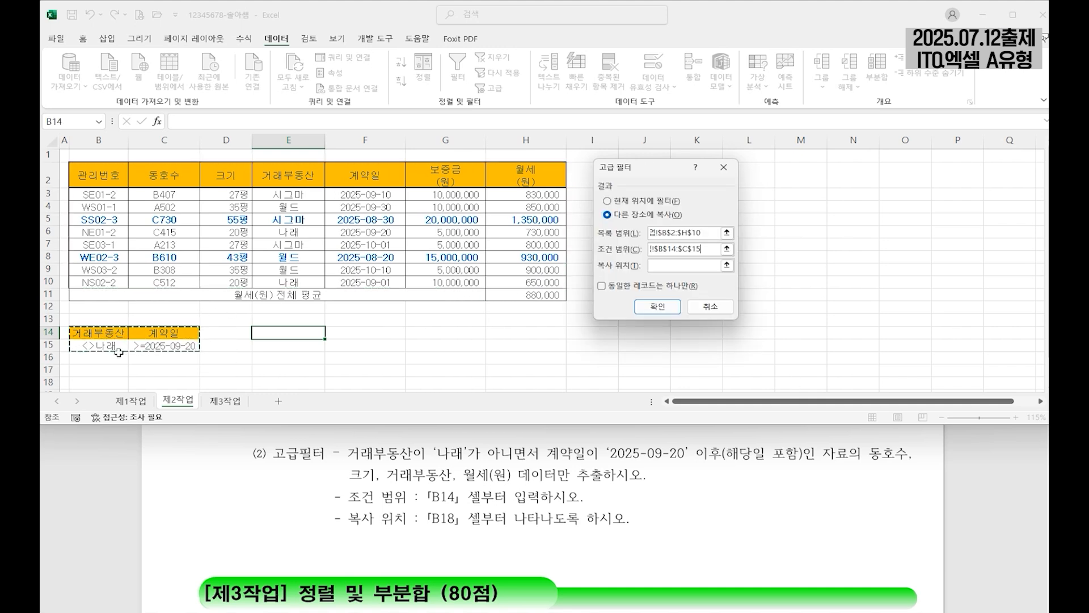
pyautogui.click(697, 266)
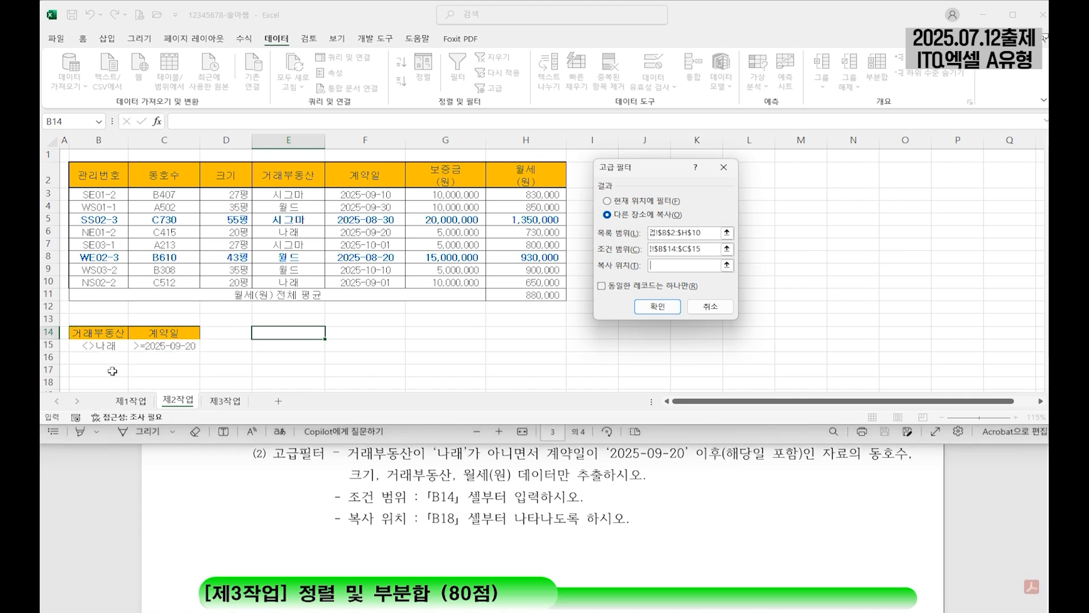
pyautogui.click(88, 383)
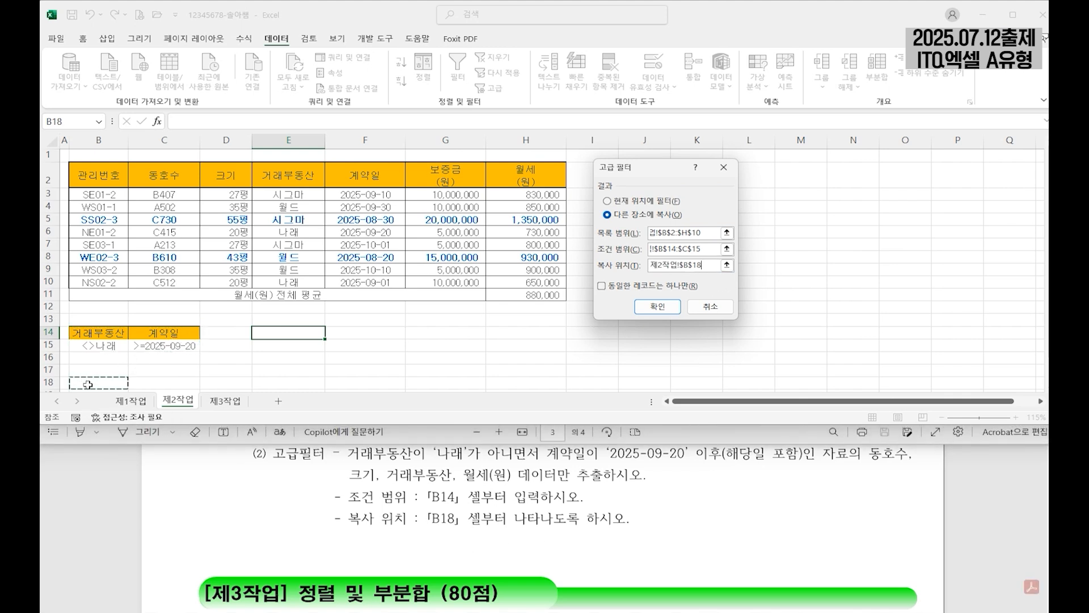
pyautogui.click(657, 306)
pyautogui.scroll(-2, 513, 307)
pyautogui.scroll(-1, 513, 306)
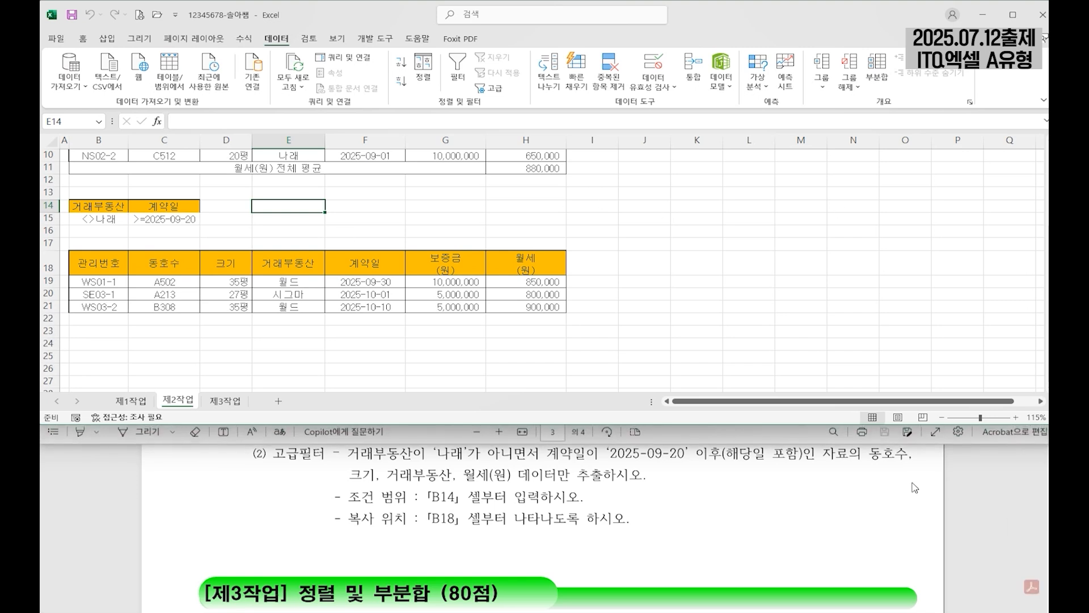
# Delete the 관리번호, 계약일 and 보증금(원) cells in rows 18 to 21, shifting cells left, and widen column D to fit 거래부동산
pyautogui.moveTo(160, 272); pyautogui.dragTo(290, 267)
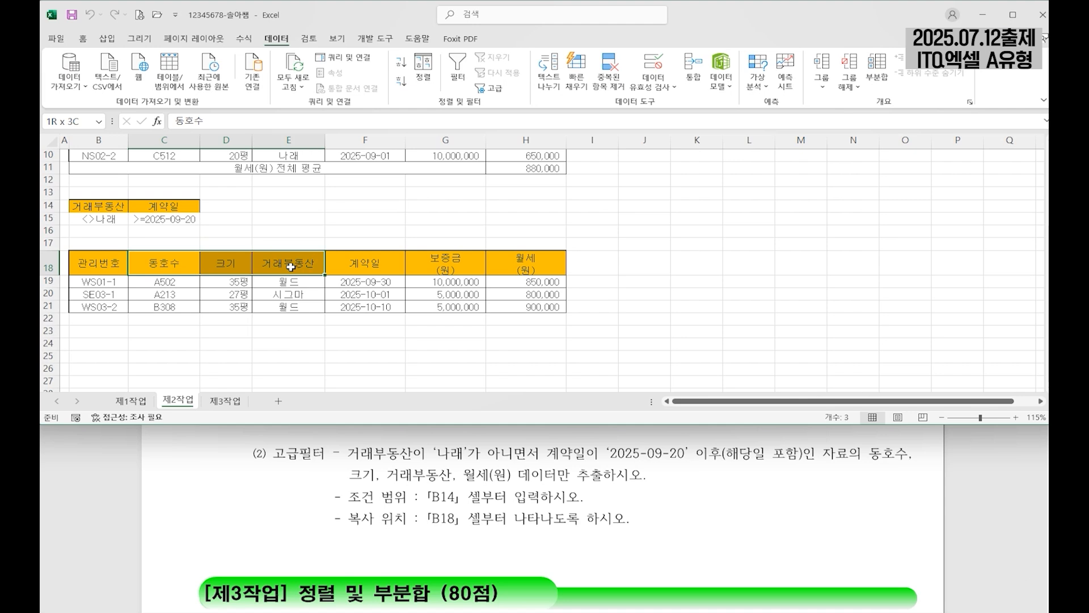
pyautogui.keyDown('ctrl'); pyautogui.click(554, 263); pyautogui.keyUp('ctrl')
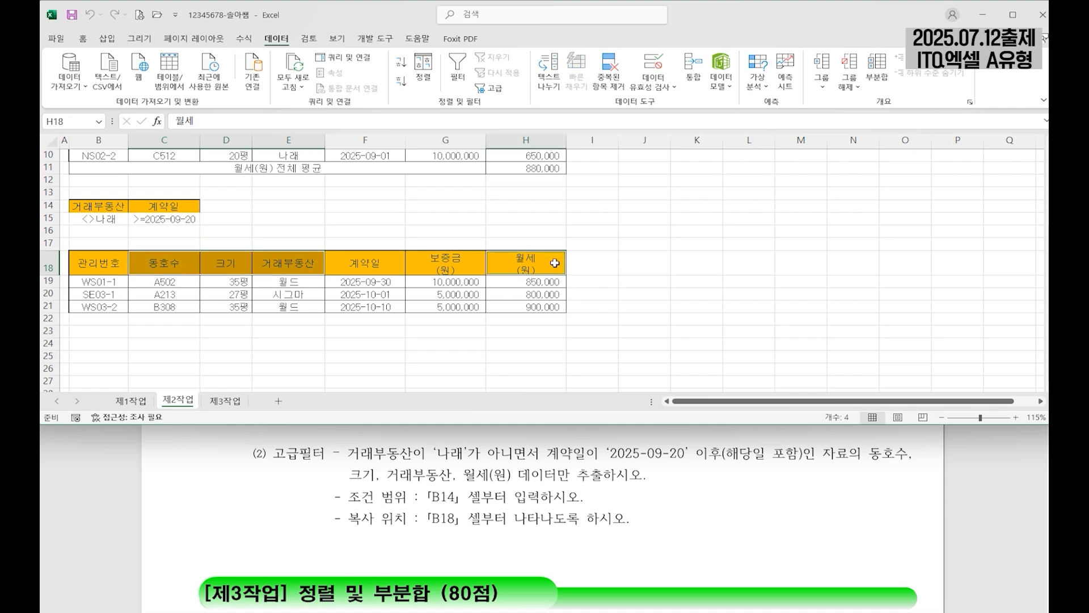
pyautogui.moveTo(106, 264); pyautogui.dragTo(100, 306)
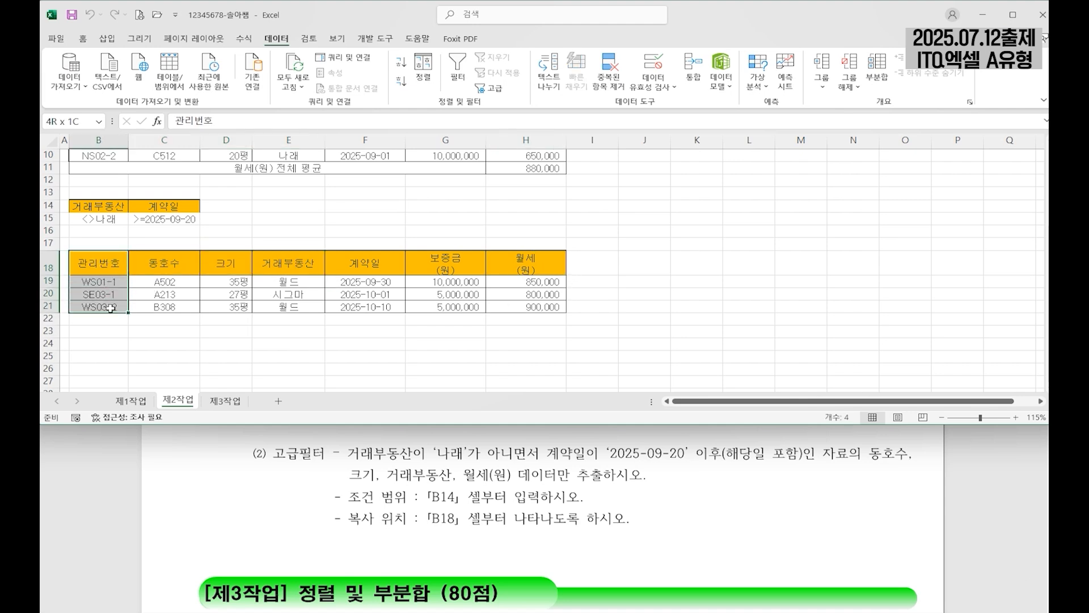
pyautogui.keyDown('ctrl'); pyautogui.moveTo(376, 261); pyautogui.dragTo(446, 304); pyautogui.keyUp('ctrl')
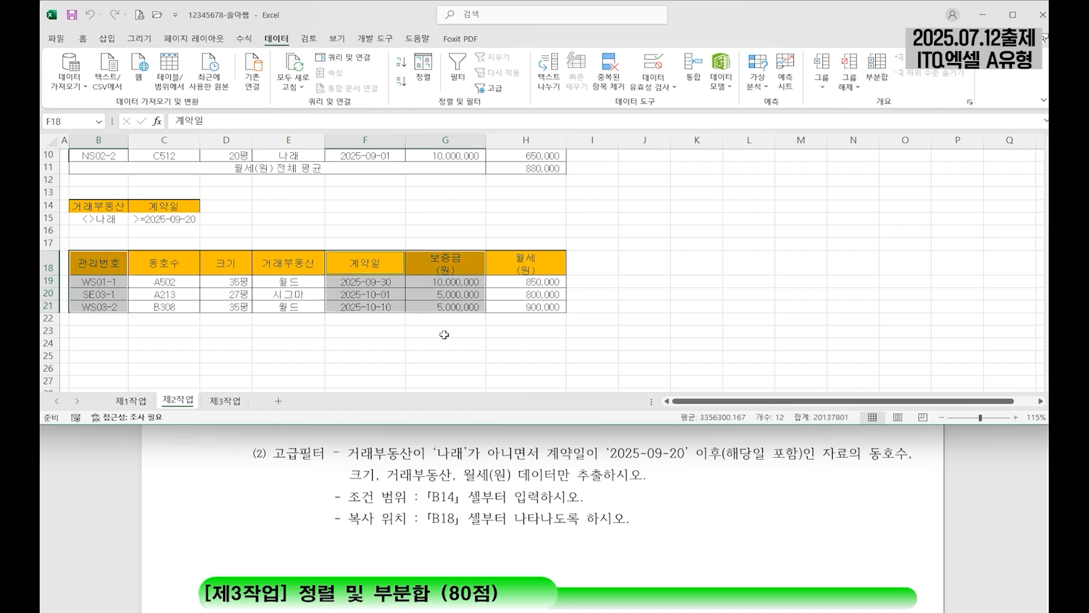
pyautogui.rightClick(392, 281)
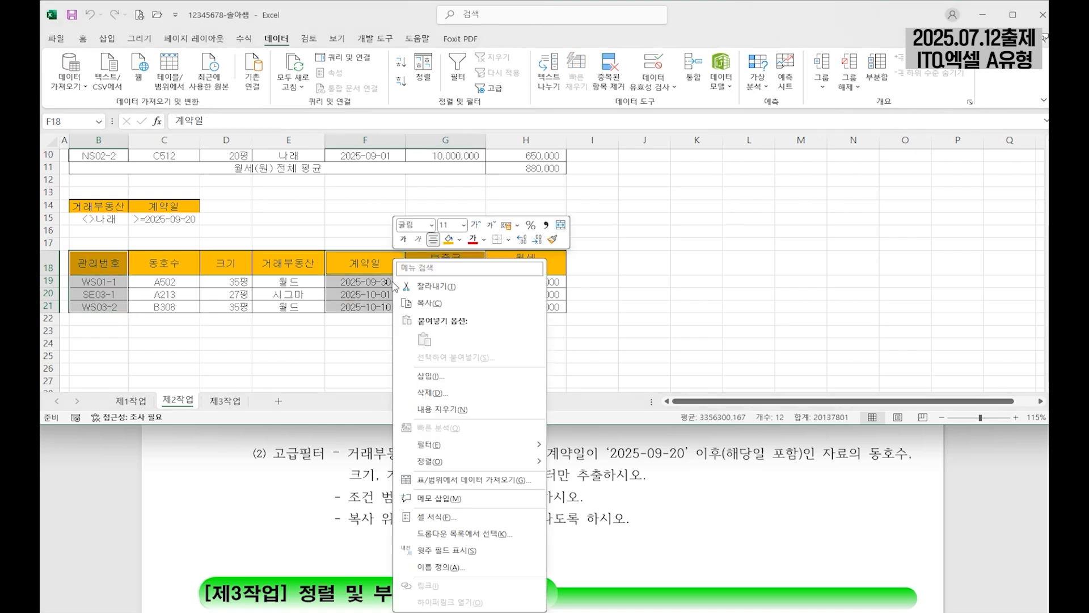
pyautogui.click(433, 394)
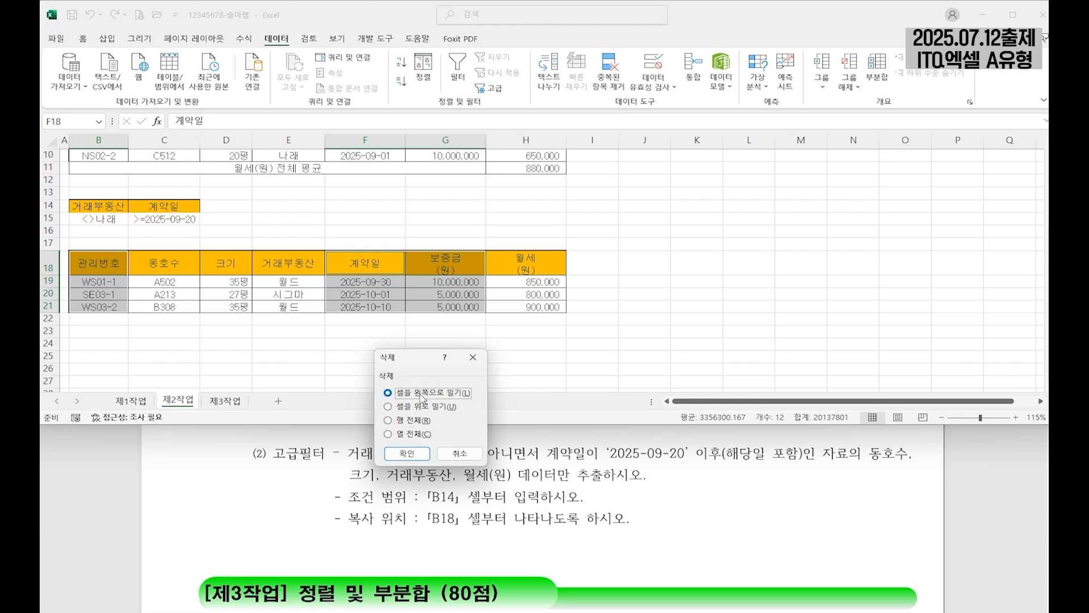
pyautogui.click(407, 453)
pyautogui.click(352, 344)
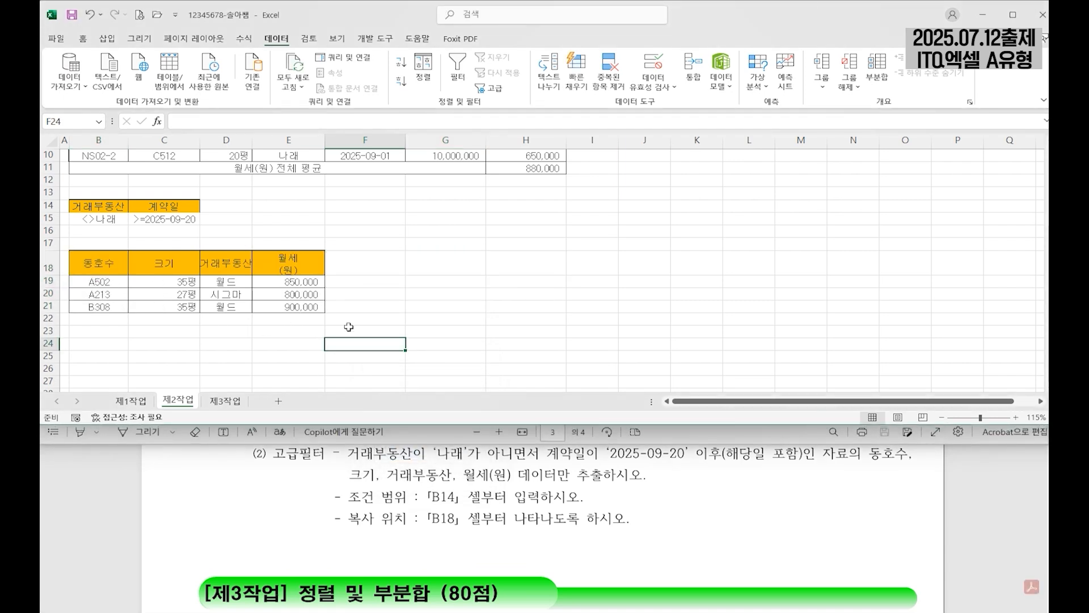
pyautogui.moveTo(252, 141); pyautogui.dragTo(262, 141)
pyautogui.click(426, 262)
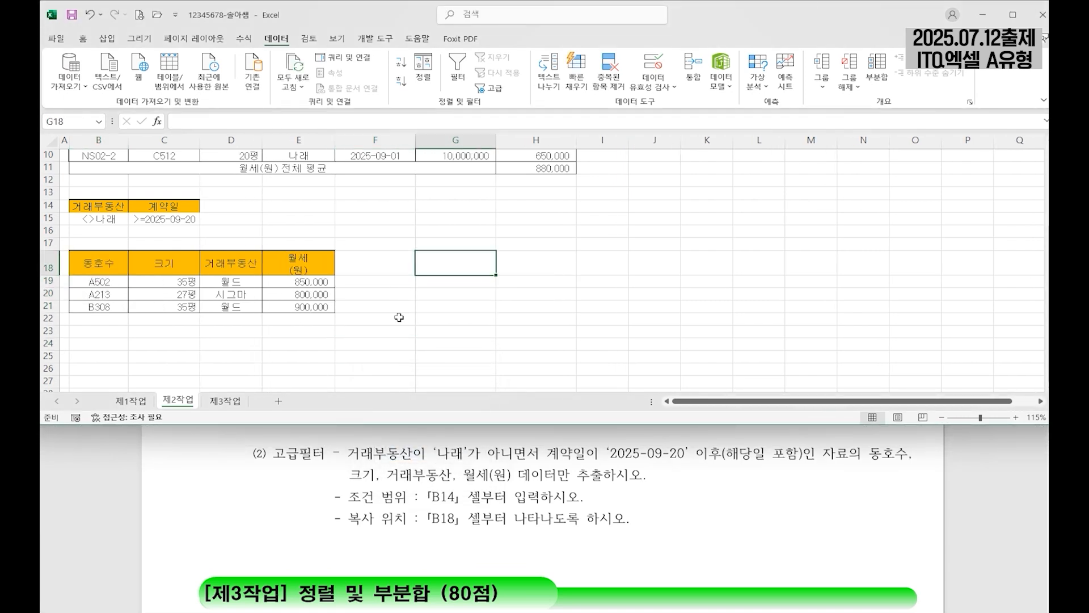
# Check the third task's instructions in the exam PDF and copy B4:H12 on the 제1작업 sheet
pyautogui.scroll(5, 604, 510)
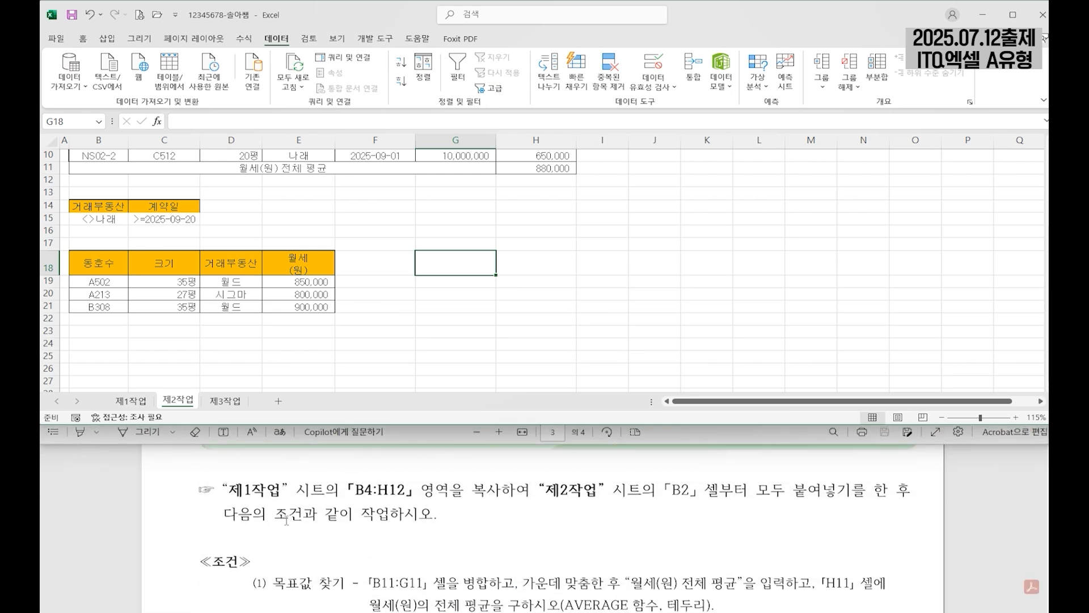
pyautogui.doubleClick(489, 505)
pyautogui.click(487, 505)
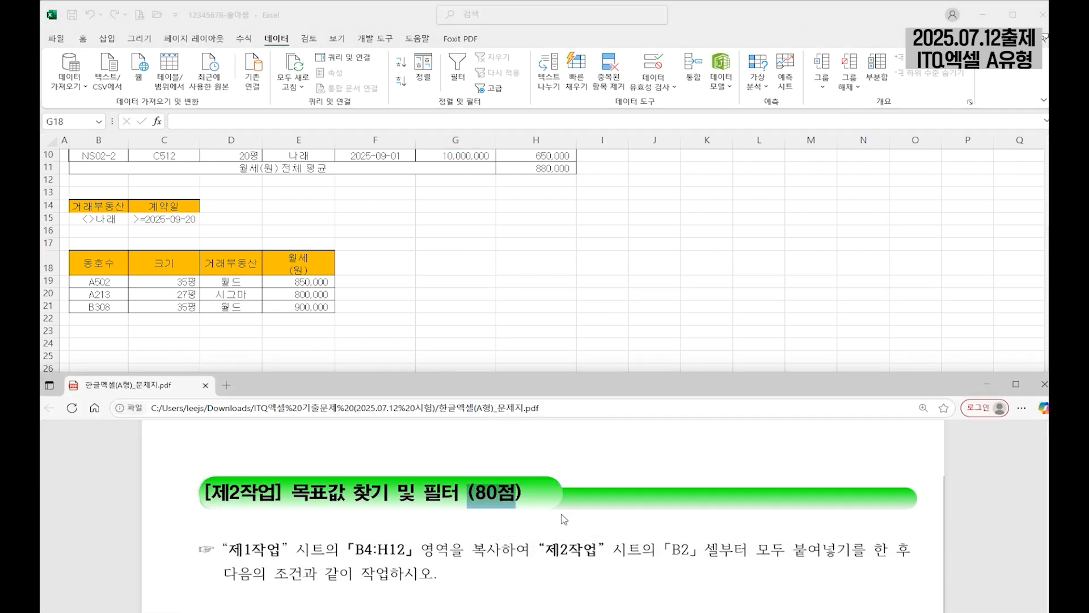
pyautogui.scroll(-2, 628, 505)
pyautogui.scroll(-5, 584, 493)
pyautogui.click(204, 333)
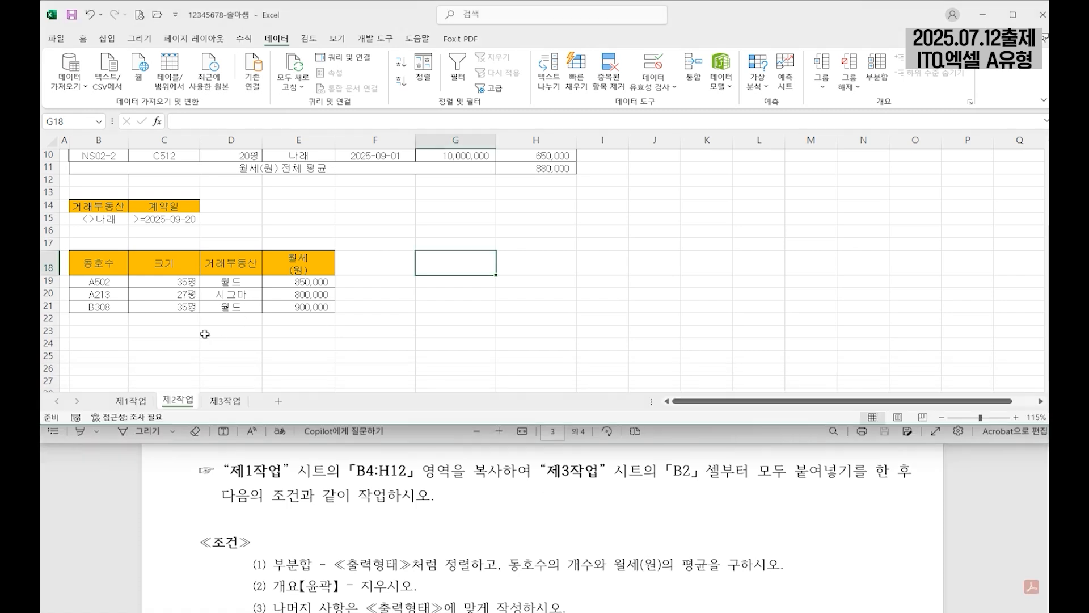
pyautogui.click(135, 401)
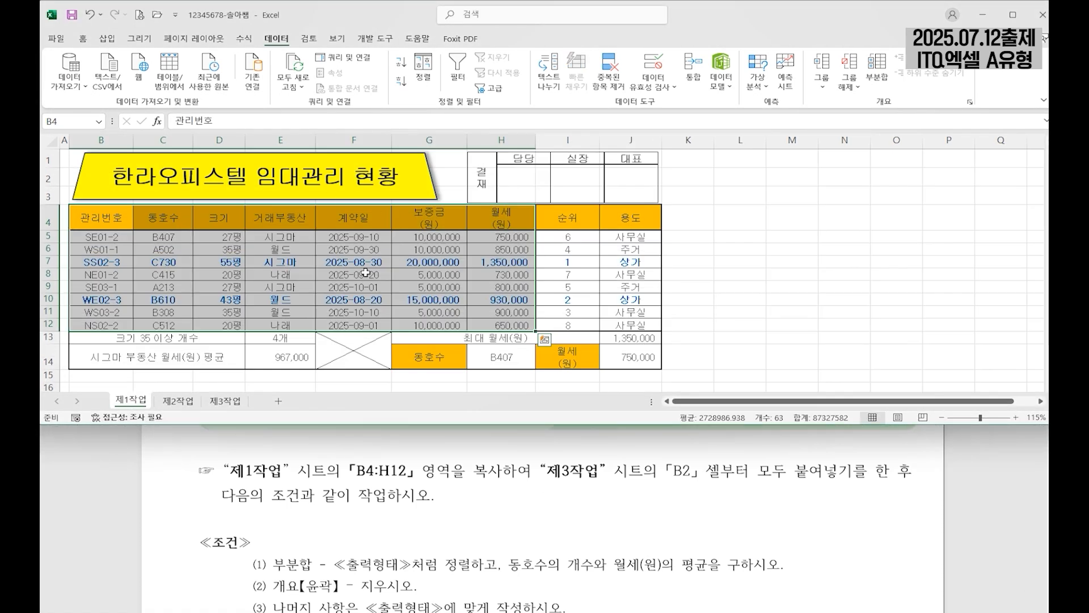
pyautogui.hotkey('ctrl', 'c')
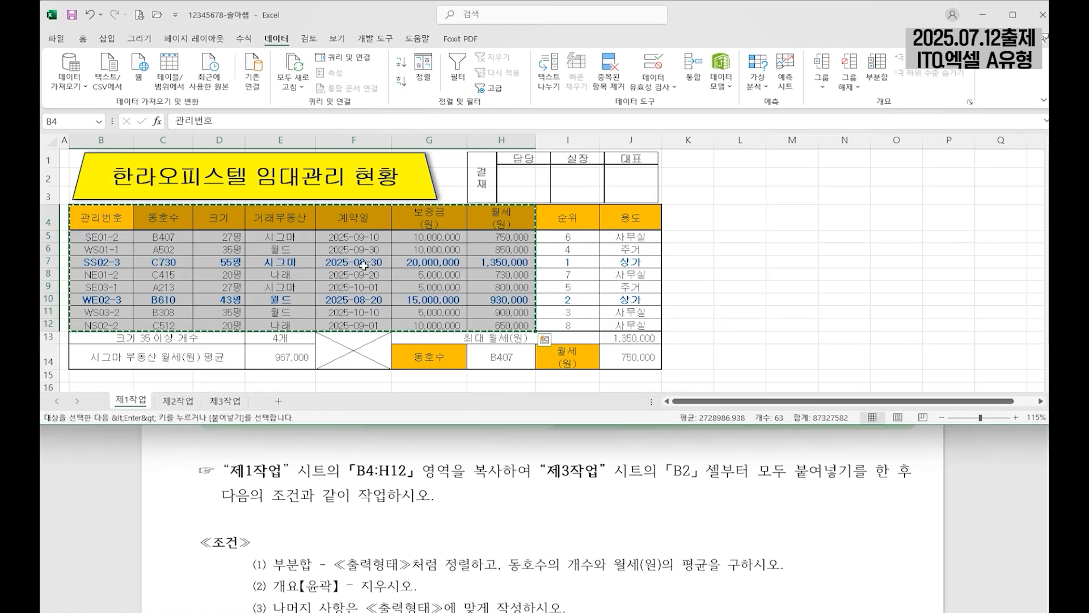
# Paste the copied table at B2 of the 제3작업 sheet and widen columns E to H to fit their contents
pyautogui.click(225, 400)
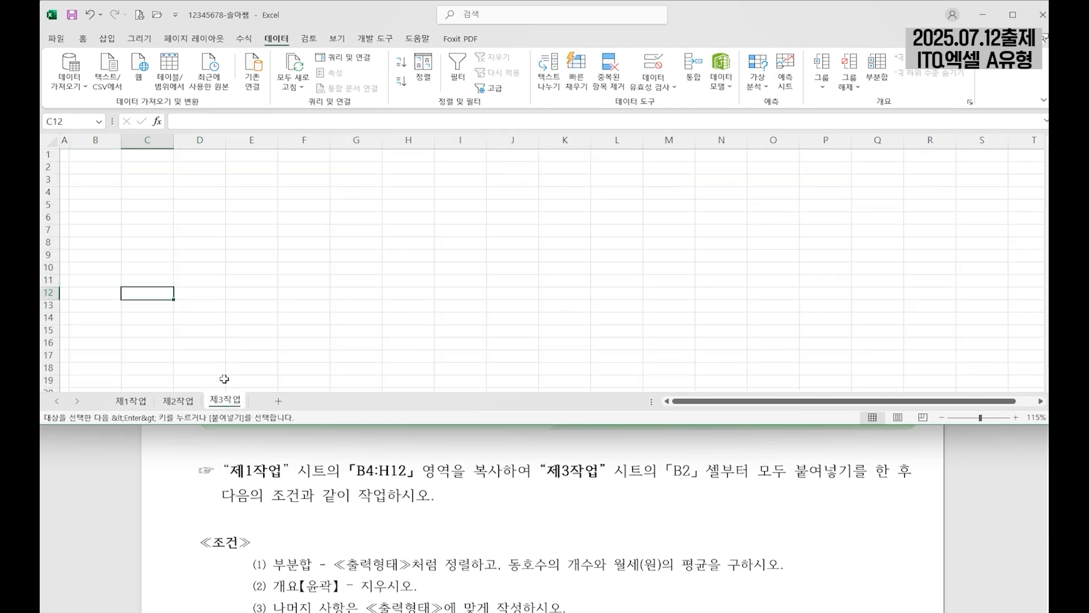
pyautogui.click(113, 169)
pyautogui.hotkey('ctrl', 'v')
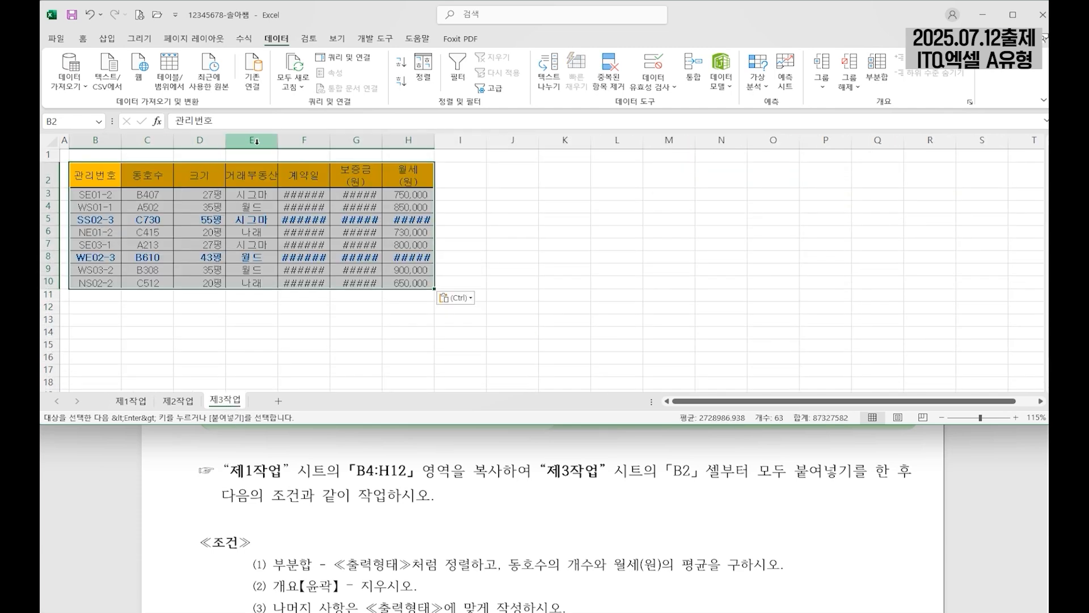
pyautogui.moveTo(278, 142); pyautogui.dragTo(493, 144)
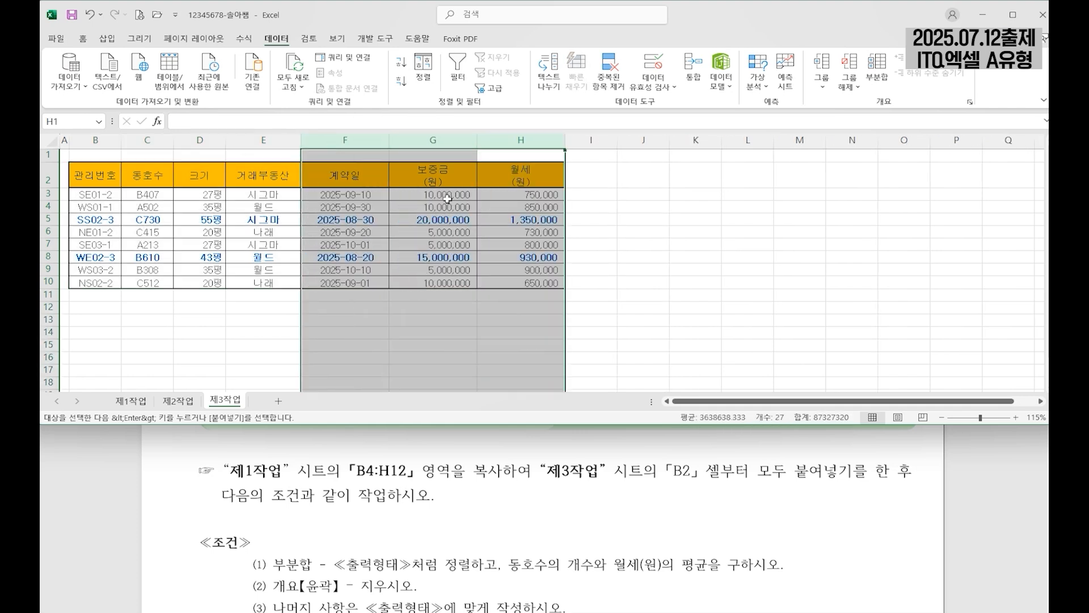
pyautogui.click(433, 332)
# Review the third task's conditions and expected output in the exam PDF, and sort B2:H10 by 거래부동산 in ascending order
pyautogui.scroll(-2, 235, 516)
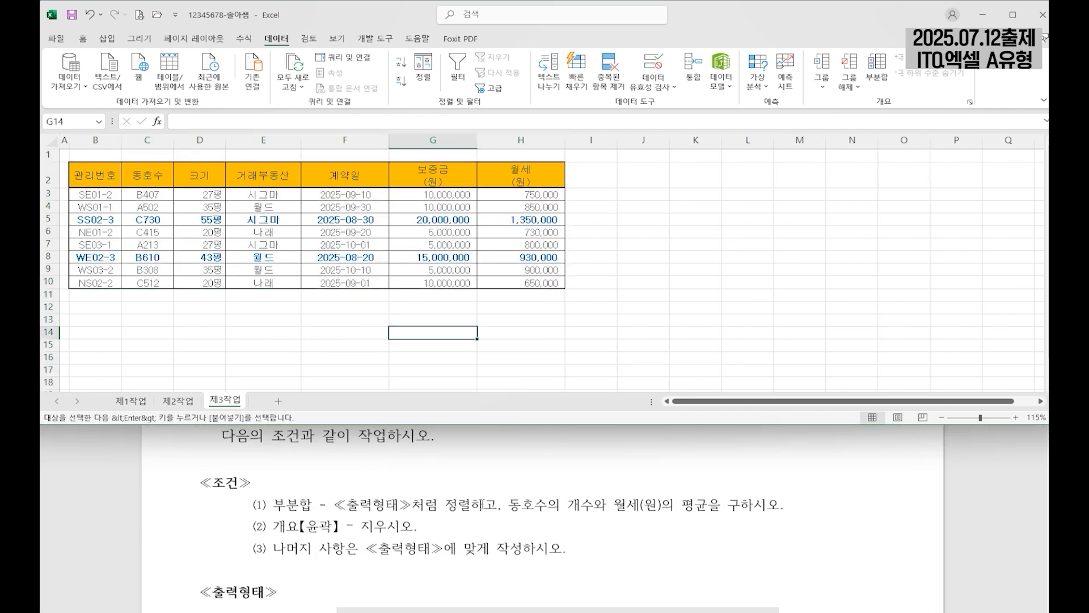
pyautogui.scroll(-3, 476, 557)
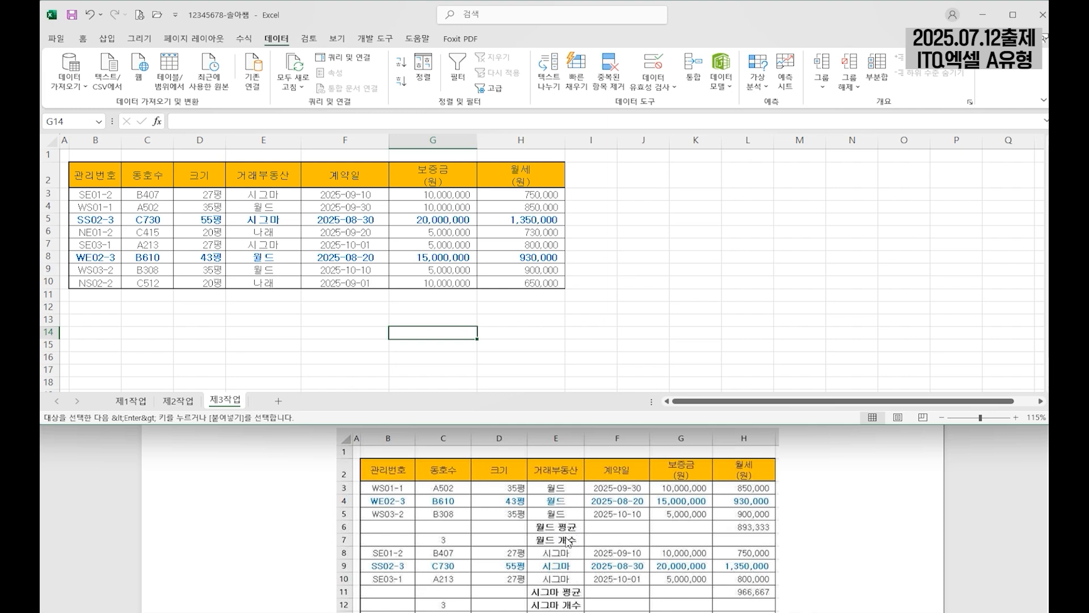
pyautogui.scroll(-2, 574, 537)
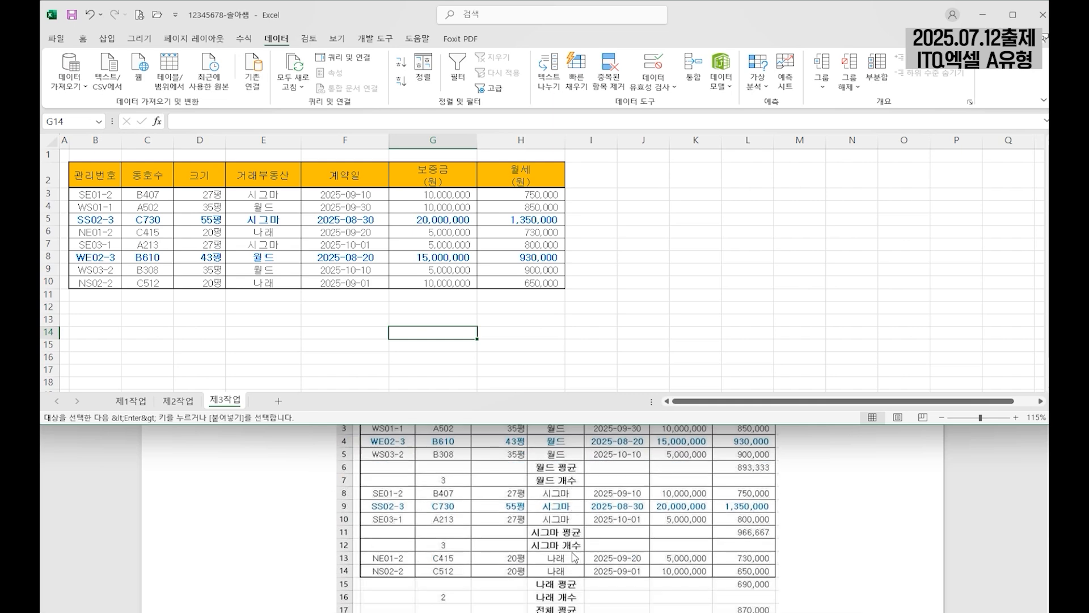
pyautogui.scroll(2, 565, 532)
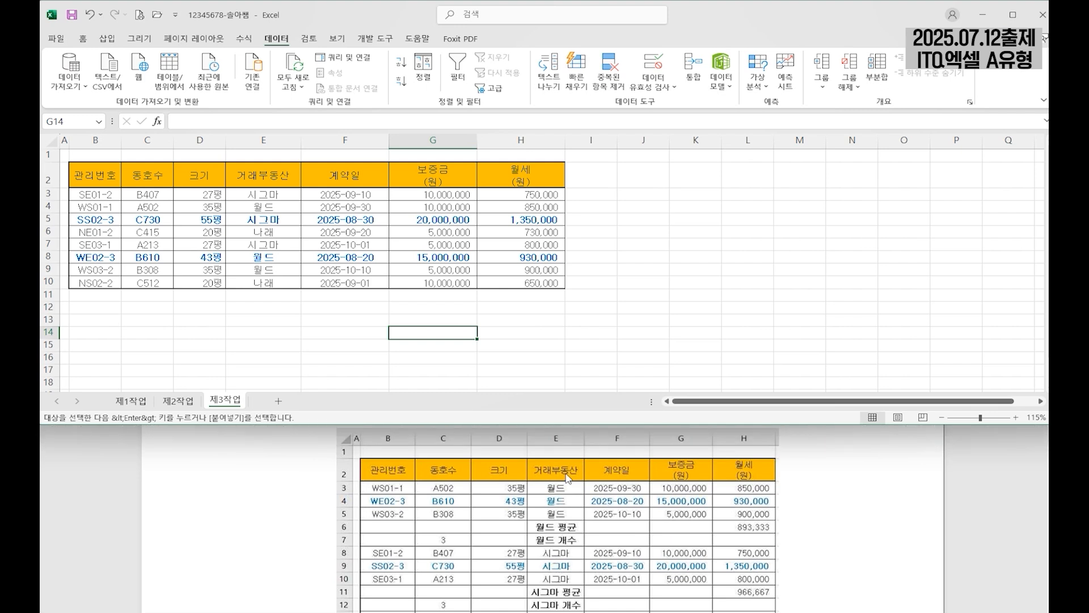
pyautogui.scroll(3, 575, 478)
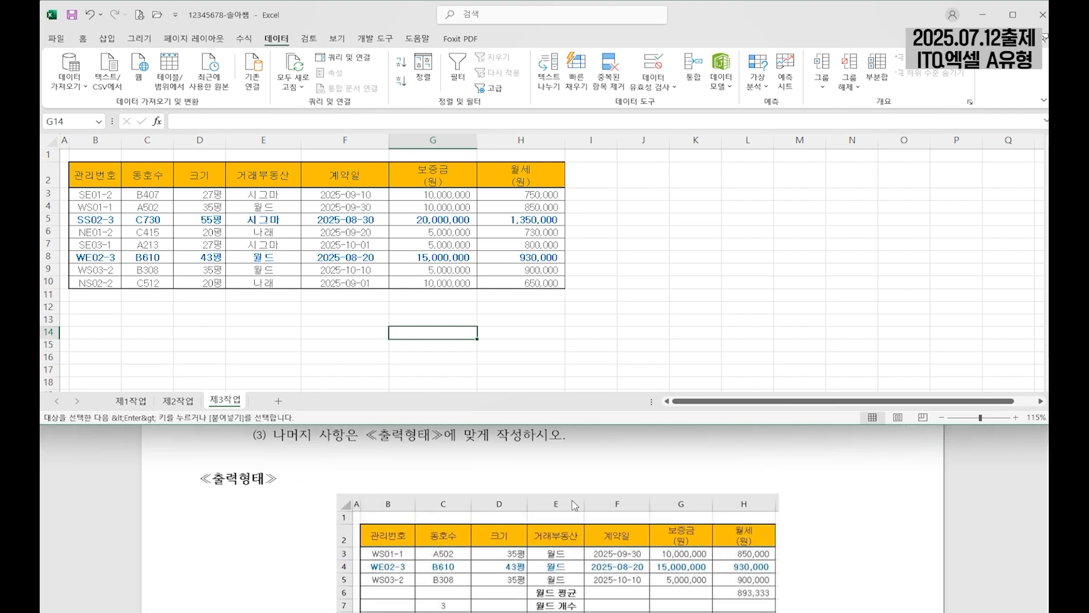
pyautogui.moveTo(93, 178); pyautogui.dragTo(545, 282)
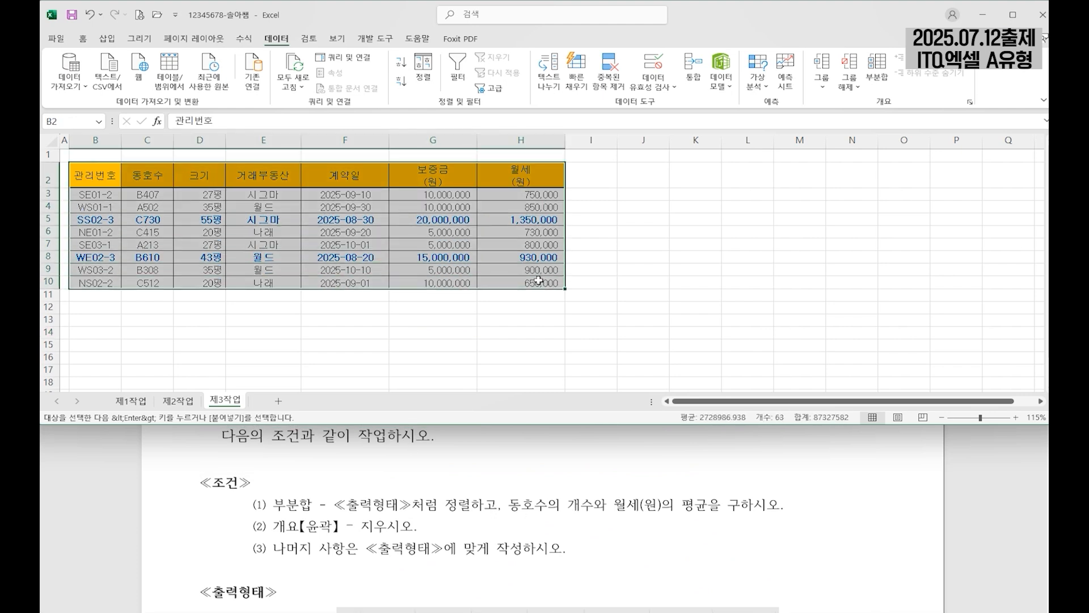
pyautogui.click(418, 79)
pyautogui.click(549, 229)
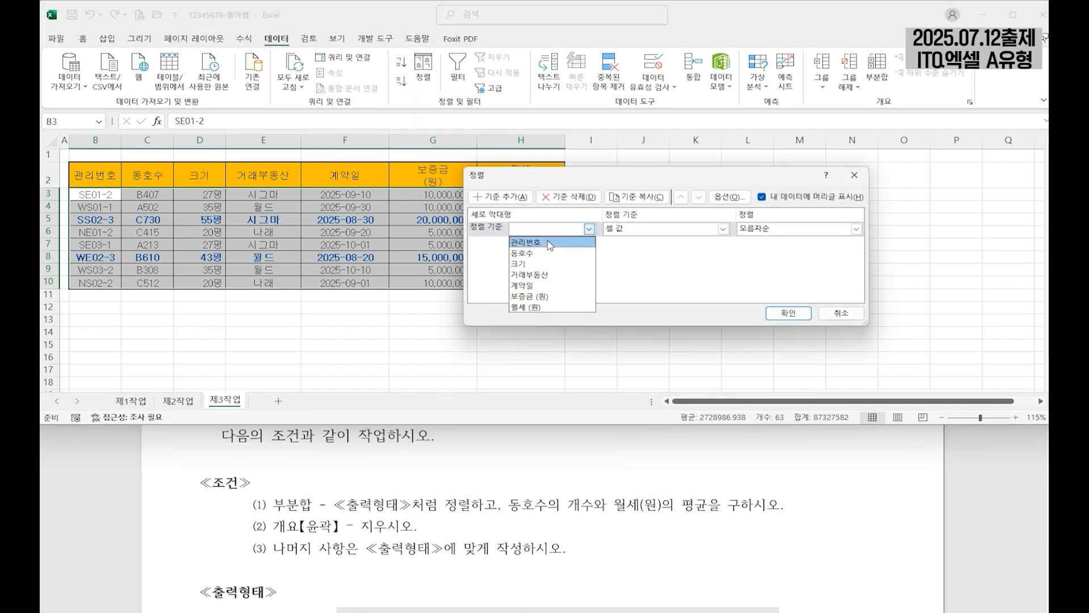
pyautogui.click(551, 275)
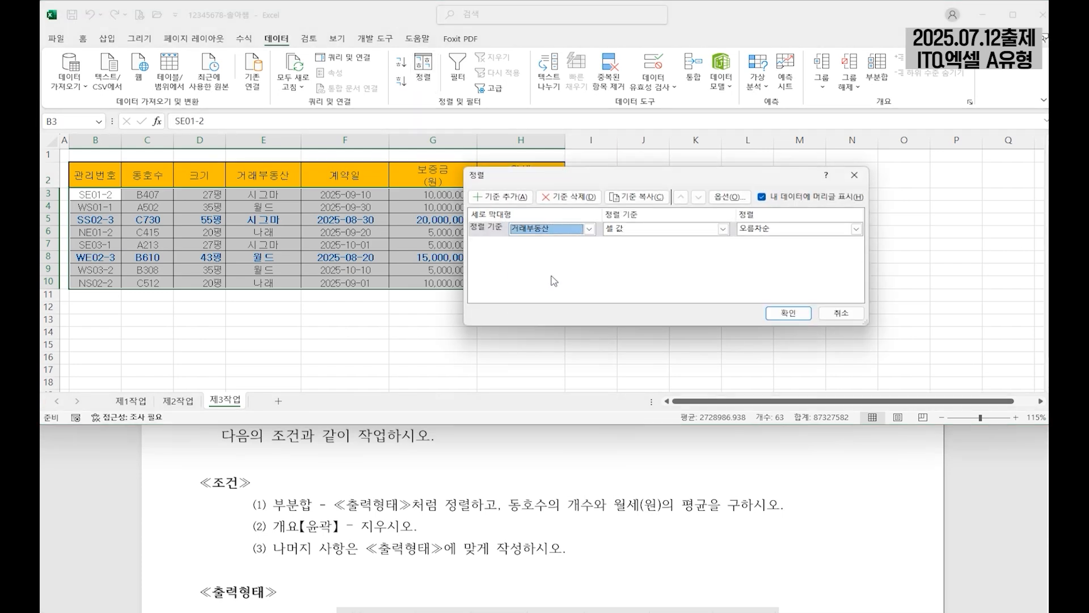
pyautogui.click(756, 232)
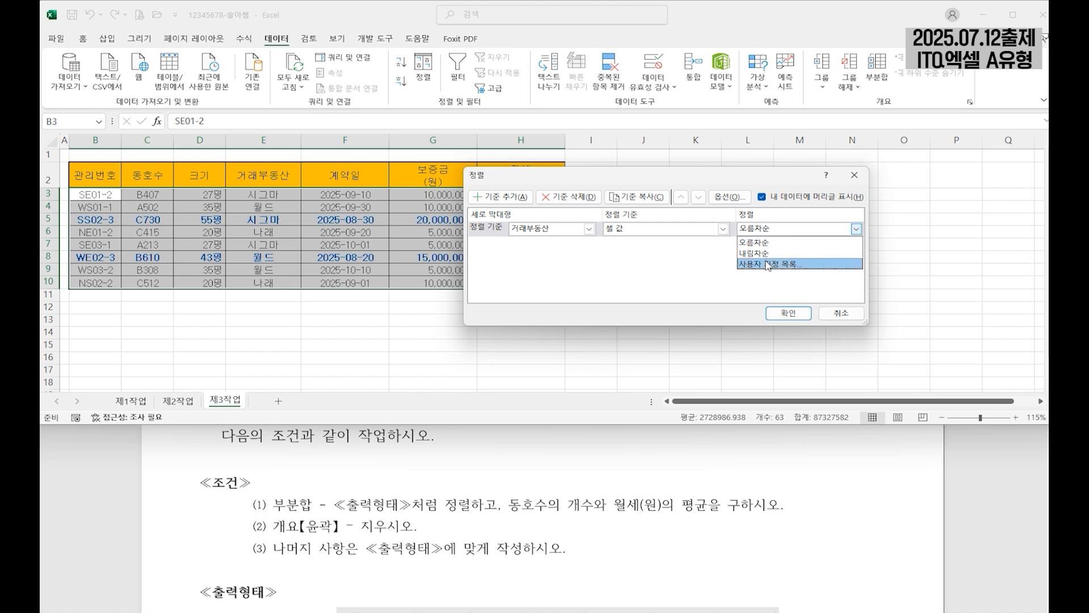
pyautogui.click(759, 242)
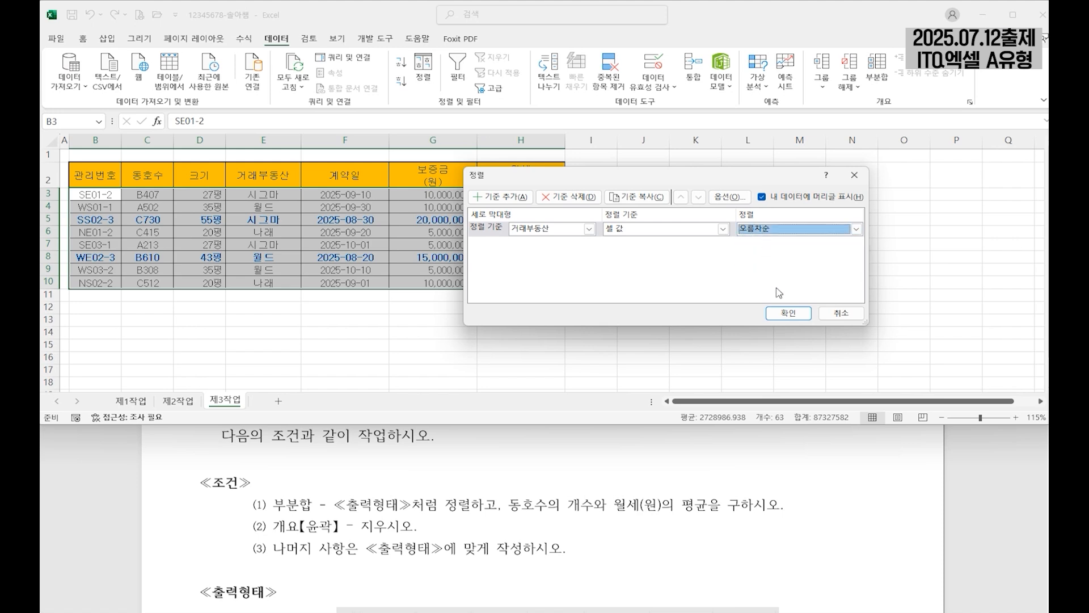
pyautogui.click(788, 315)
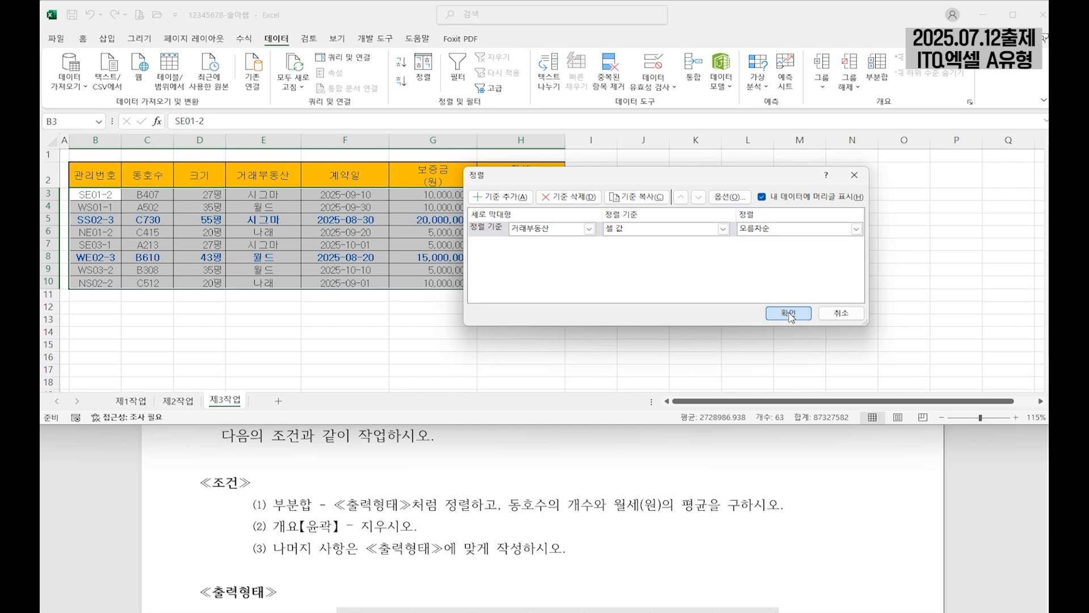
# Compare the 거래부동산 order with the expected output and re-sort the table by that column in descending order
pyautogui.click(277, 194)
pyautogui.click(280, 229)
pyautogui.click(292, 273)
pyautogui.scroll(-3, 624, 515)
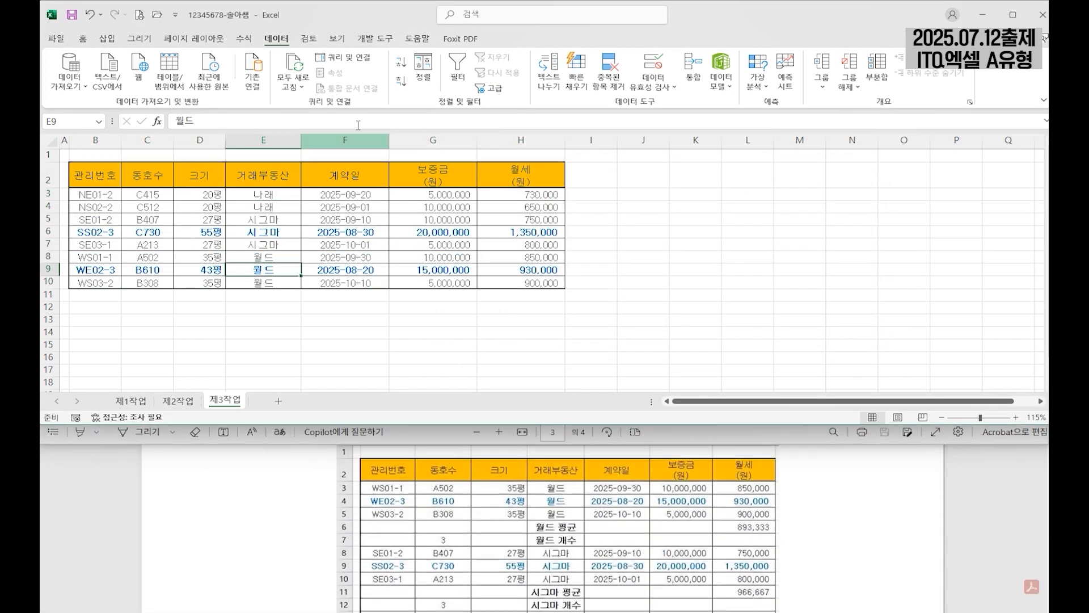
pyautogui.click(423, 69)
pyautogui.click(856, 229)
pyautogui.click(766, 252)
pyautogui.click(788, 312)
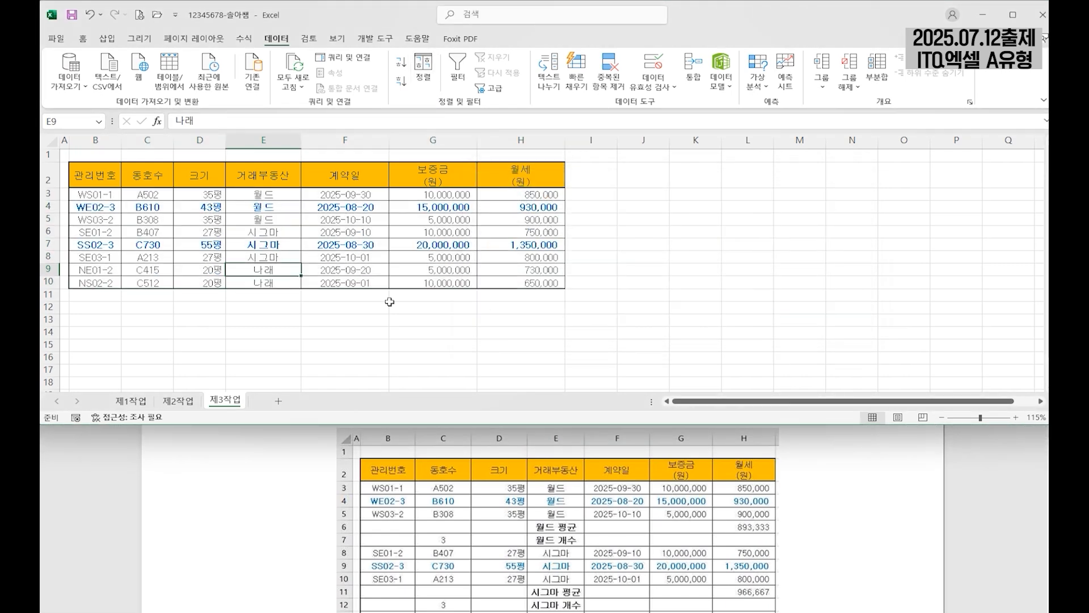
# Add a subtotal to B2:H10 grouped by 거래부동산, using the 개수 function on 동호수 only
pyautogui.moveTo(116, 182); pyautogui.dragTo(550, 270)
pyautogui.scroll(5, 741, 574)
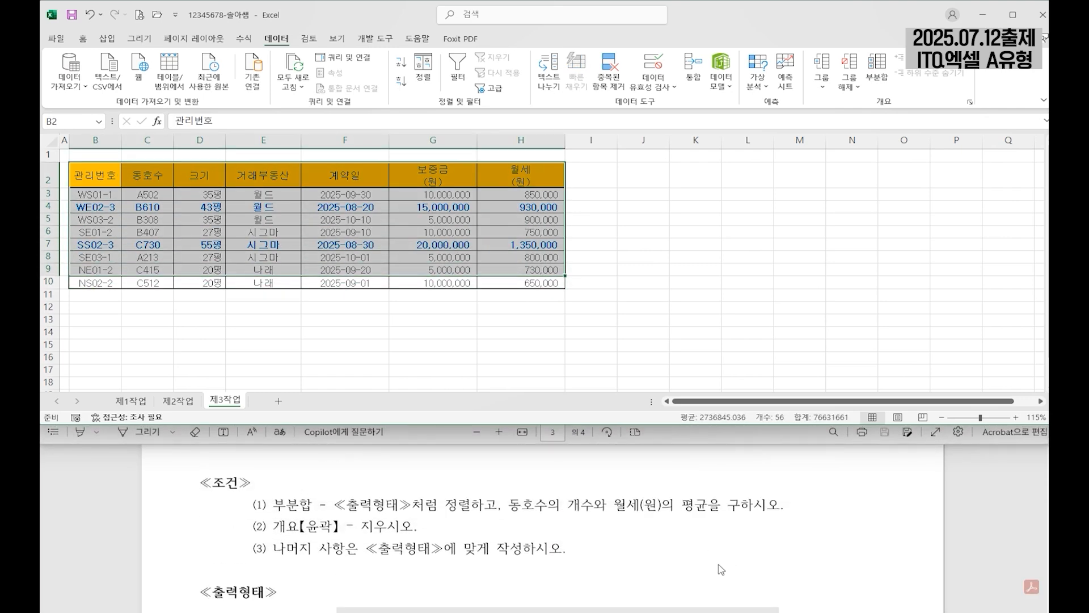
pyautogui.moveTo(95, 182); pyautogui.dragTo(515, 283)
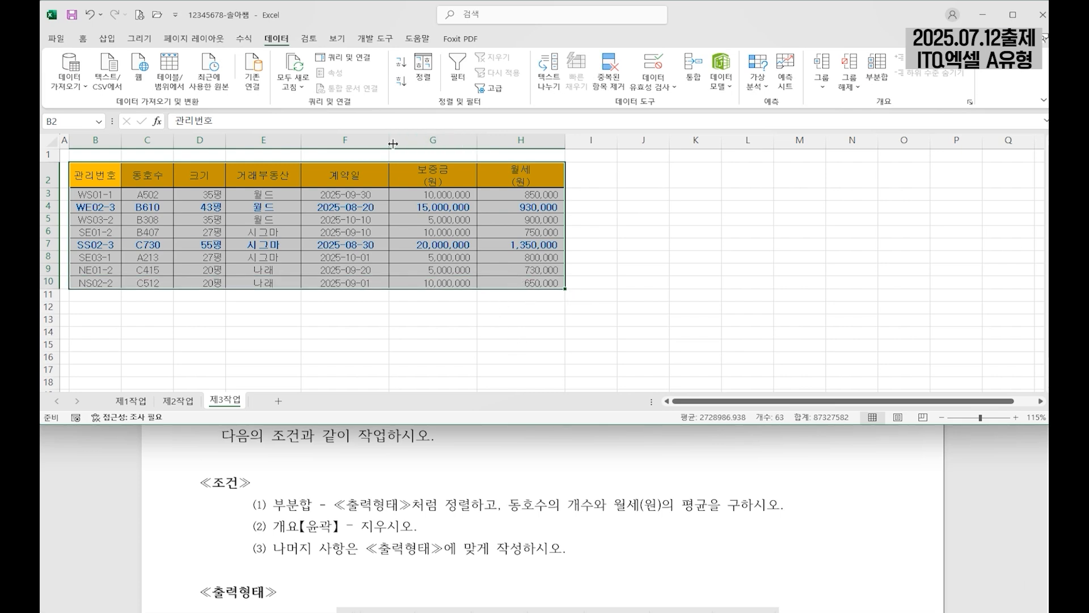
pyautogui.click(877, 72)
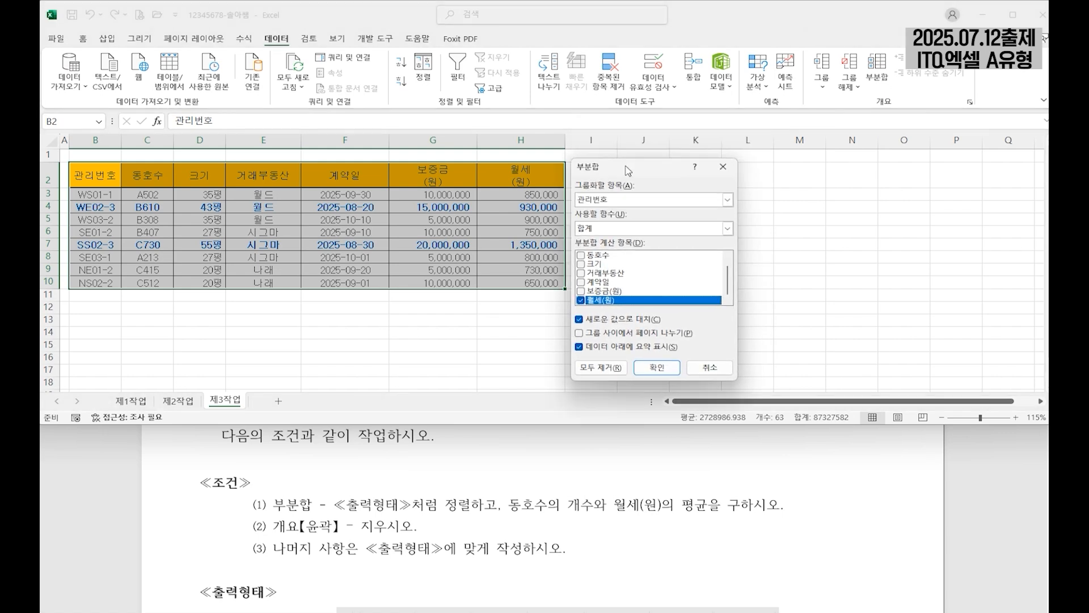
pyautogui.click(599, 203)
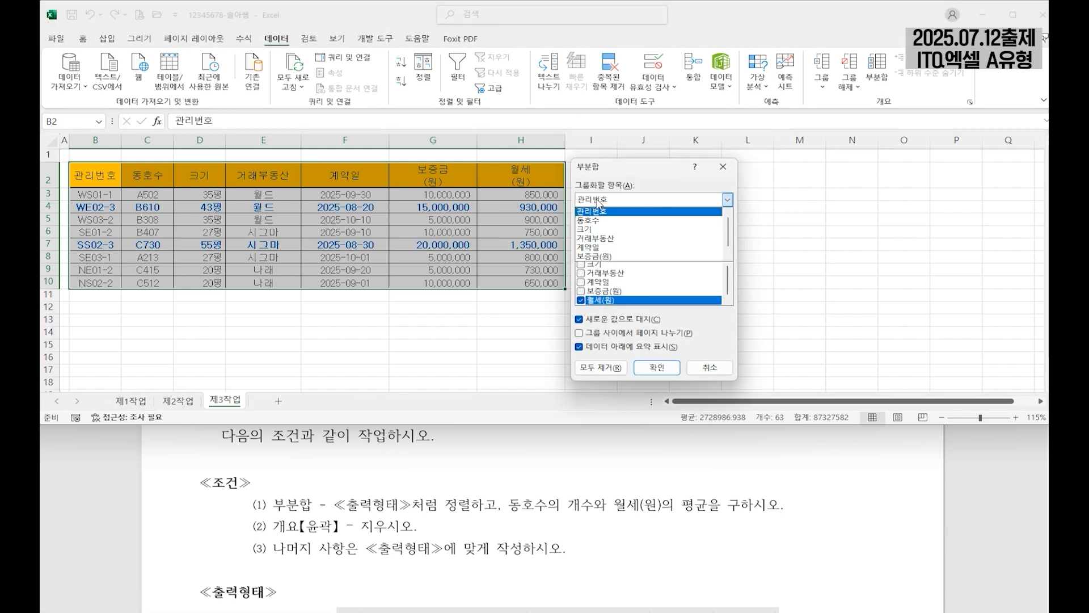
pyautogui.click(598, 239)
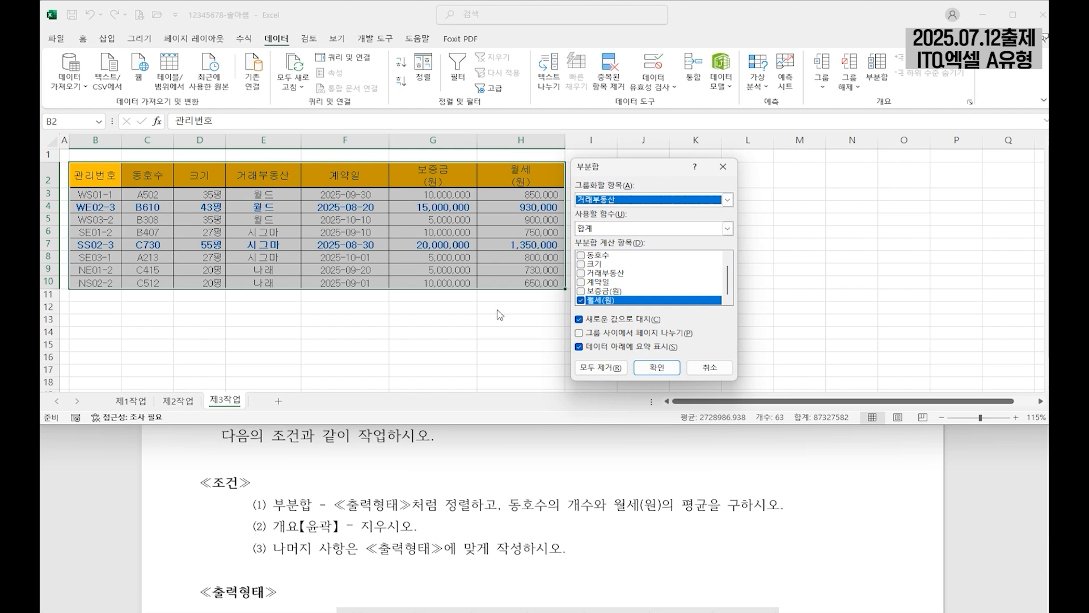
pyautogui.click(581, 256)
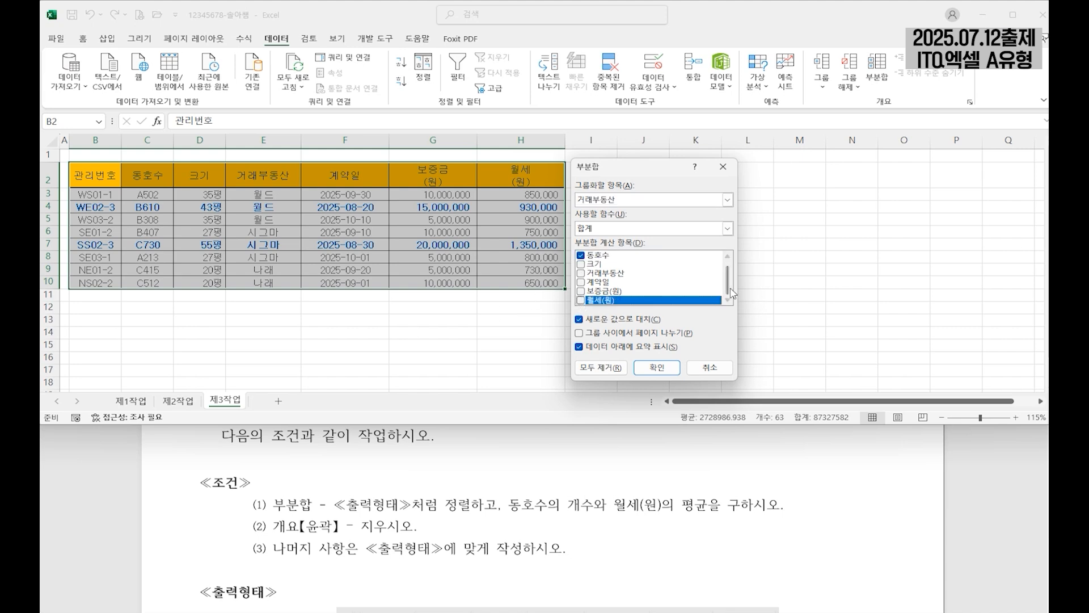
pyautogui.moveTo(728, 286); pyautogui.dragTo(724, 314)
pyautogui.click(727, 228)
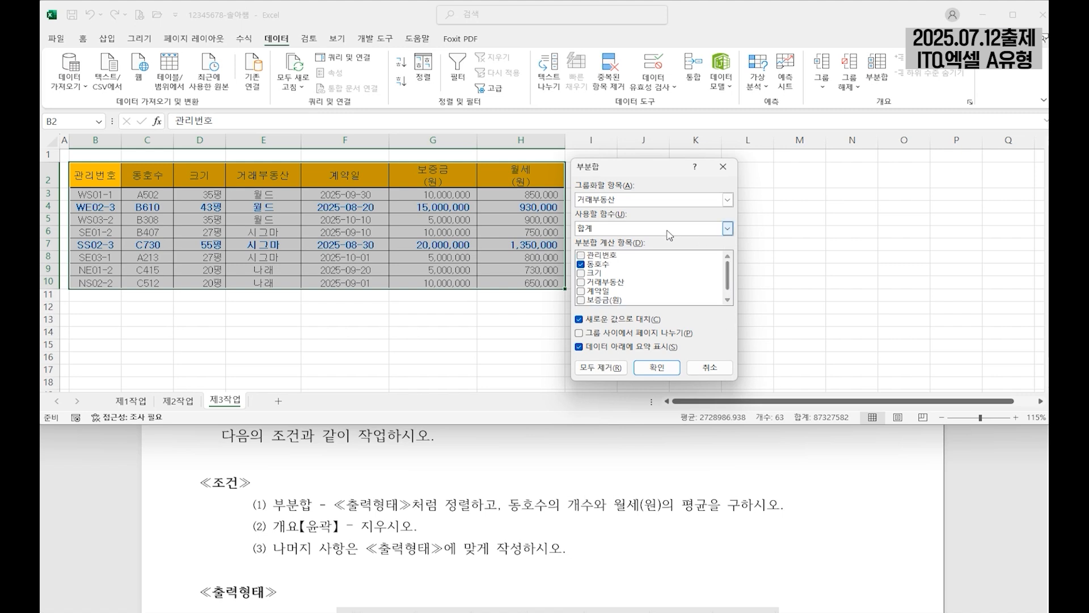
pyautogui.click(611, 250)
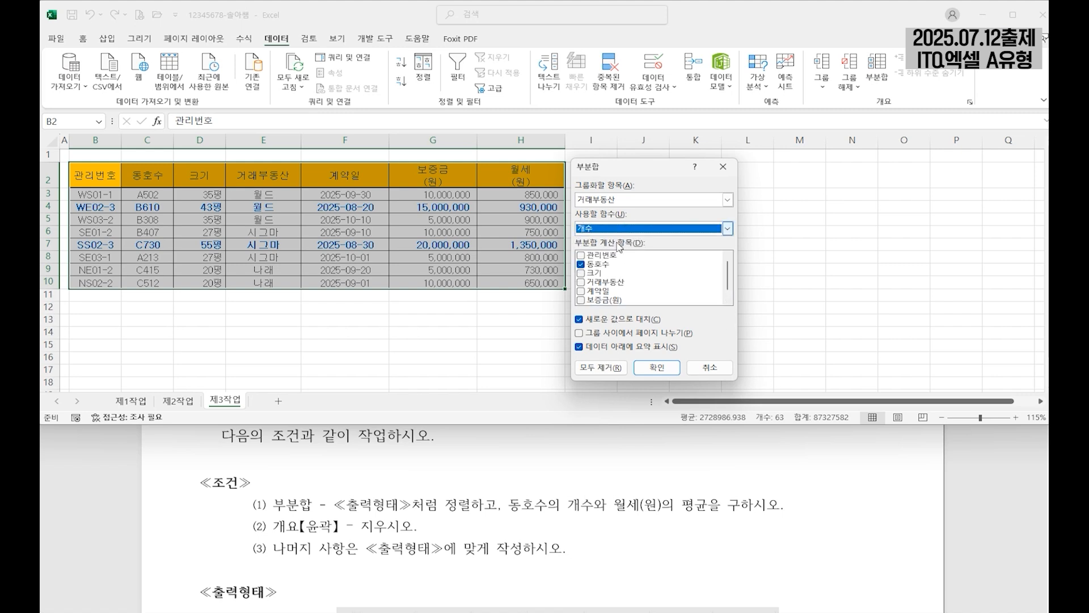
pyautogui.click(658, 370)
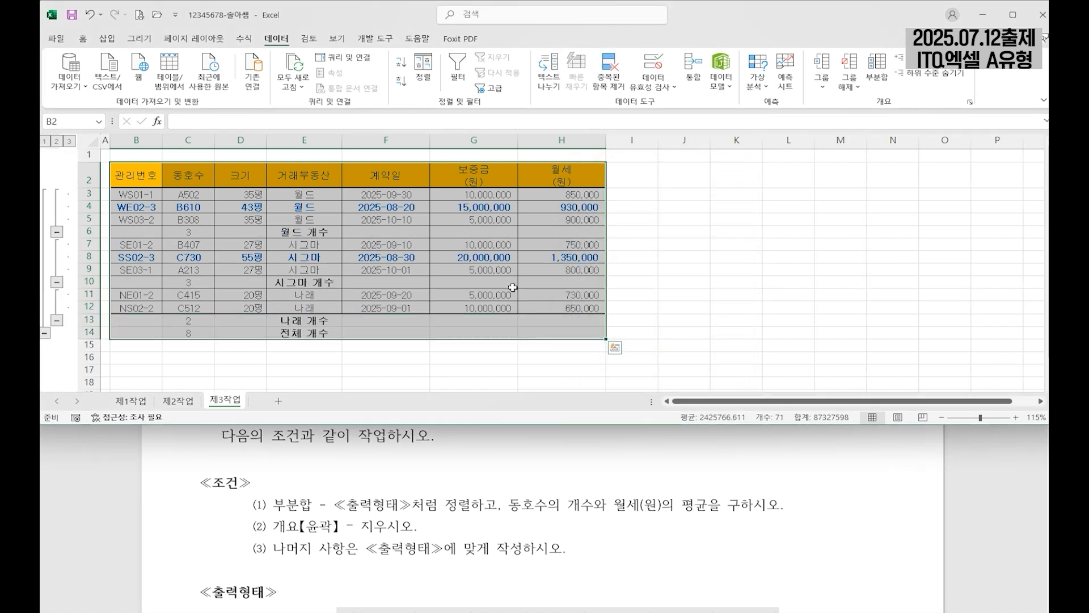
# Add a second subtotal using the 평균 function on 월세(원) only, without replacing the existing subtotals
pyautogui.click(877, 68)
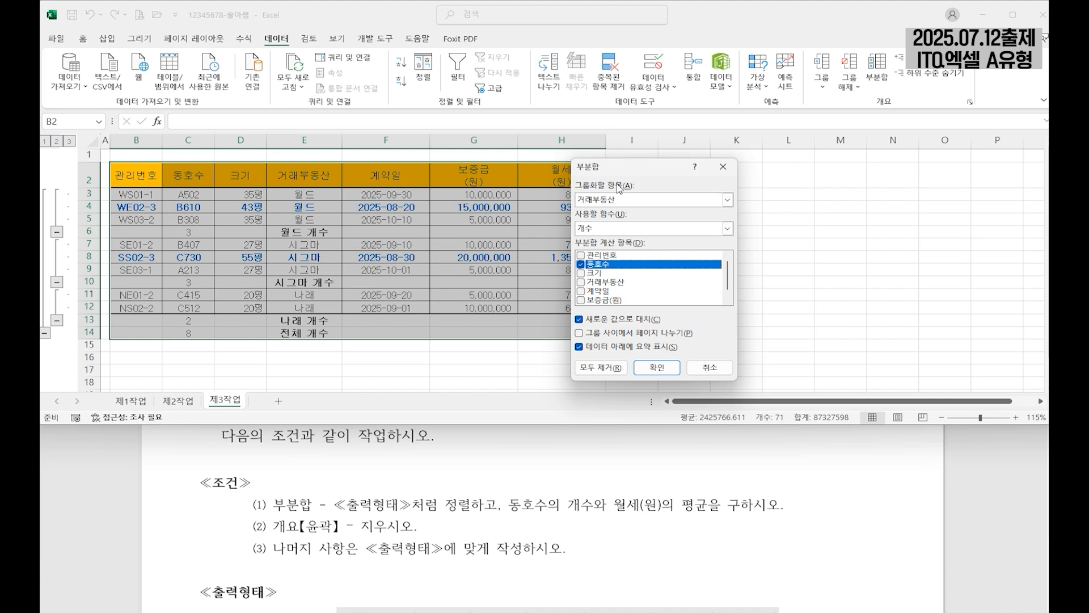
pyautogui.click(580, 264)
pyautogui.scroll(-1, 595, 292)
pyautogui.click(580, 300)
pyautogui.click(596, 228)
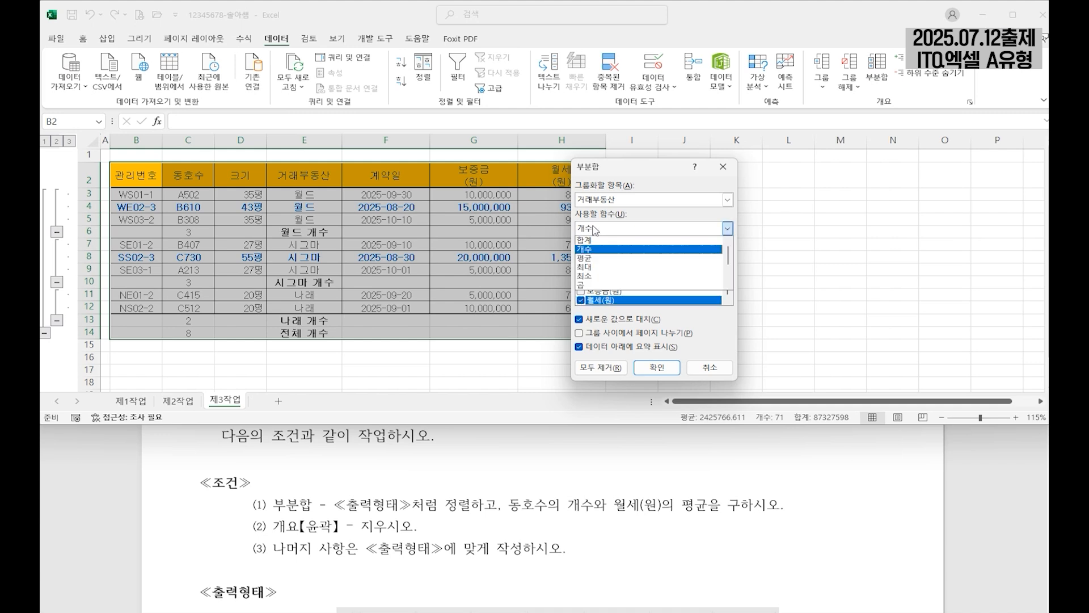
pyautogui.click(597, 263)
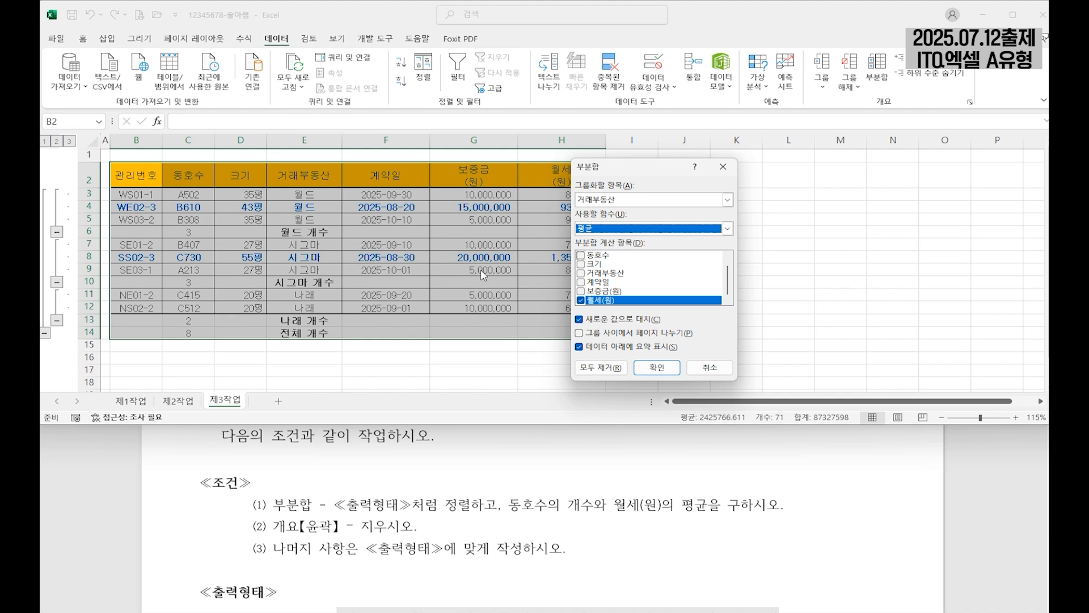
pyautogui.click(580, 319)
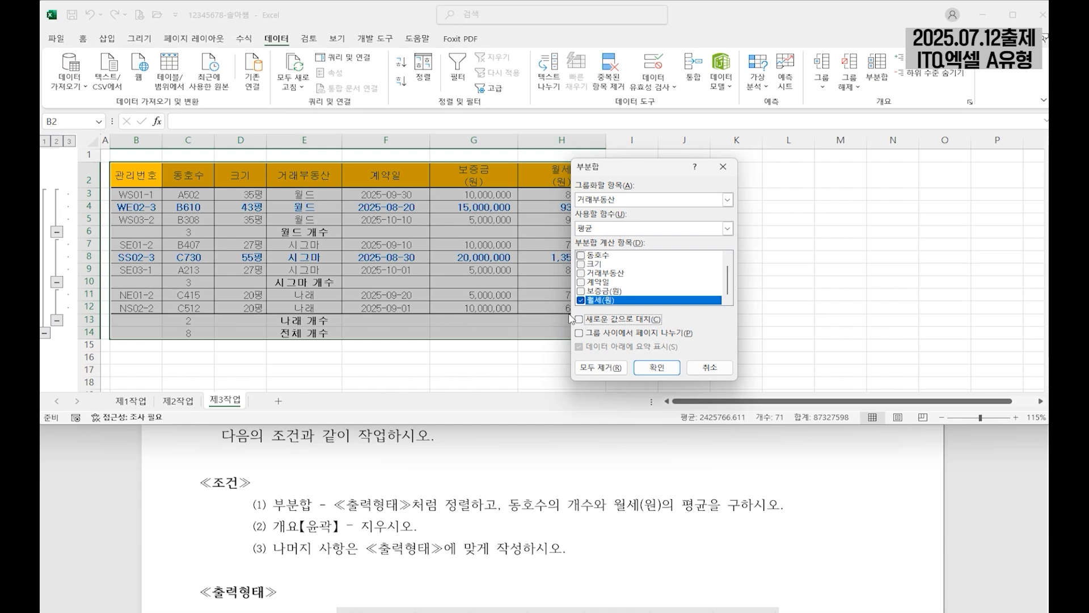
pyautogui.click(635, 367)
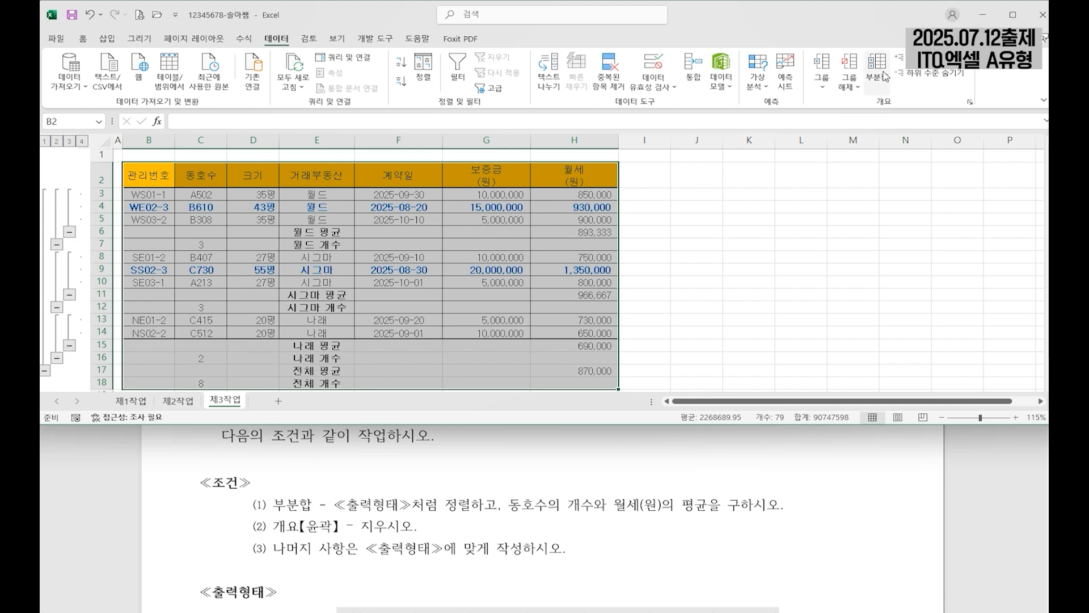
# Clear the outline from the subtotaled table on the 제3작업 sheet
pyautogui.click(855, 92)
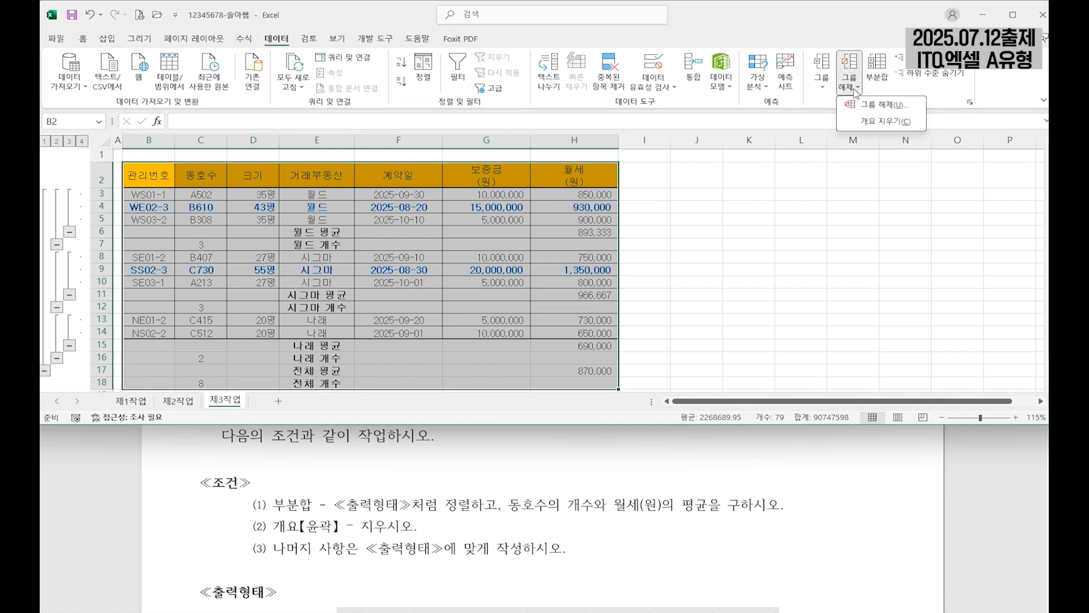
pyautogui.click(873, 122)
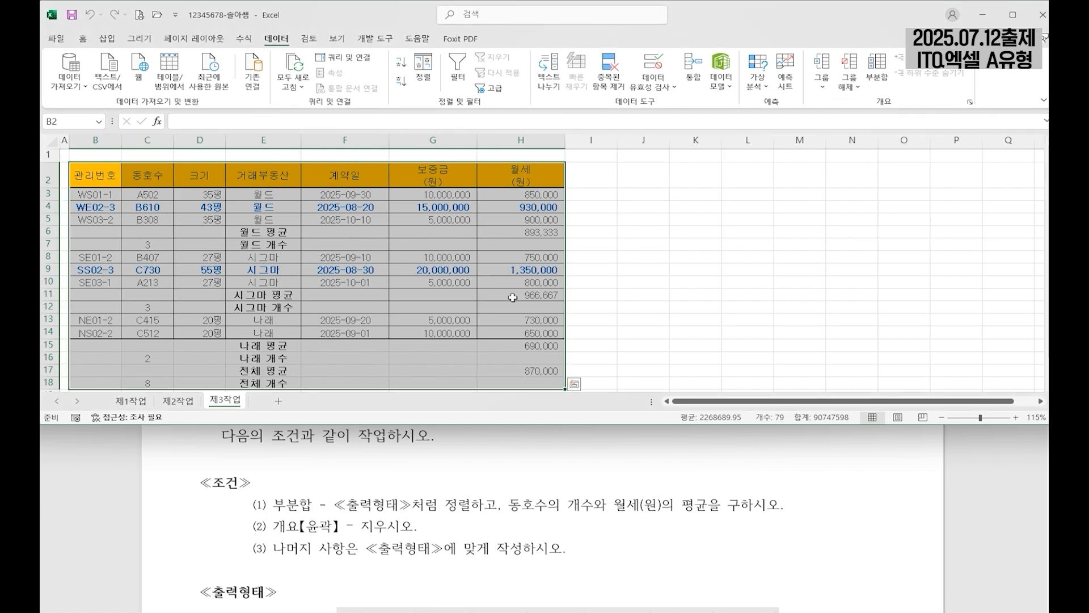
pyautogui.click(465, 306)
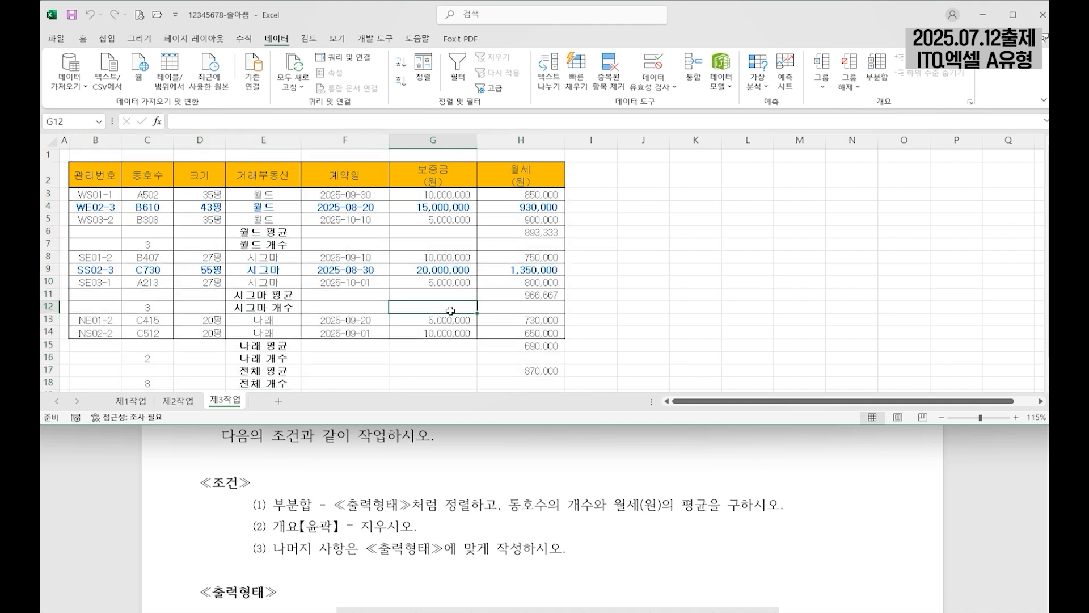
# Compare the subtotaled table with the expected output in the exam PDF and view the start of the fourth task's chart instructions
pyautogui.scroll(-5, 819, 530)
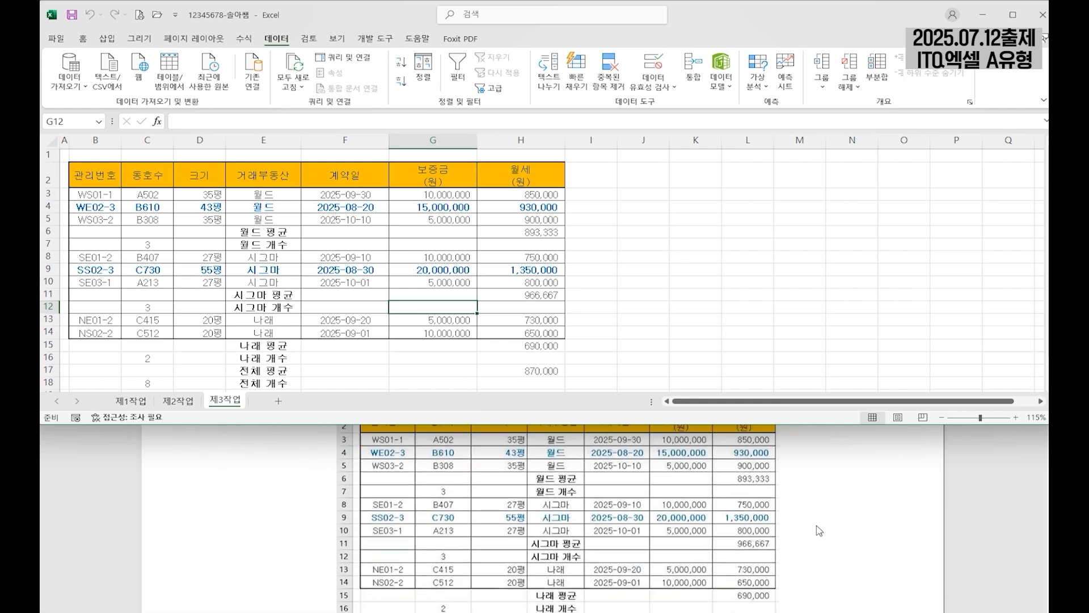
pyautogui.scroll(-2, 819, 530)
pyautogui.scroll(-8, 816, 517)
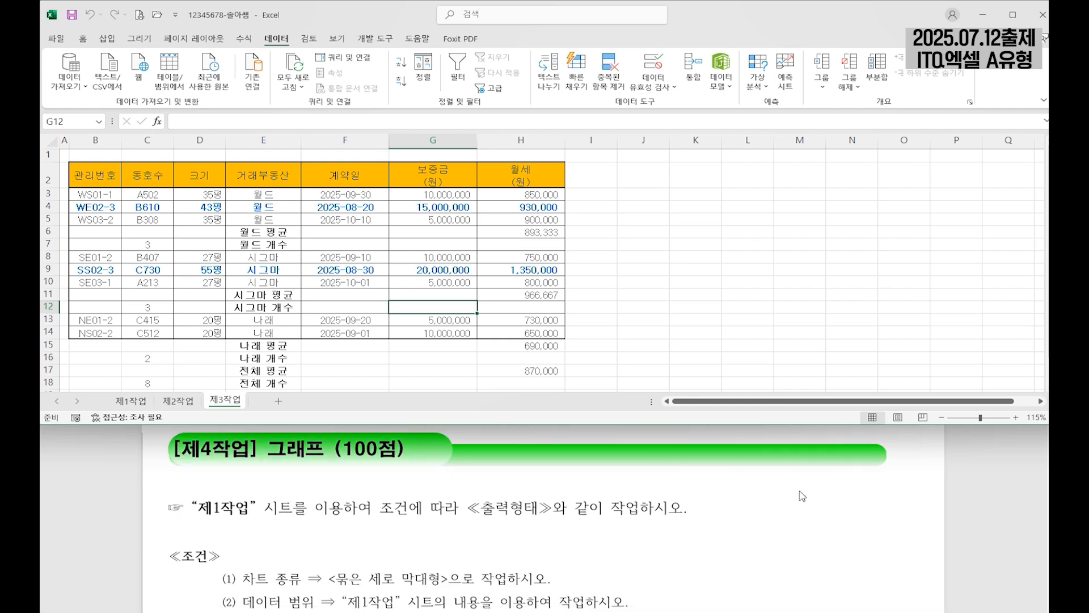
pyautogui.scroll(-1, 802, 496)
pyautogui.scroll(10, 737, 508)
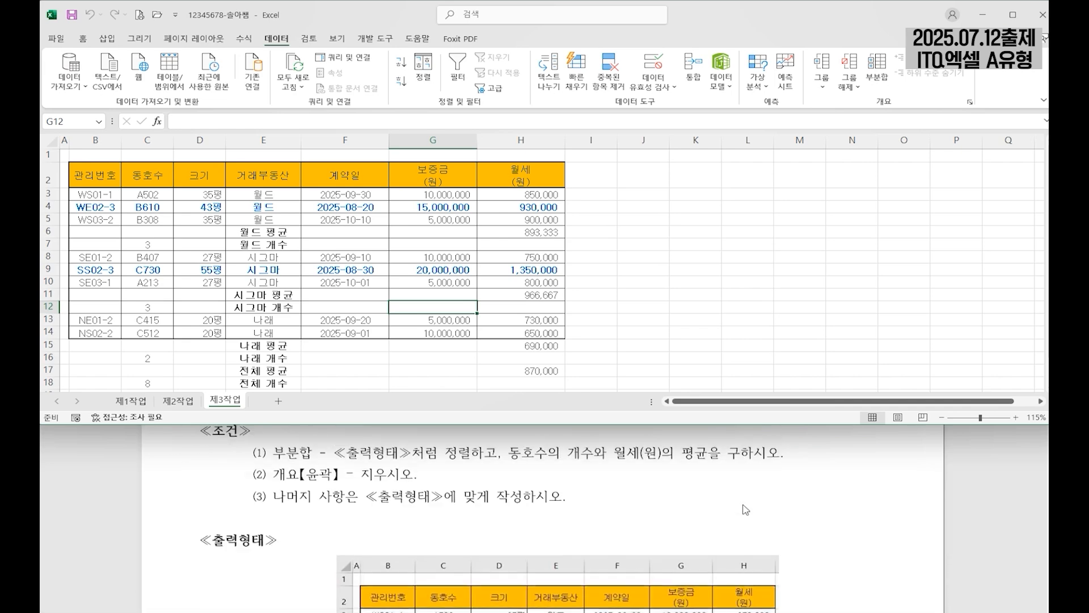
pyautogui.scroll(-9, 740, 508)
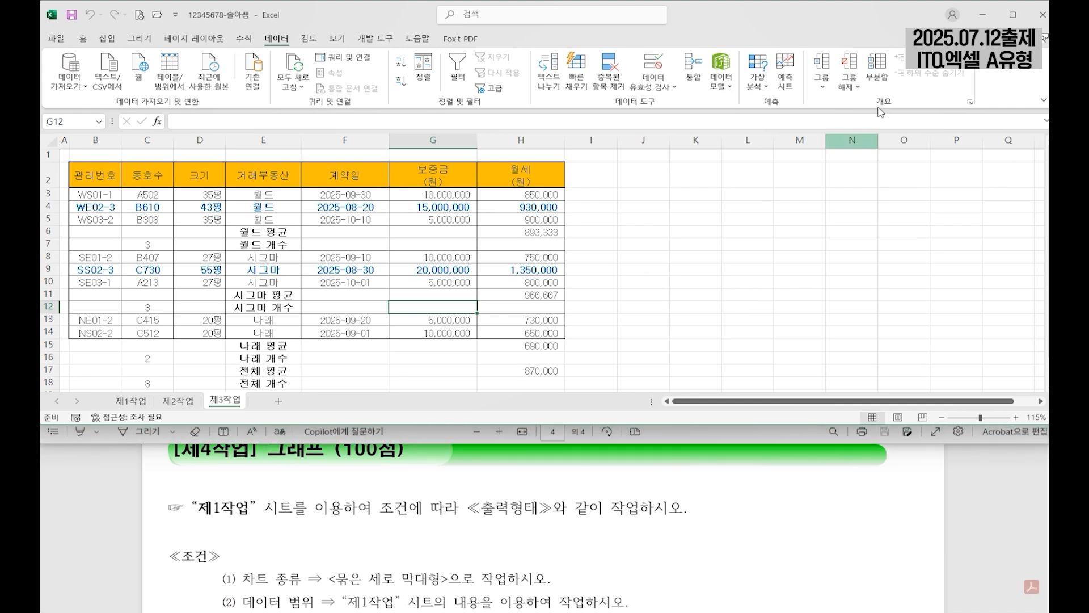
pyautogui.scroll(1, 405, 500)
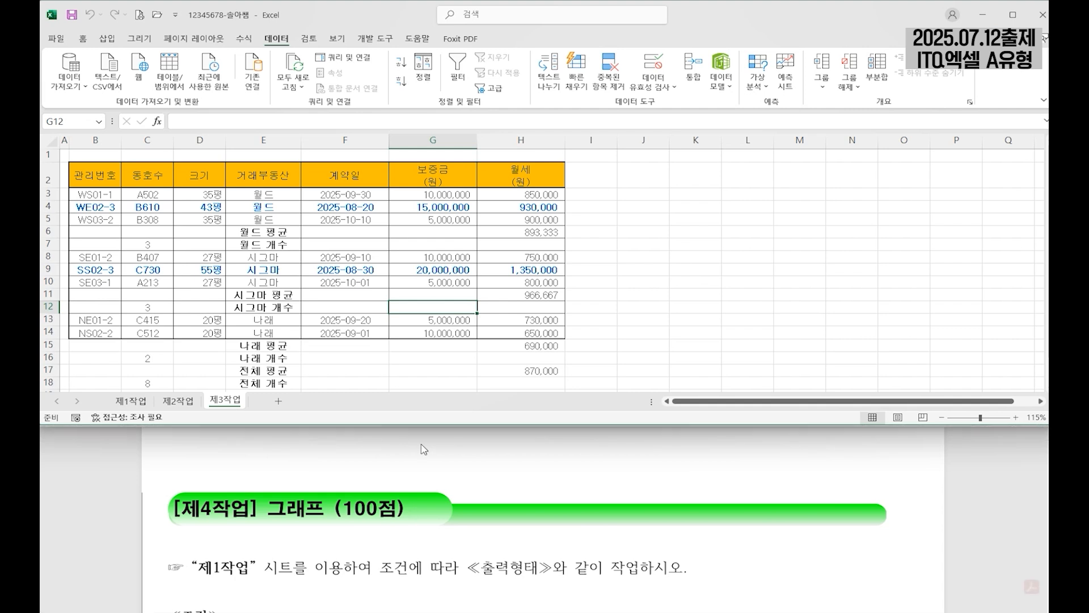
# Read the fourth task's chart conditions in the exam PDF and open the 제1작업 sheet that holds the source data
pyautogui.scroll(-1, 560, 497)
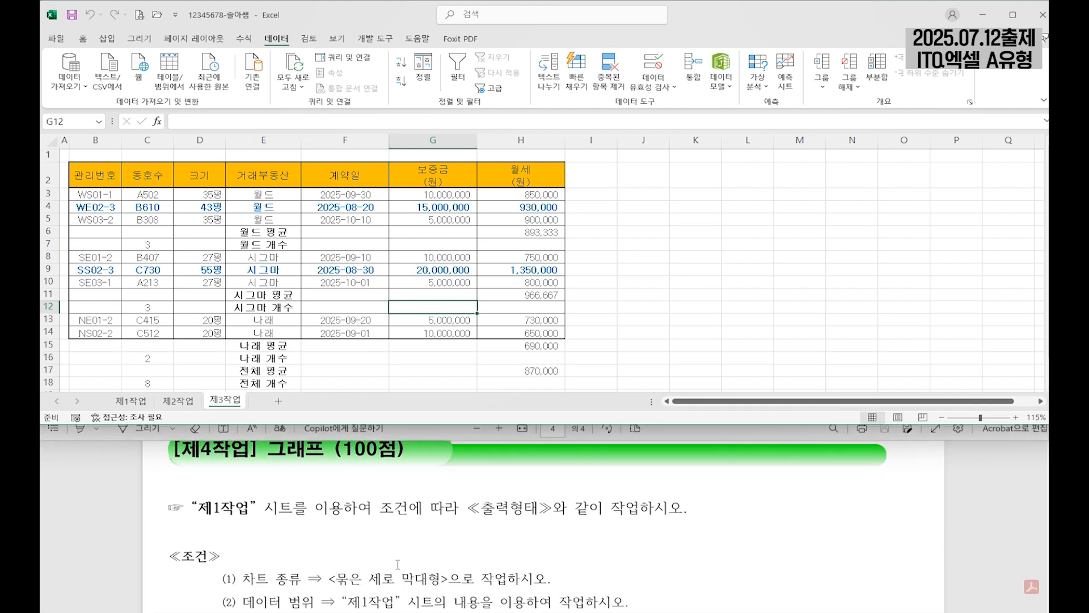
pyautogui.scroll(-2, 669, 542)
pyautogui.scroll(-1, 718, 549)
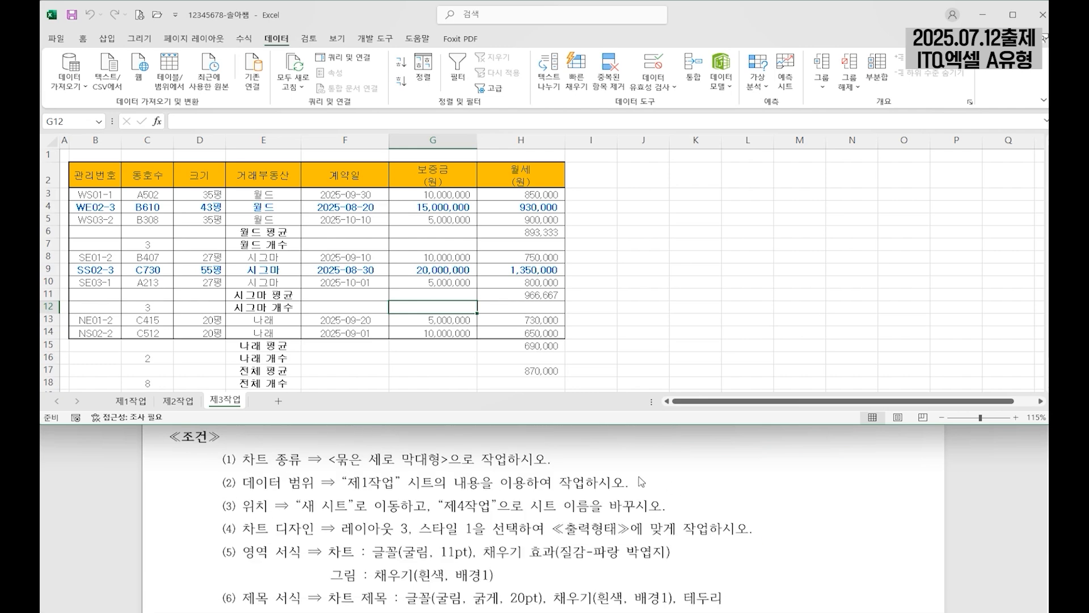
pyautogui.click(443, 321)
pyautogui.click(120, 402)
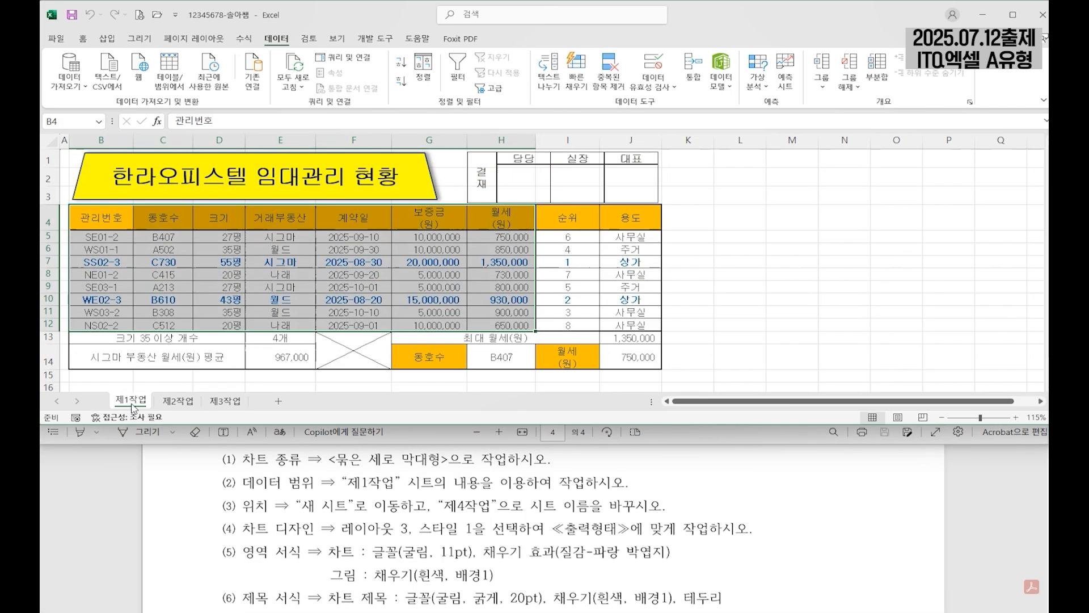
pyautogui.click(622, 287)
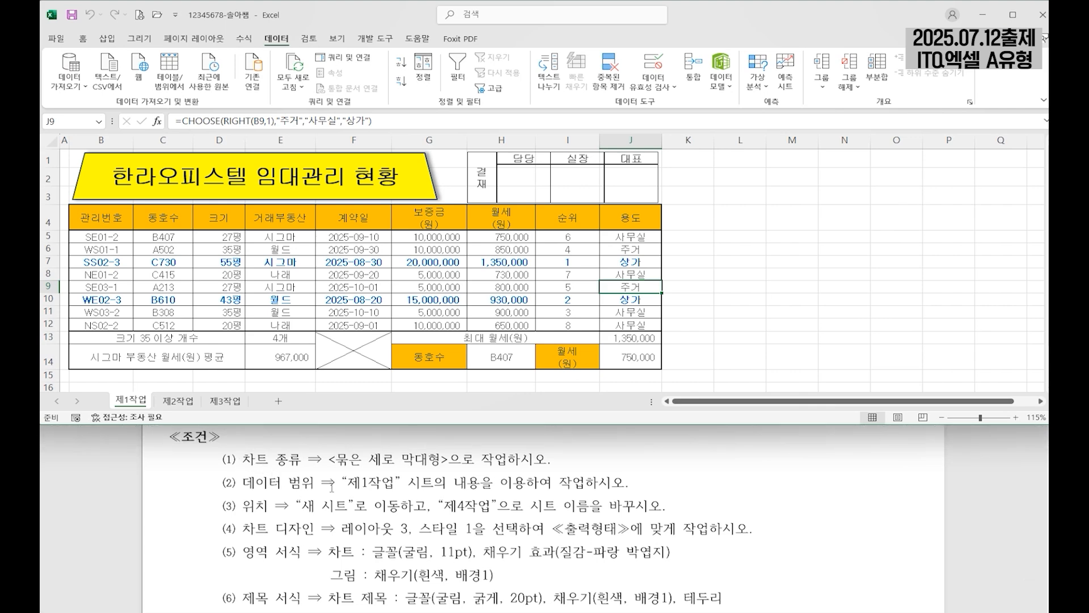
# Check the expected chart in the exam PDF and select the 동호수, 크기 and 월세(원) header cells C4:D4 and H4
pyautogui.scroll(-10, 601, 491)
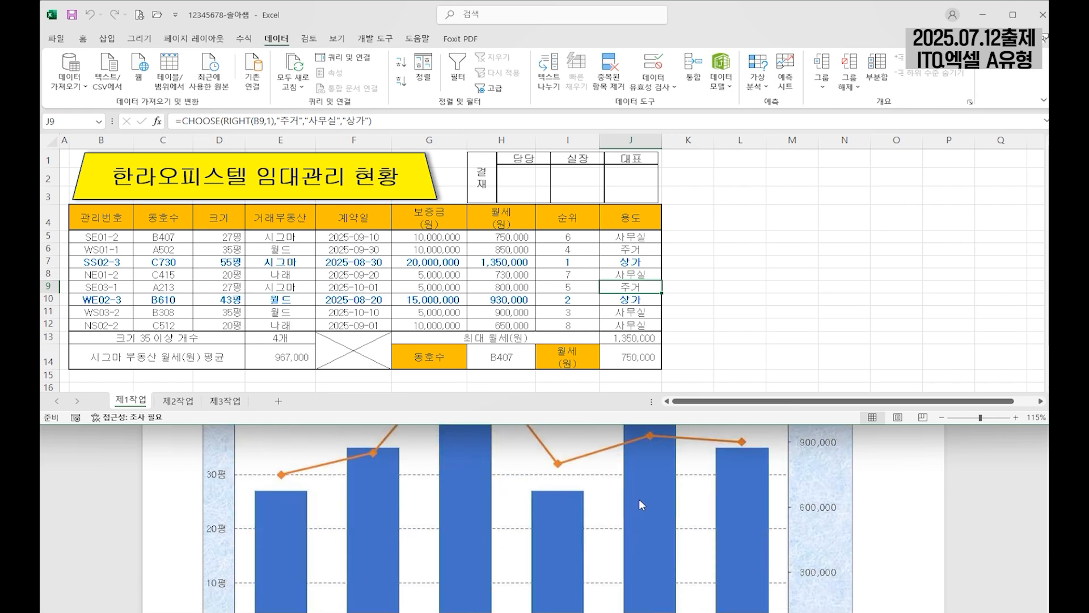
pyautogui.scroll(6, 498, 489)
pyautogui.scroll(-6, 498, 489)
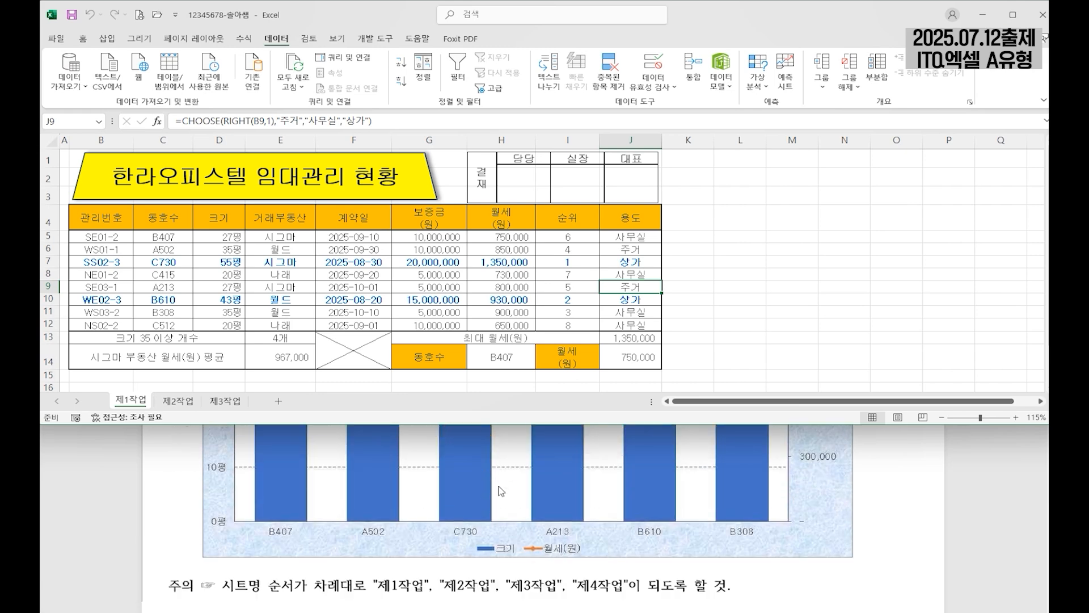
pyautogui.scroll(1, 424, 510)
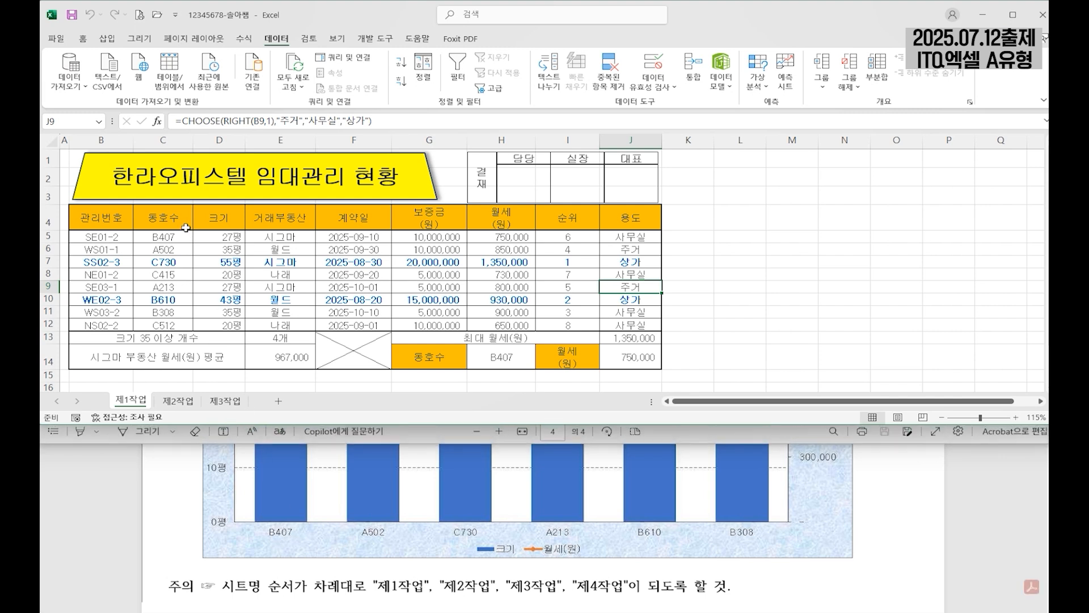
pyautogui.click(164, 218)
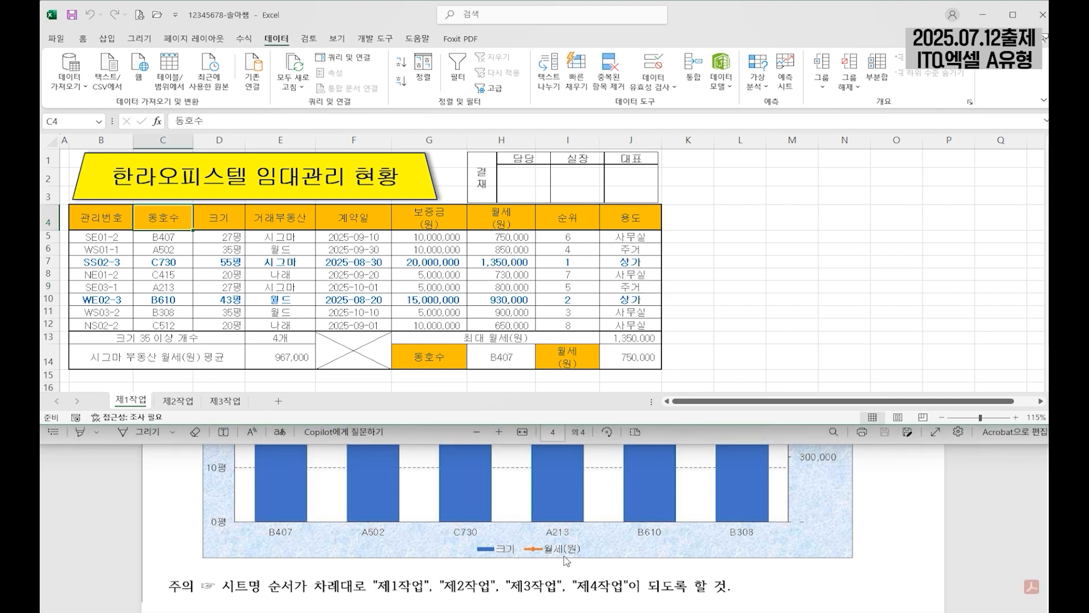
pyautogui.moveTo(165, 223); pyautogui.dragTo(221, 219)
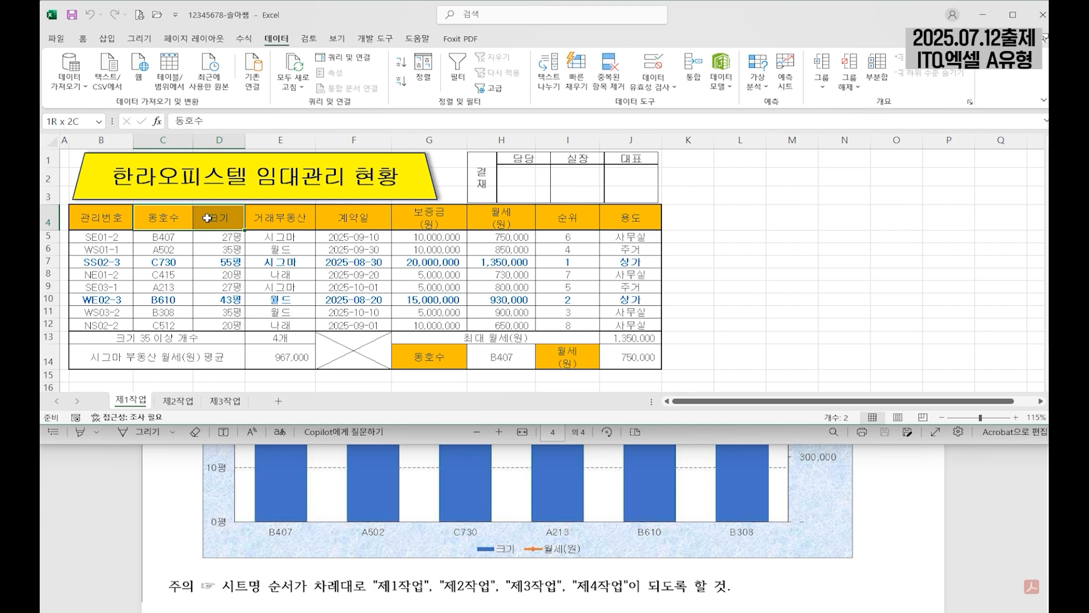
pyautogui.keyDown('ctrl'); pyautogui.click(500, 218); pyautogui.keyUp('ctrl')
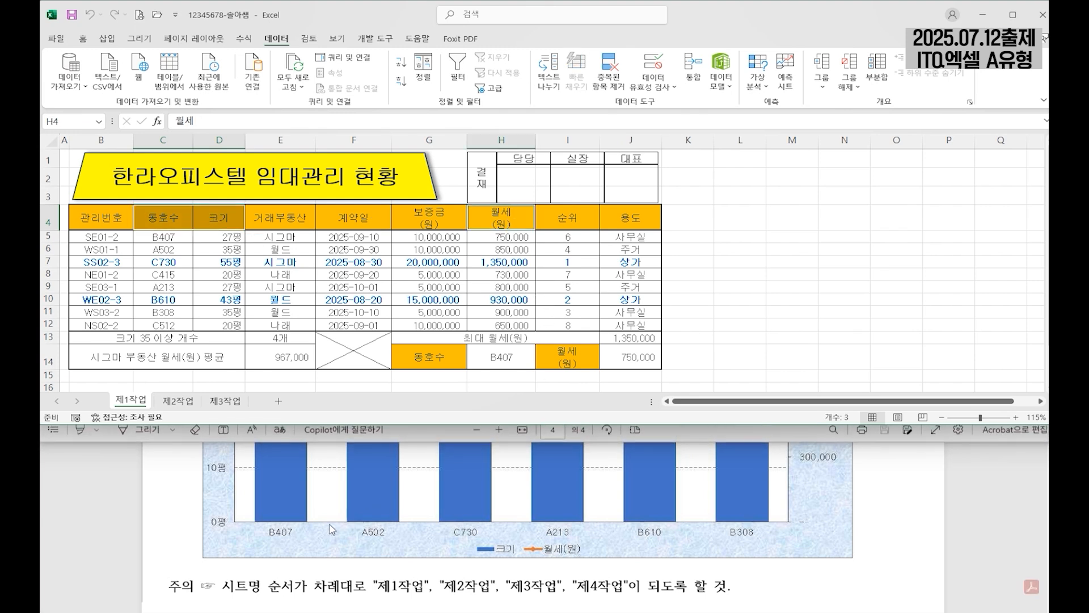
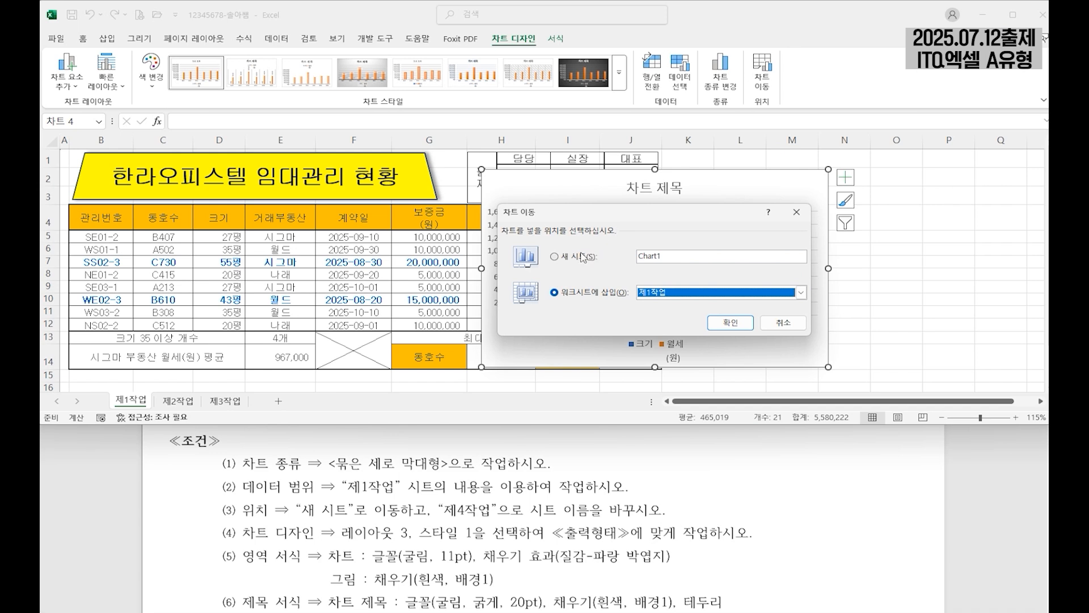
# Move the chart to a new sheet named 제4작업 and place that sheet after 제3작업
pyautogui.click(579, 257)
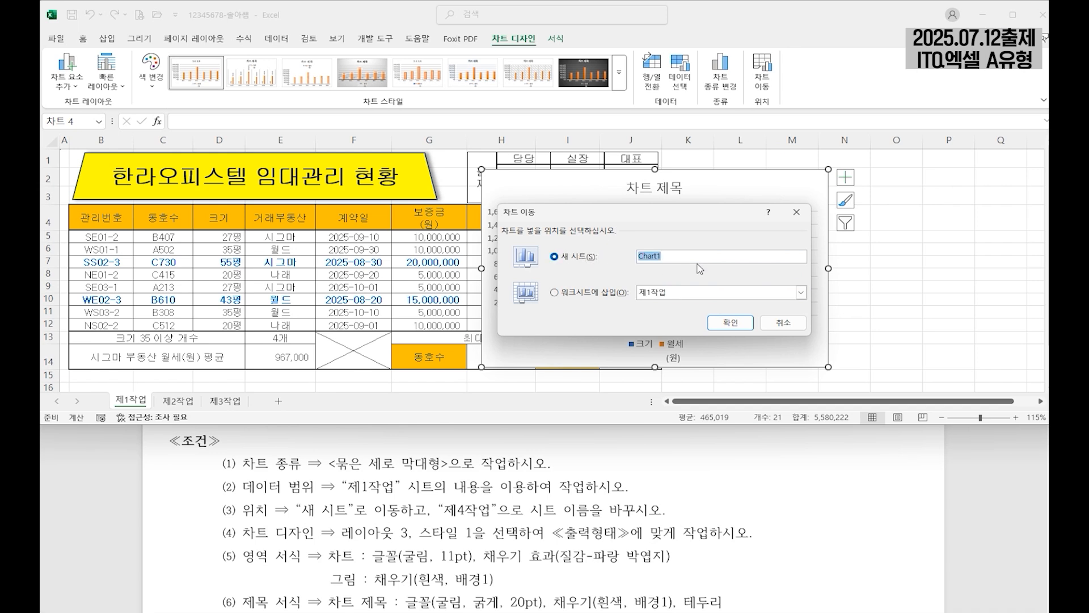
pyautogui.write('제4작업')
pyautogui.click(731, 323)
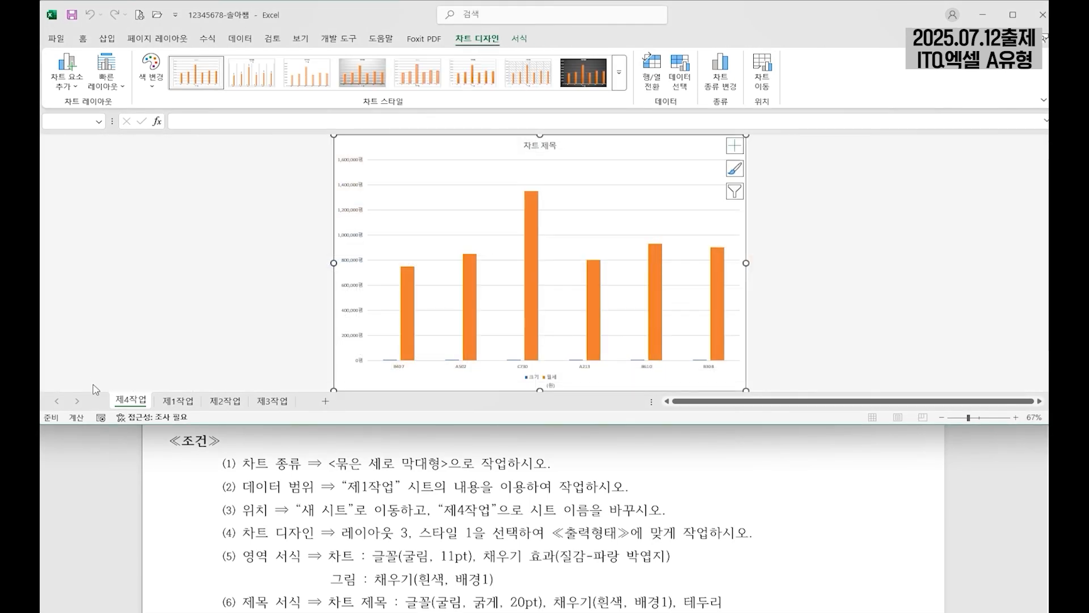
pyautogui.moveTo(134, 403); pyautogui.dragTo(317, 407)
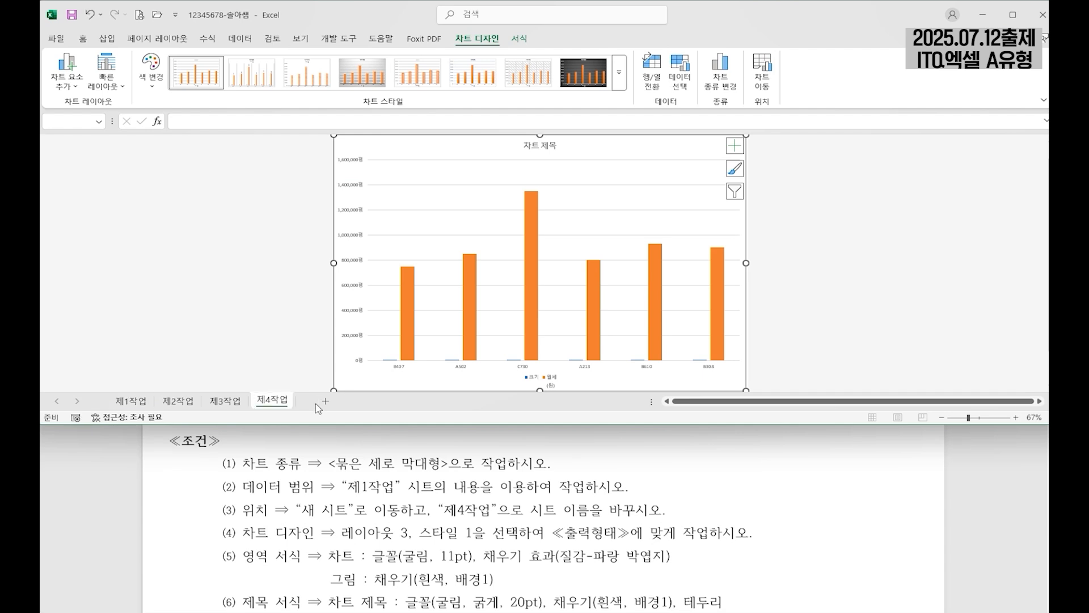
# Apply quick layout 레이아웃 3 and chart style 스타일 1 to the chart on the 제4작업 sheet
pyautogui.scroll(5, 669, 230)
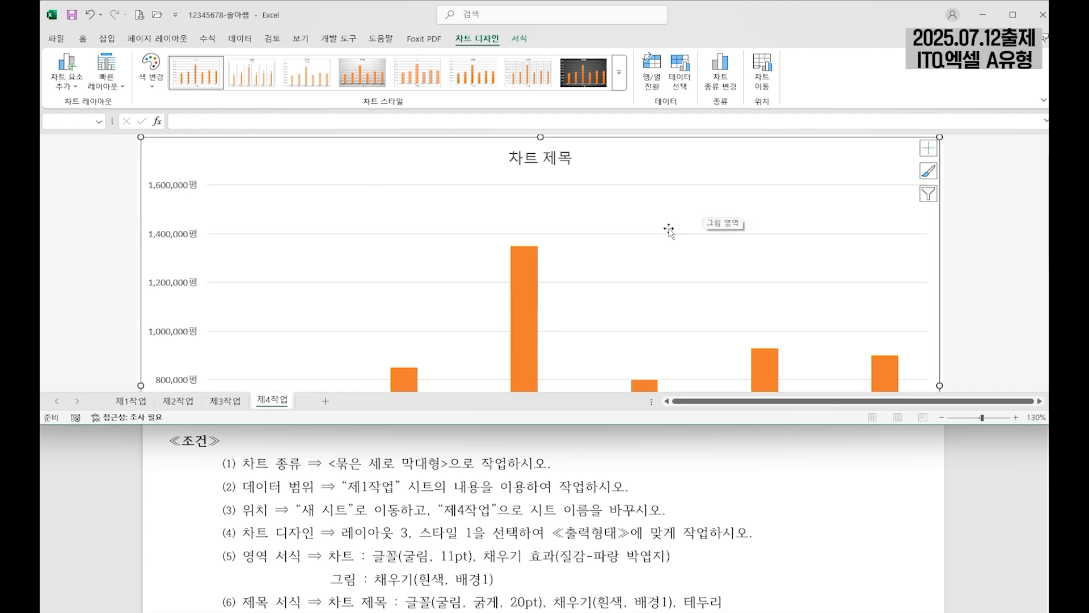
pyautogui.rightClick(328, 169)
pyautogui.click(254, 162)
pyautogui.click(114, 92)
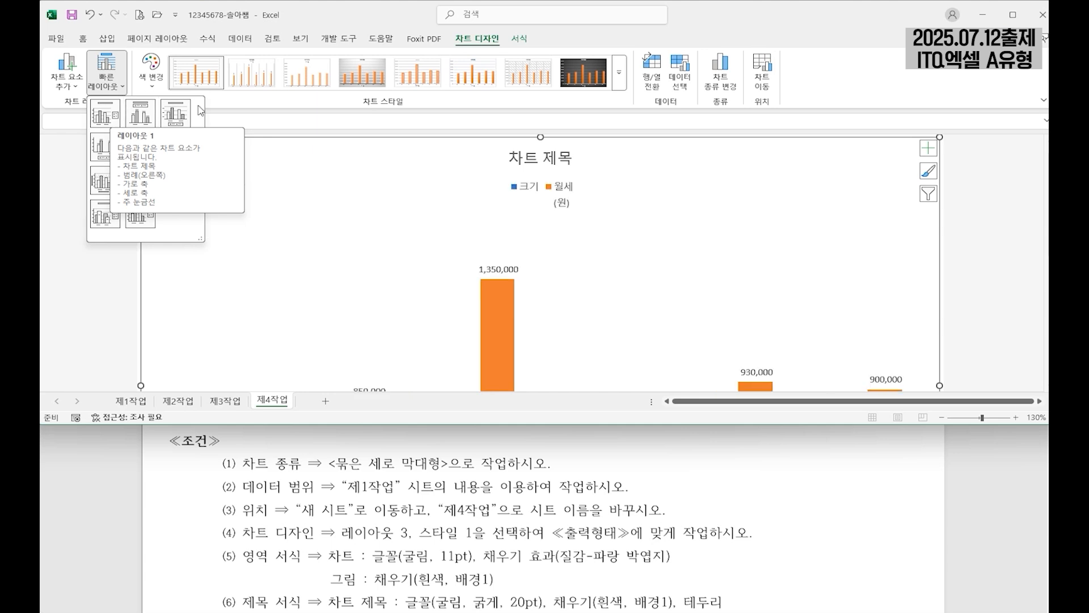
pyautogui.click(185, 120)
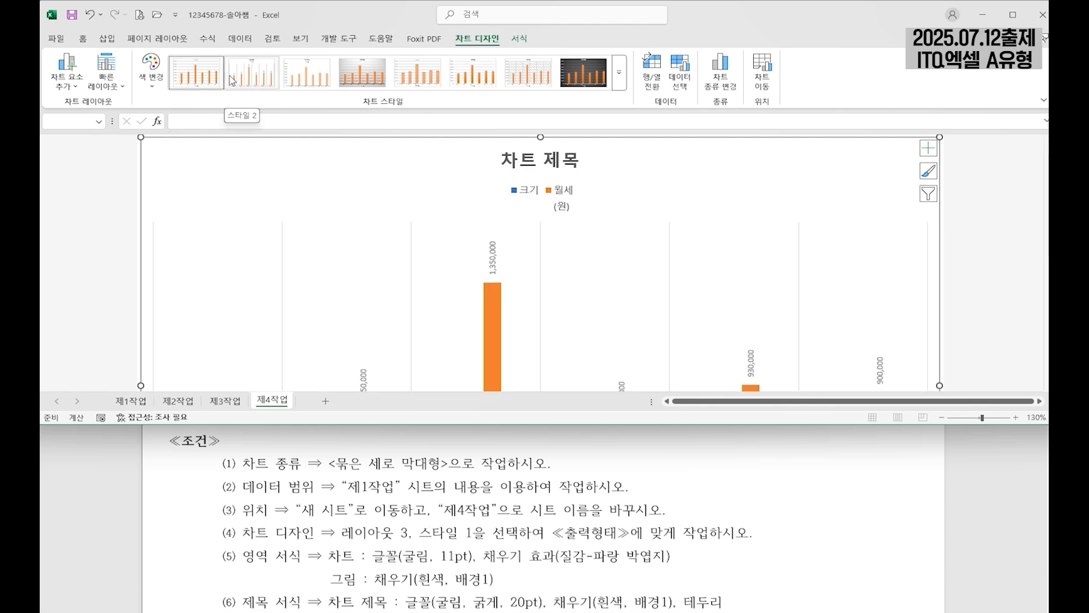
pyautogui.click(194, 80)
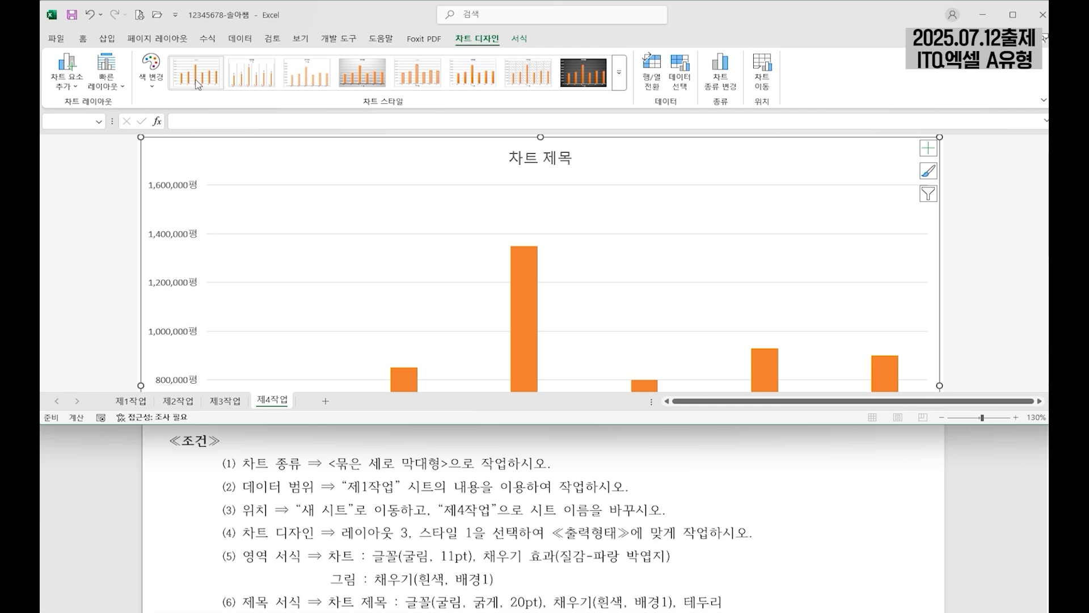
# Mark the area format condition in the exam PDF and set the whole chart's font to 굴림, 11 pt
pyautogui.moveTo(328, 556); pyautogui.dragTo(508, 582)
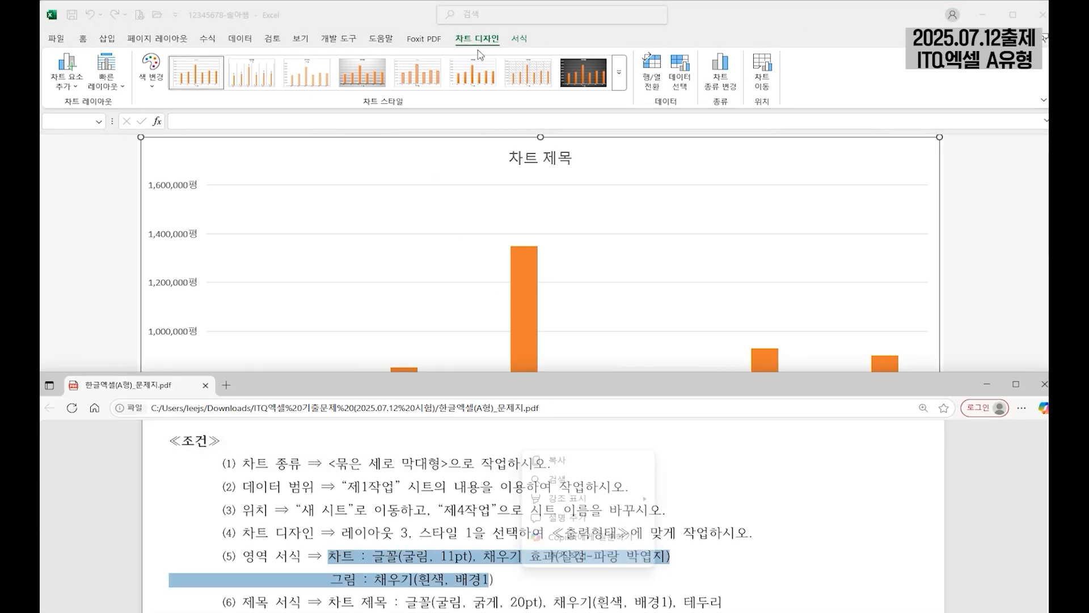
pyautogui.click(521, 39)
pyautogui.click(519, 38)
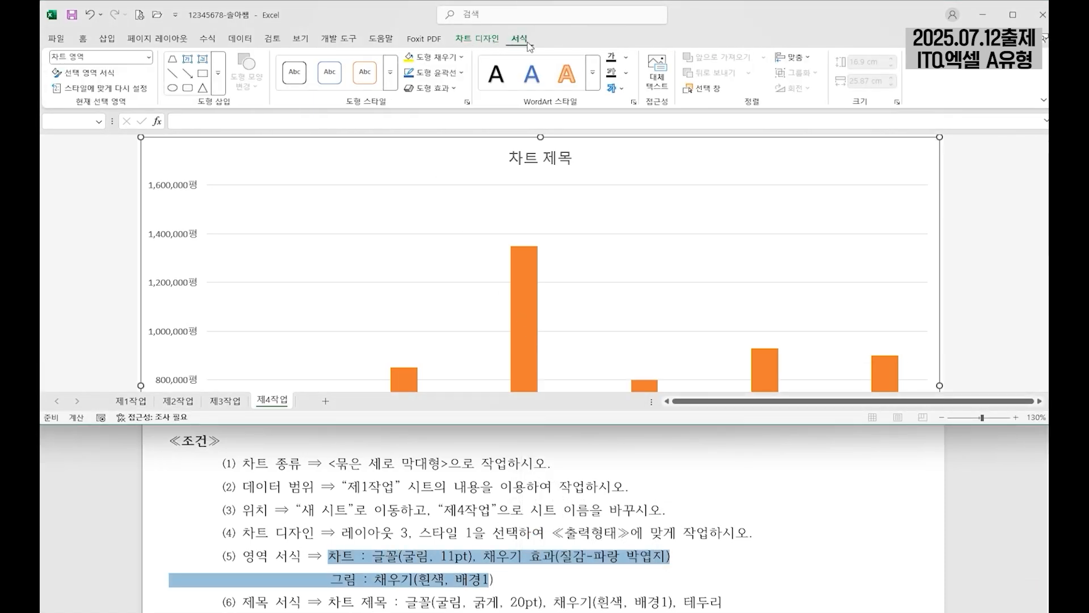
pyautogui.click(82, 39)
pyautogui.click(180, 62)
pyautogui.write('ㄱ')
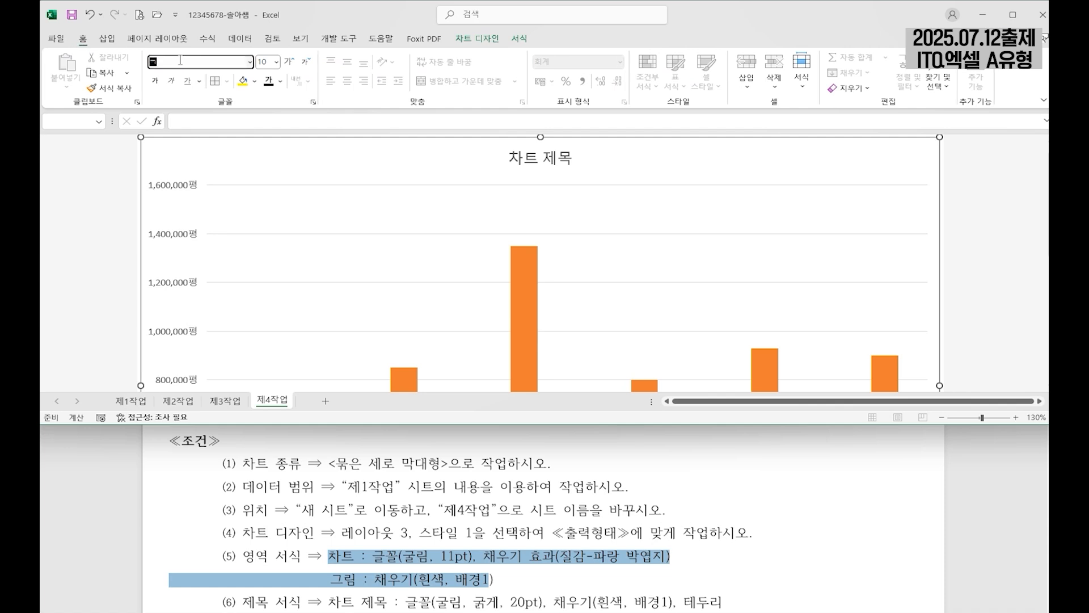
pyautogui.write('굴림')
pyautogui.press('Return')
pyautogui.click(261, 61)
pyautogui.write('11')
pyautogui.press('Return')
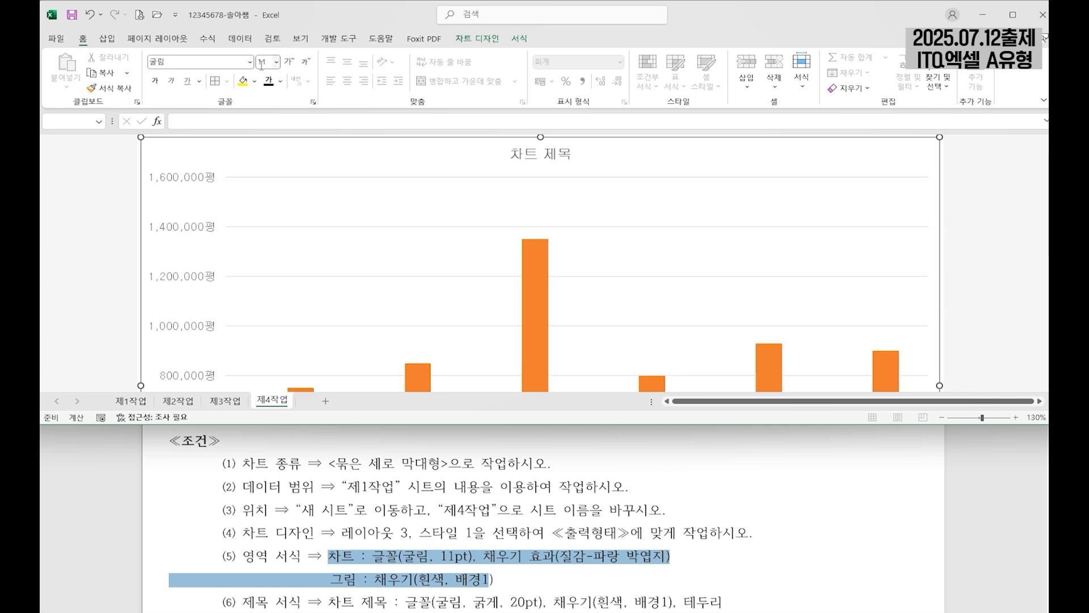
# Fill the chart area with the 파랑 박엽지 texture
pyautogui.click(519, 38)
pyautogui.click(461, 58)
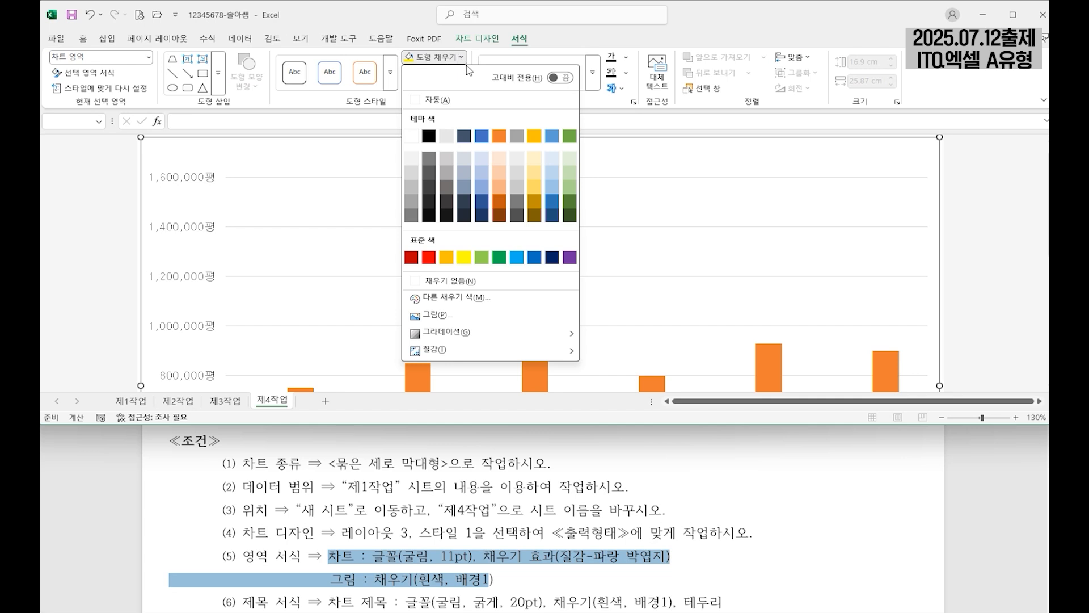
pyautogui.moveTo(497, 349)
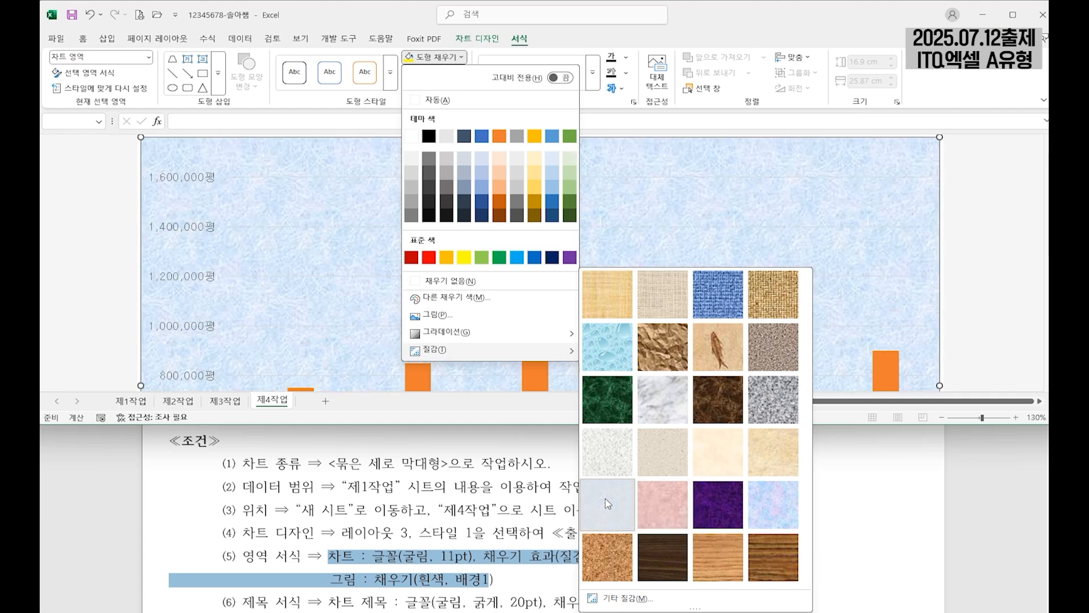
pyautogui.click(608, 503)
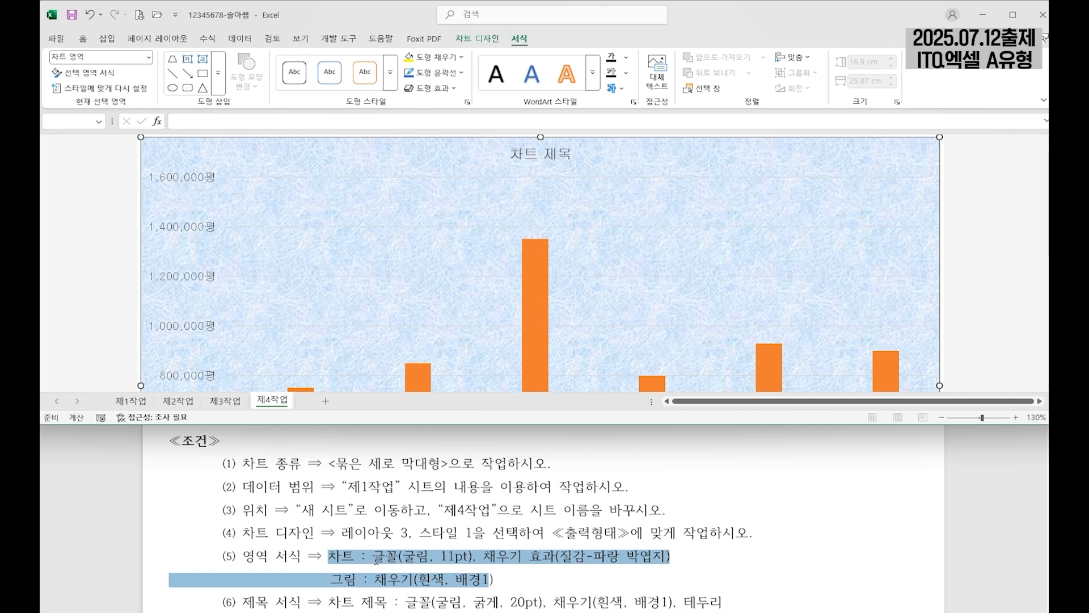
# Select the plot area (그림 영역) and fill it with 흰색, 배경 1
pyautogui.click(148, 57)
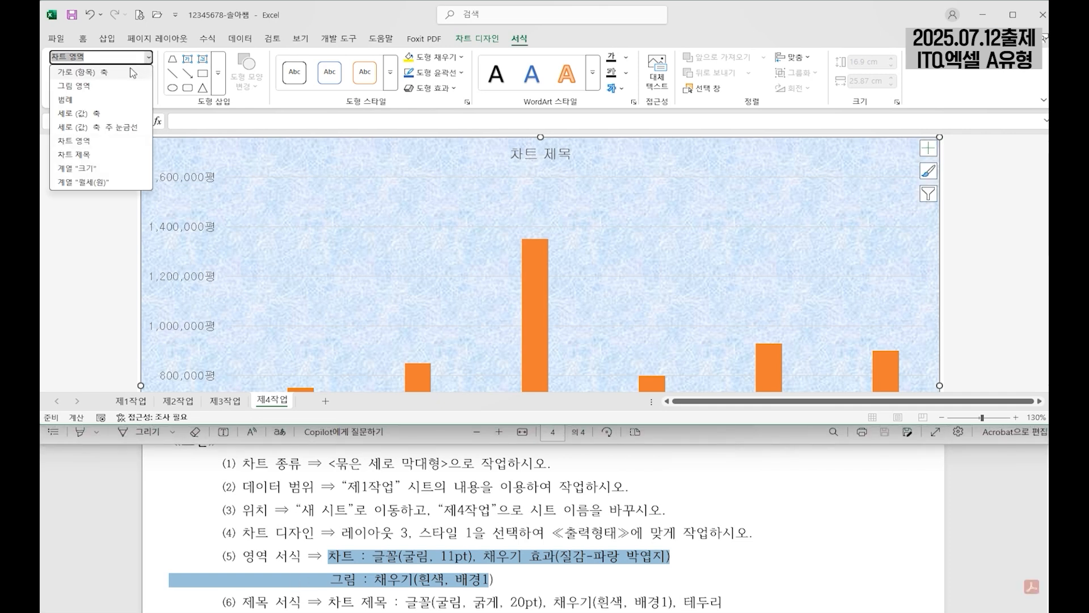
pyautogui.click(79, 92)
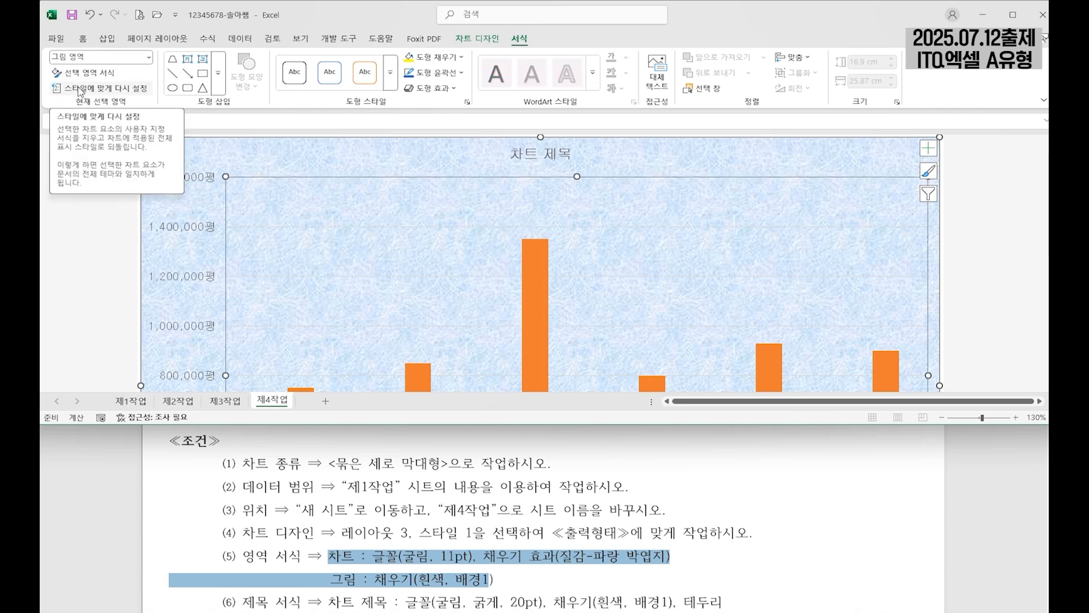
pyautogui.click(447, 58)
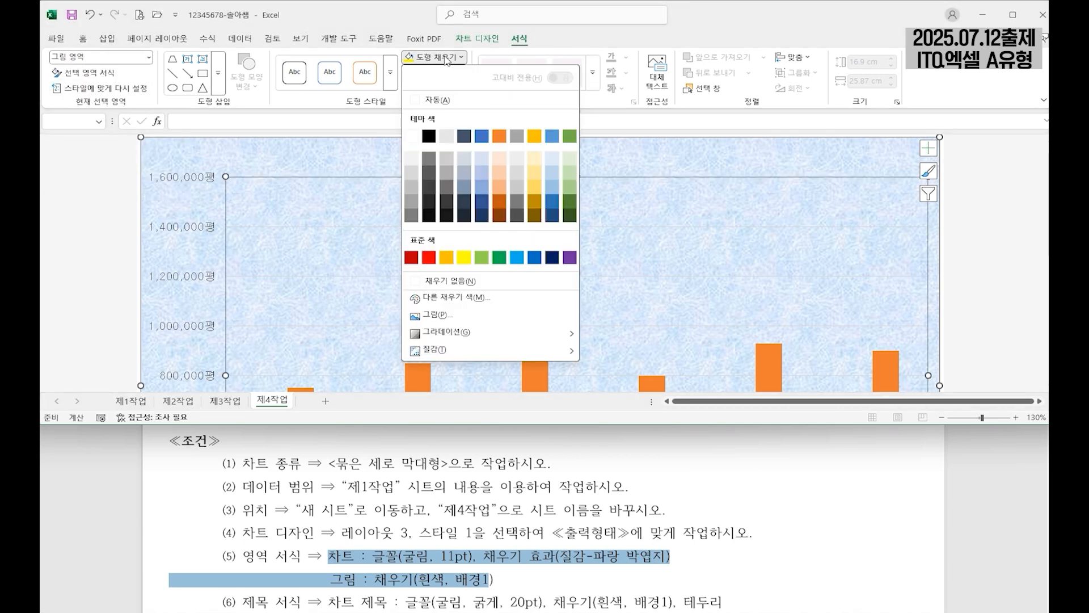
pyautogui.click(411, 136)
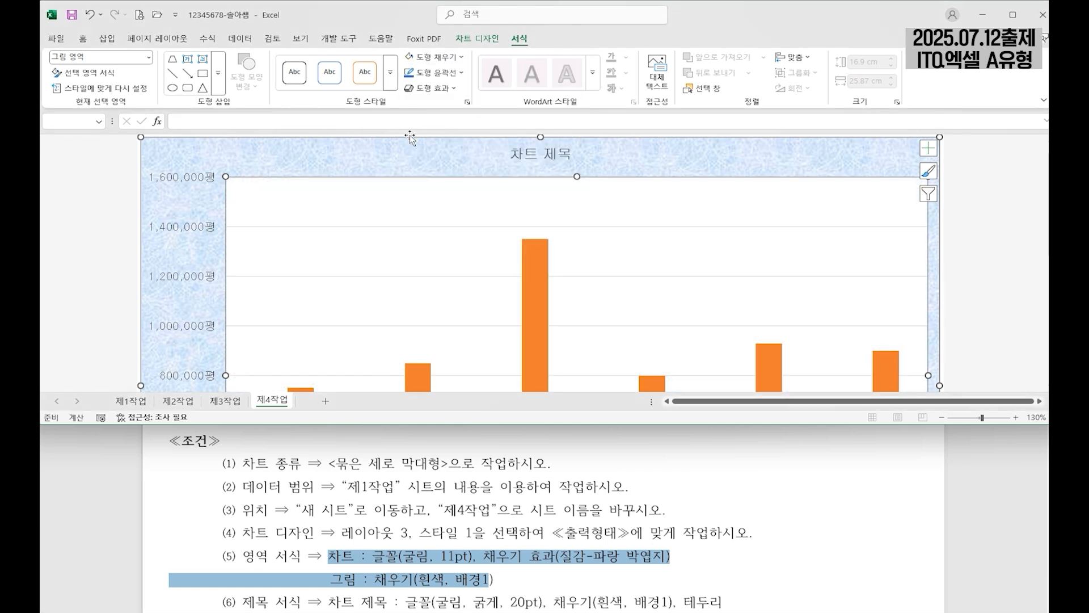
# Mark the title format condition in the exam PDF and replace the chart title text with "시그마 및 월드 부동산 임대 현황"
pyautogui.click(389, 532)
pyautogui.scroll(-2, 388, 533)
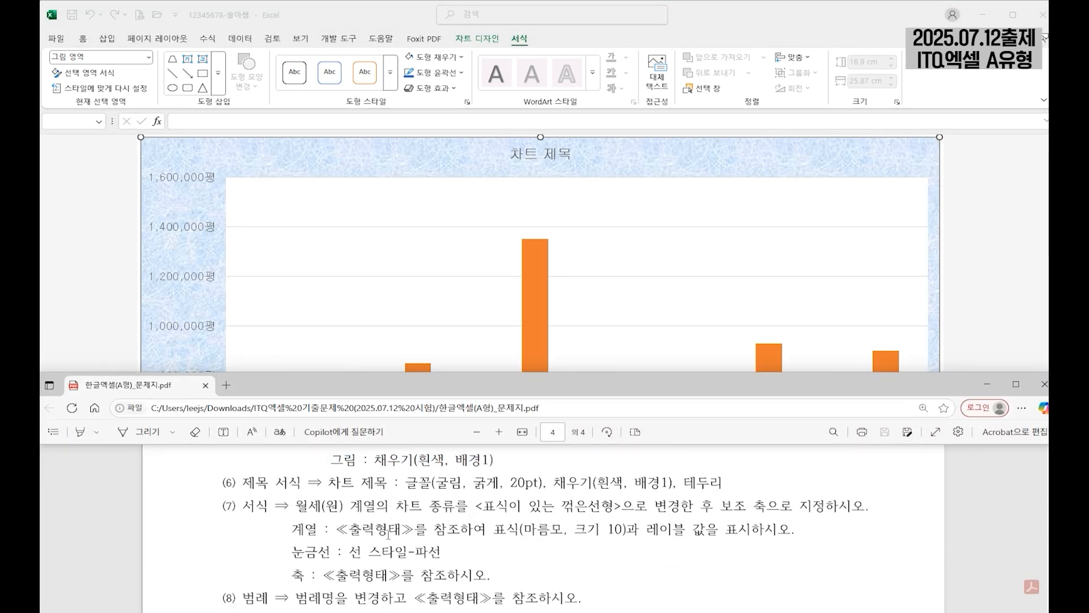
pyautogui.moveTo(223, 484); pyautogui.dragTo(723, 483)
pyautogui.scroll(-3, 594, 562)
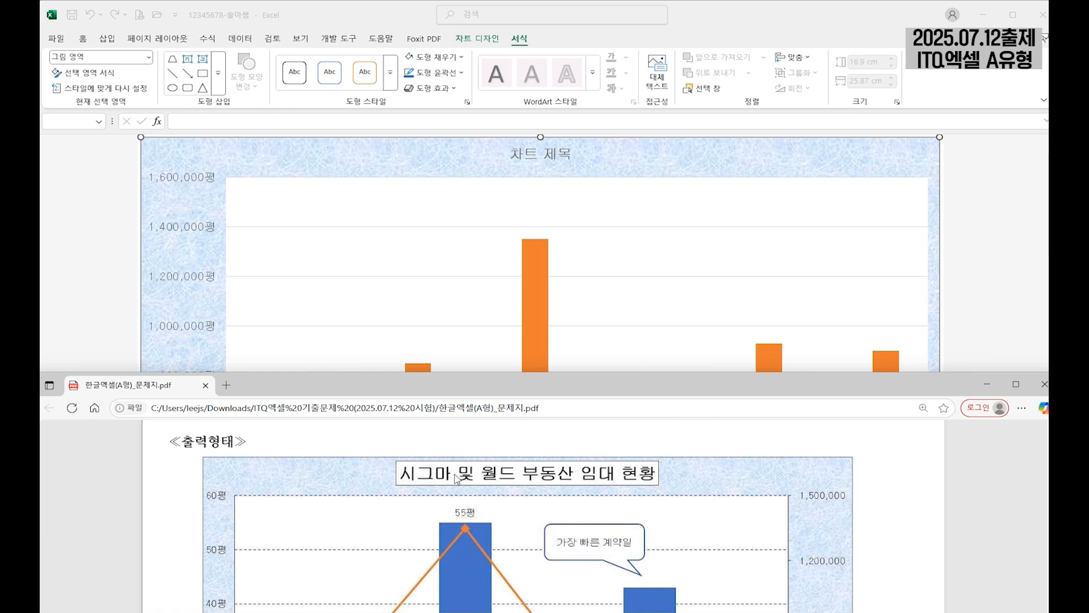
pyautogui.click(548, 154)
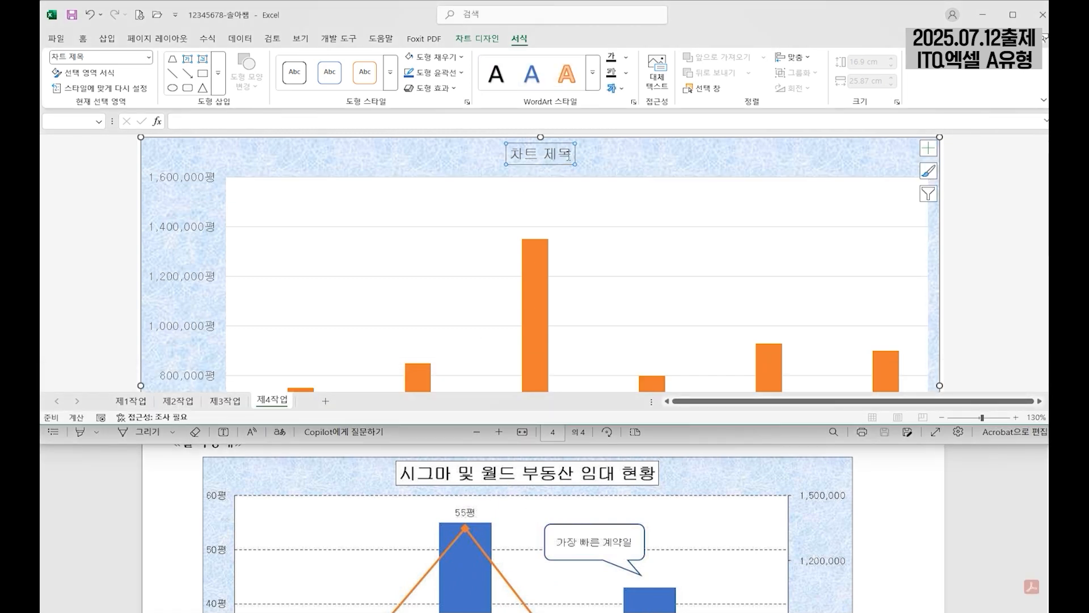
pyautogui.moveTo(571, 154); pyautogui.dragTo(486, 154)
pyautogui.write('시그마 및 월드 부동산 임대 현황')
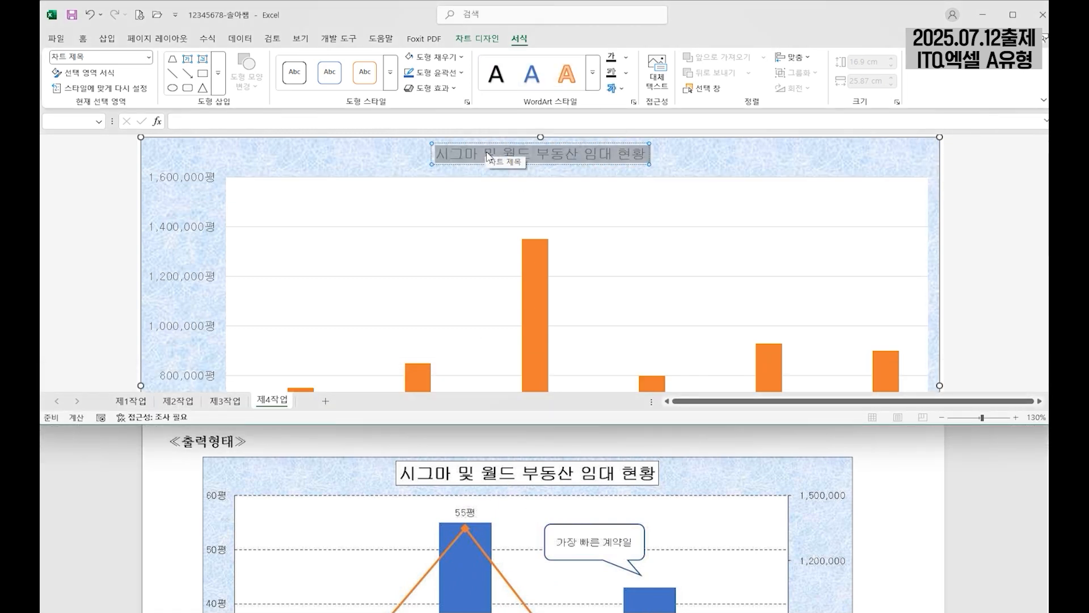
# Make the chart title bold and set its font size to 20 pt, keeping the 굴림 font
pyautogui.scroll(4, 654, 568)
pyautogui.scroll(-1, 653, 568)
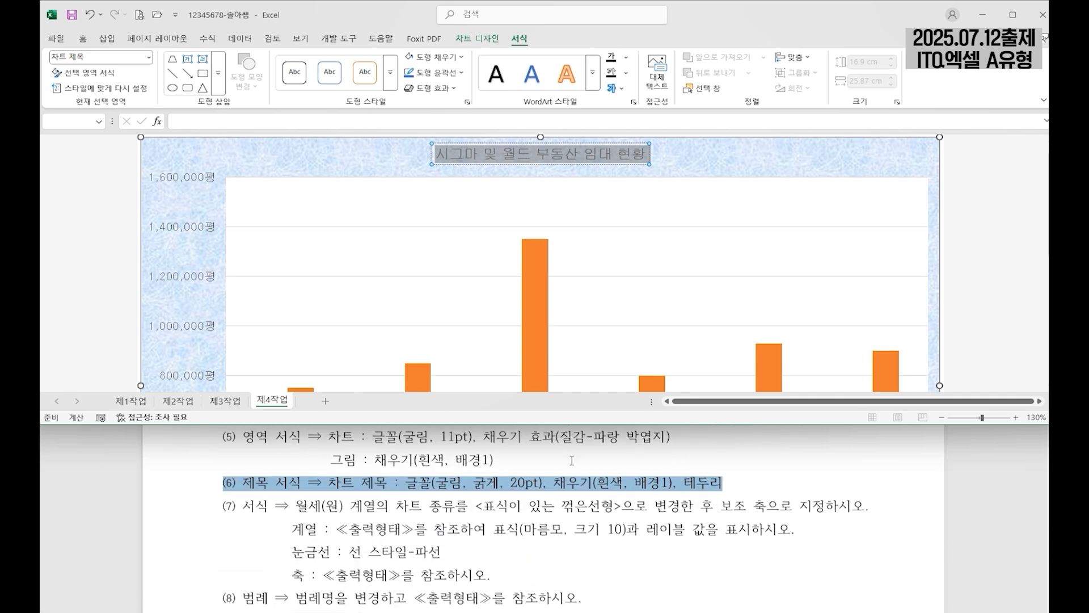
pyautogui.click(83, 38)
pyautogui.click(196, 61)
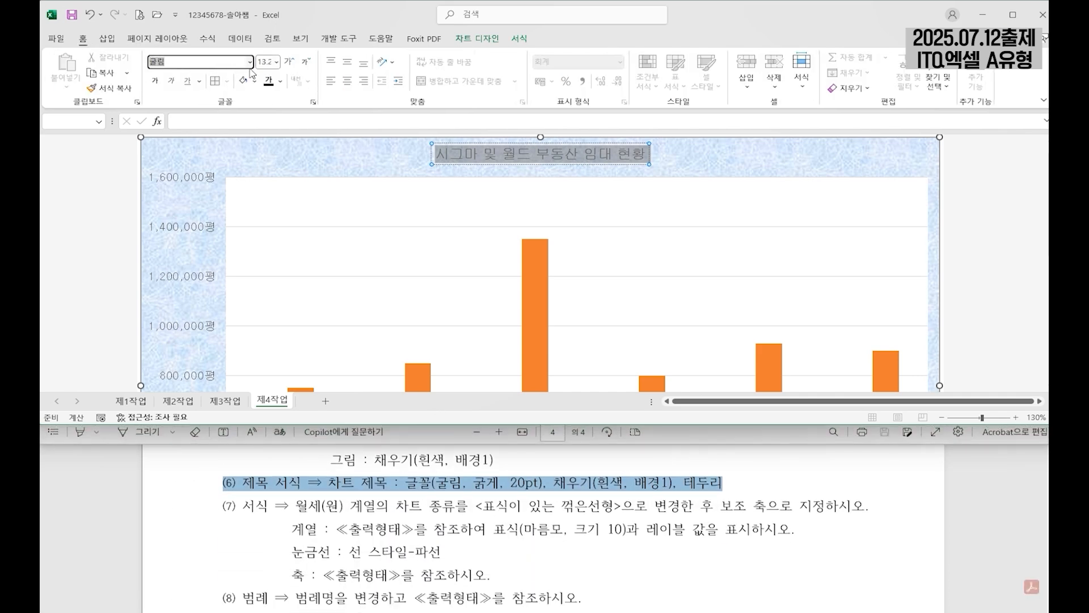
pyautogui.click(265, 62)
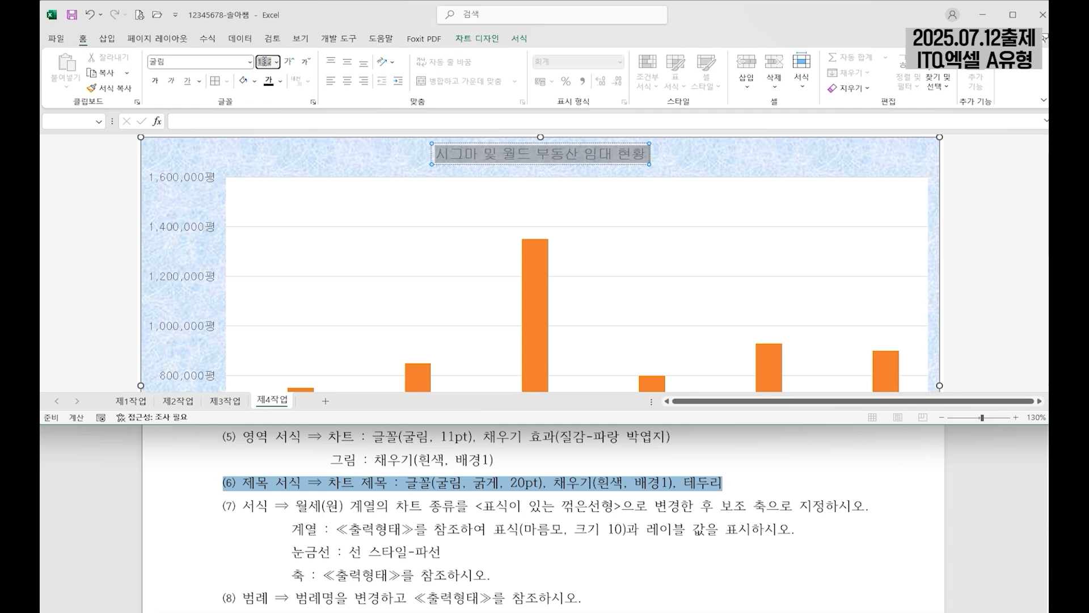
pyautogui.click(154, 80)
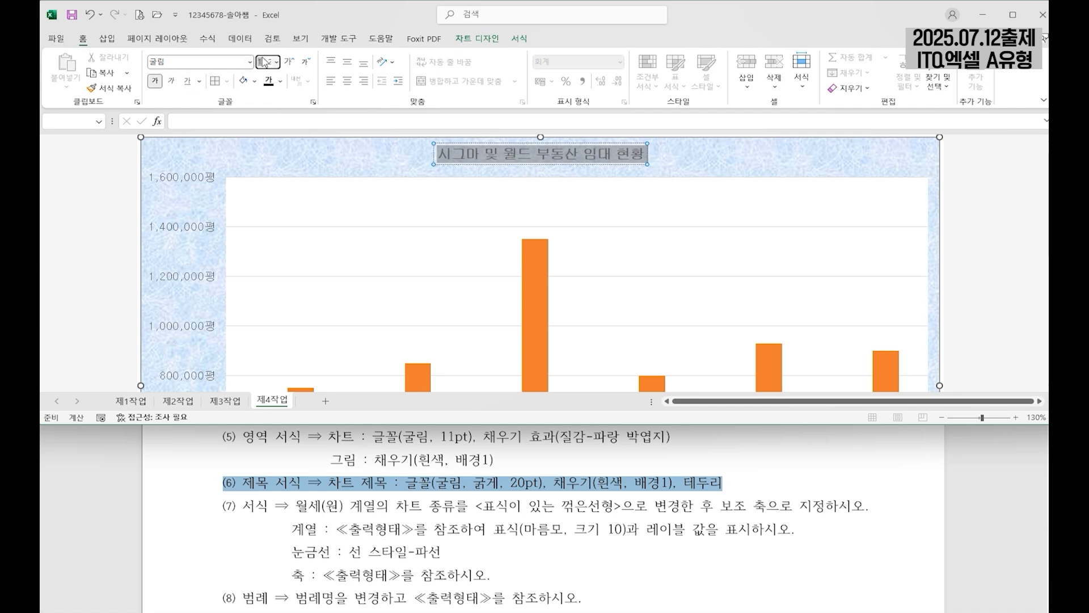
pyautogui.write('20')
pyautogui.press('Return')
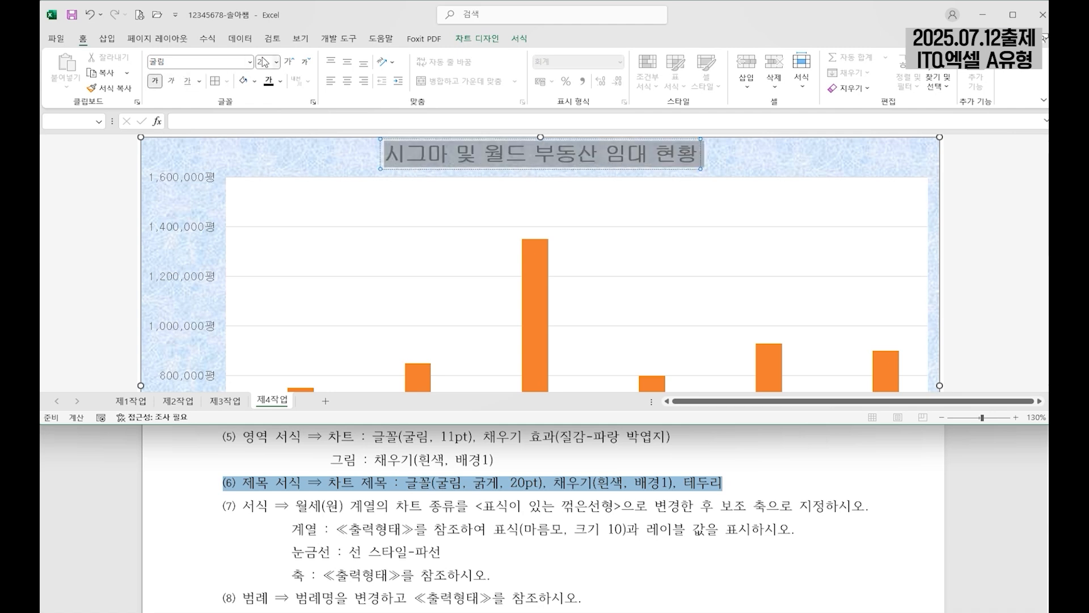
# Fill the chart title with 흰색, 배경 1 and give it an outline in the 자동 colour
pyautogui.click(520, 39)
pyautogui.click(409, 56)
pyautogui.click(429, 74)
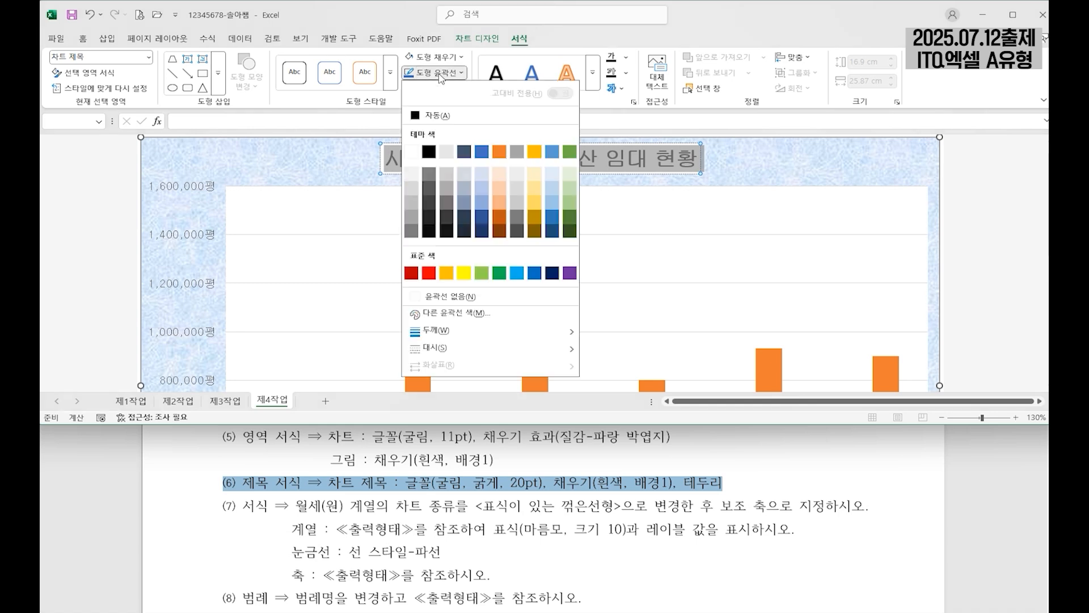
pyautogui.click(421, 116)
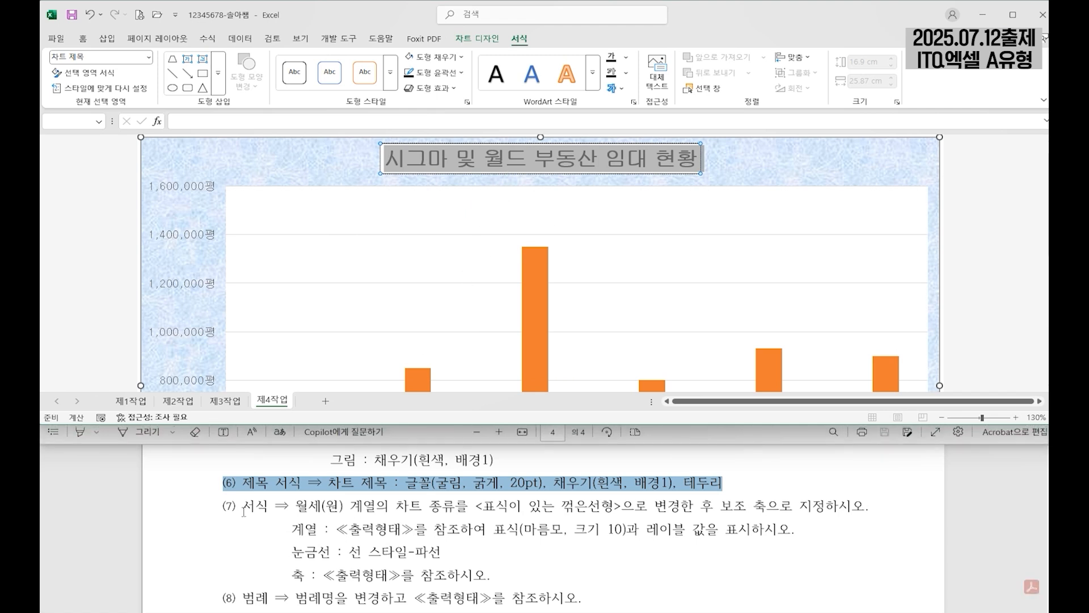
# Mark condition (7) in the exam PDF and change the 월세(원) series to 표식이 있는 꺾은선형 on the secondary axis in a combo chart
pyautogui.moveTo(224, 505); pyautogui.dragTo(852, 505)
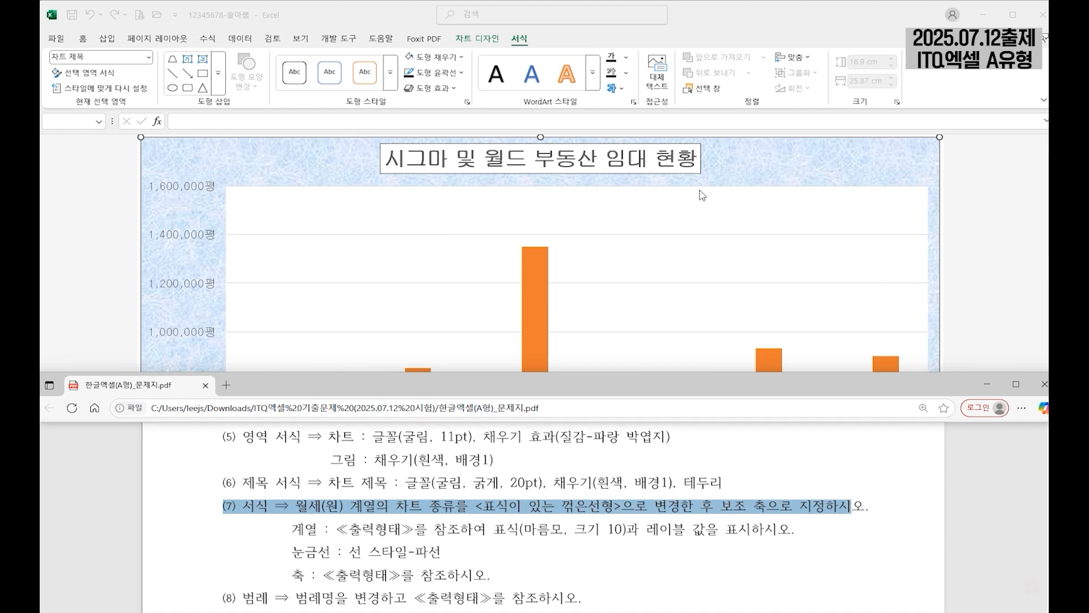
pyautogui.click(736, 140)
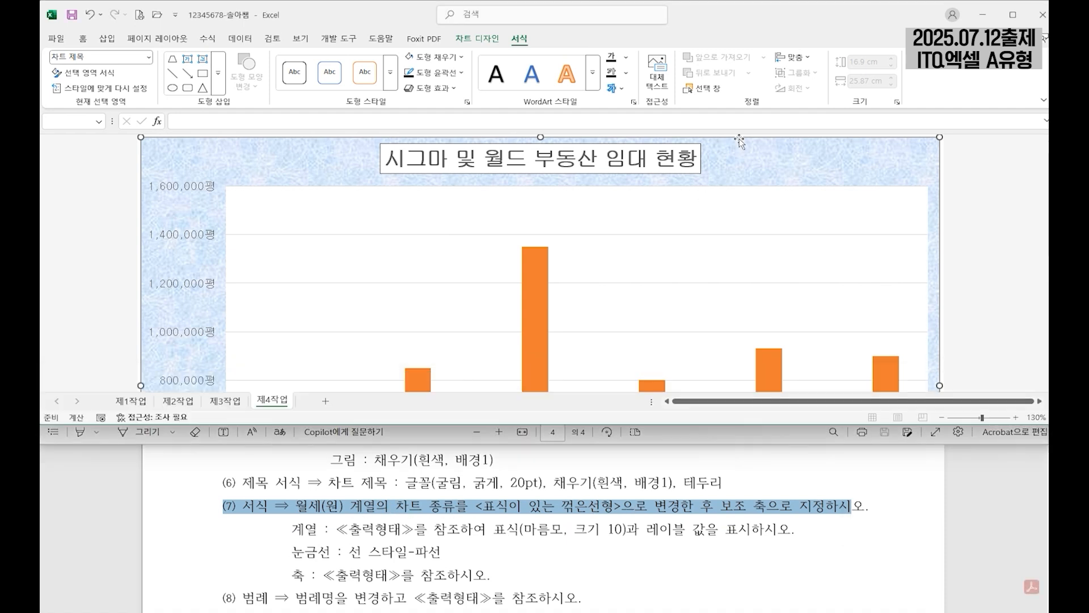
pyautogui.click(477, 38)
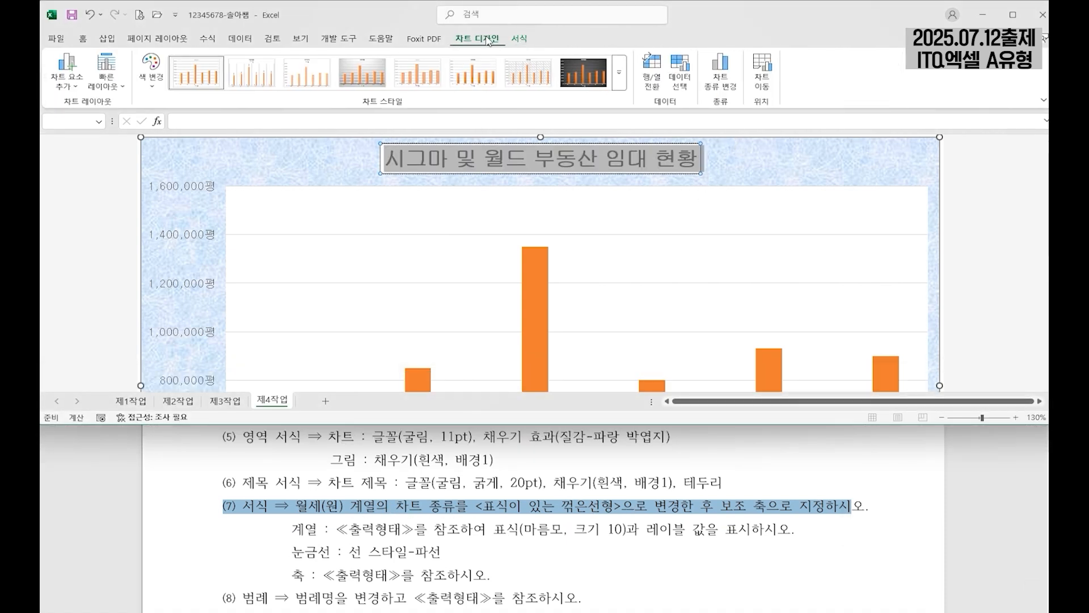
pyautogui.click(730, 79)
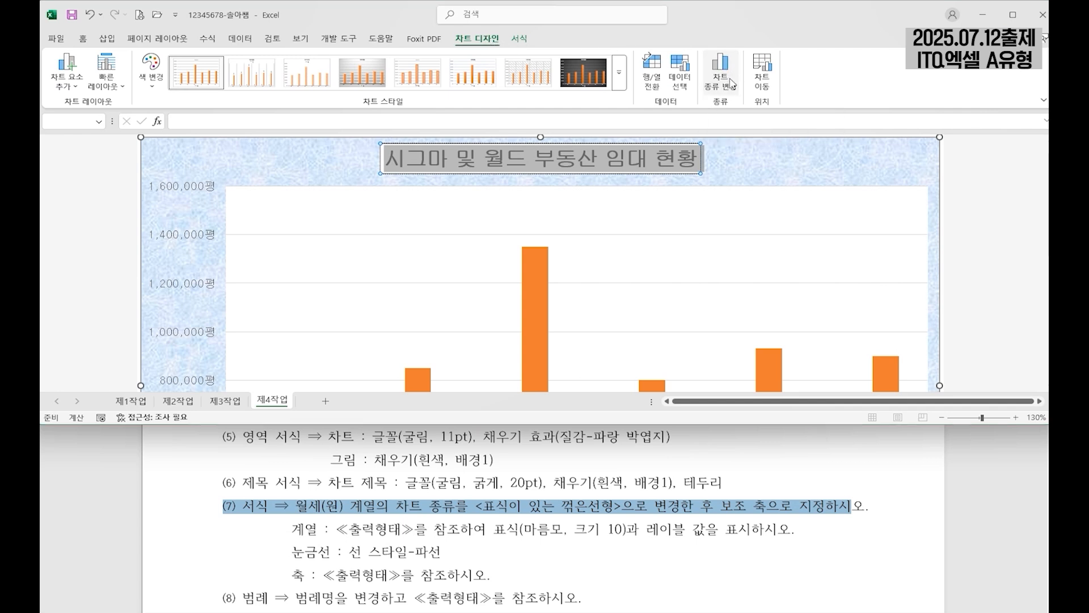
pyautogui.click(404, 347)
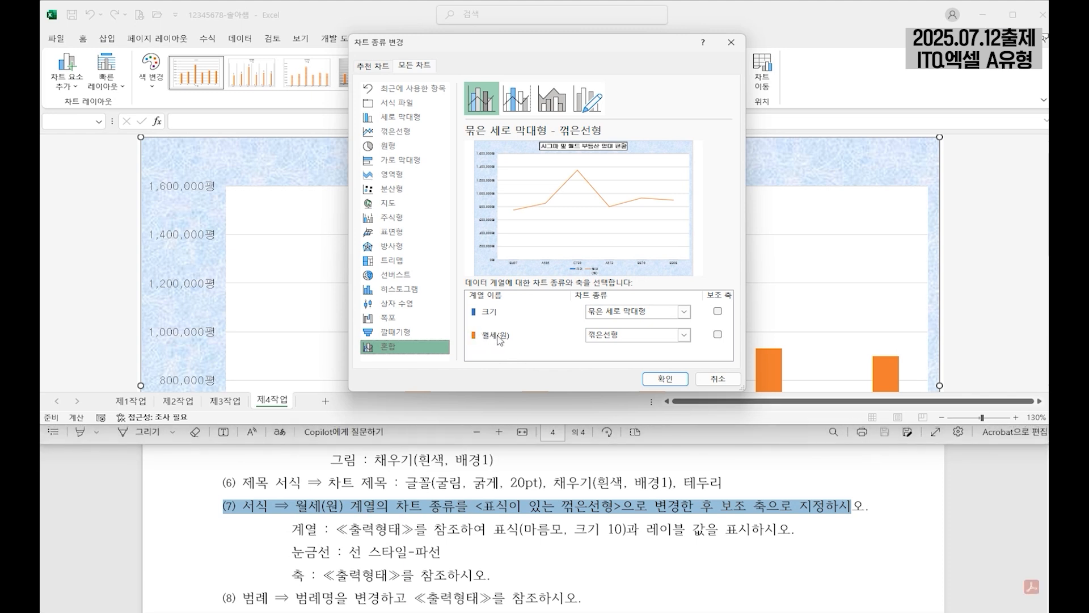
pyautogui.click(619, 340)
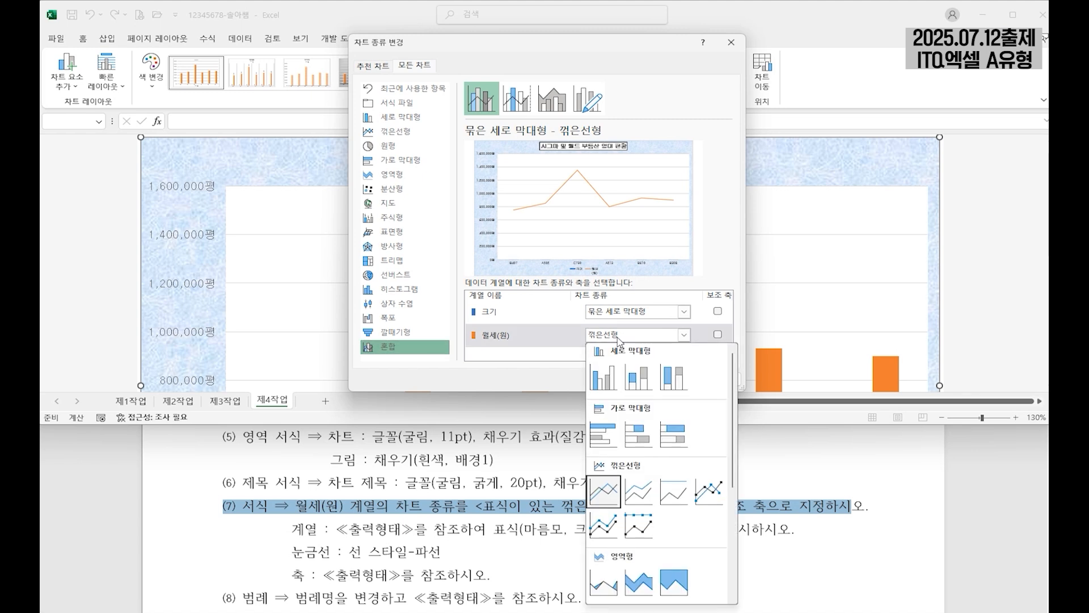
pyautogui.click(712, 493)
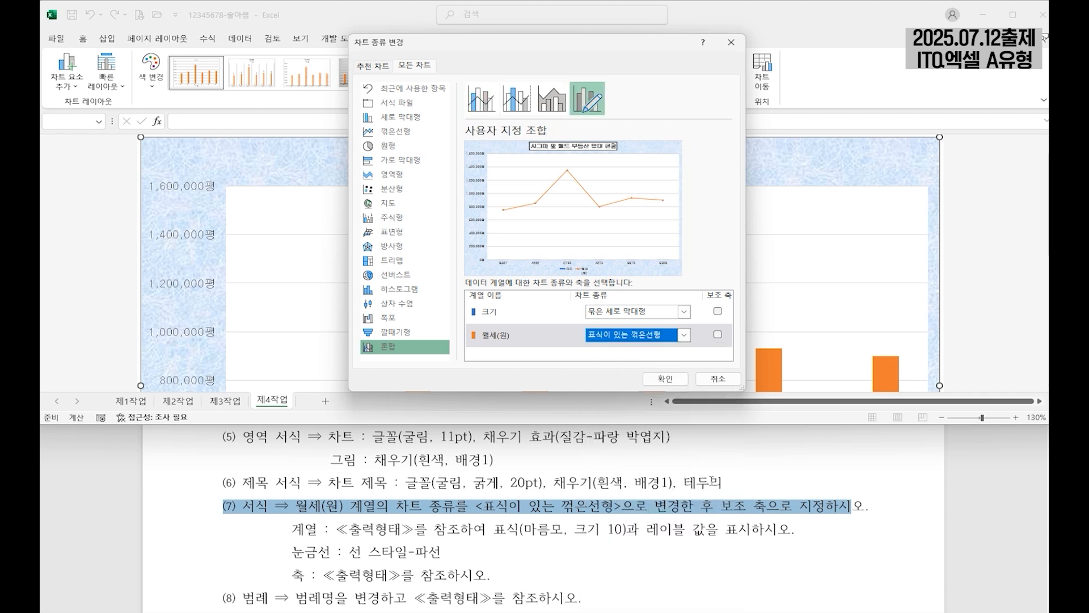
pyautogui.click(717, 335)
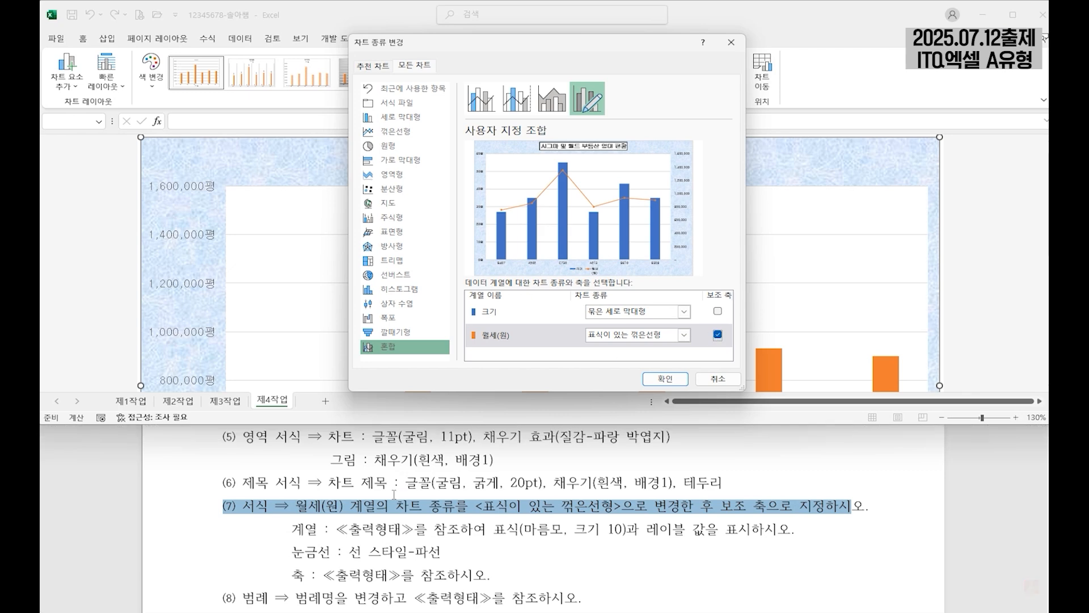
pyautogui.click(672, 379)
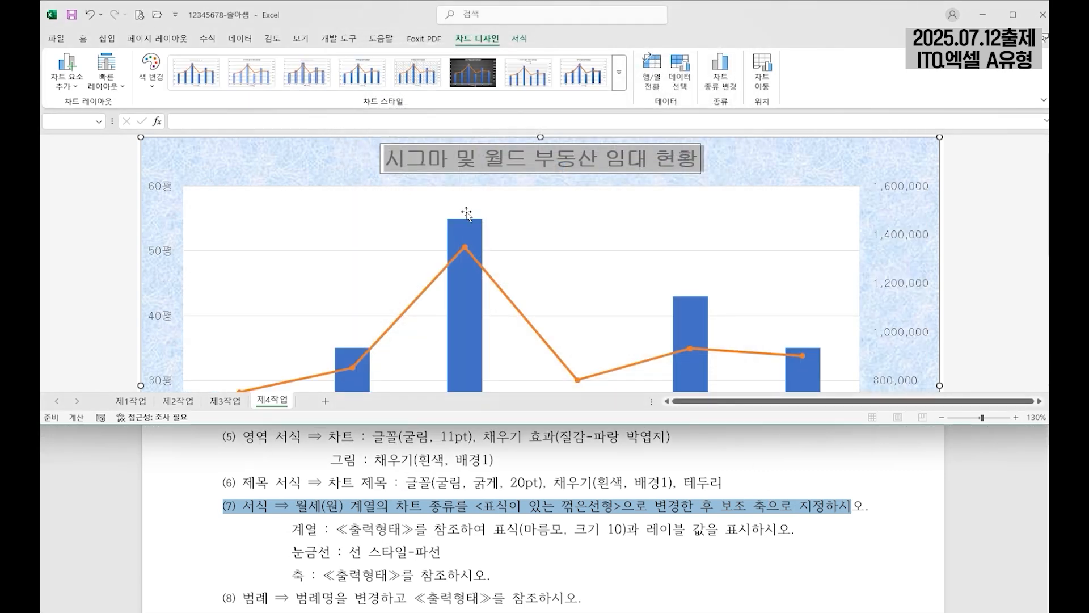
# Mark the series condition in the exam PDF and set the 월세(원) line's markers to the built-in diamond shape, size 10
pyautogui.moveTo(291, 529); pyautogui.dragTo(796, 536)
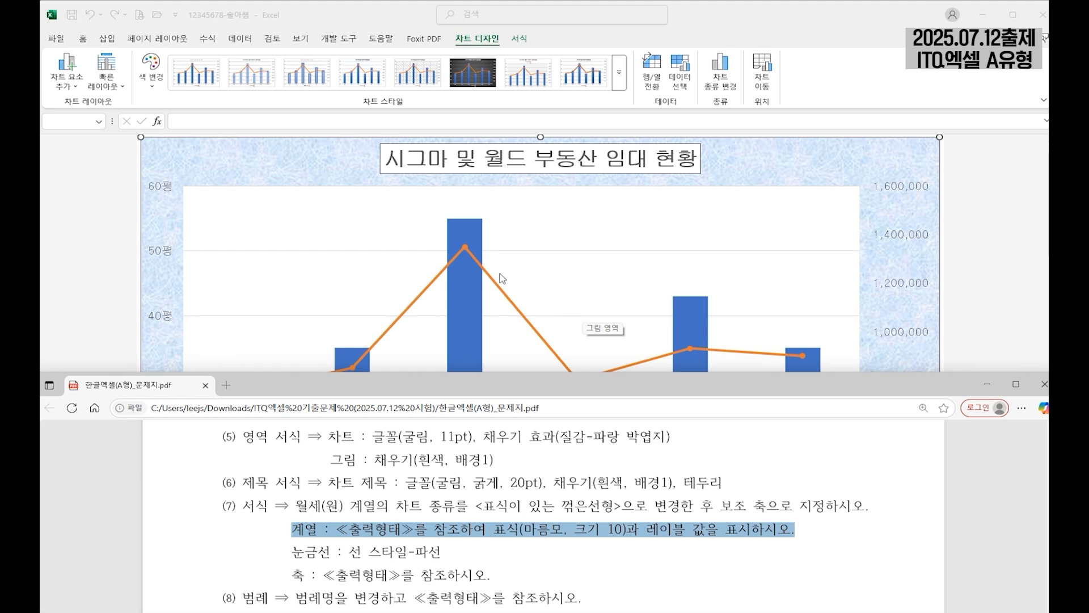
pyautogui.click(465, 251)
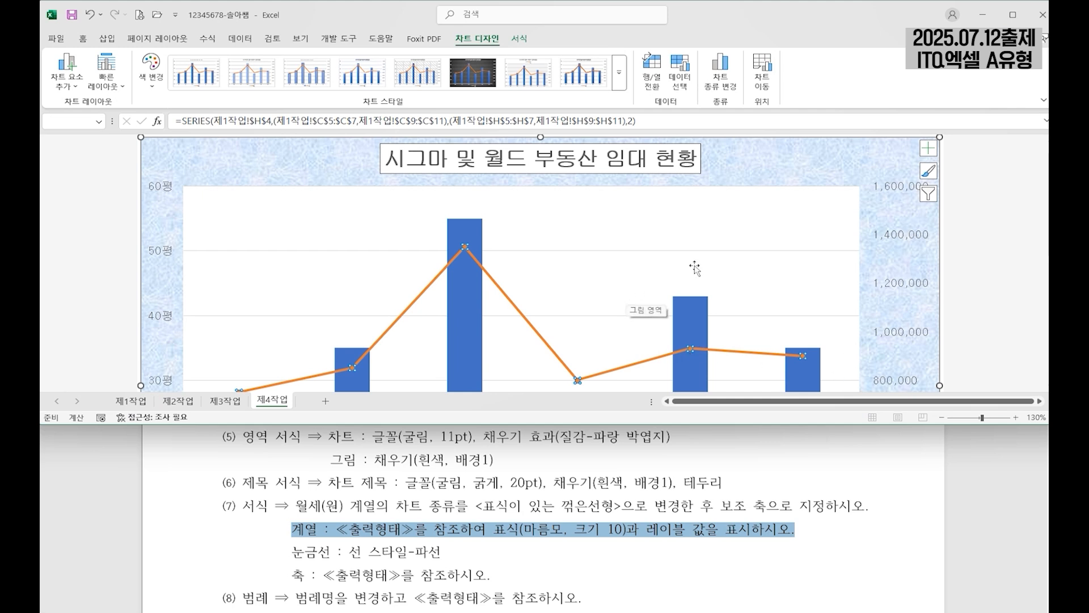
pyautogui.rightClick(465, 249)
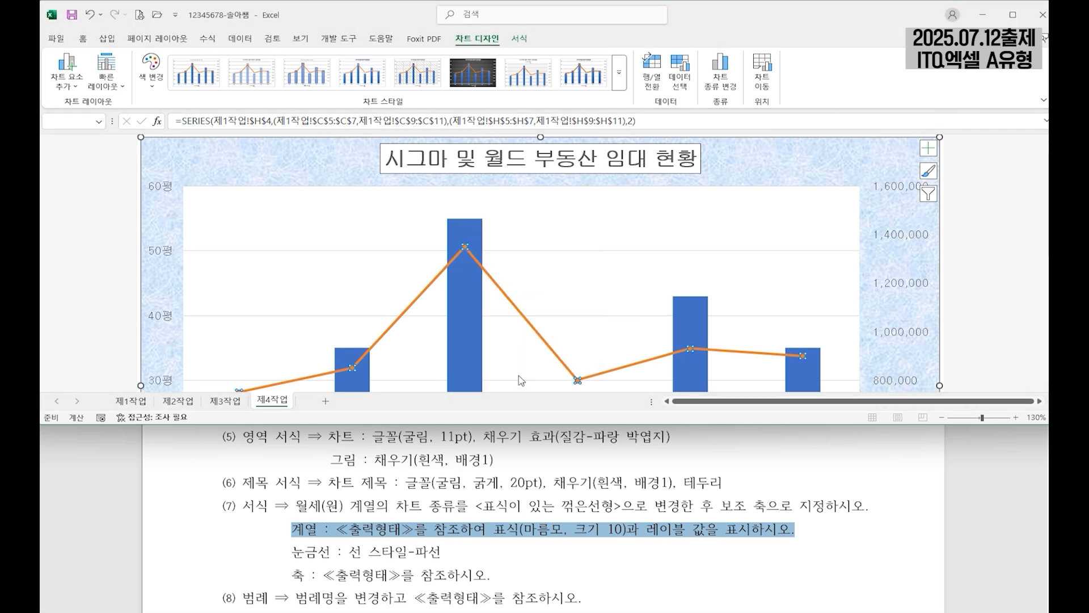
pyautogui.click(520, 375)
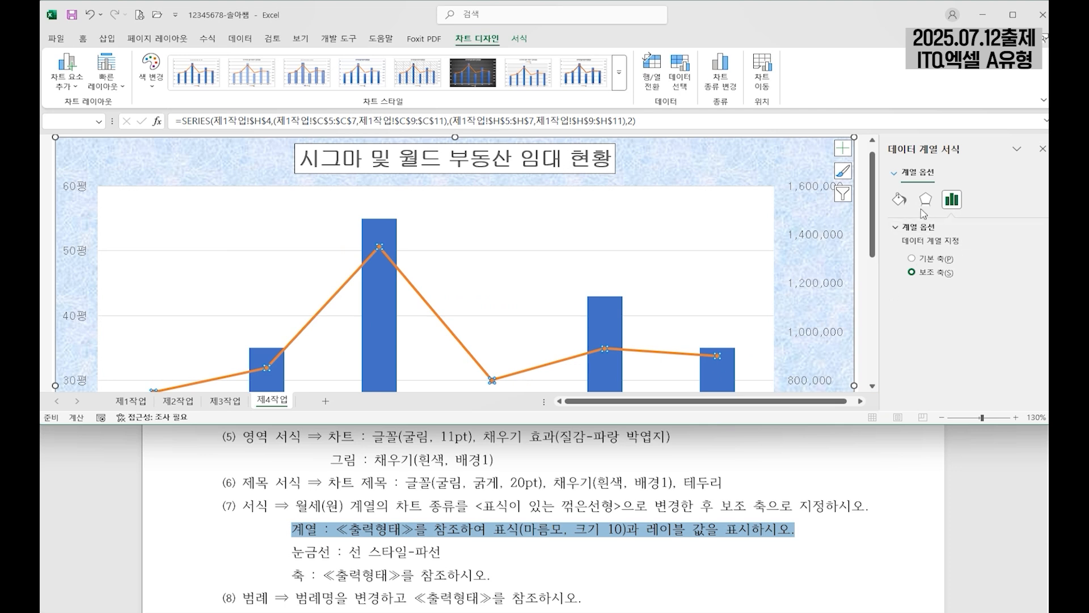
pyautogui.click(899, 199)
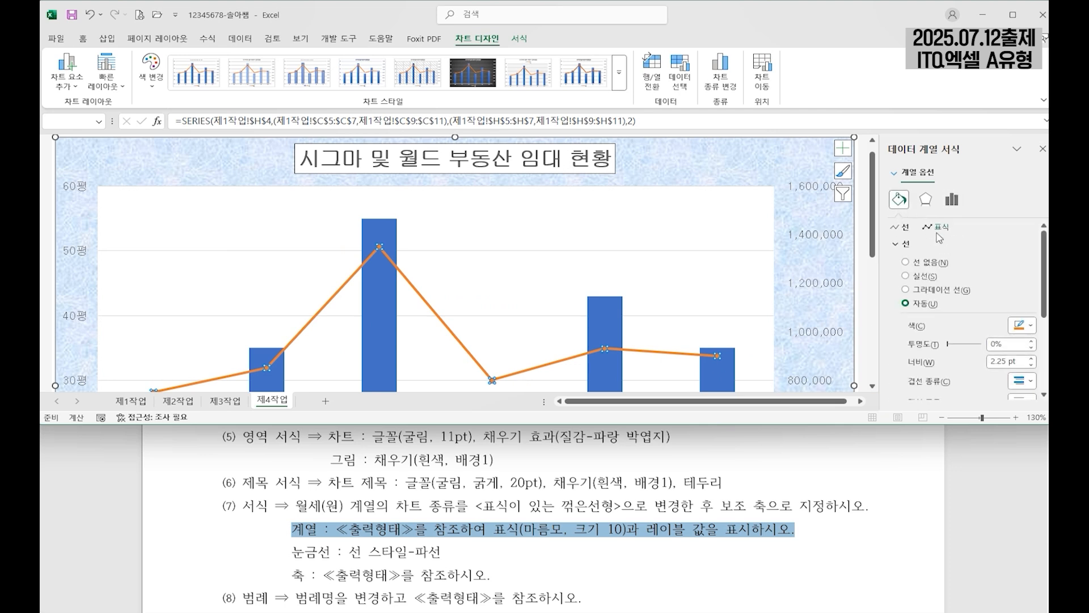
pyautogui.click(937, 227)
pyautogui.click(910, 245)
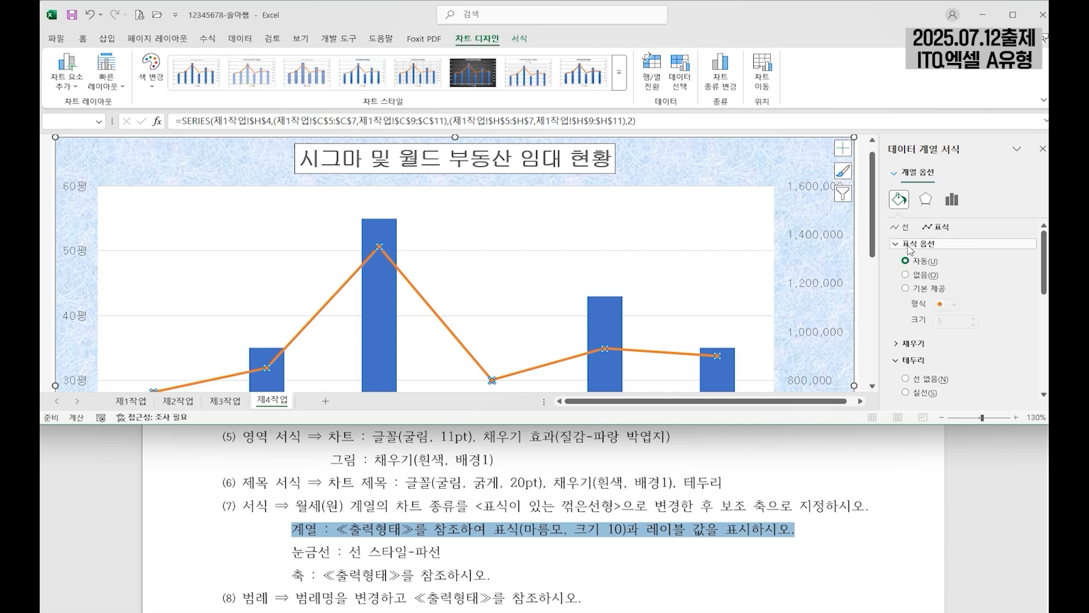
pyautogui.click(925, 289)
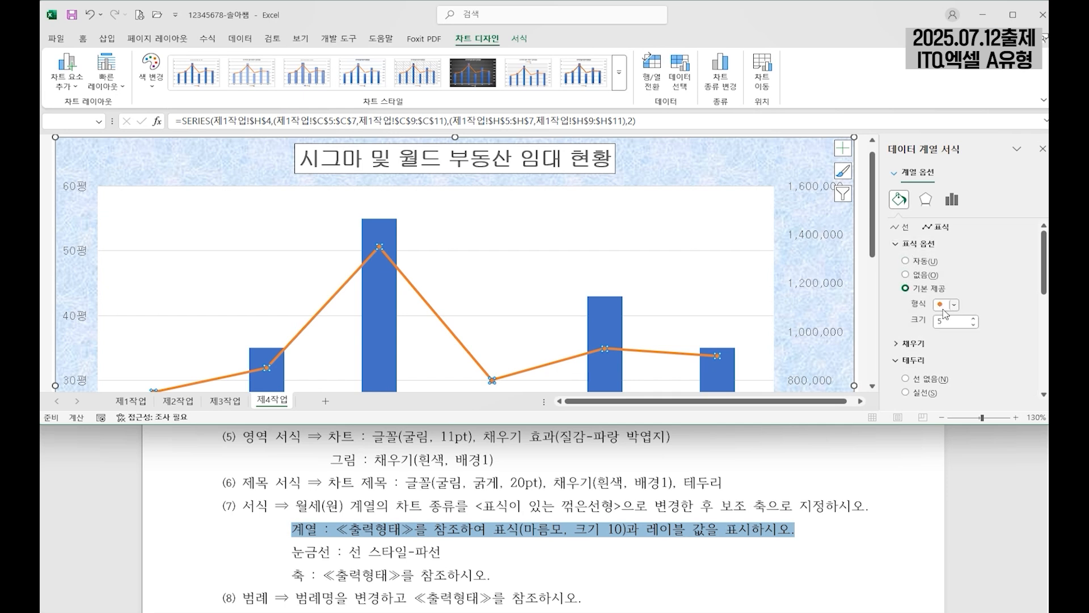
pyautogui.click(950, 306)
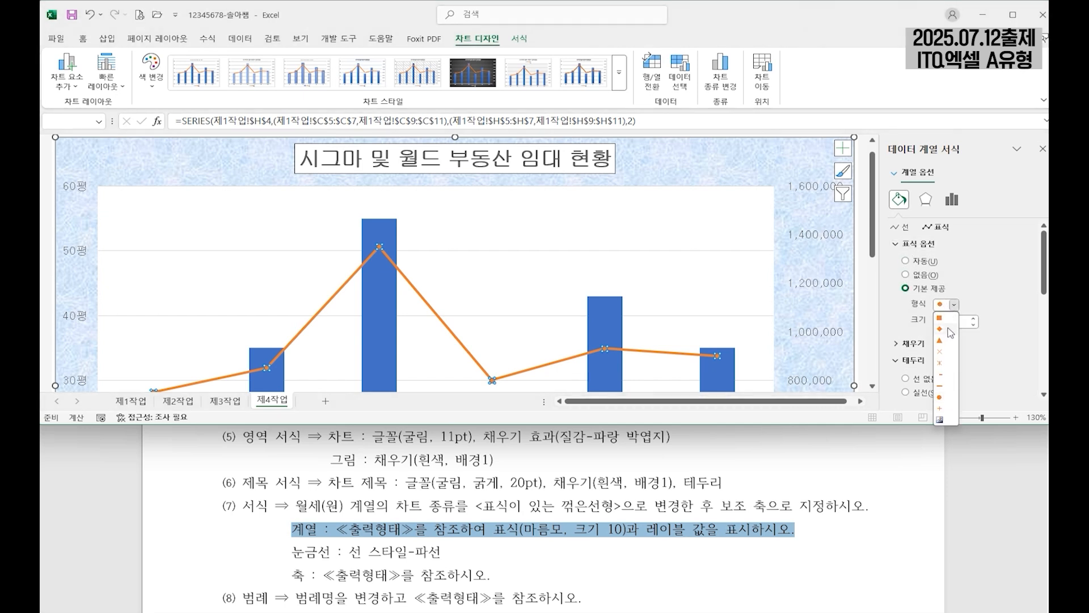
pyautogui.click(951, 331)
pyautogui.press('Tab')
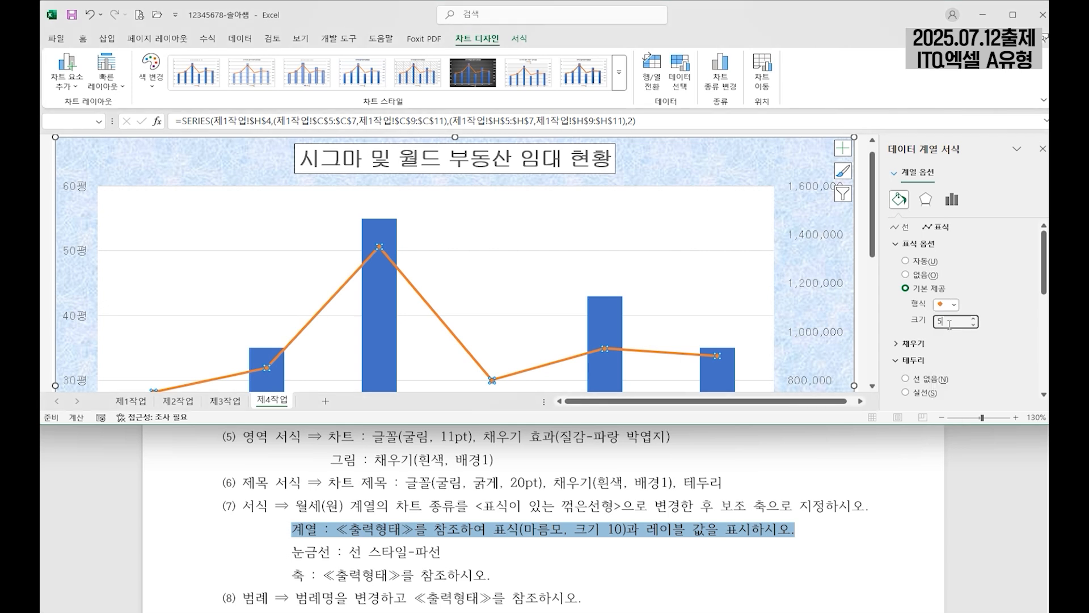
pyautogui.press('Return')
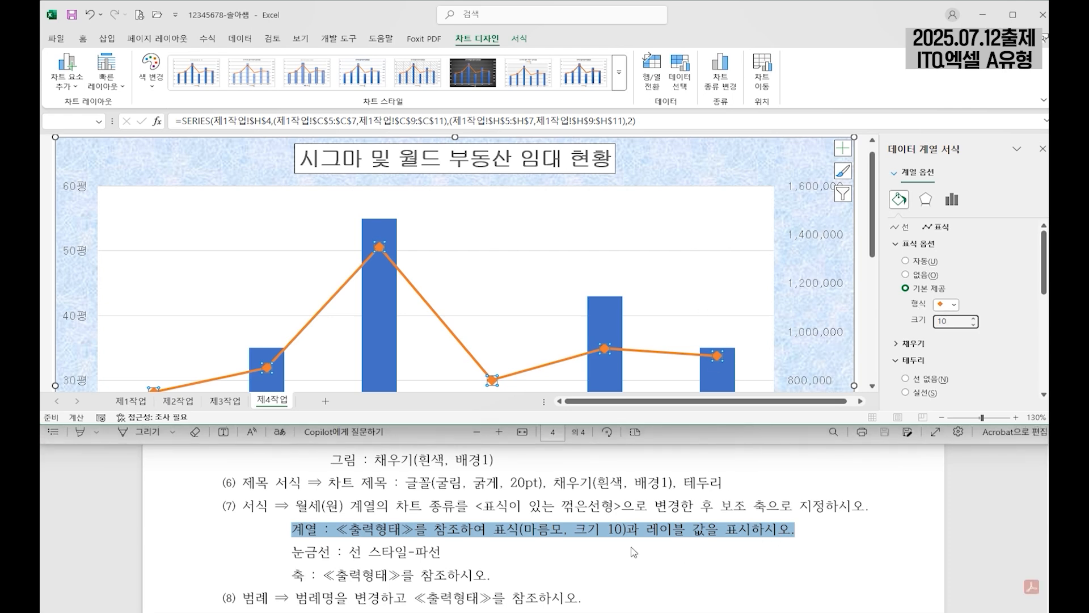
# Check the expected output and add a data label at 바깥쪽 끝에 to only the C730 bar of the 크기 series
pyautogui.scroll(-5, 633, 551)
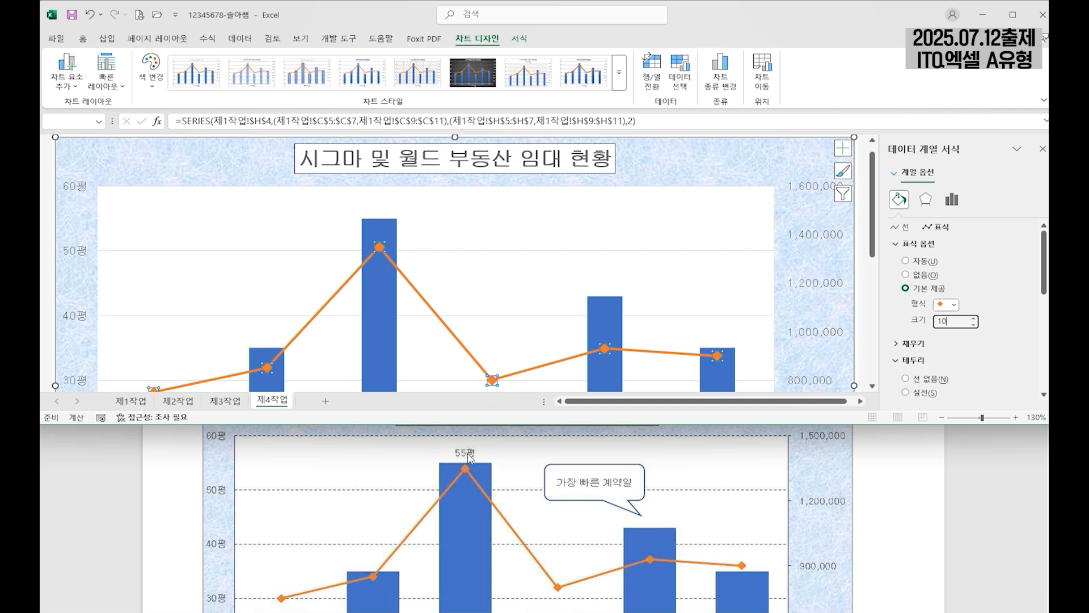
pyautogui.scroll(2, 468, 458)
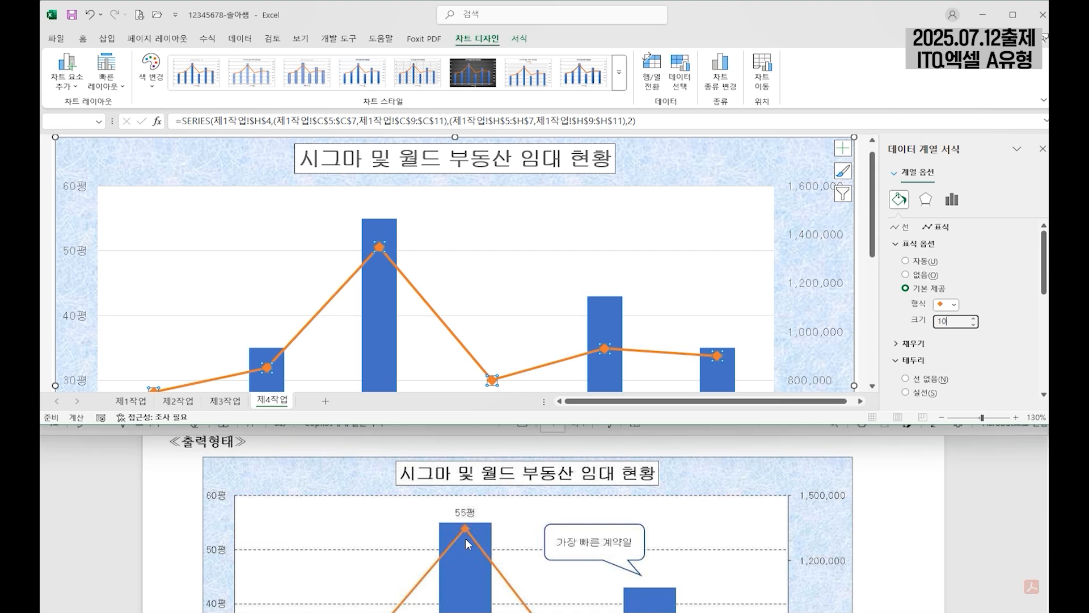
pyautogui.moveTo(381, 249)
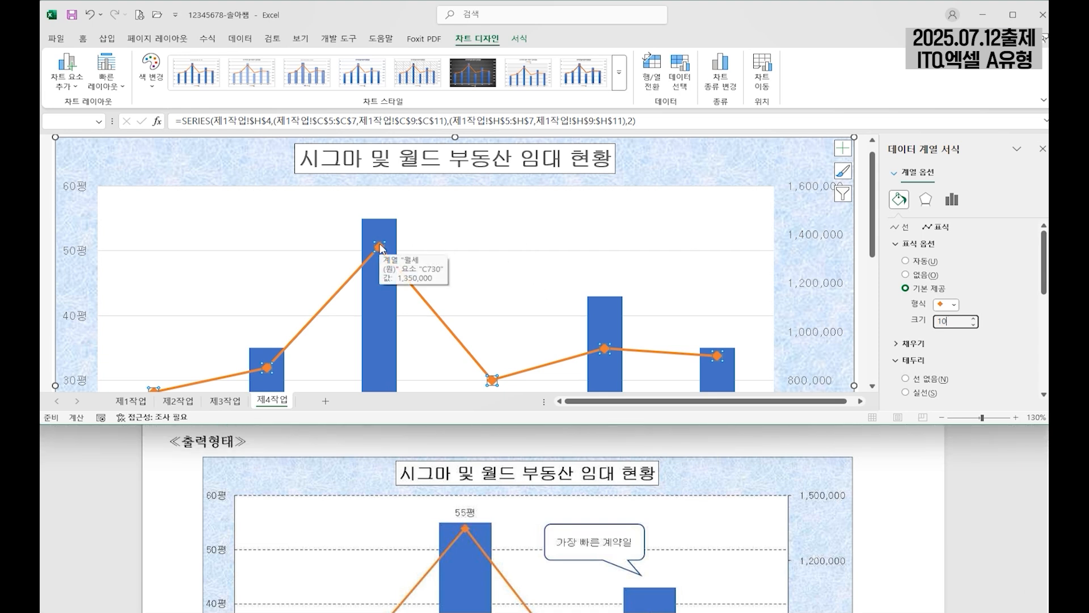
pyautogui.moveTo(383, 229)
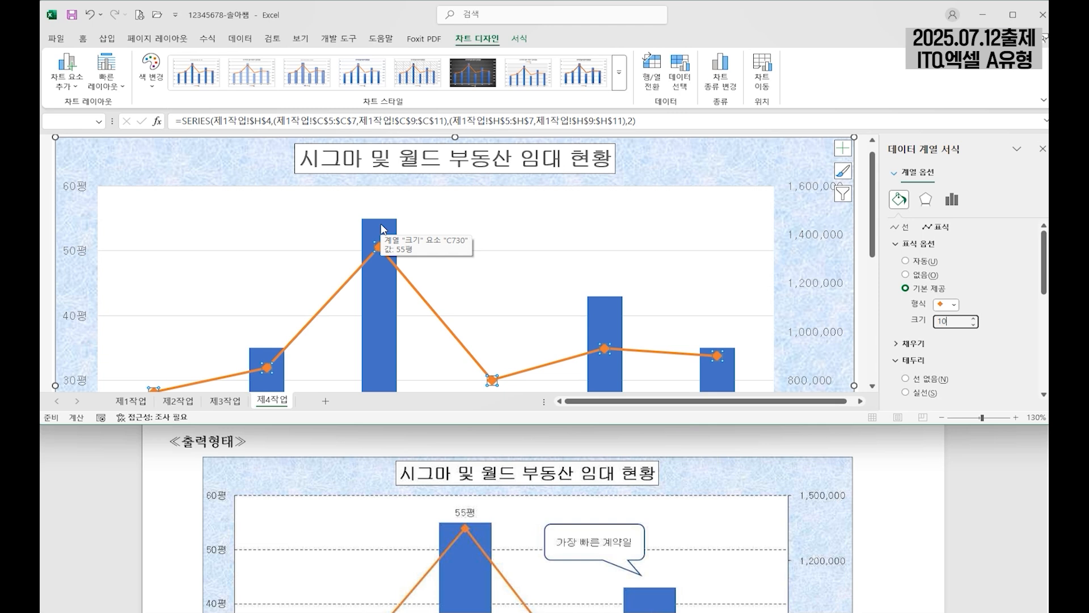
pyautogui.click(381, 226)
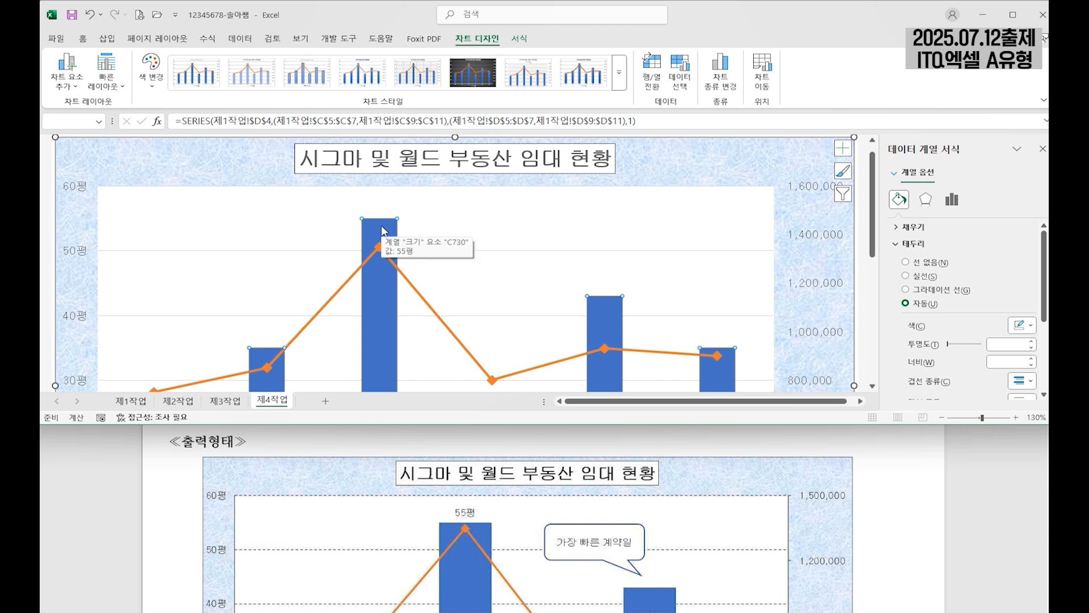
pyautogui.click(381, 226)
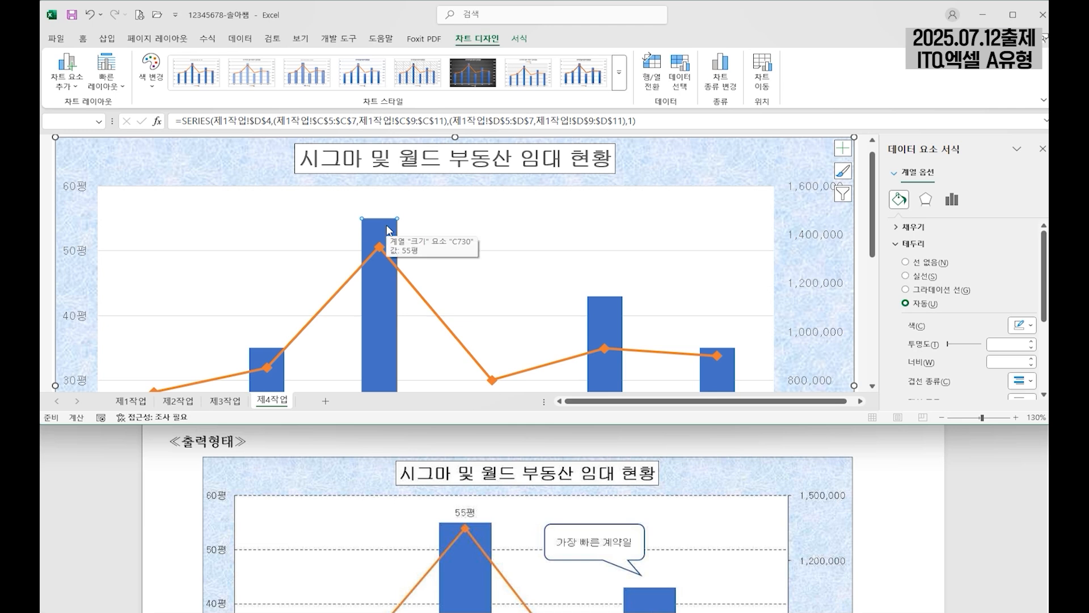
pyautogui.click(63, 85)
pyautogui.moveTo(112, 159)
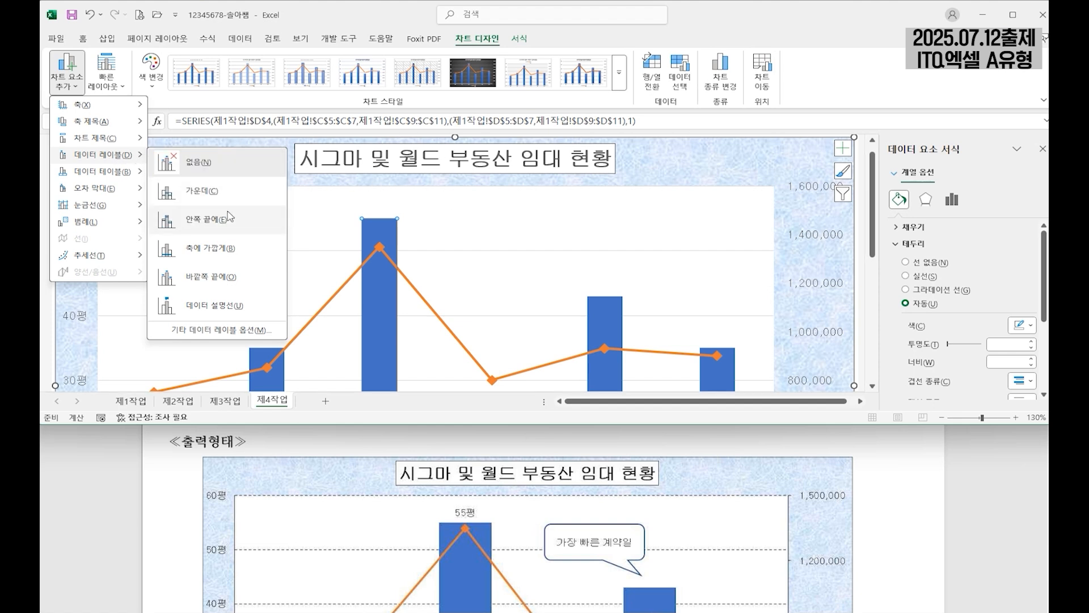
pyautogui.click(222, 282)
pyautogui.scroll(5, 536, 518)
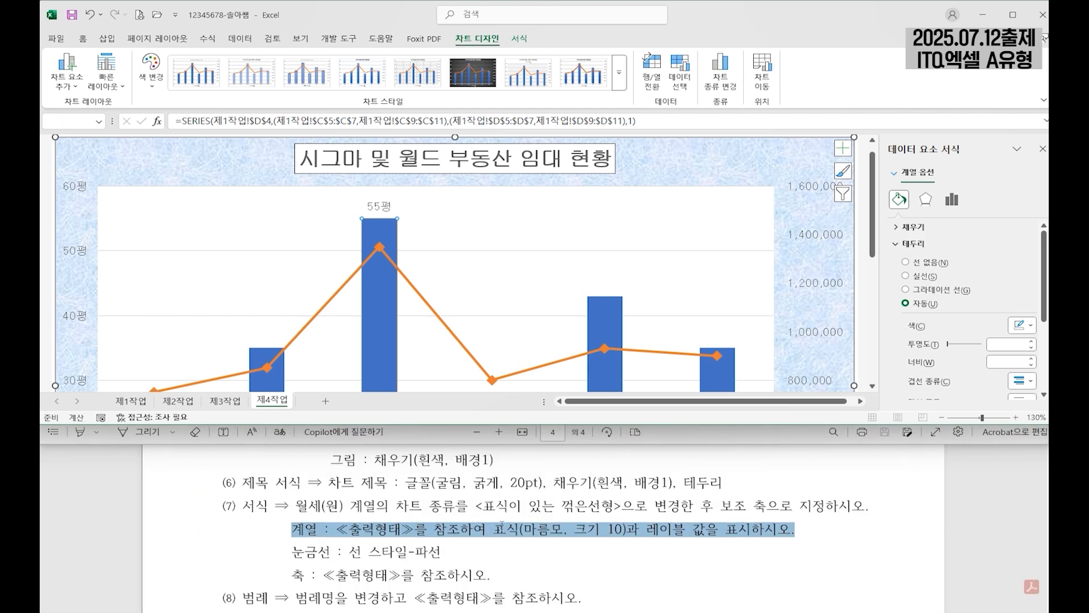
pyautogui.scroll(-1, 488, 520)
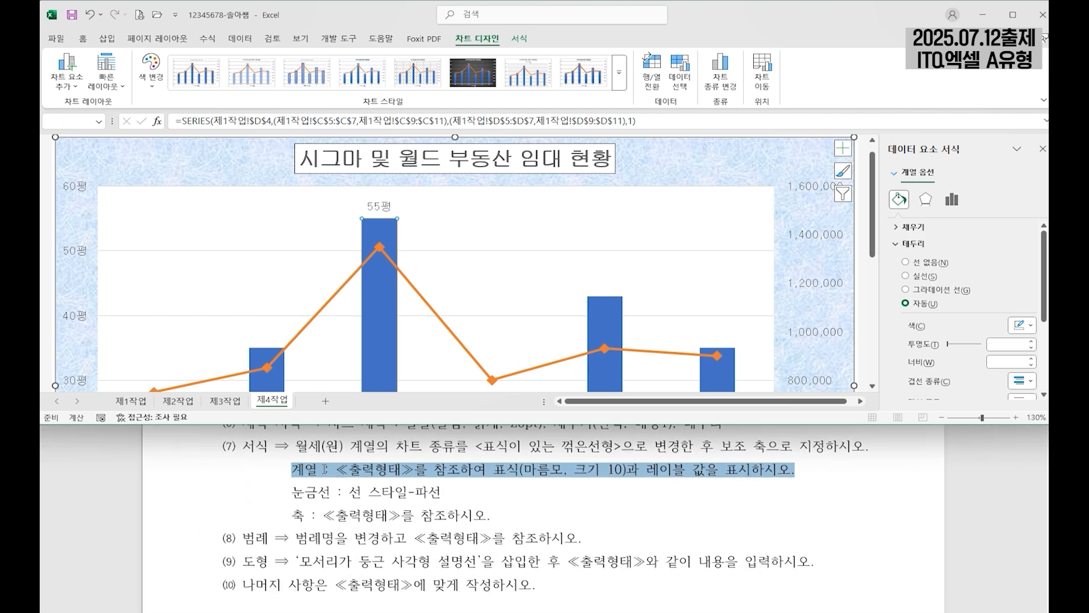
# Mark the gridline condition in the exam PDF and set the primary vertical axis's major gridlines to the 파선 dash style
pyautogui.moveTo(293, 493); pyautogui.dragTo(442, 492)
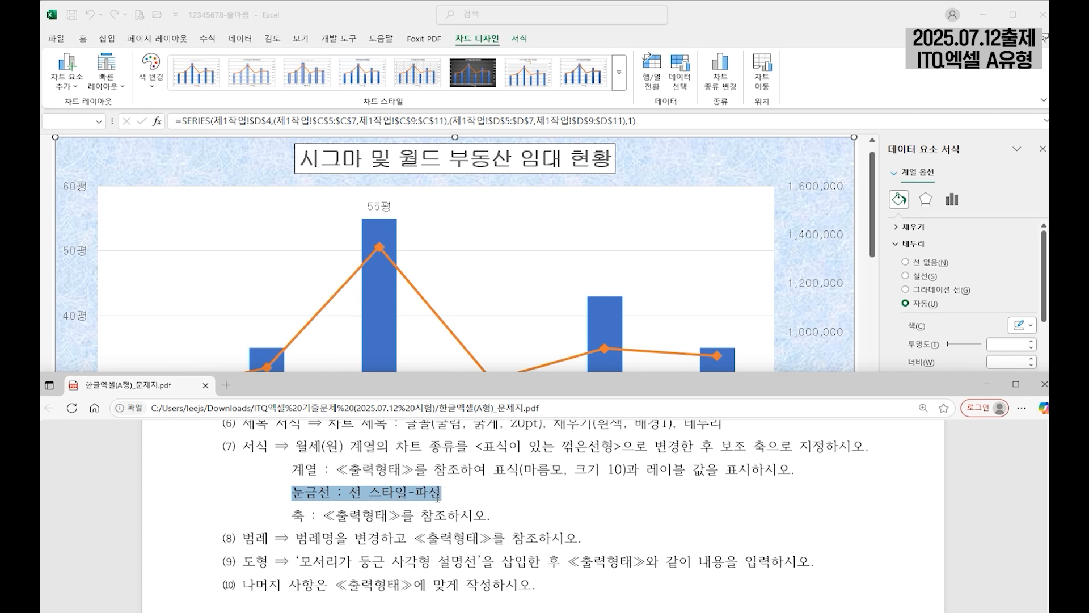
pyautogui.click(332, 250)
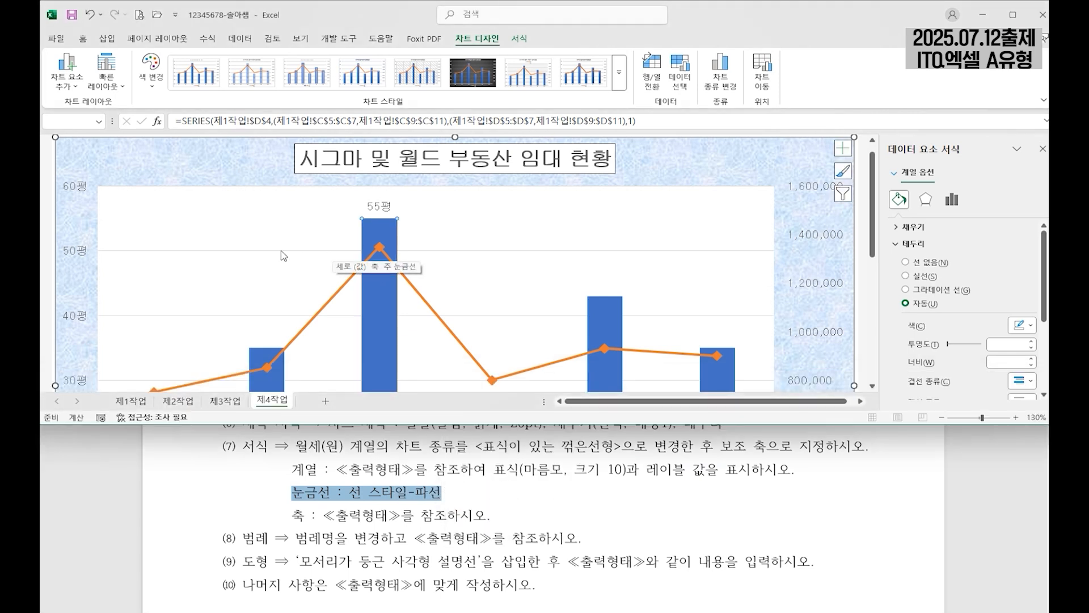
pyautogui.click(247, 251)
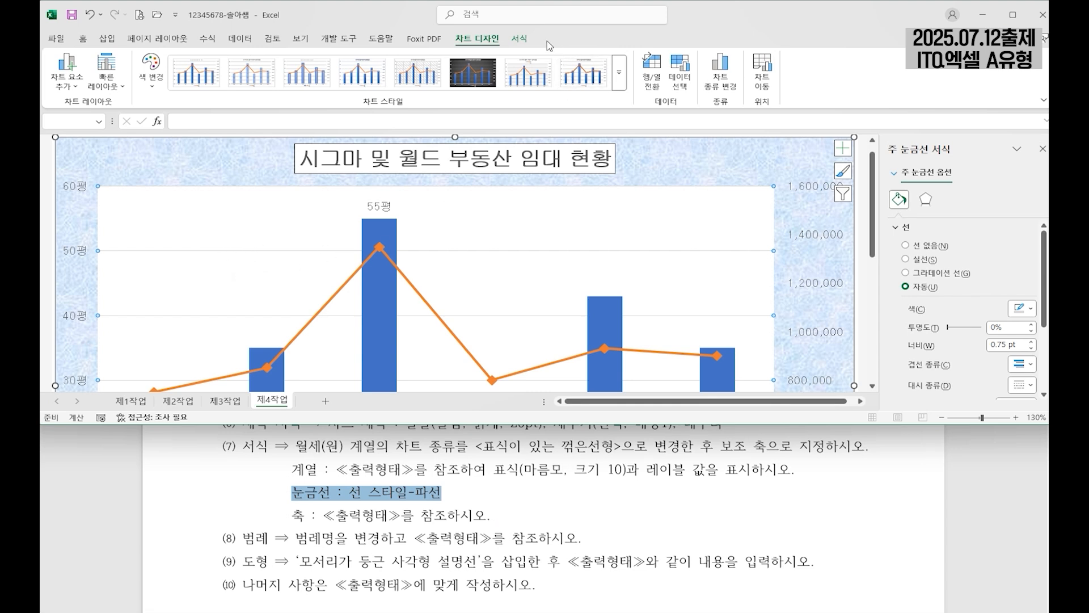
pyautogui.click(519, 40)
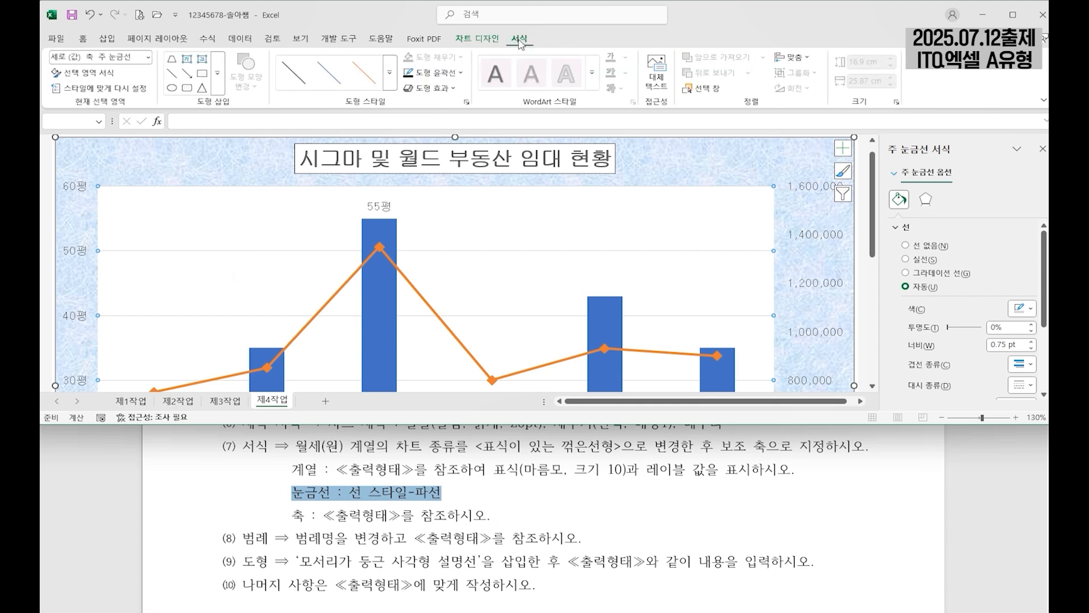
pyautogui.click(149, 56)
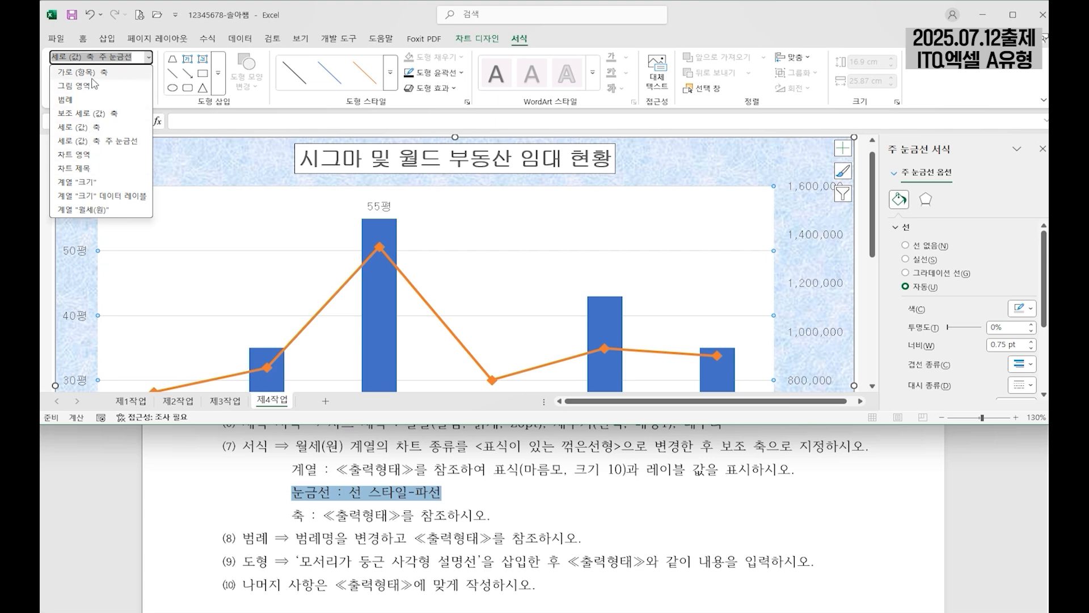
pyautogui.click(128, 143)
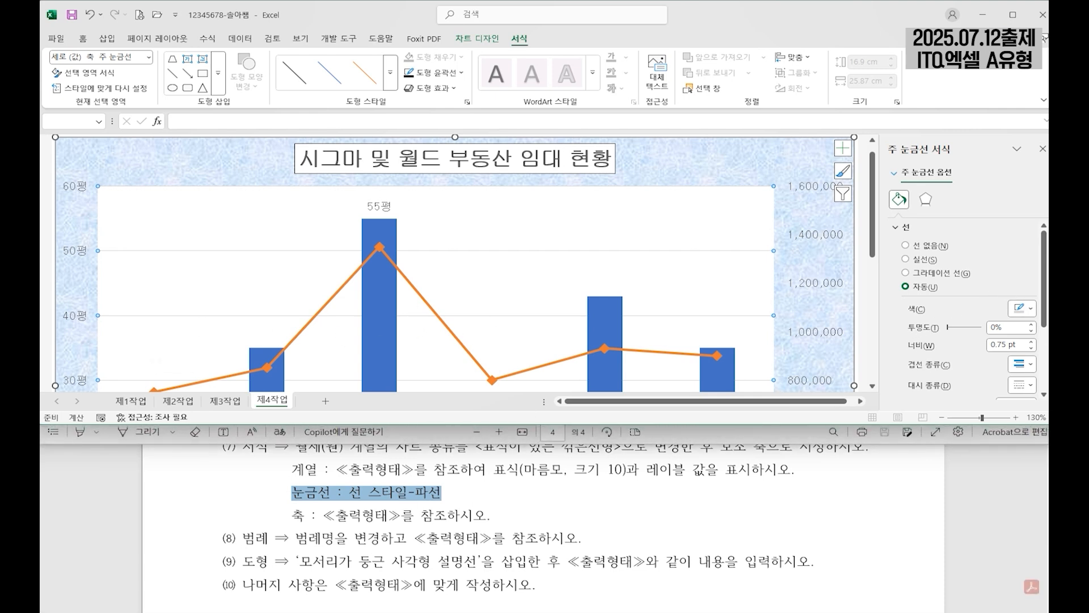
pyautogui.moveTo(1046, 279); pyautogui.dragTo(1045, 289)
pyautogui.click(1026, 362)
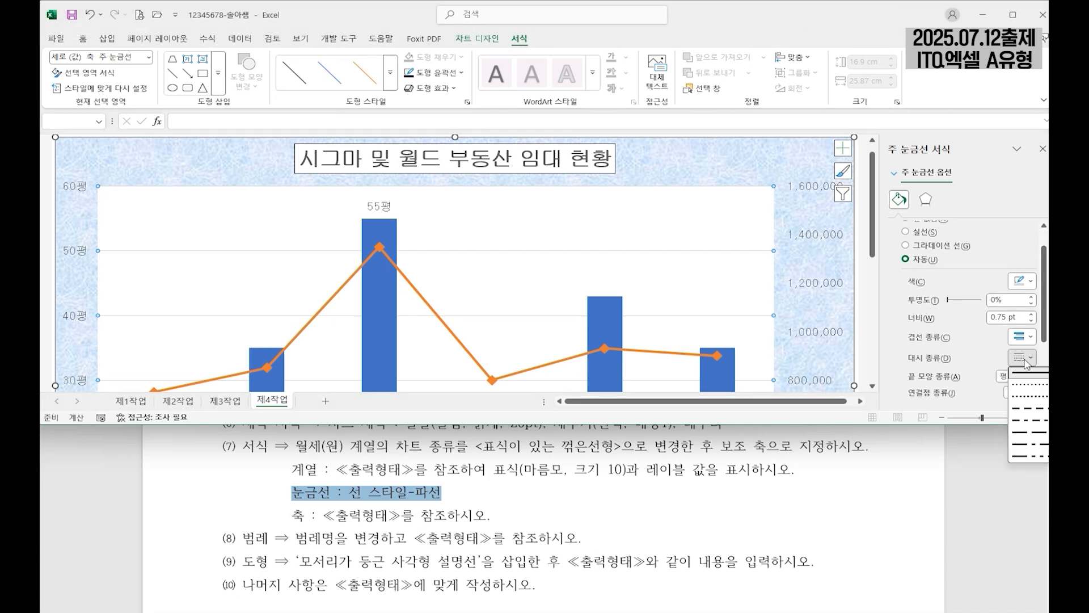
pyautogui.click(1026, 410)
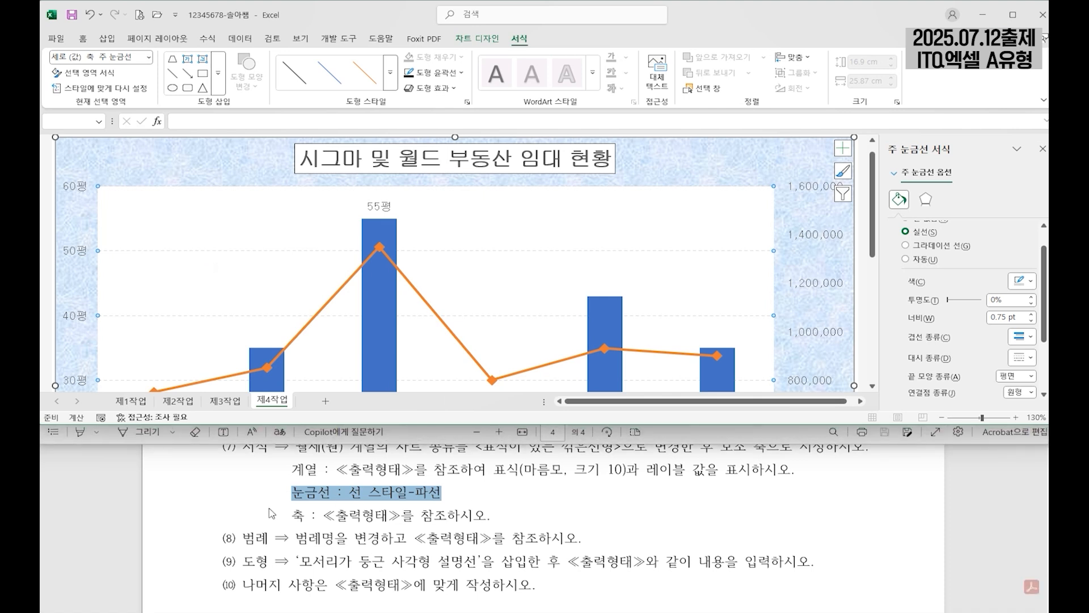
# Mark the axis condition in the exam PDF and compare the primary vertical axis of the expected output with the chart
pyautogui.moveTo(291, 515); pyautogui.dragTo(487, 515)
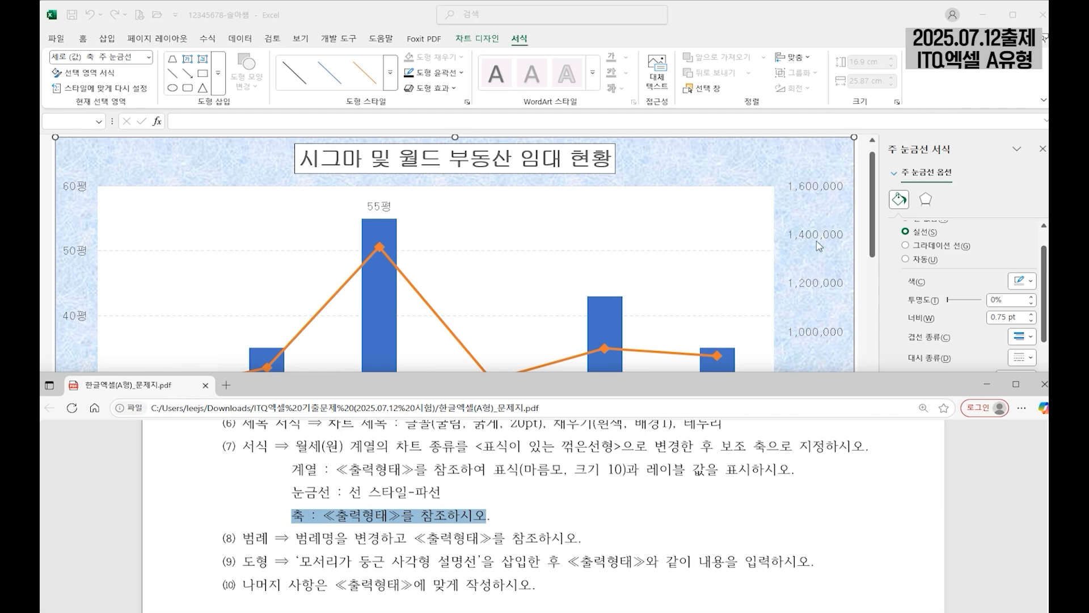
pyautogui.scroll(-2, 608, 482)
pyautogui.scroll(-2, 608, 482)
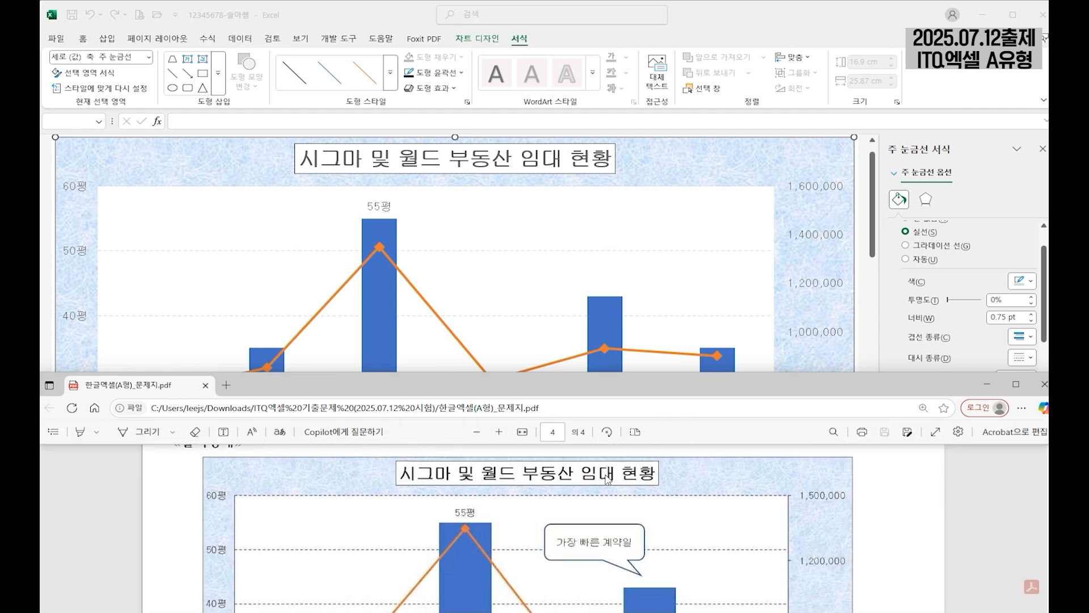
pyautogui.scroll(-1, 221, 498)
pyautogui.scroll(-2, 223, 505)
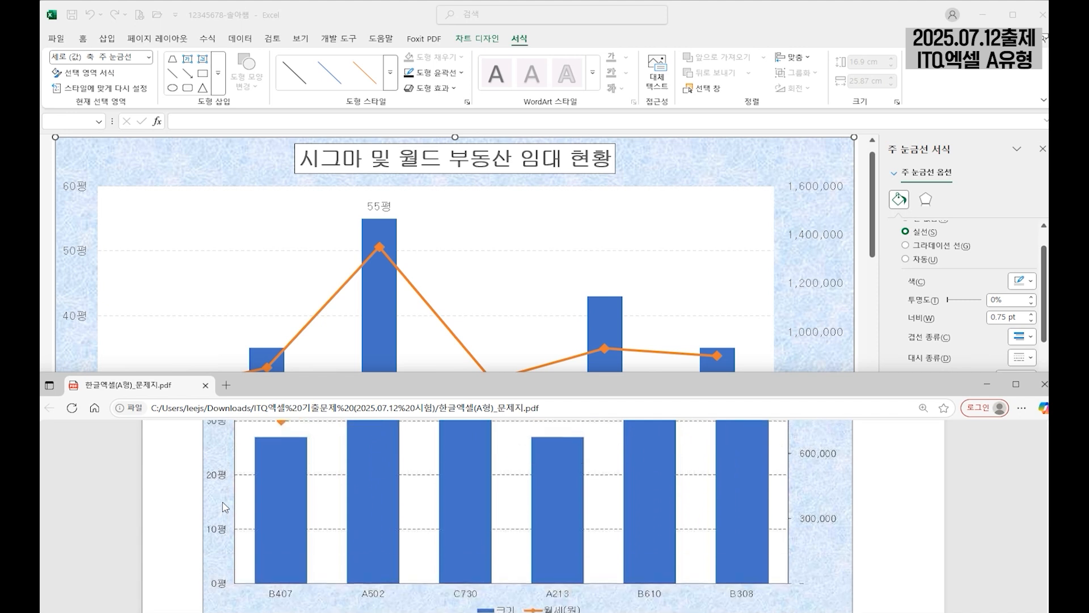
pyautogui.scroll(2, 222, 515)
pyautogui.scroll(1, 224, 513)
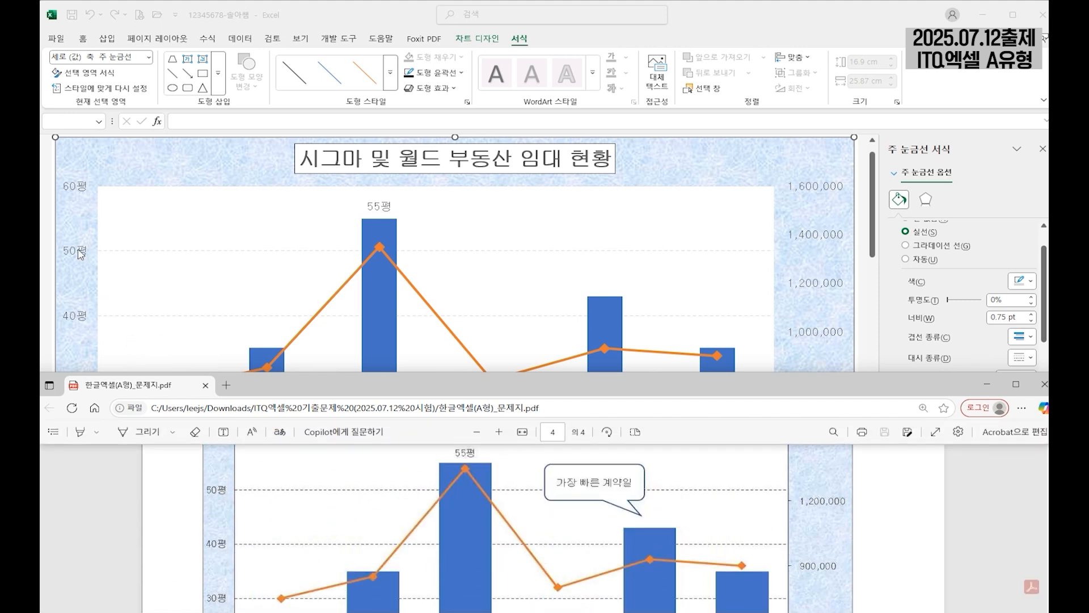
pyautogui.click(77, 219)
pyautogui.scroll(-4, 76, 254)
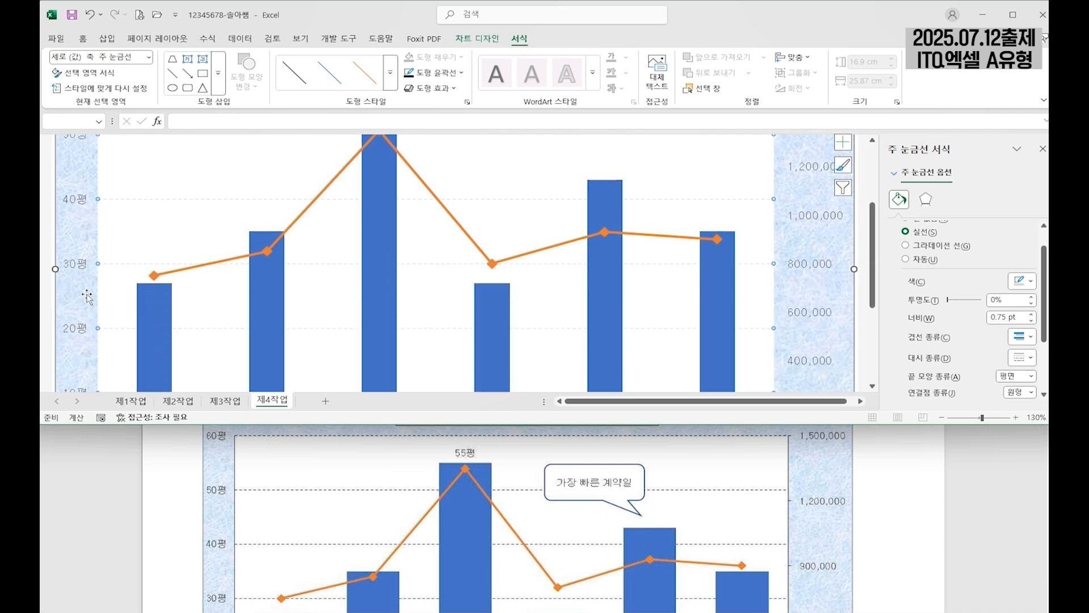
pyautogui.scroll(-1, 92, 306)
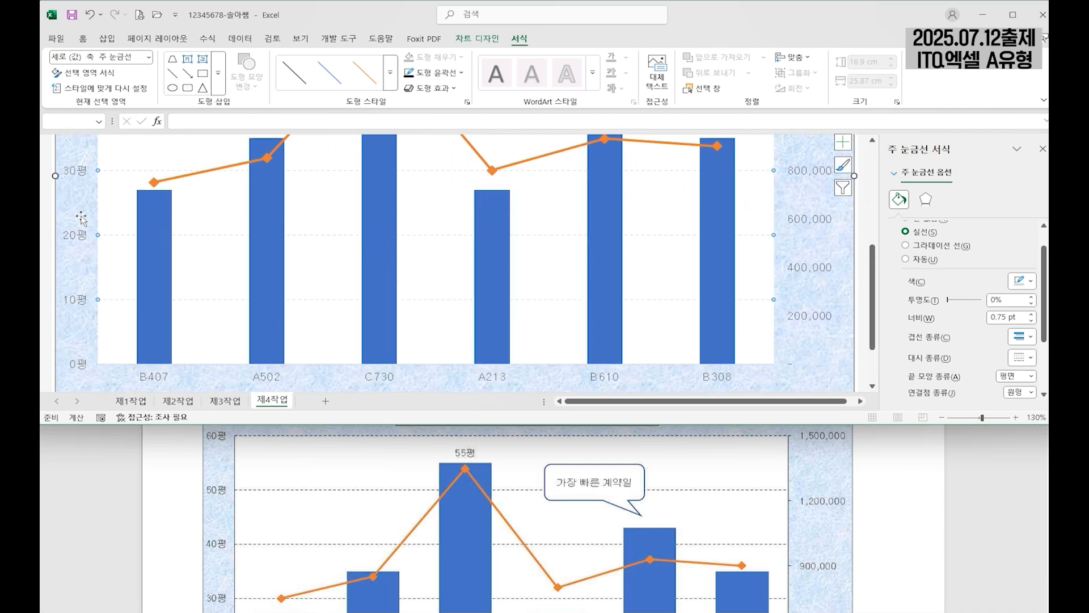
pyautogui.scroll(2, 85, 349)
# Select the chart's secondary vertical axis for formatting and check its range and intervals in the expected output
pyautogui.click(825, 243)
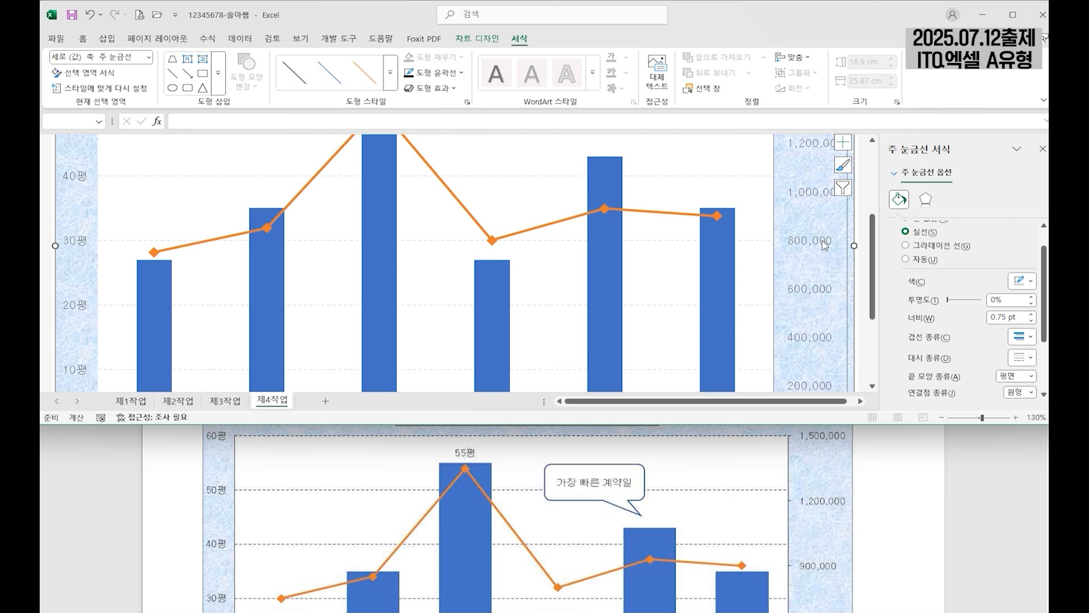
pyautogui.scroll(-5, 798, 520)
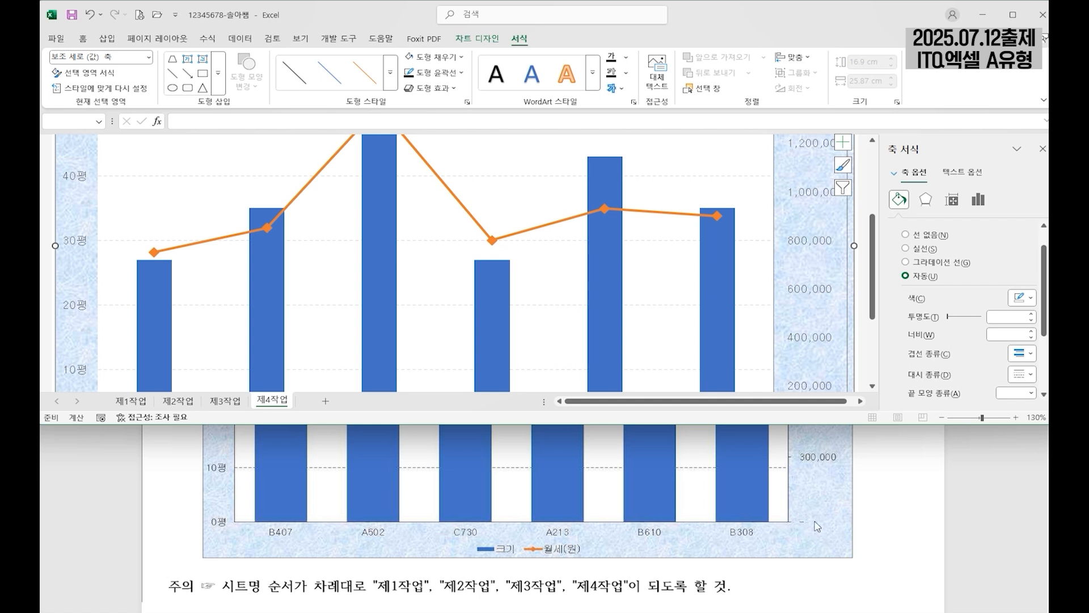
pyautogui.scroll(1, 828, 522)
pyautogui.scroll(5, 829, 522)
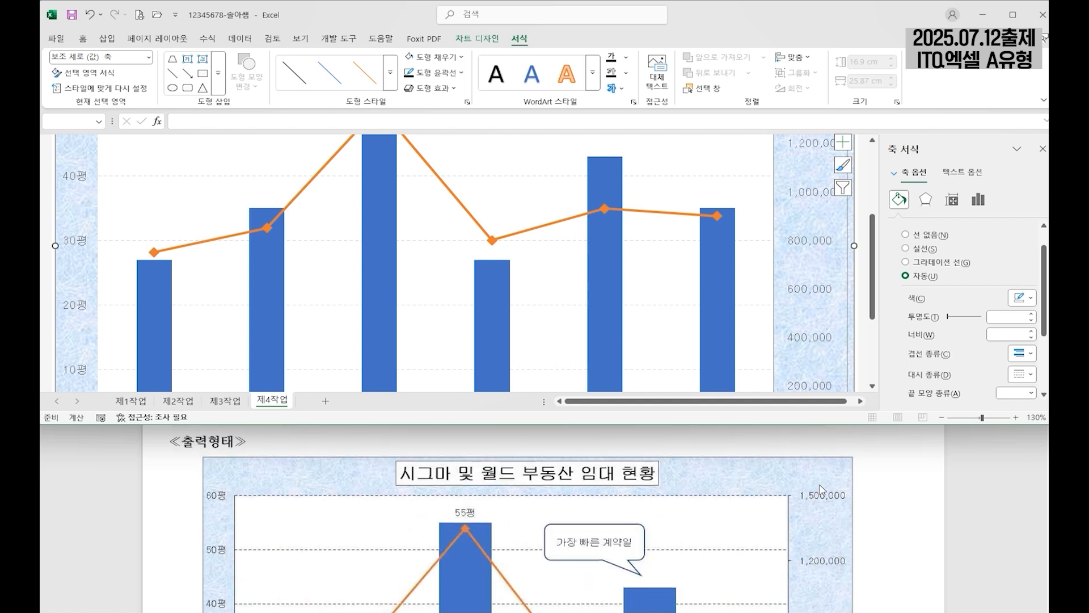
pyautogui.scroll(3, 818, 296)
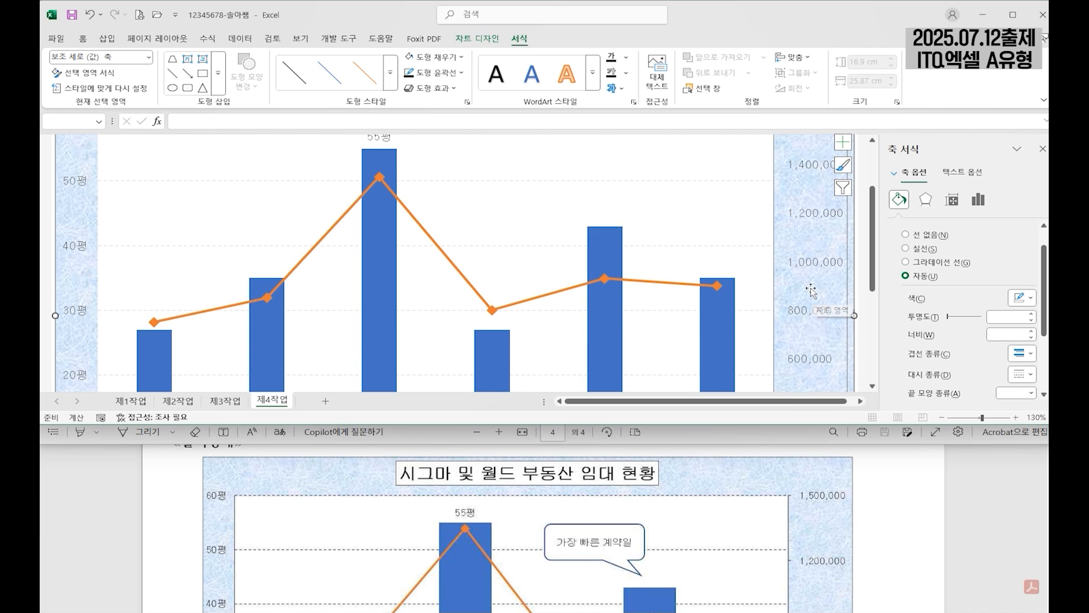